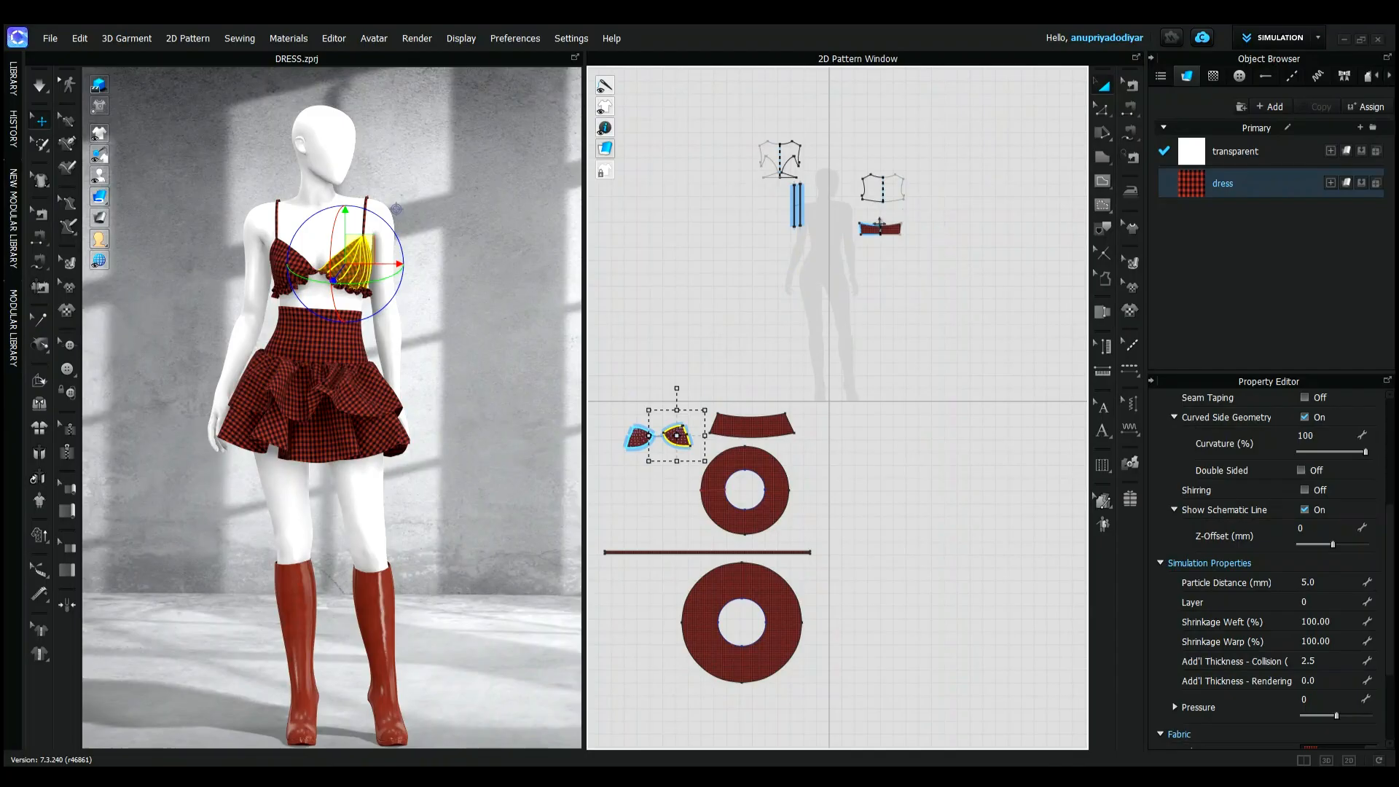
- Move the small red band pattern and the two strap patterns beneath the bra cups in the 2D pattern layout
left_click_drag(880, 228, 662, 471)
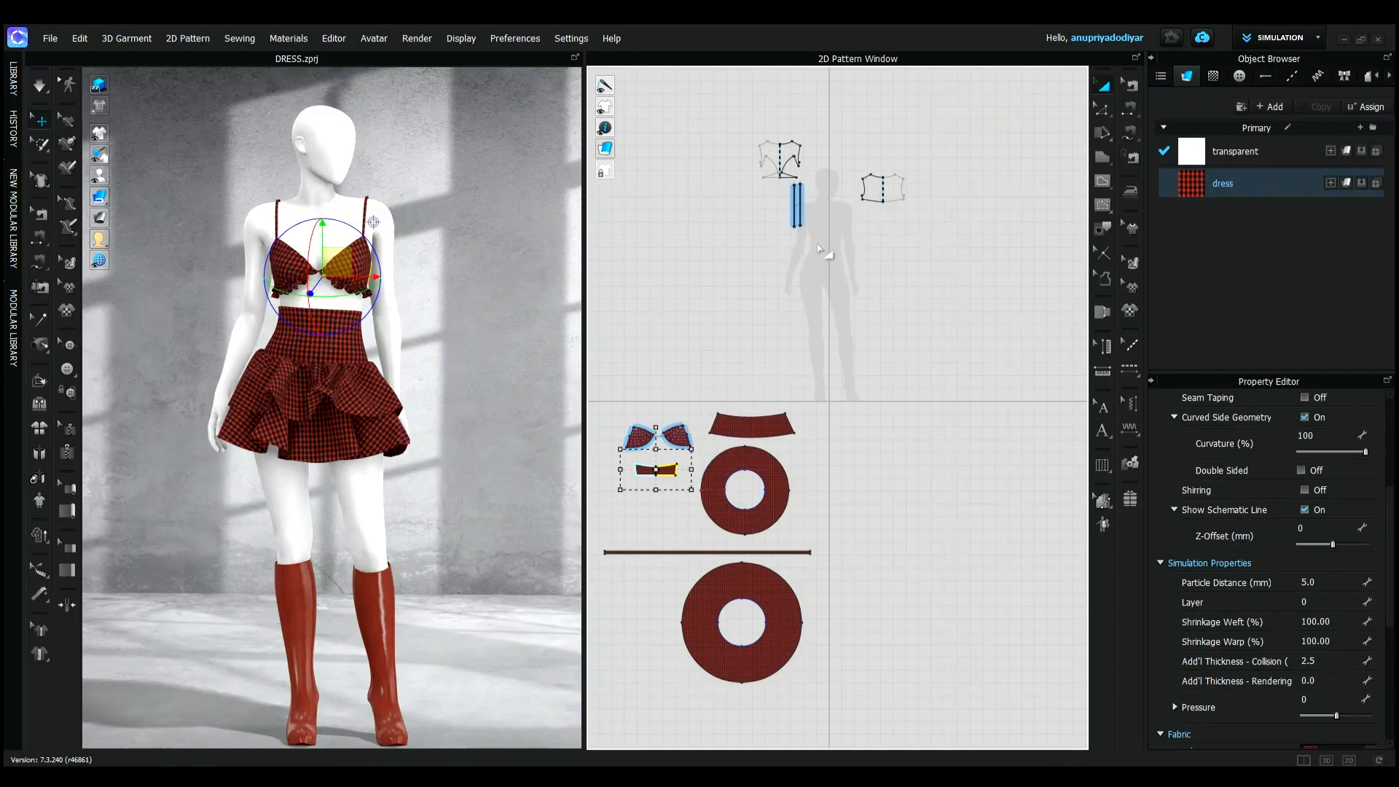
left_click(799, 207)
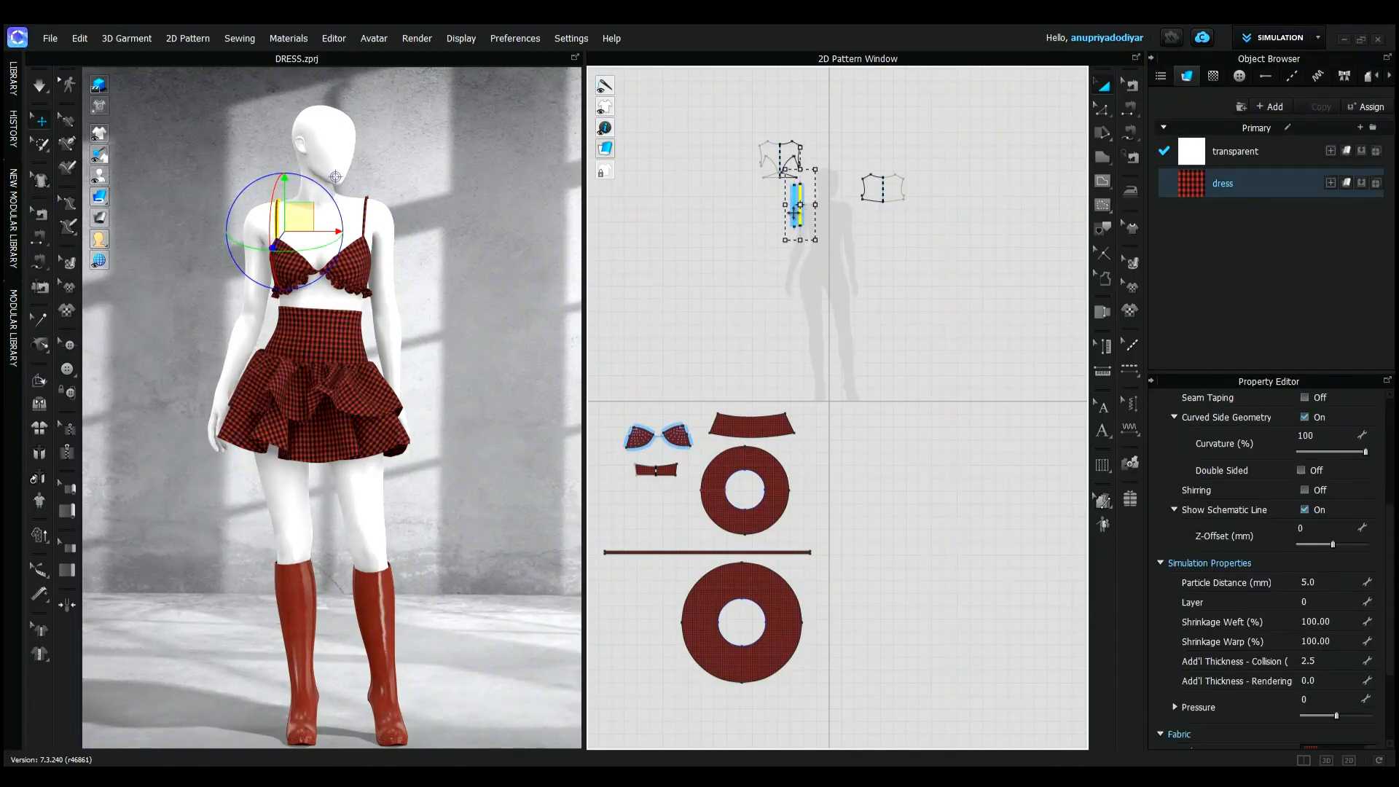
left_click_drag(799, 207, 667, 519)
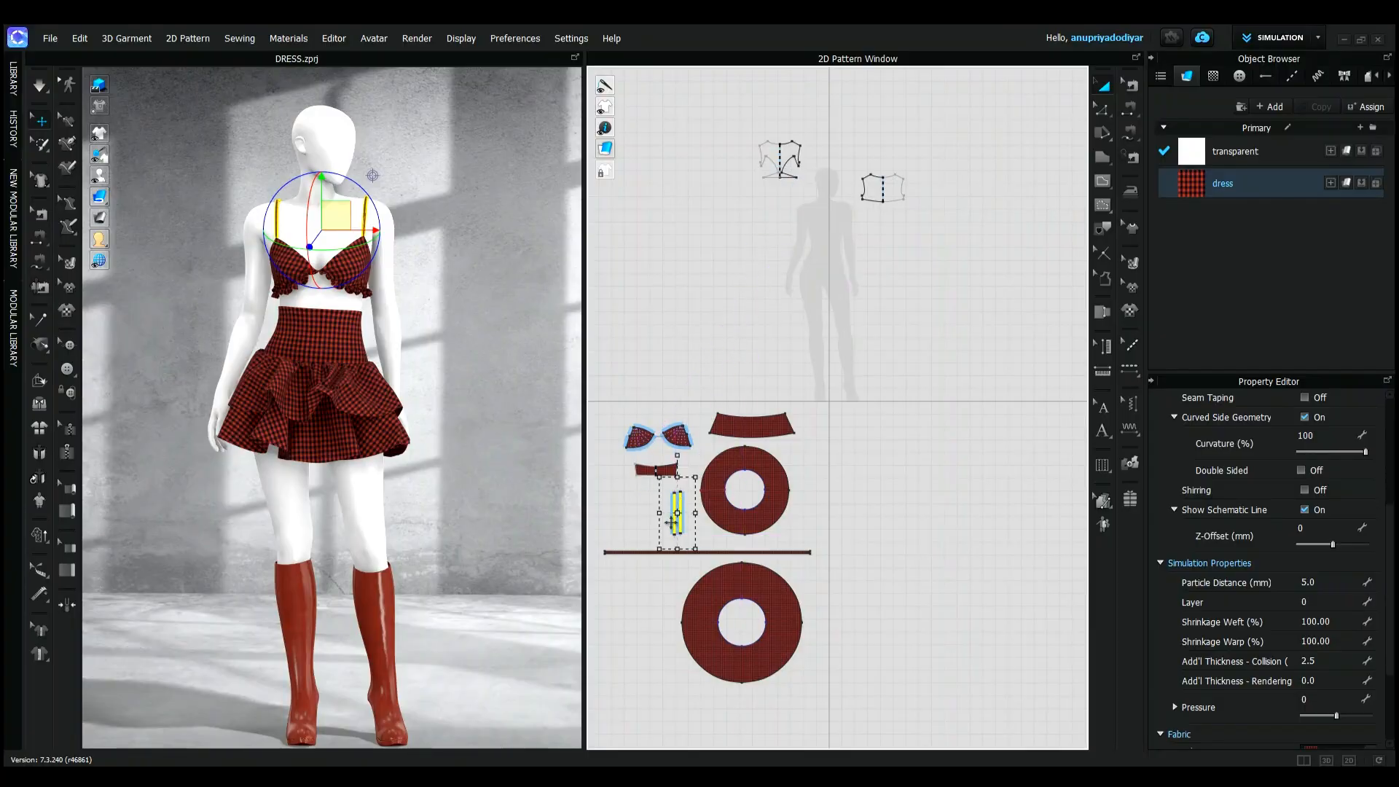
- Move the two transparent bodice patterns beside the skirt patterns, stacked one above the other and apart from the red pieces
left_click(789, 155)
left_click_drag(789, 155, 872, 436)
left_click_drag(879, 188, 854, 483)
left_click(968, 487)
scroll(915, 431, "up", 4)
scroll(915, 430, "down", 5)
middle_click_drag(932, 459, 958, 362)
scroll(957, 363, "up", 3)
middle_click_drag(896, 428, 974, 424)
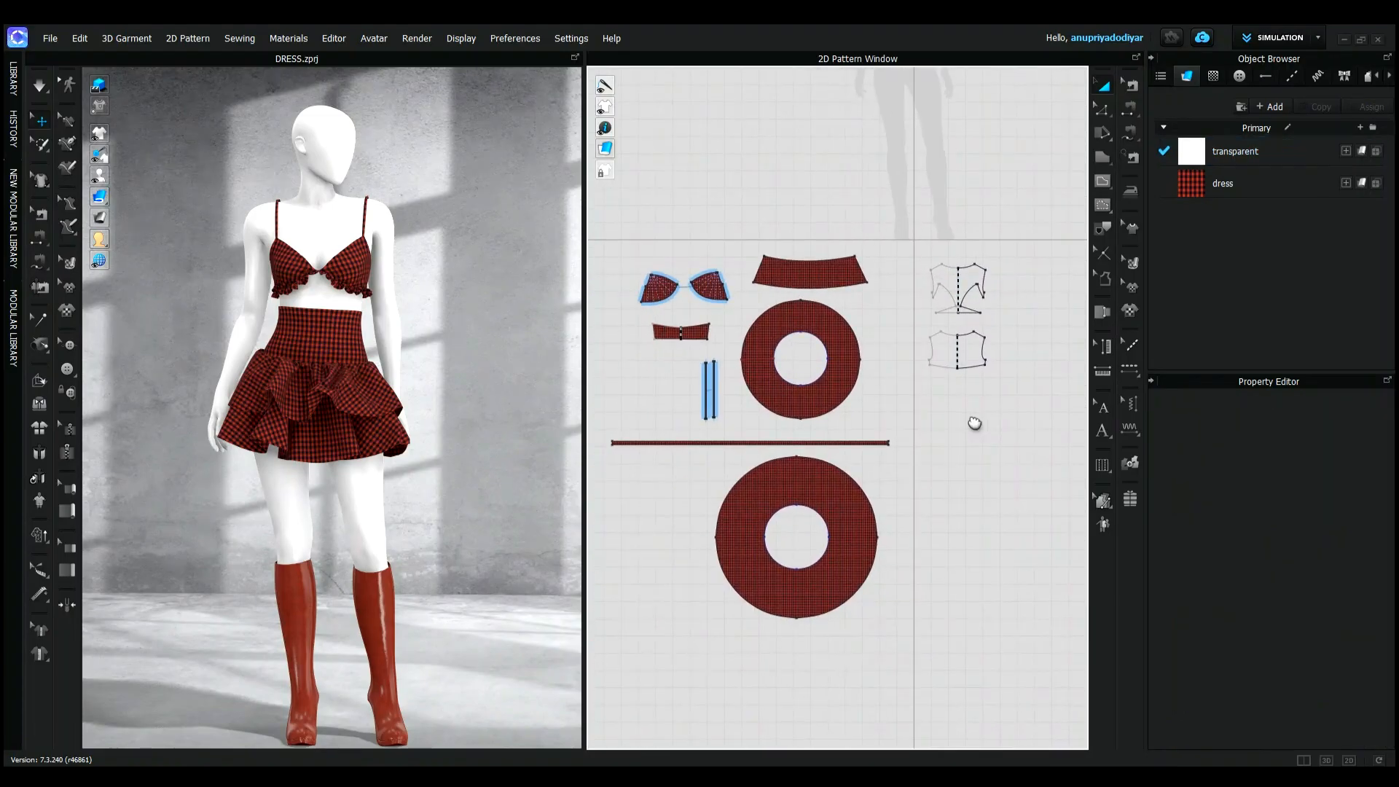
scroll(972, 422, "down", 1)
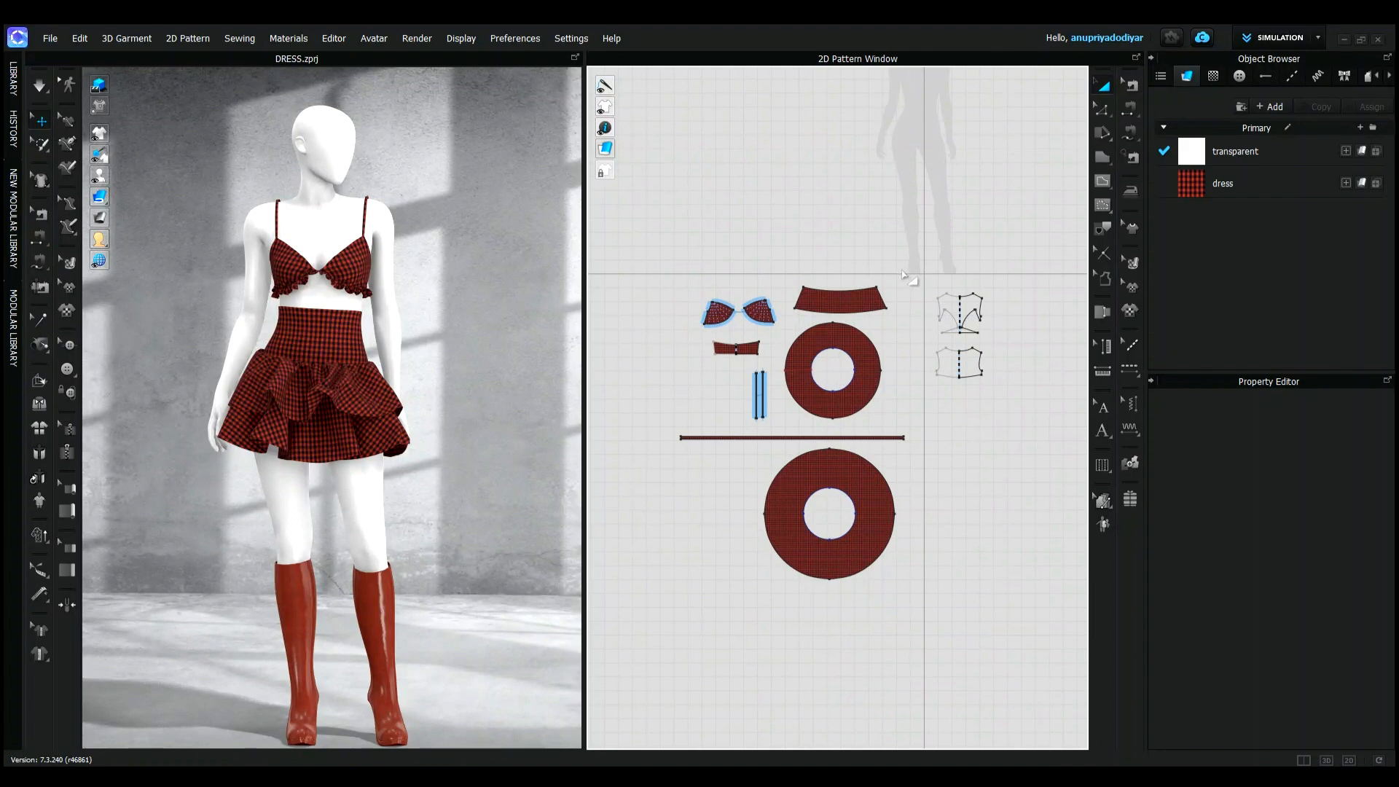
- Switch to the UV Editor workspace and reset the UVs to the 2D arrangement
left_click(1318, 36)
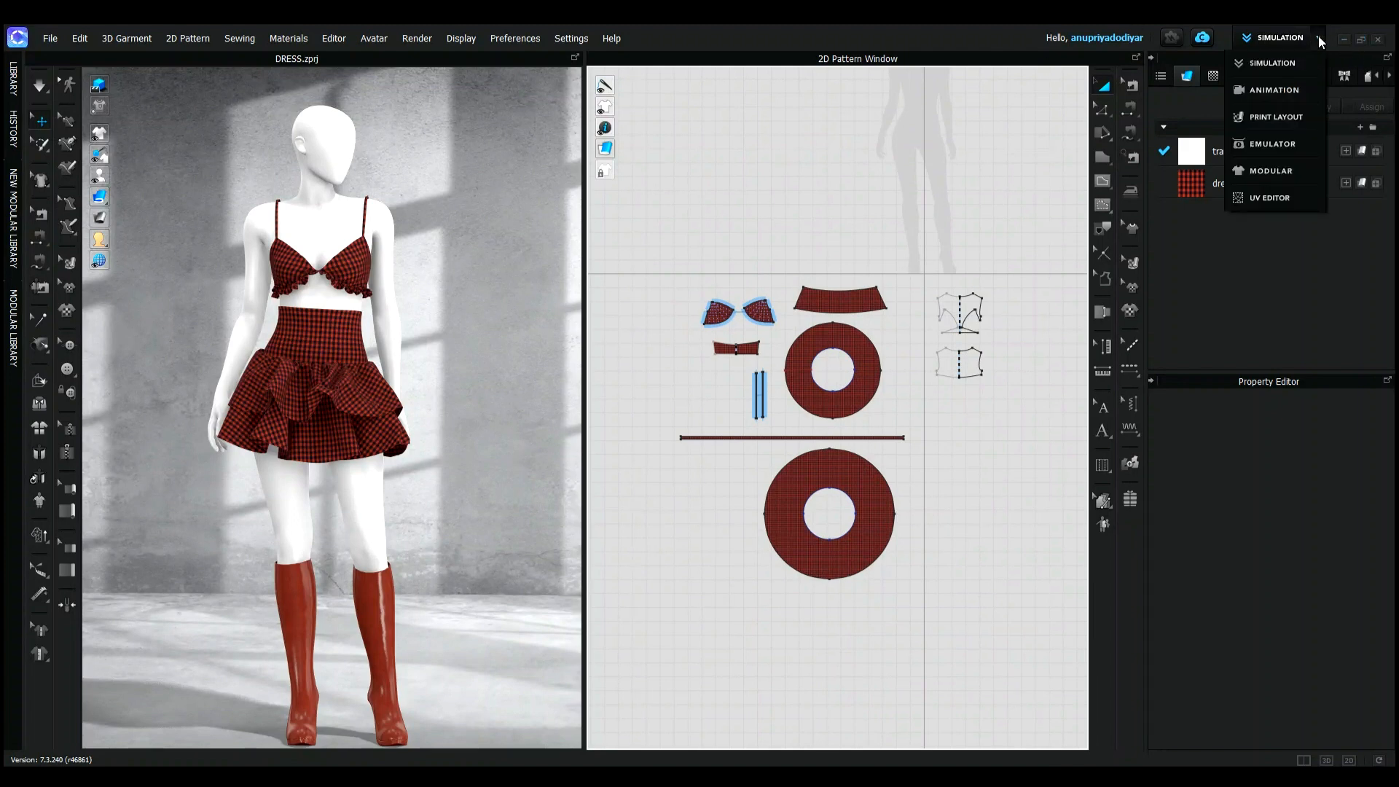
left_click(1279, 197)
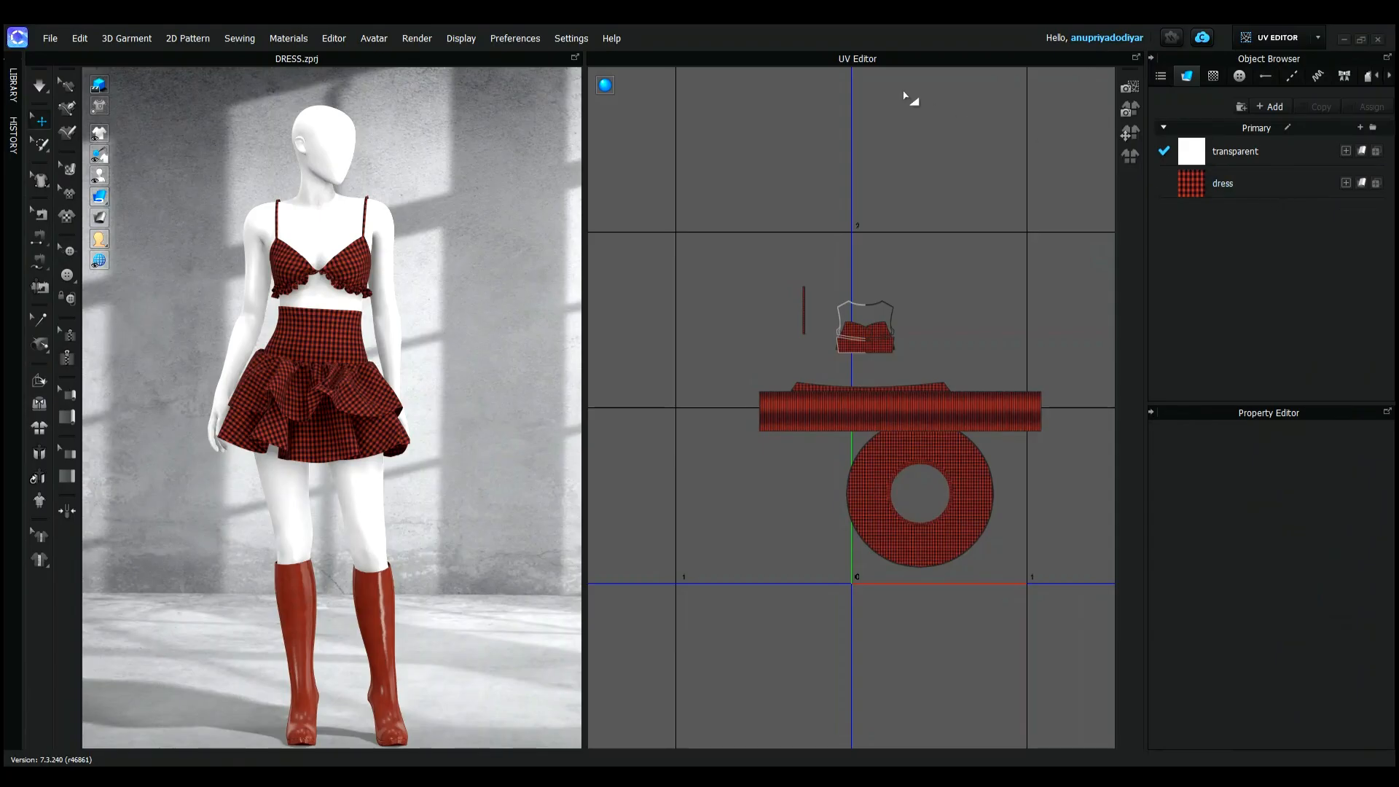
right_click(794, 219)
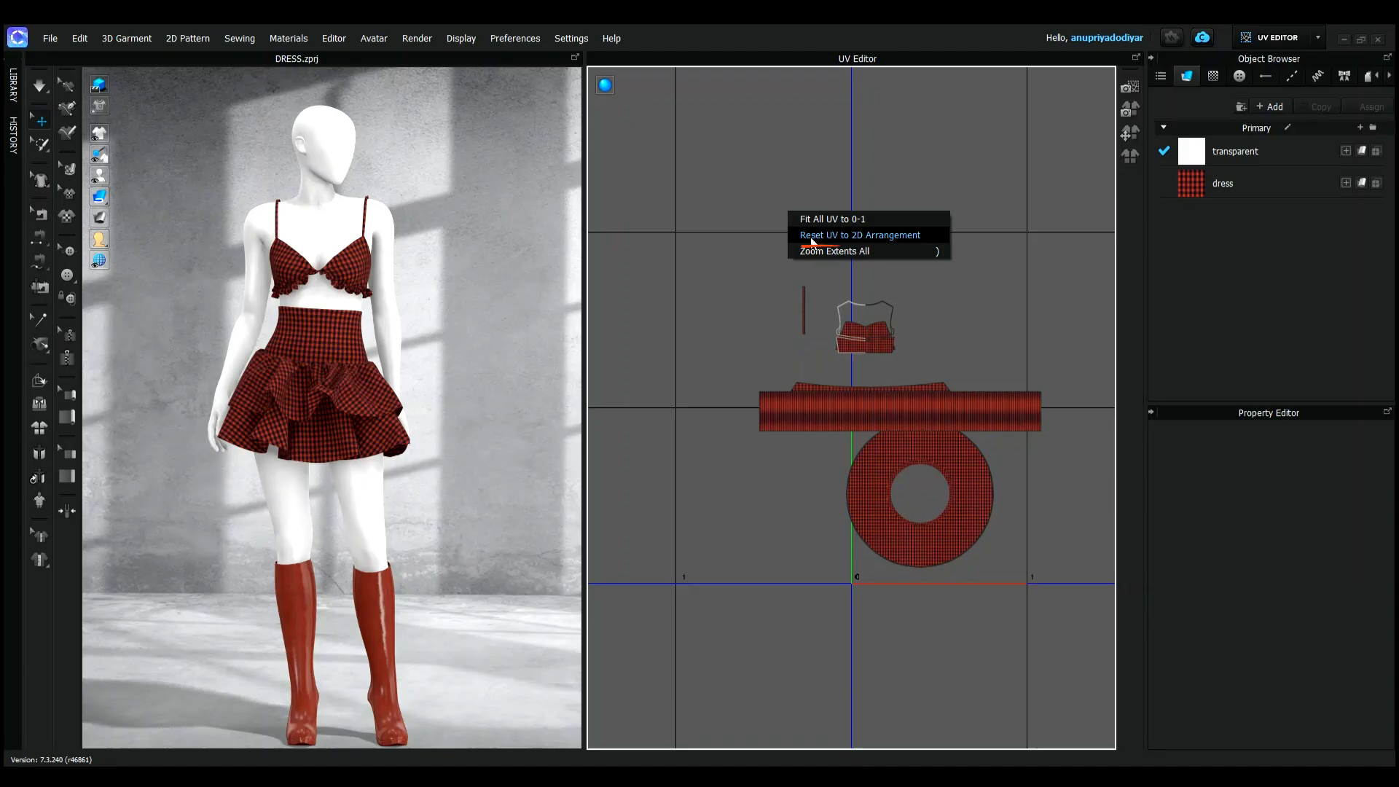
left_click(813, 242)
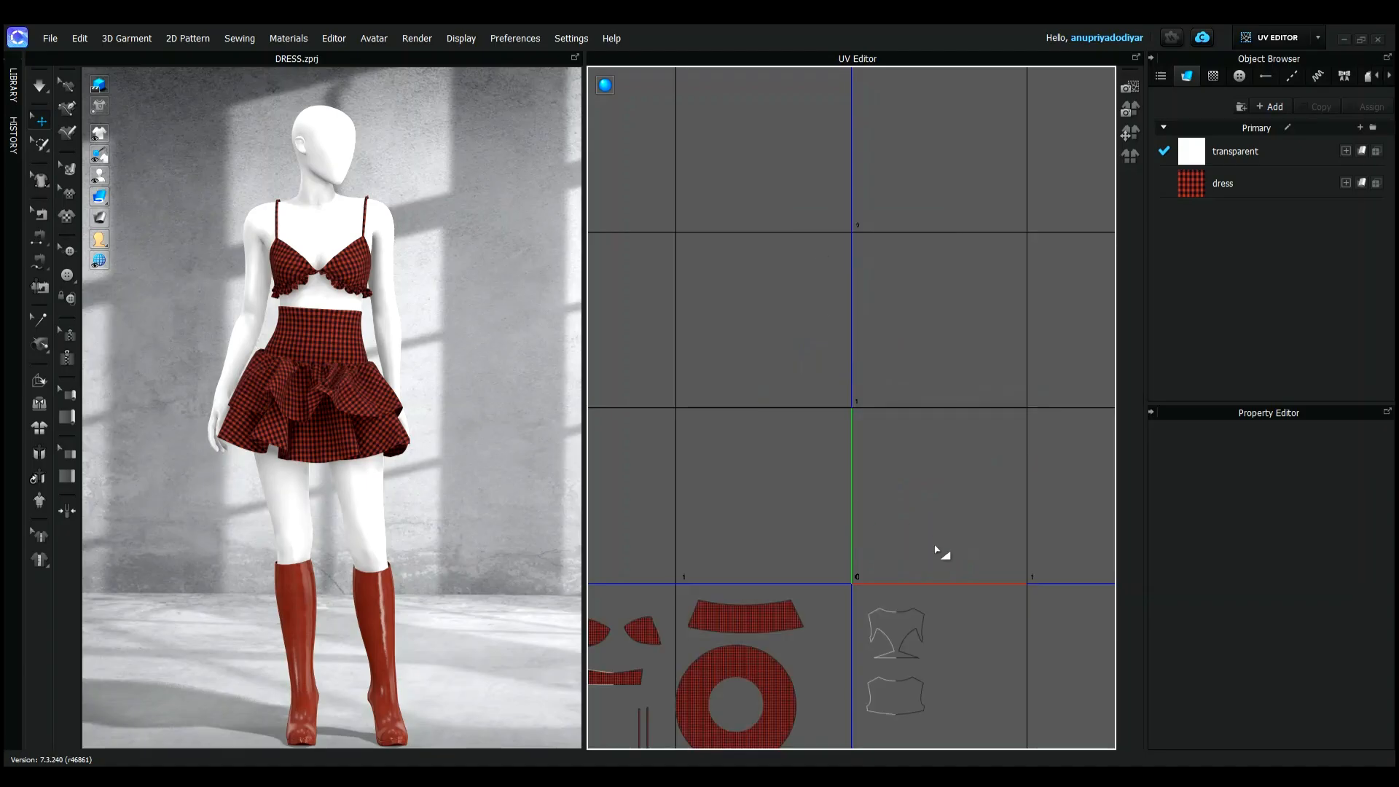
- Move the two transparent pieces' UVs away from the red pieces, into the tile beyond U 1
middle_click_drag(937, 553, 1005, 343)
scroll(940, 609, "down", 8)
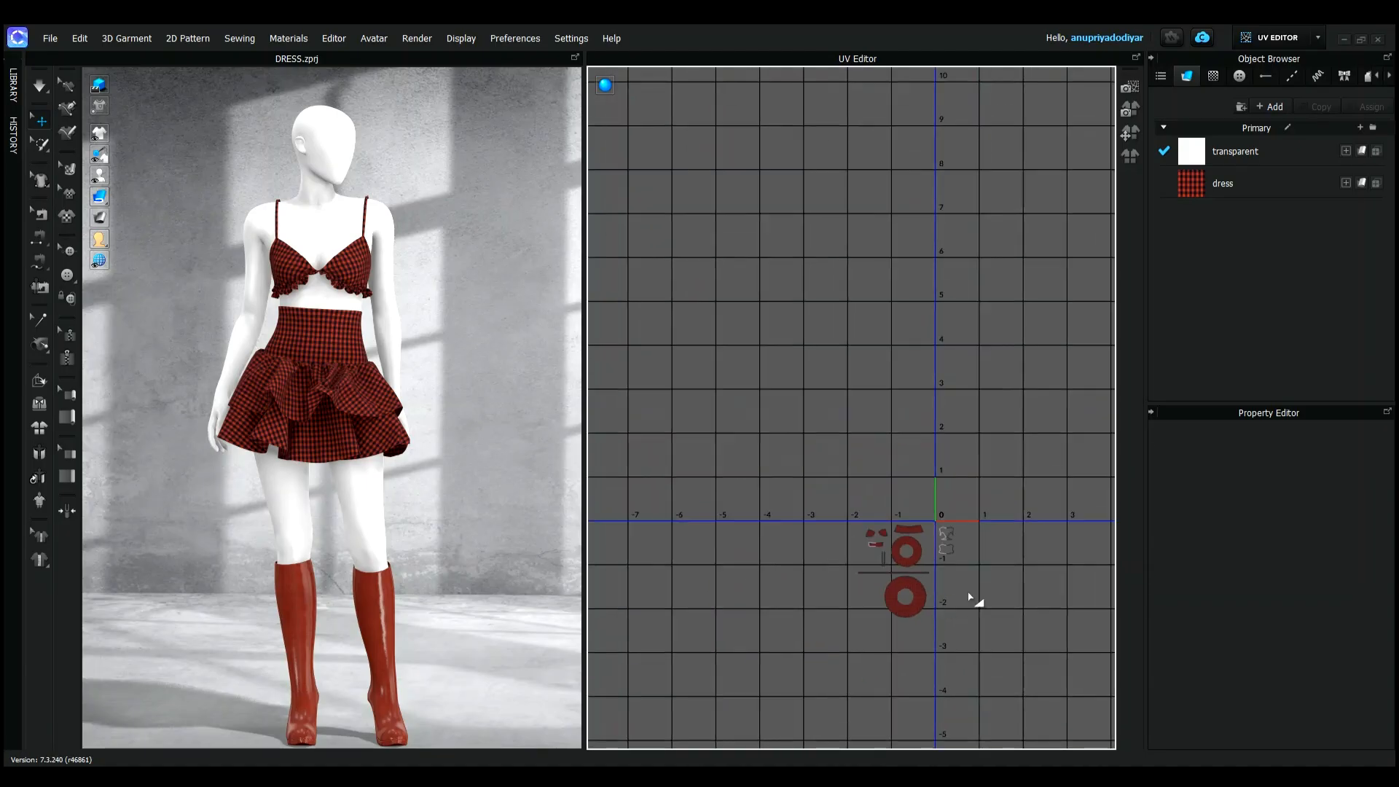
scroll(827, 479, "up", 5)
left_click_drag(827, 479, 956, 384)
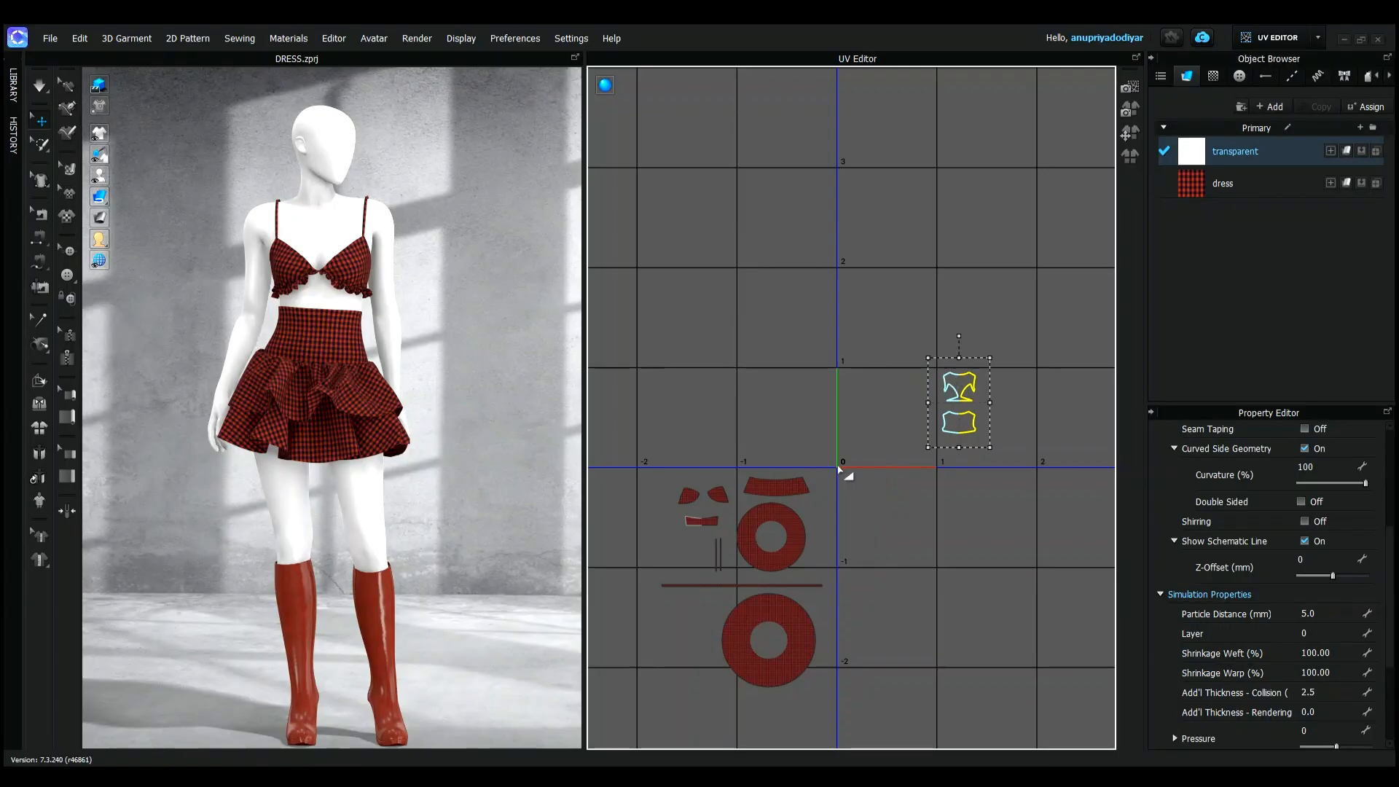
- Fit all UVs to 0-1 using Length (Absolute) with a 15 mm value
right_click(839, 470)
left_click(846, 473)
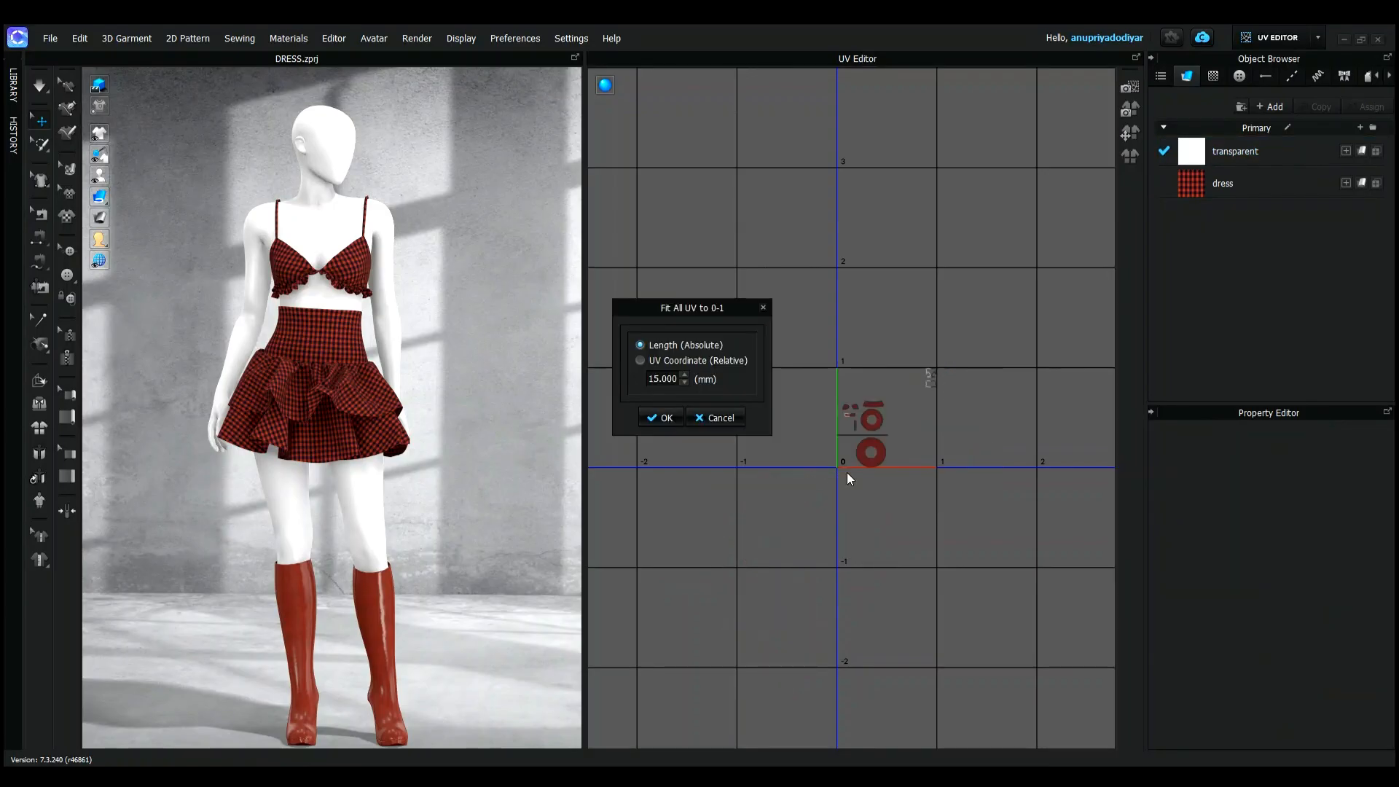
left_click(660, 417)
scroll(907, 448, "up", 2)
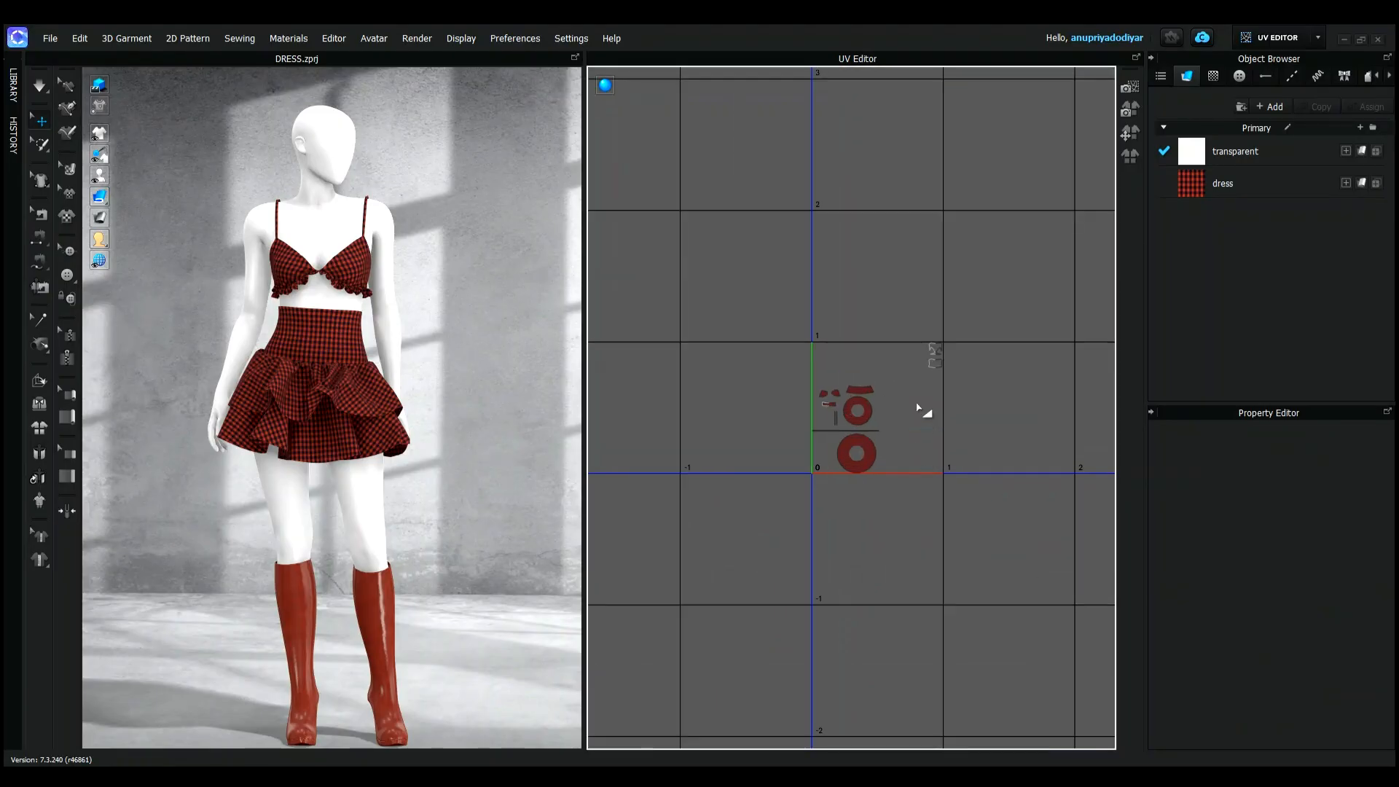
- Move the transparent pieces' UVs outside the 0-1 tile and scale up all UV pieces together so the red ones fill the tile
left_click(945, 364)
left_click_drag(936, 352, 968, 435)
left_click_drag(775, 364, 983, 489)
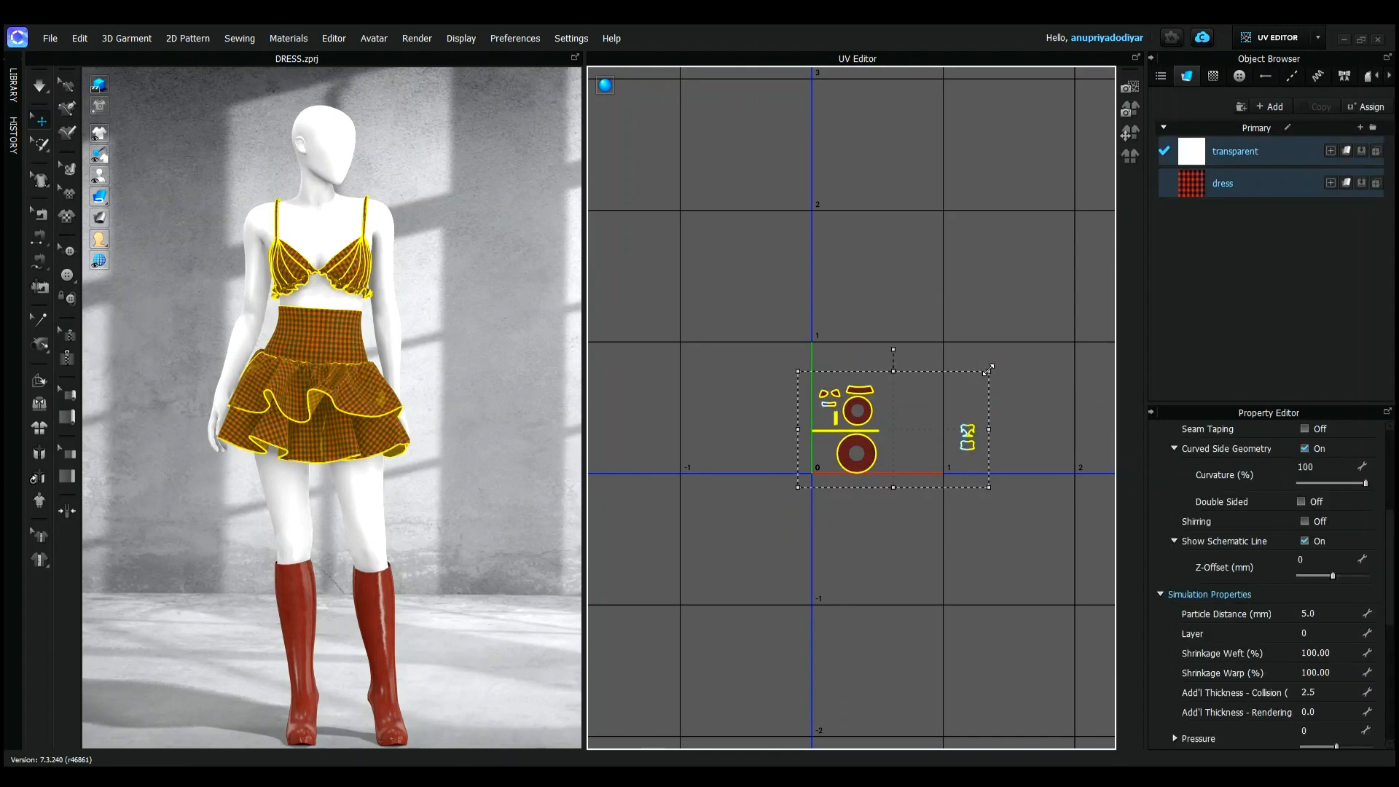
left_click_drag(989, 371, 1059, 292)
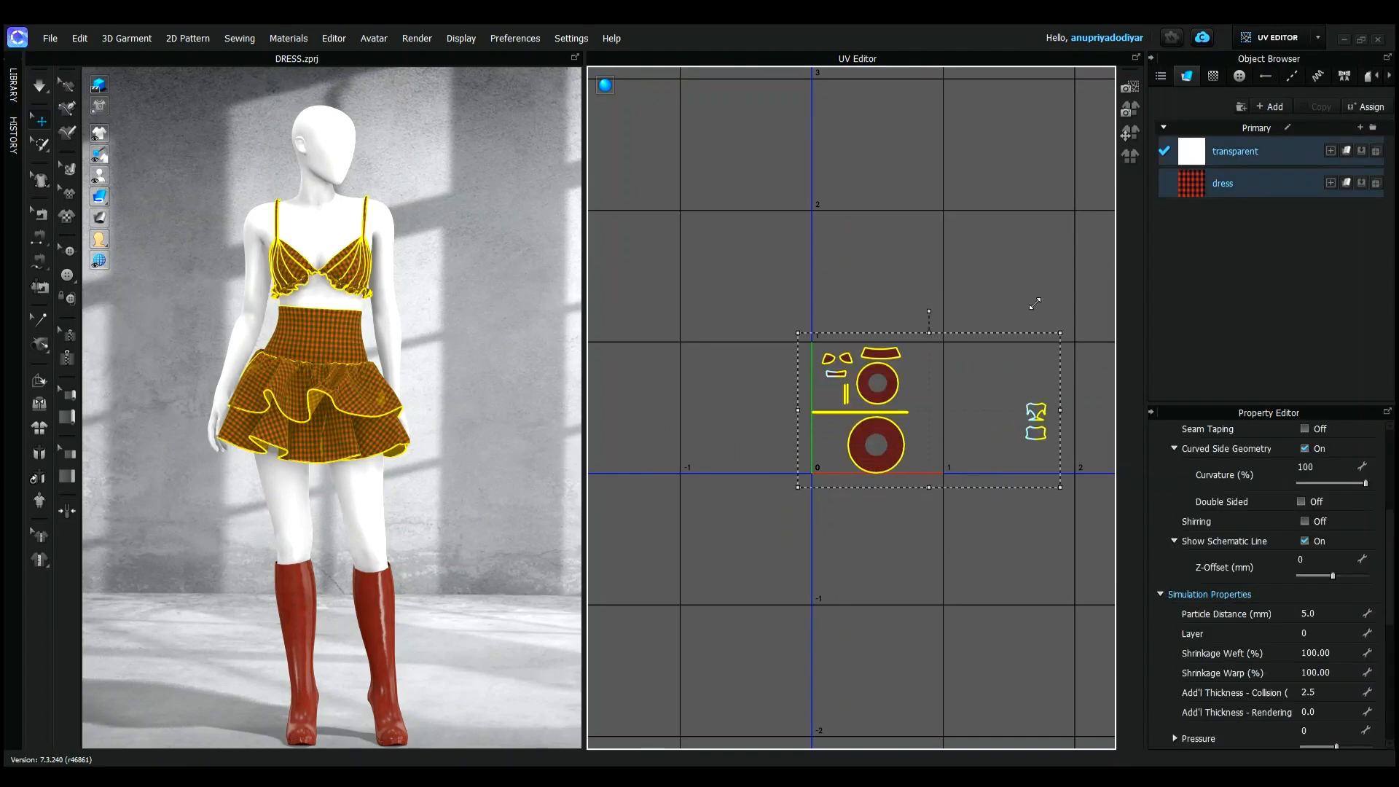
- Rearrange the red UV pieces inside the 0-1 tile, placing the two ruffle circles side by side and the waistband above them
mouse_move(878, 460)
left_mouse_down()
mouse_move(898, 457)
mouse_move(855, 457)
left_mouse_up()
left_click(952, 370)
left_click_drag(887, 393, 898, 450)
left_click_drag(890, 348, 897, 380)
- Move the two transparent pieces' UVs closer, just outside the 0-1 tile in the adjacent tile
left_click(1048, 417)
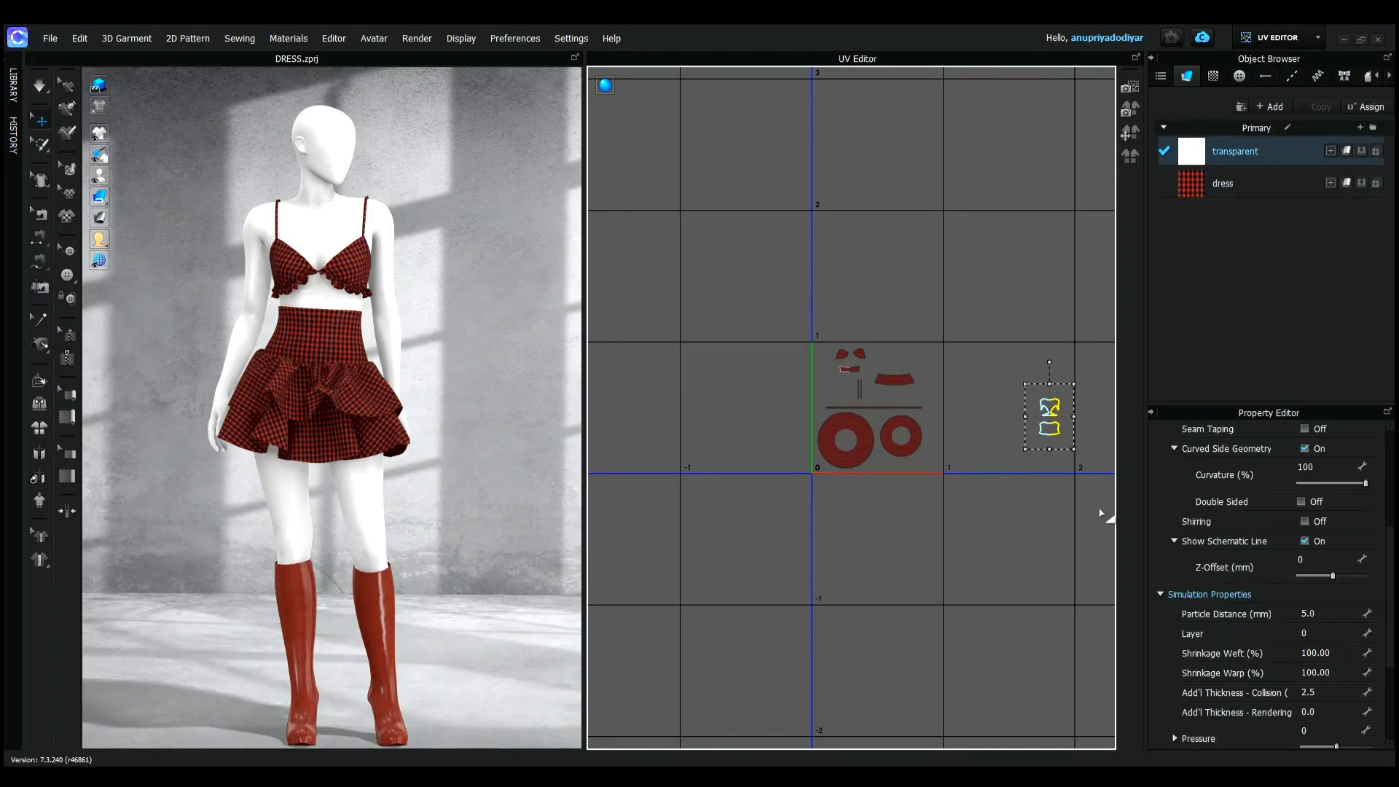
left_click_drag(1047, 417, 966, 401)
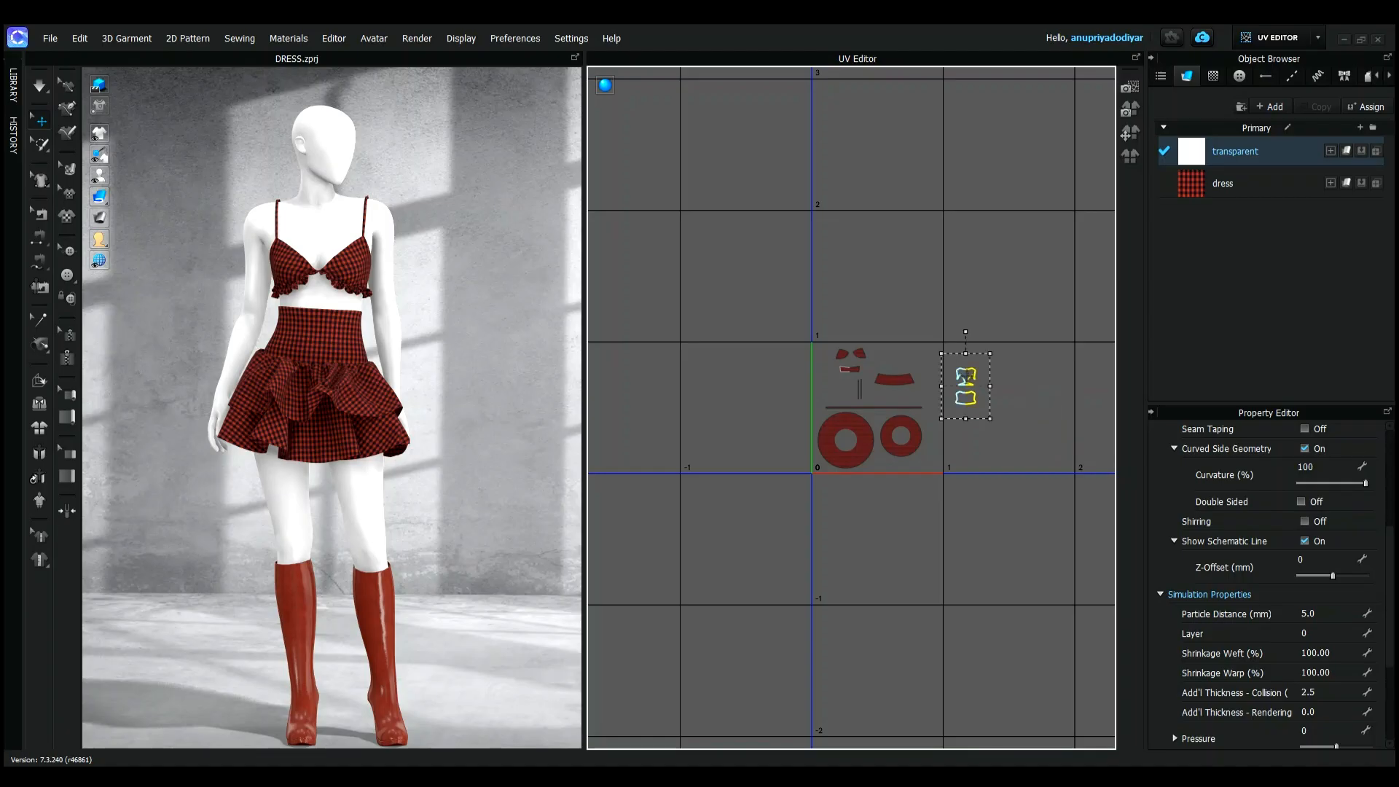
scroll(930, 484, "up", 6)
scroll(787, 493, "down", 3)
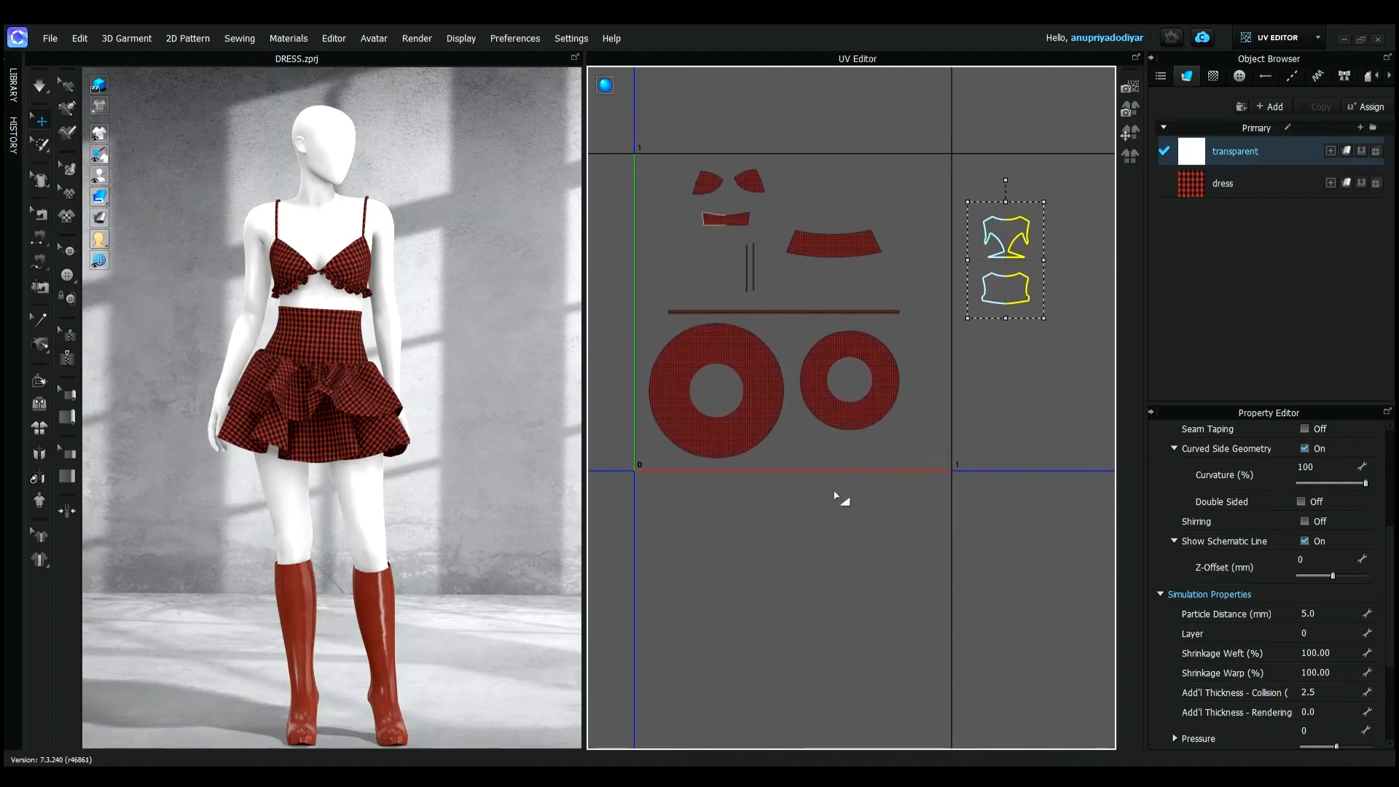
left_click(829, 501)
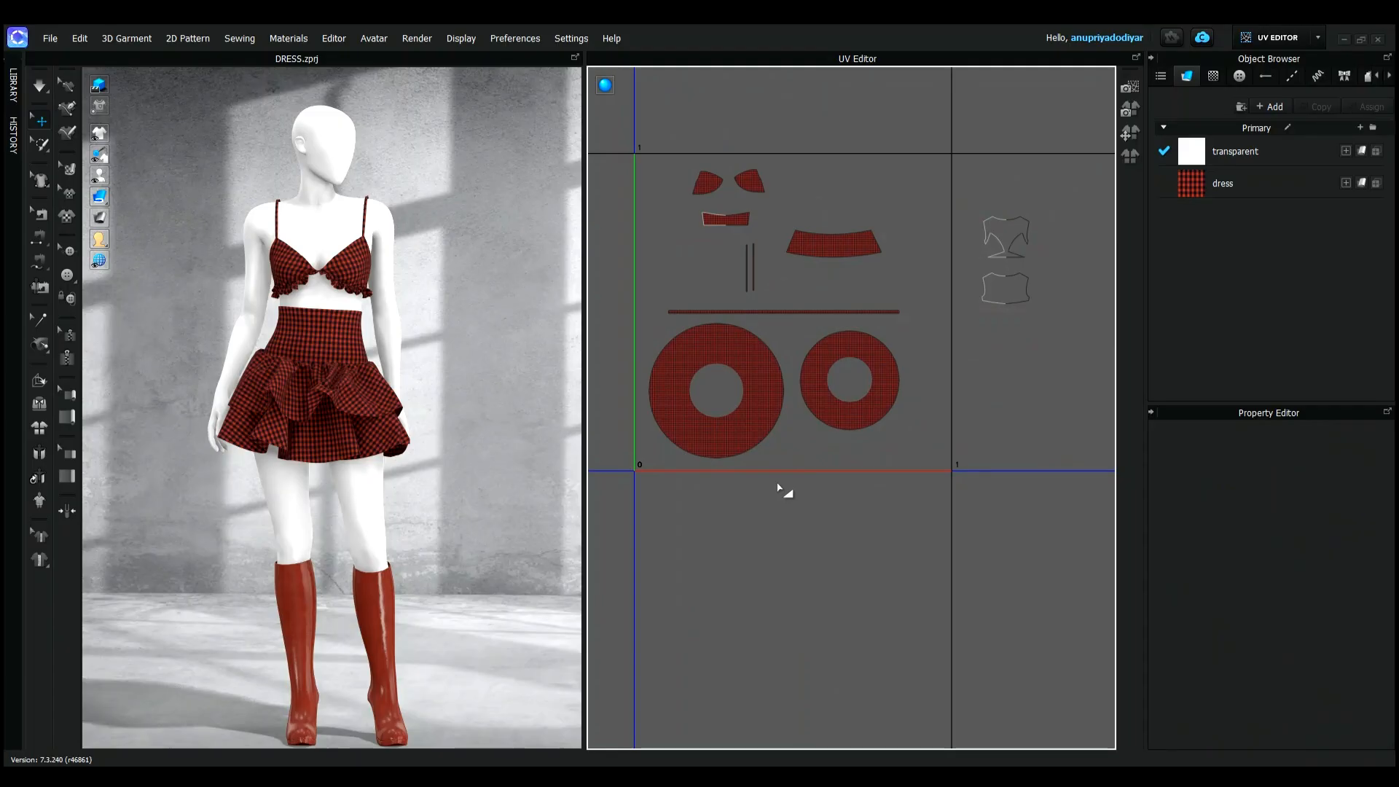
- Start an OBJ export to the Pictures folder with the file name "dress red"
left_click(50, 38)
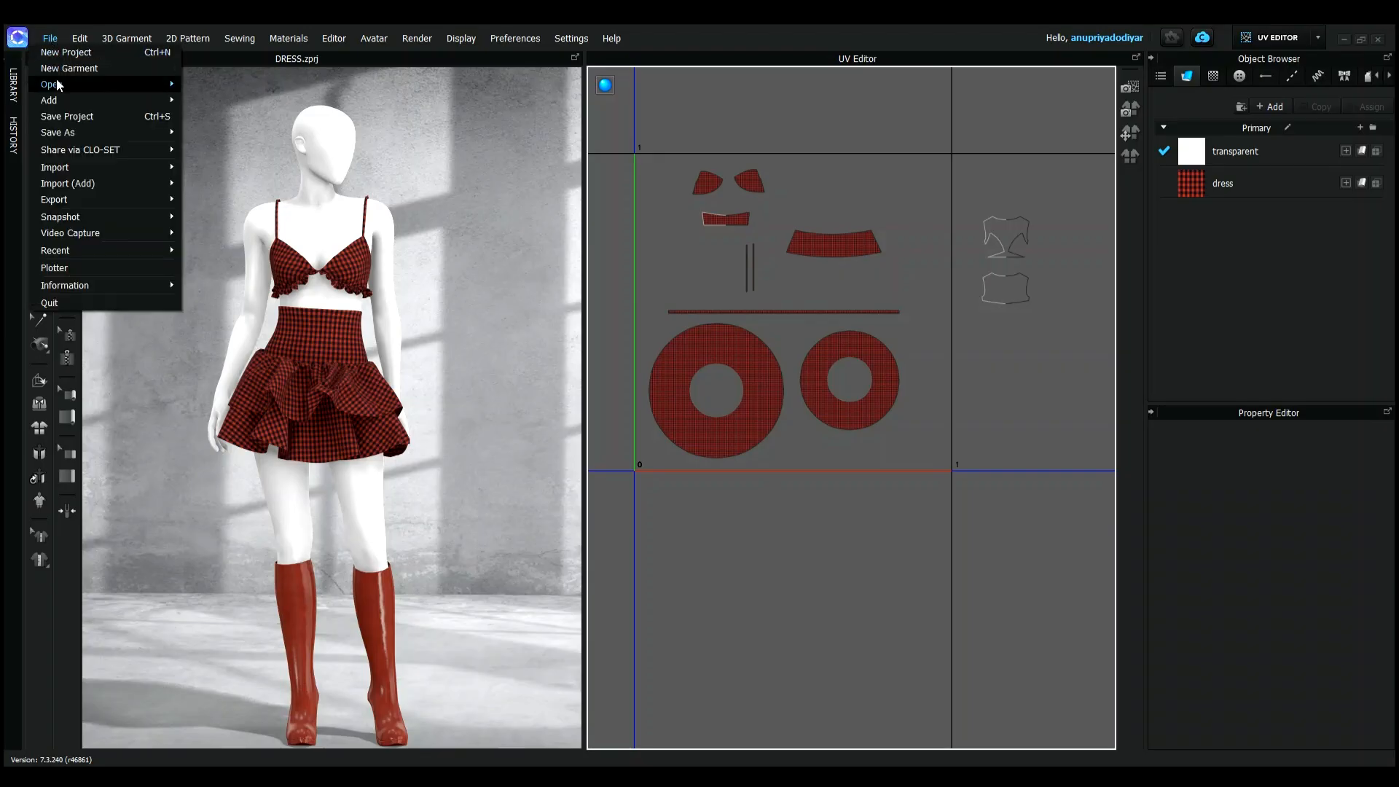
mouse_move(95, 200)
left_click(228, 309)
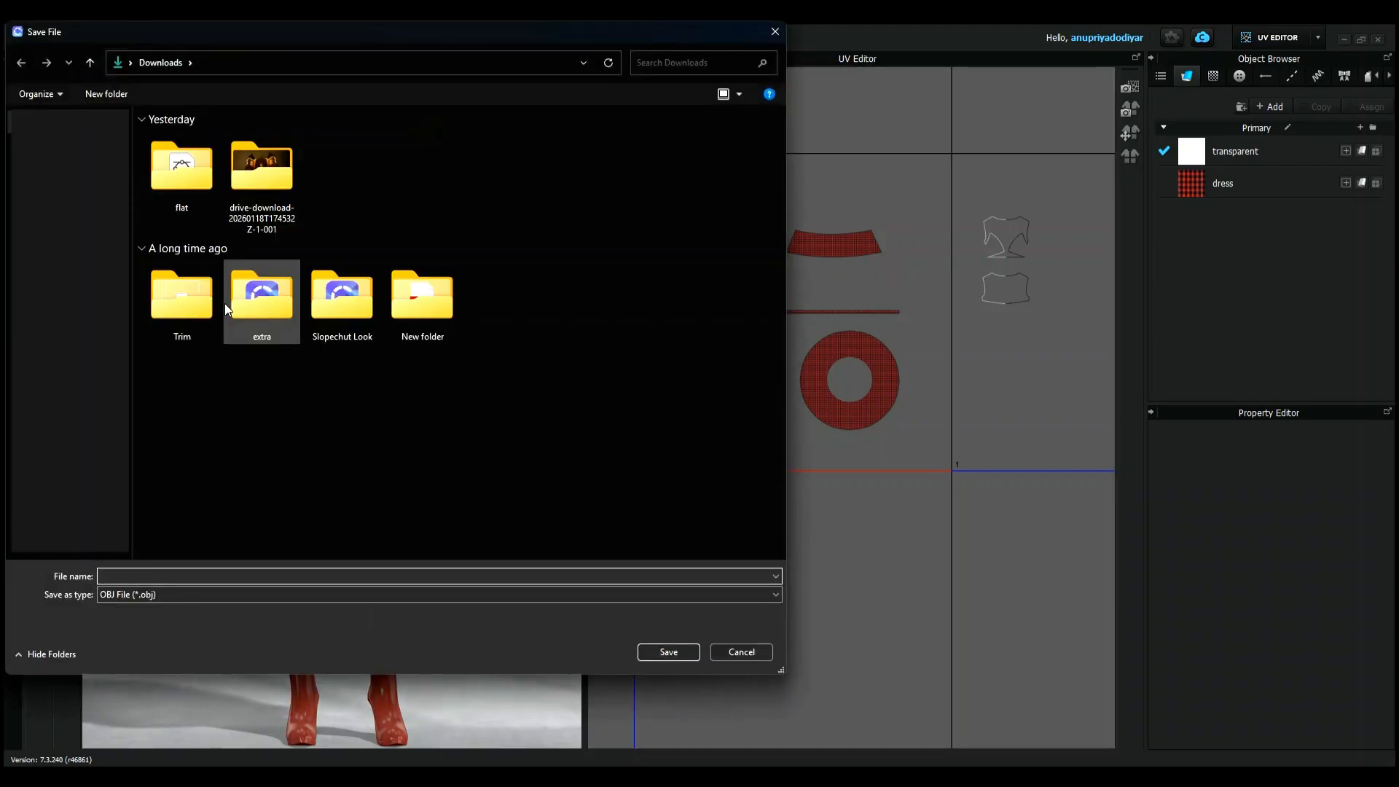
left_click(80, 262)
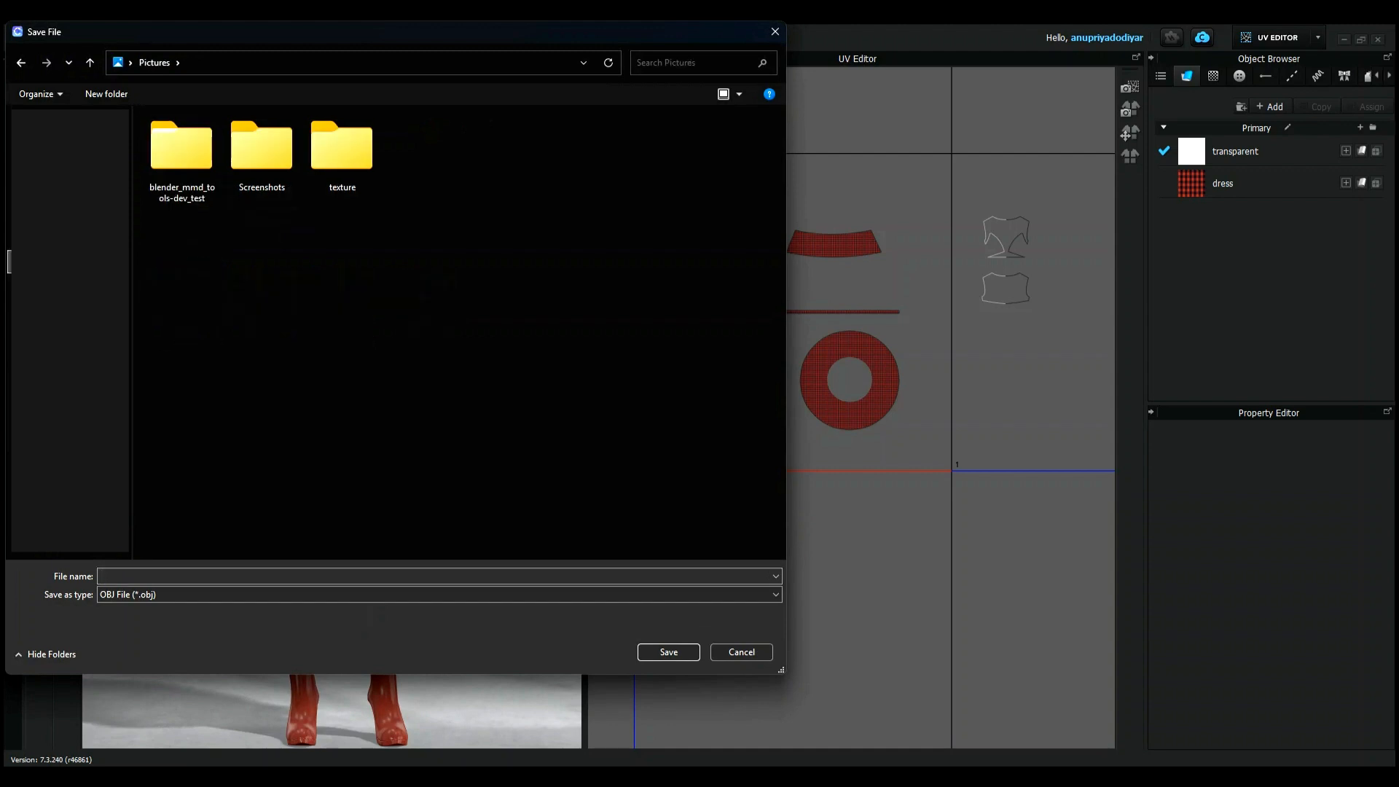
left_click(215, 577)
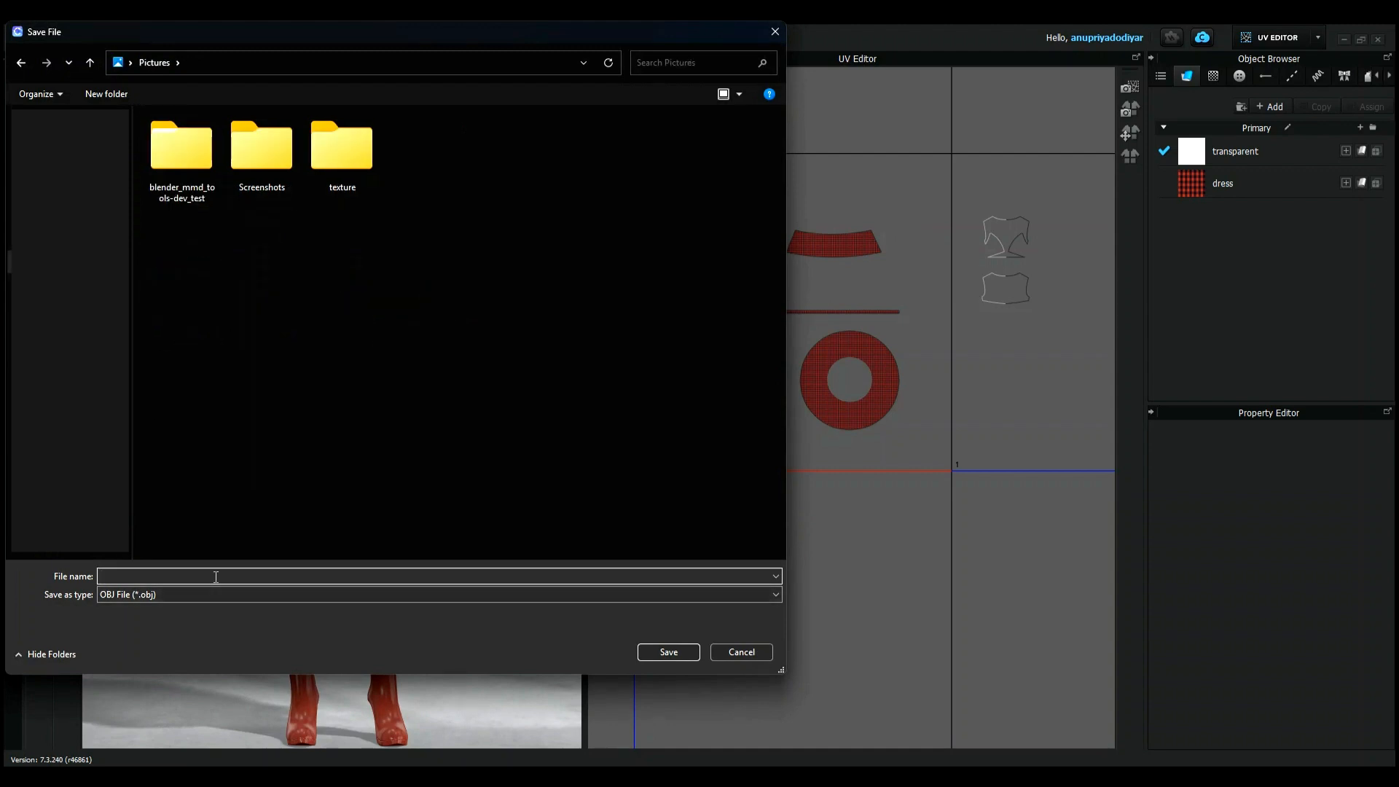
type("dress red")
left_click(668, 653)
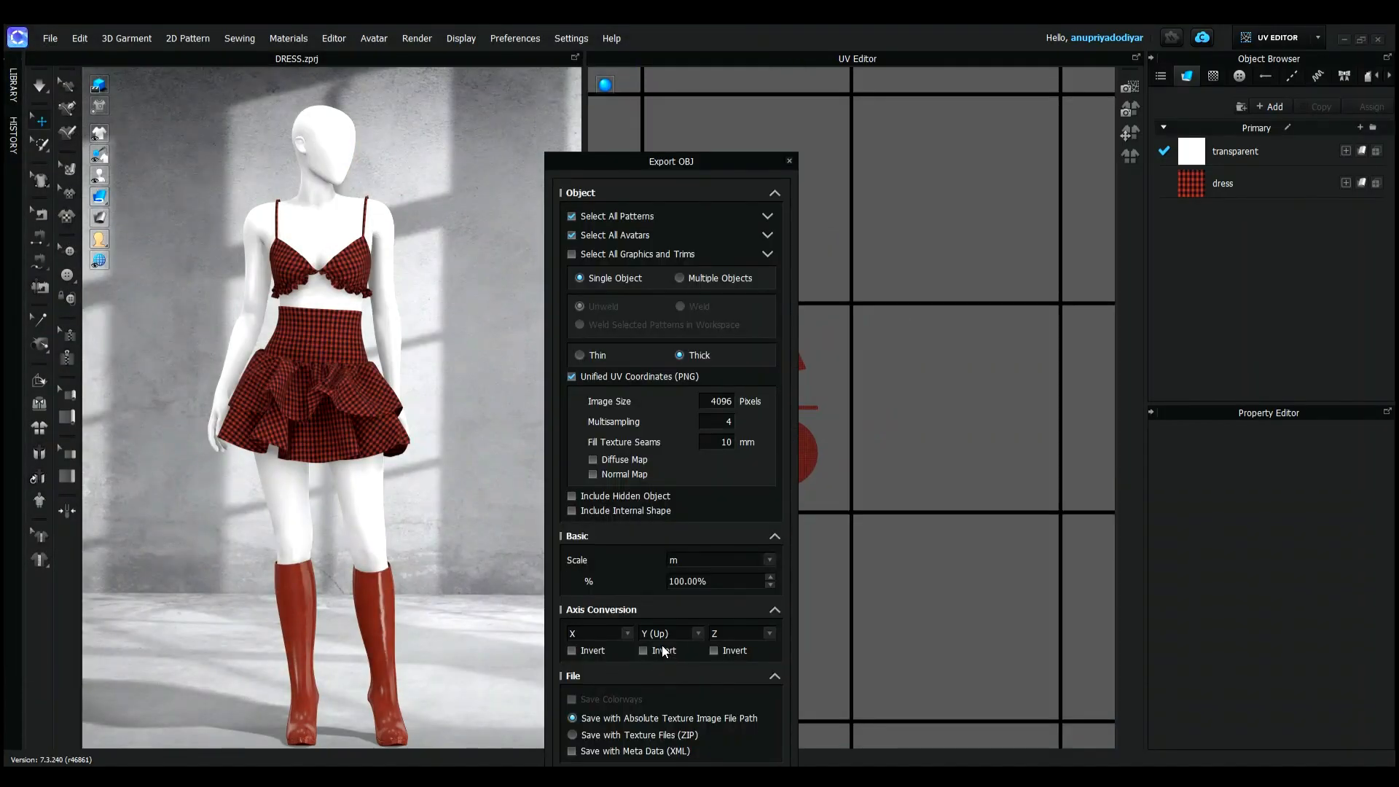
- Exclude all avatars from the OBJ export, set the scale to m and export the garment
left_click_drag(737, 169, 804, 99)
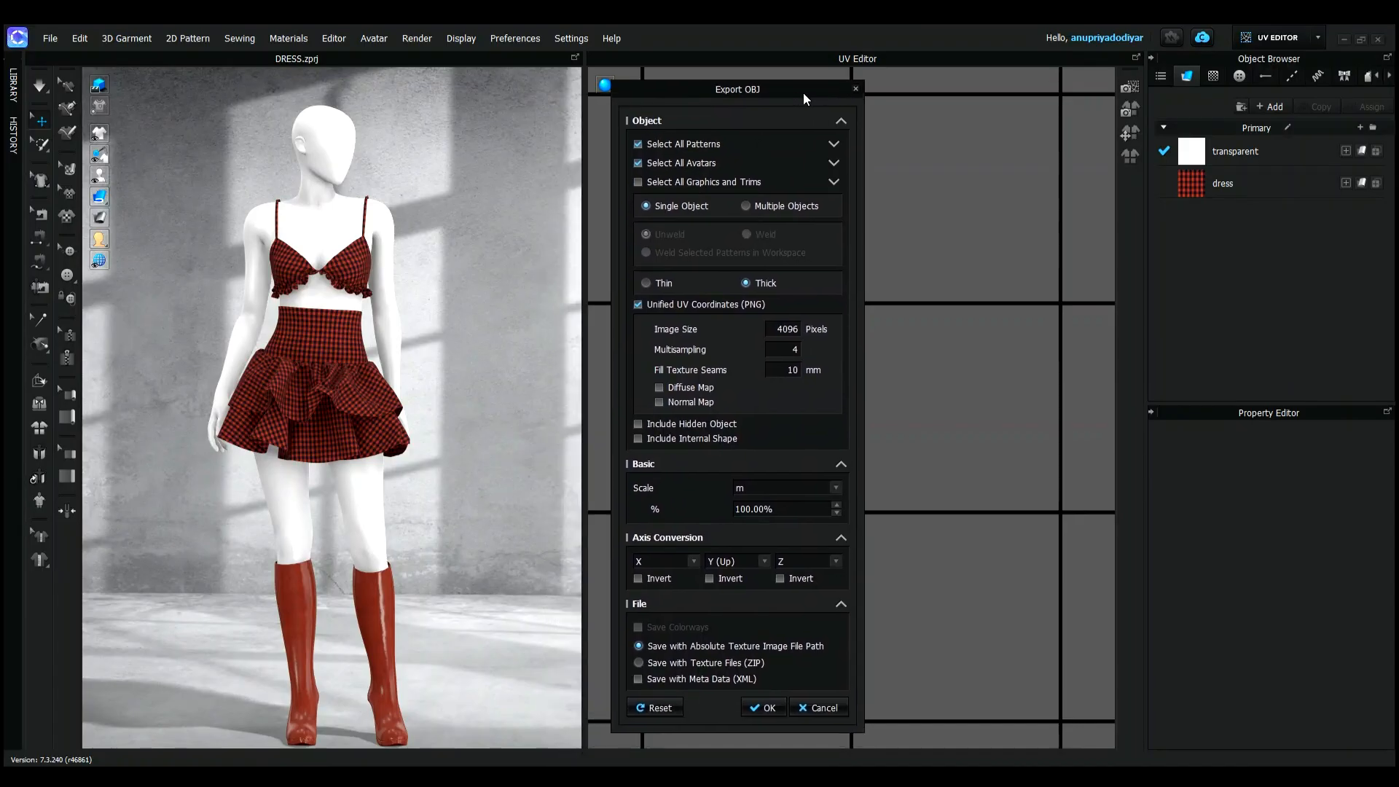
left_click(638, 164)
left_click(836, 488)
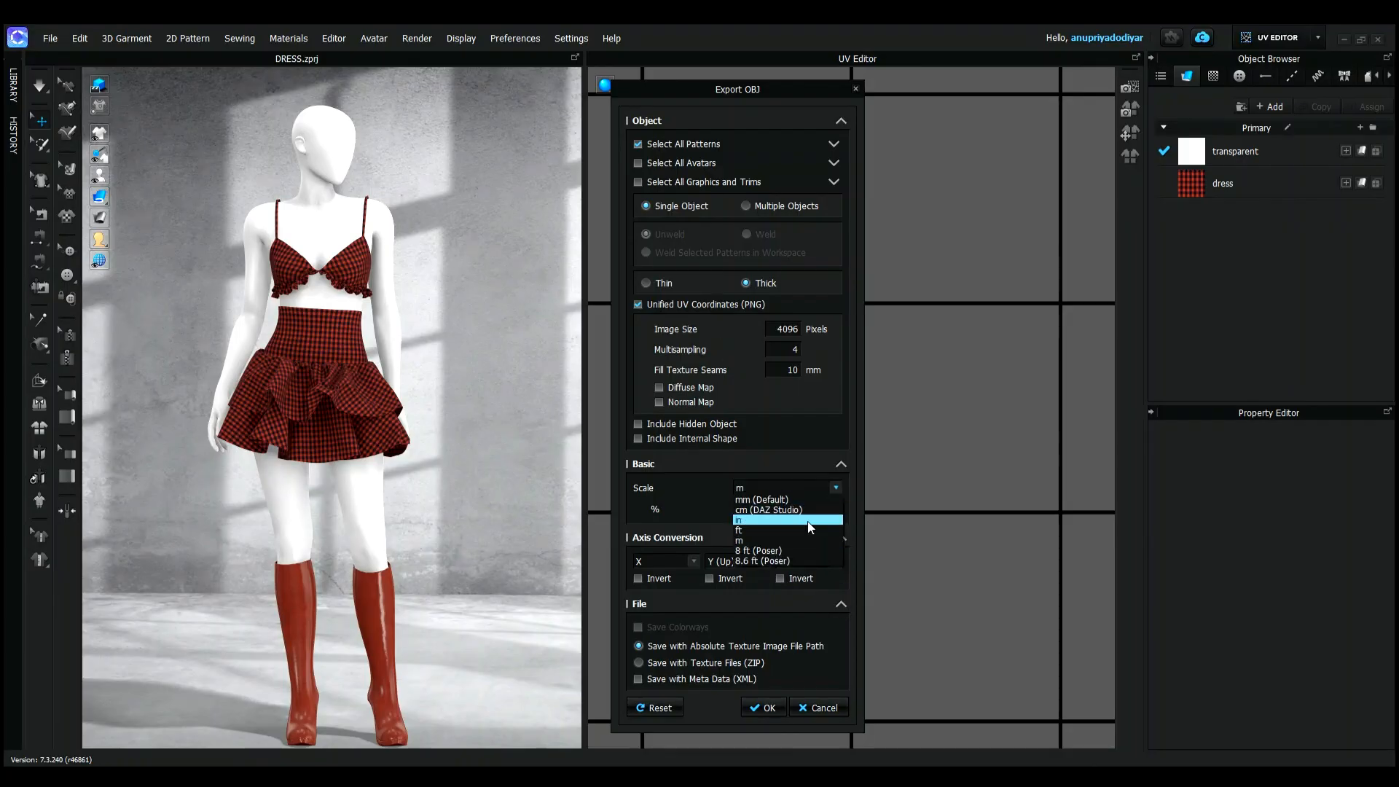
left_click(801, 543)
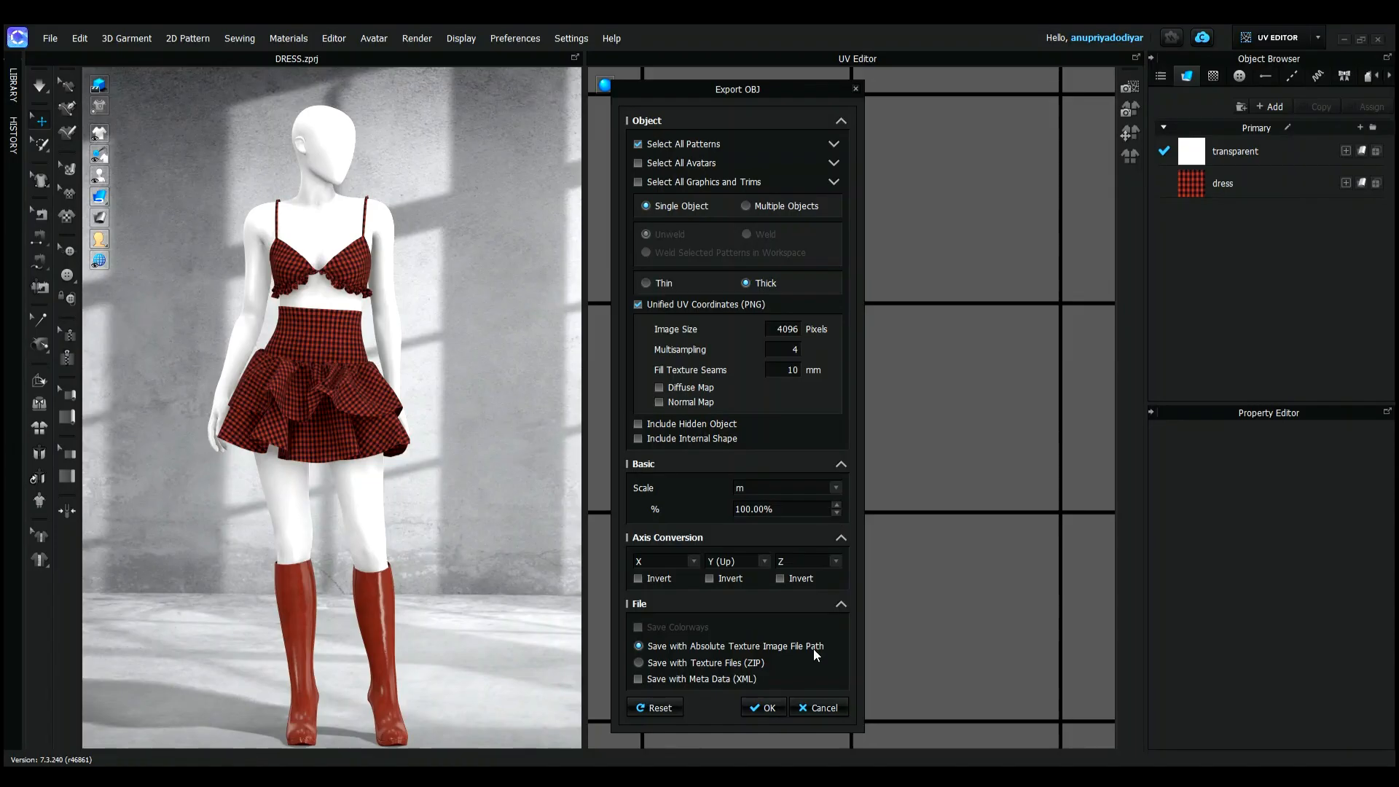
left_click(761, 707)
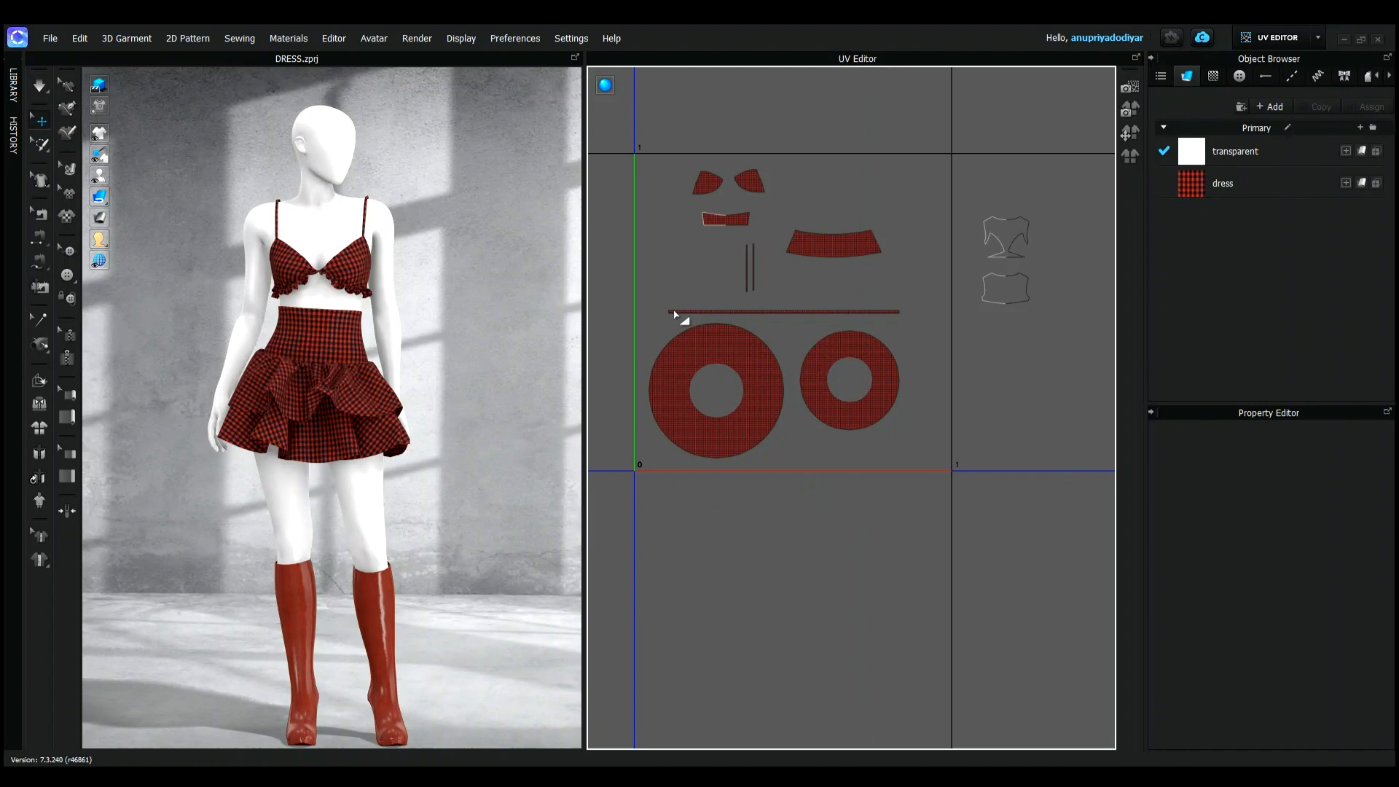
- Export the avatar alone as a separate OBJ in the Pictures folder, excluding all patterns and using the Thin option
left_click(50, 44)
mouse_move(81, 197)
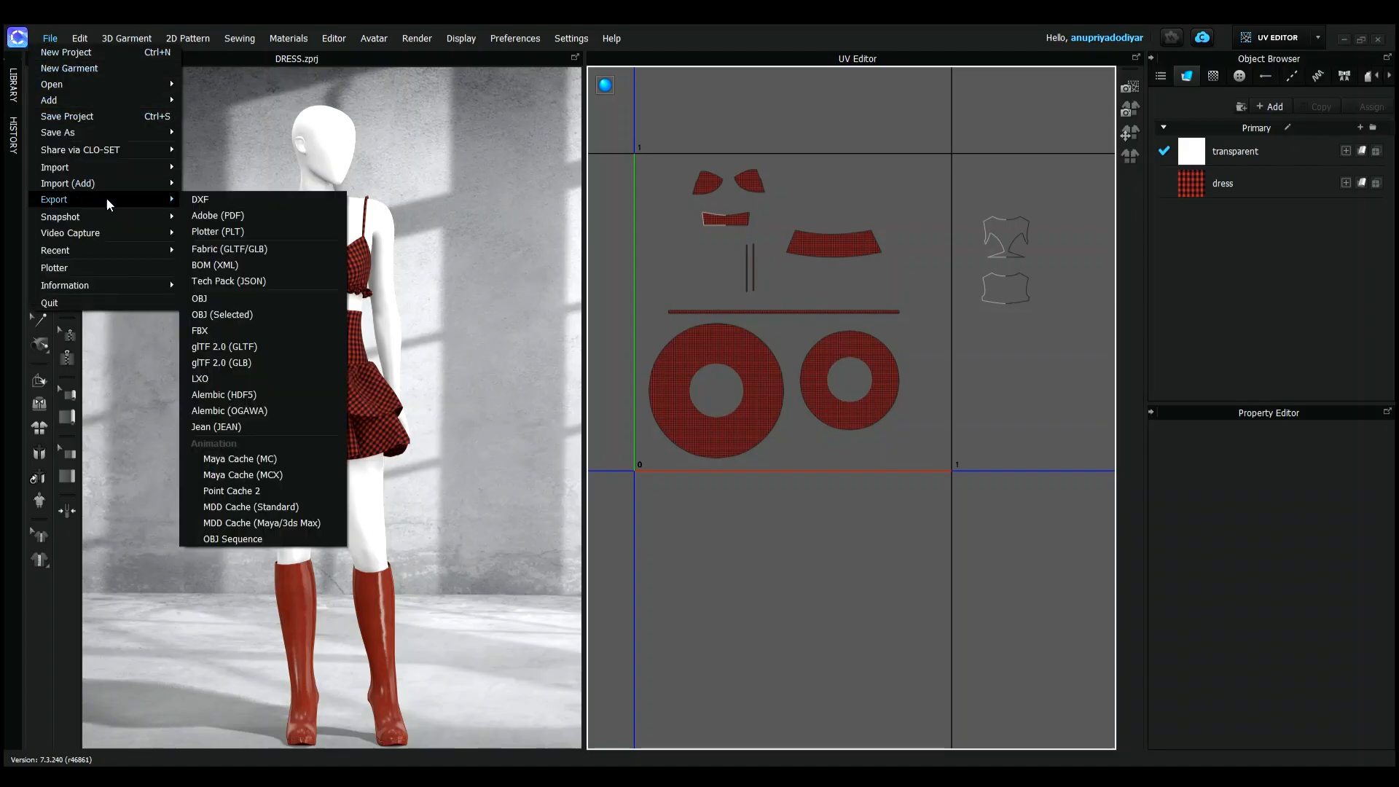
left_click(243, 298)
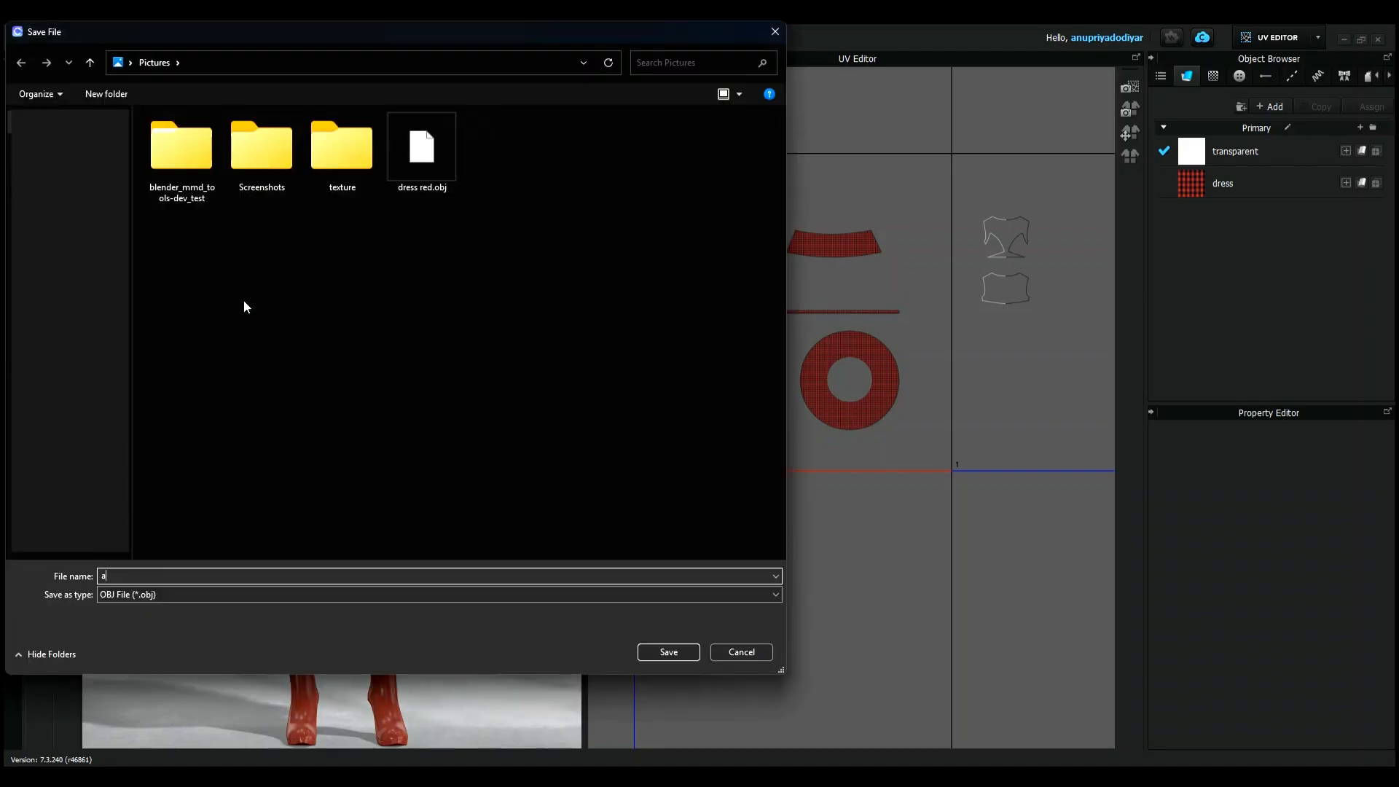
key("Return")
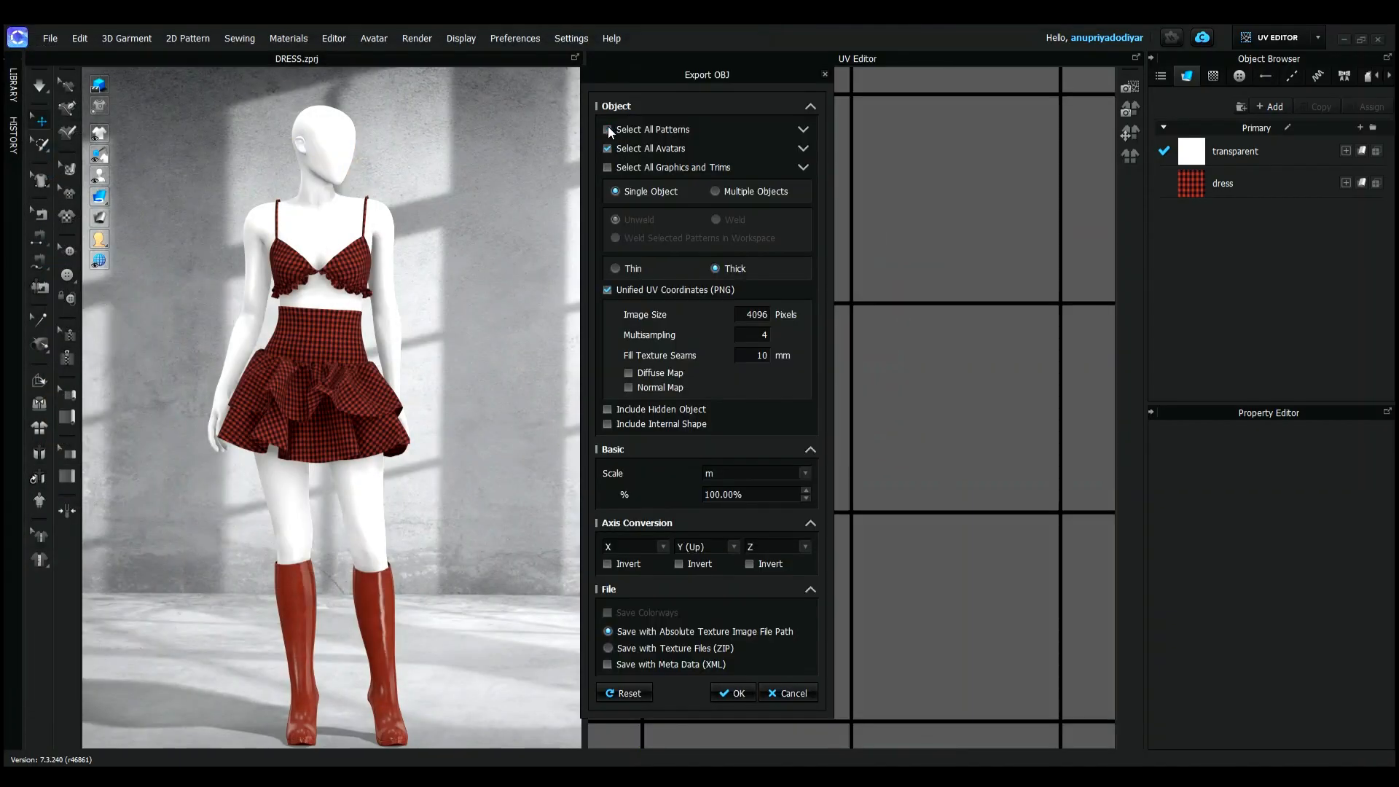
left_click(615, 268)
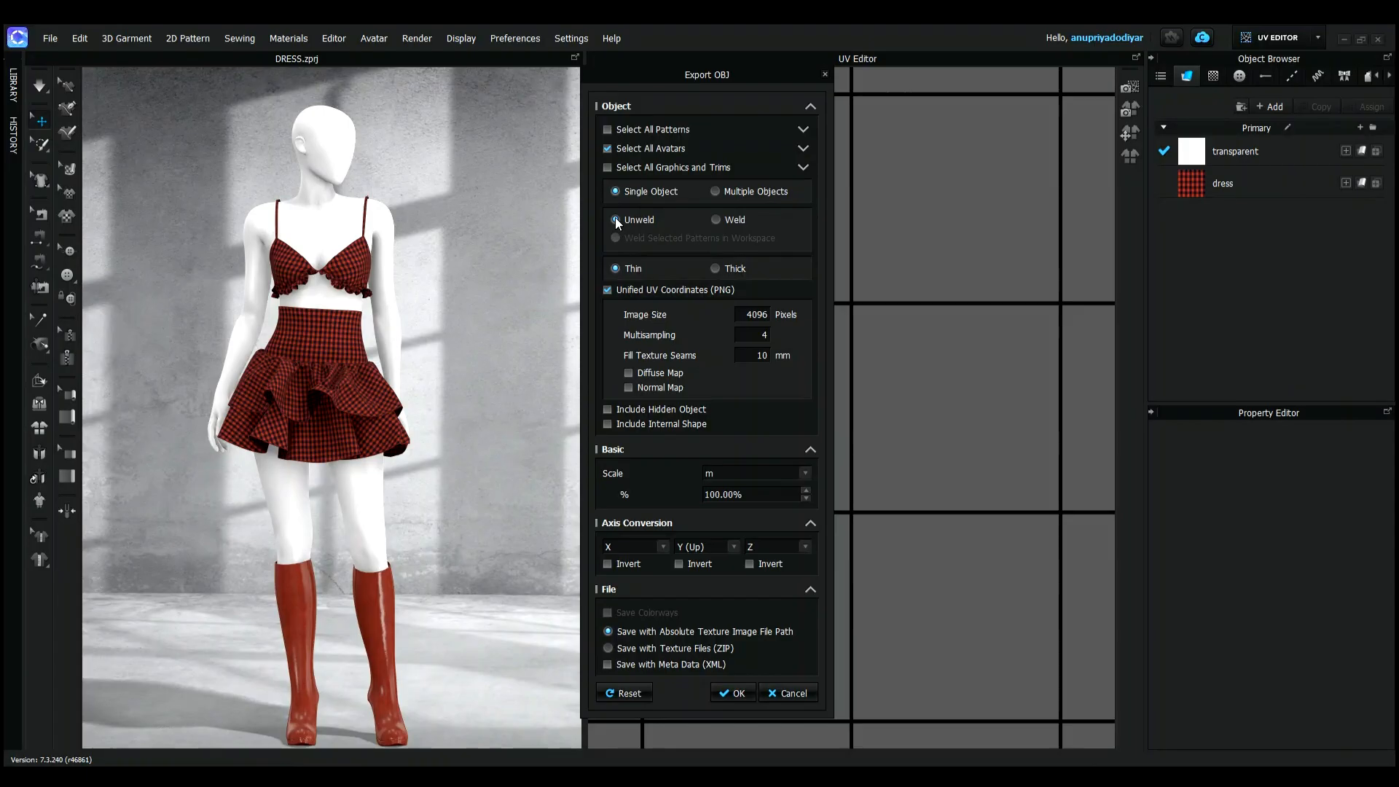
left_click(731, 696)
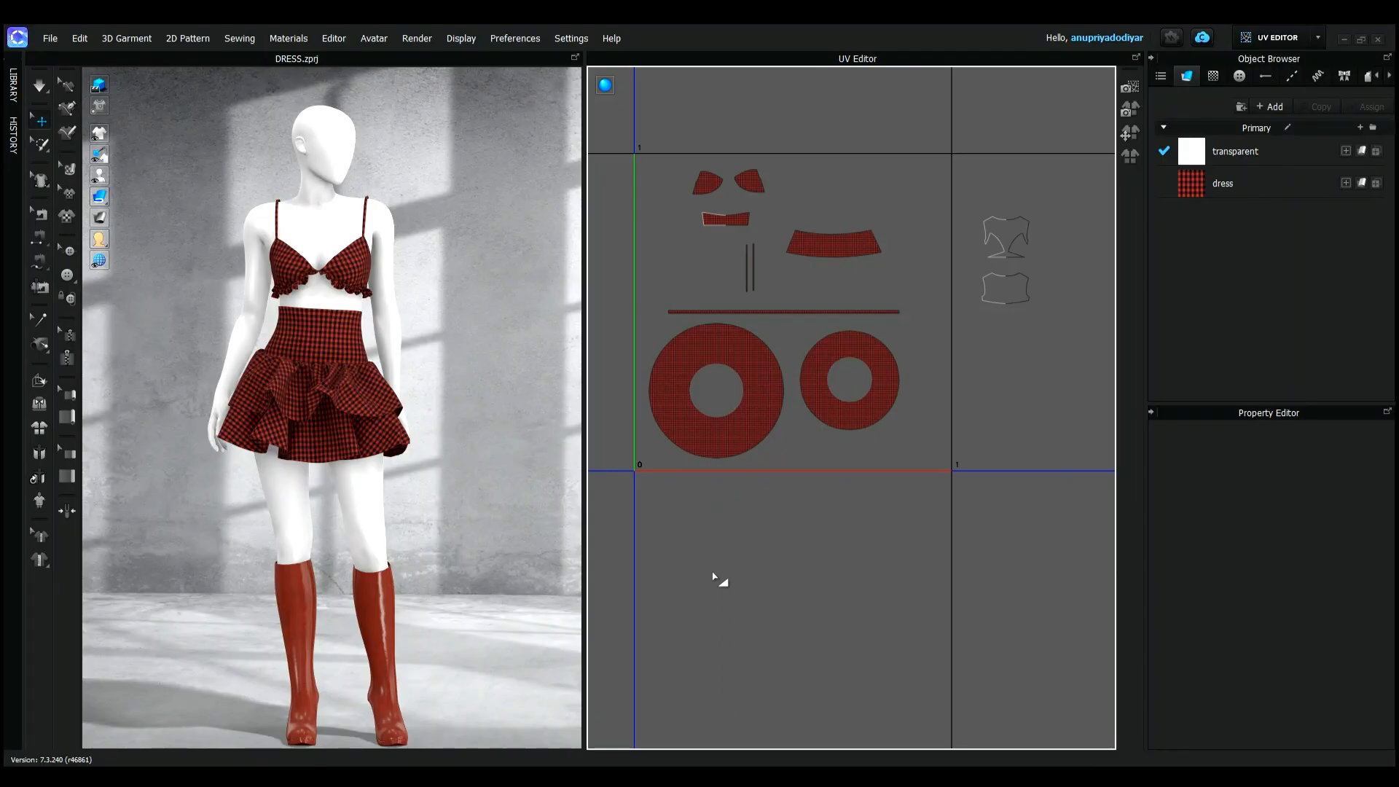
- Bake the diffuse and normal textures for all tiles at 4096 pixels, saving them as "dress" PNG files in the Pictures texture folder
left_click(1131, 109)
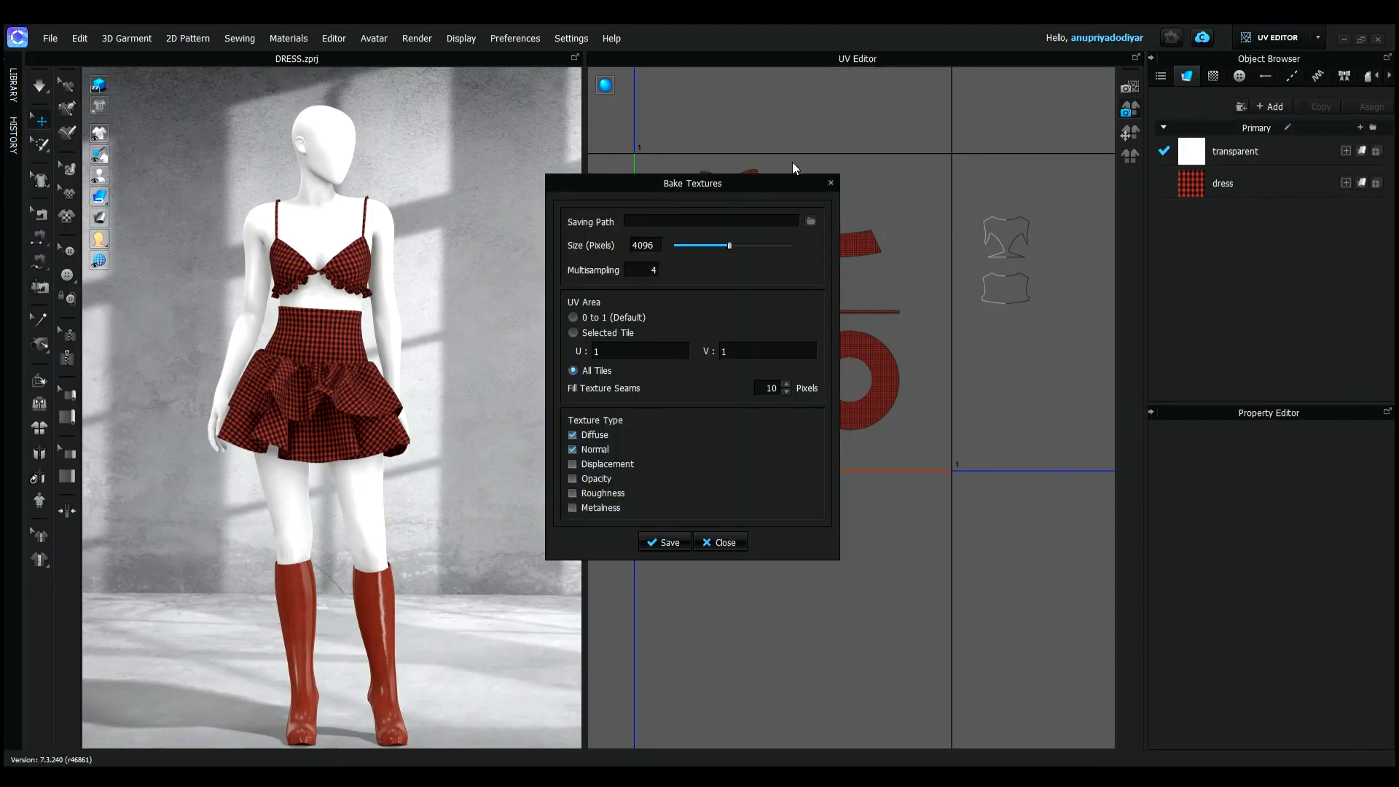
left_click_drag(761, 188, 873, 178)
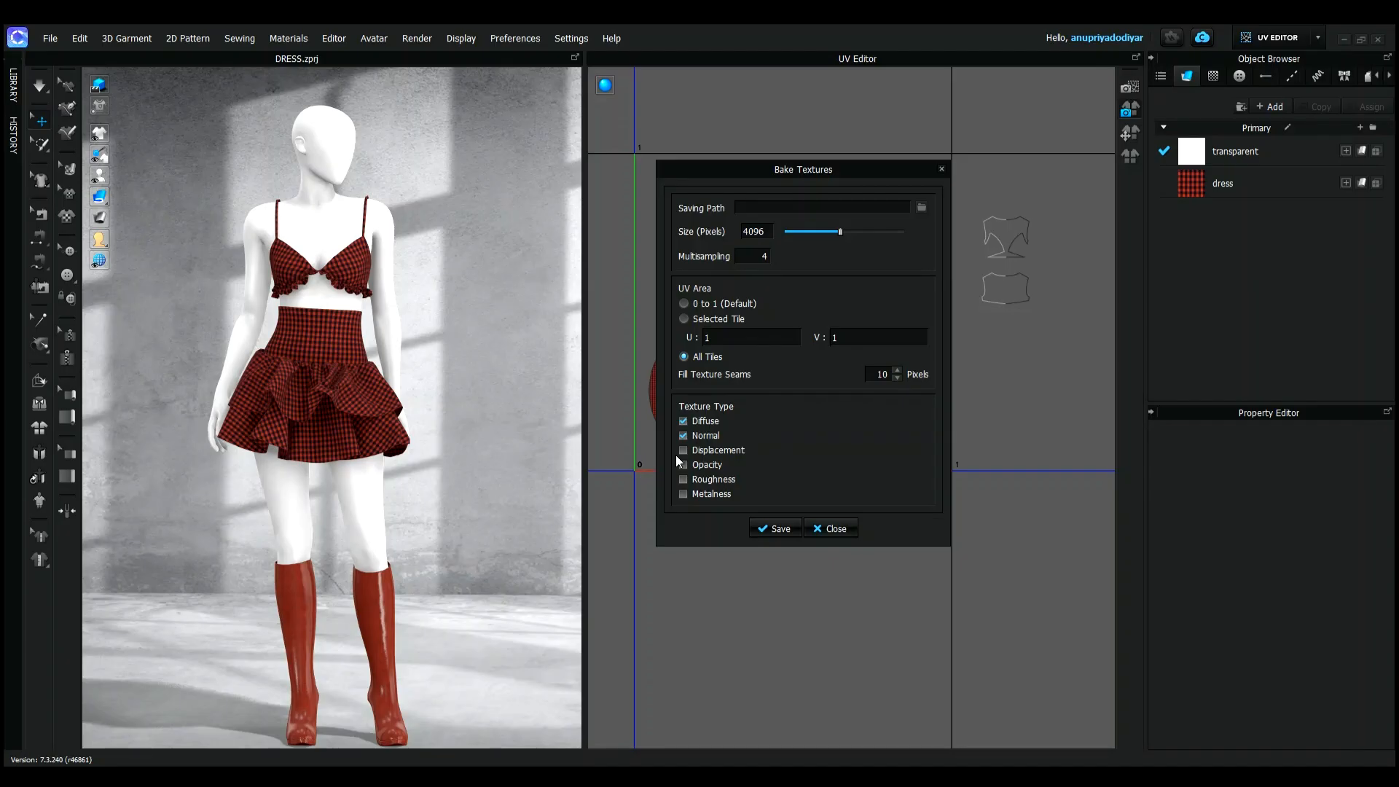
left_click(922, 208)
left_click(762, 152)
double_click(951, 271)
left_click(848, 690)
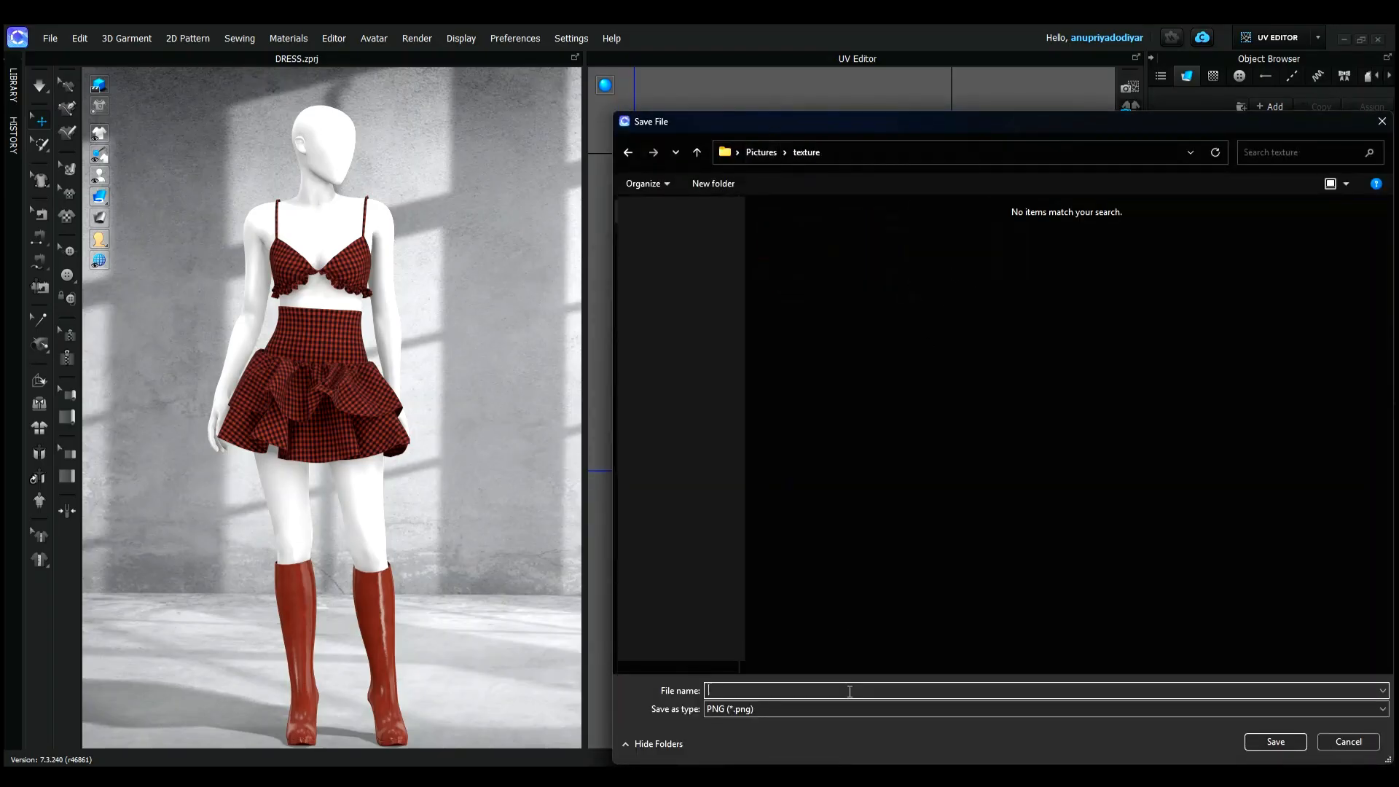
type("dress")
left_click(1275, 741)
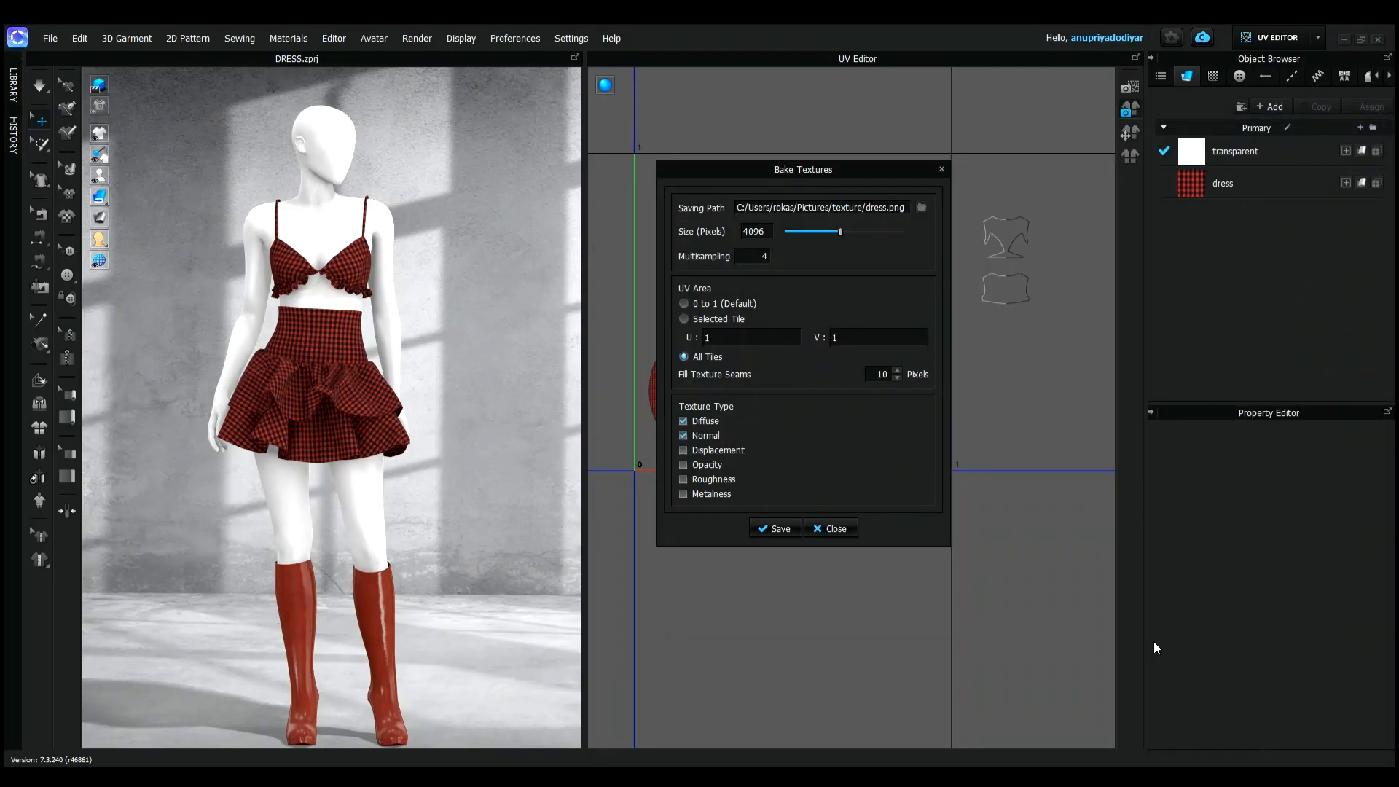
left_click(774, 528)
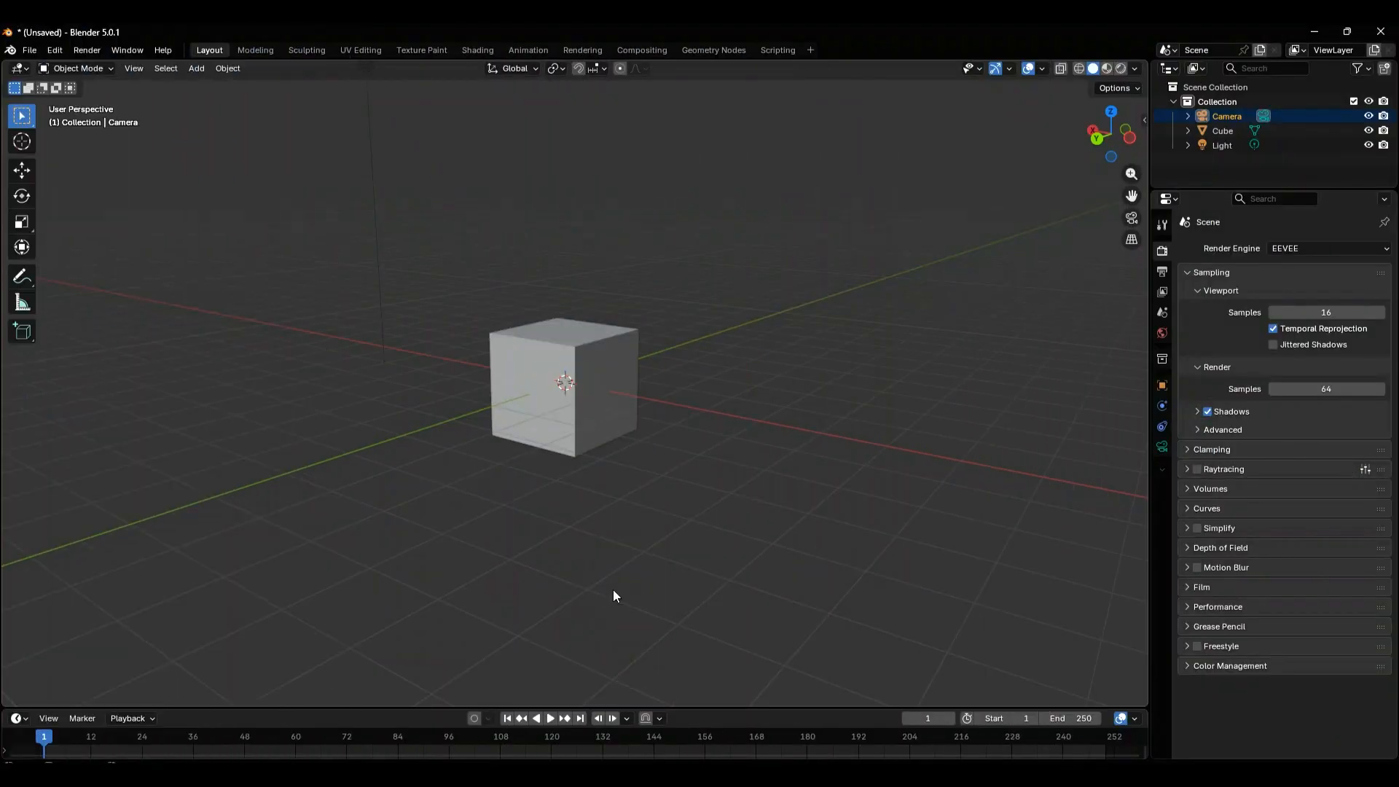
- Switch to Blender and set the render output resolution to 1080 by 1920 px
left_click(1164, 272)
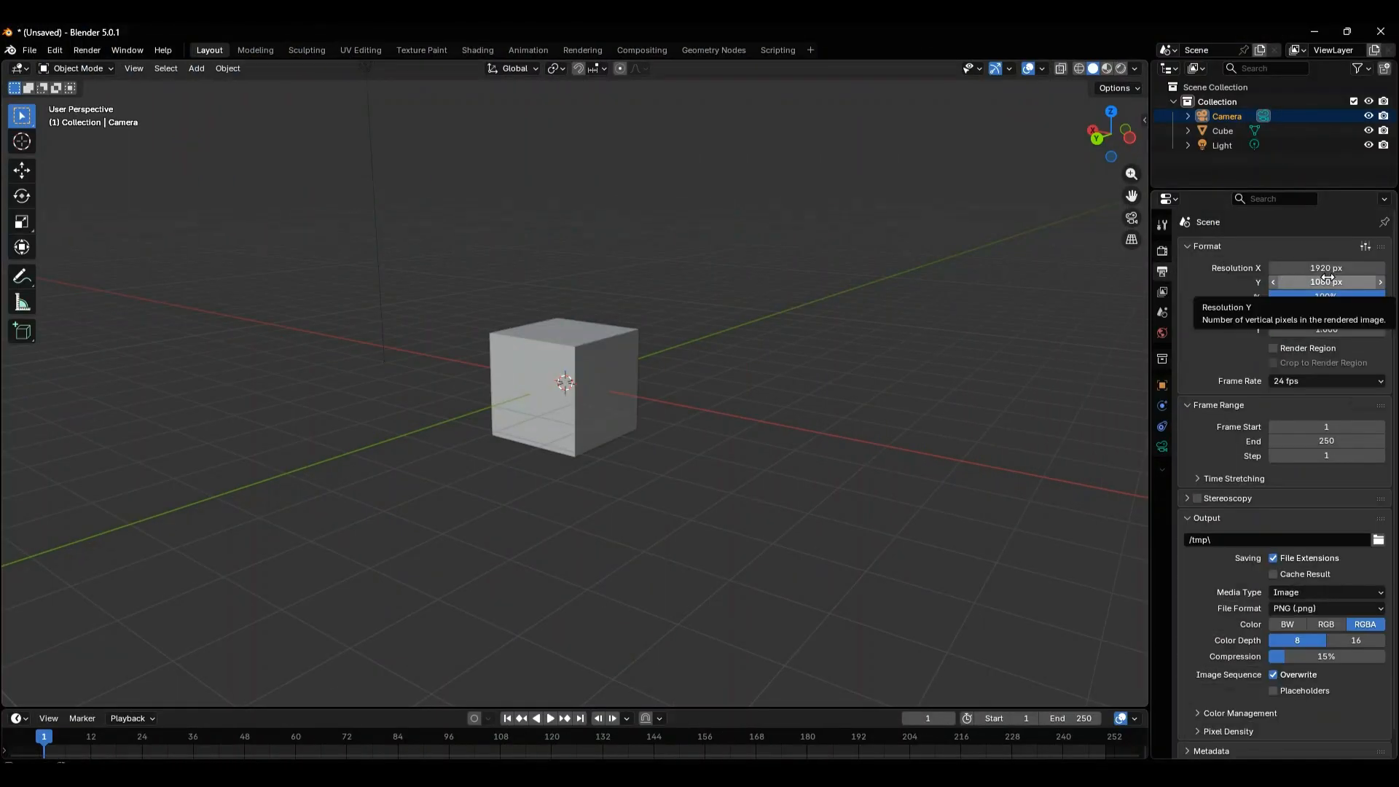
left_click(1328, 269)
type("1080")
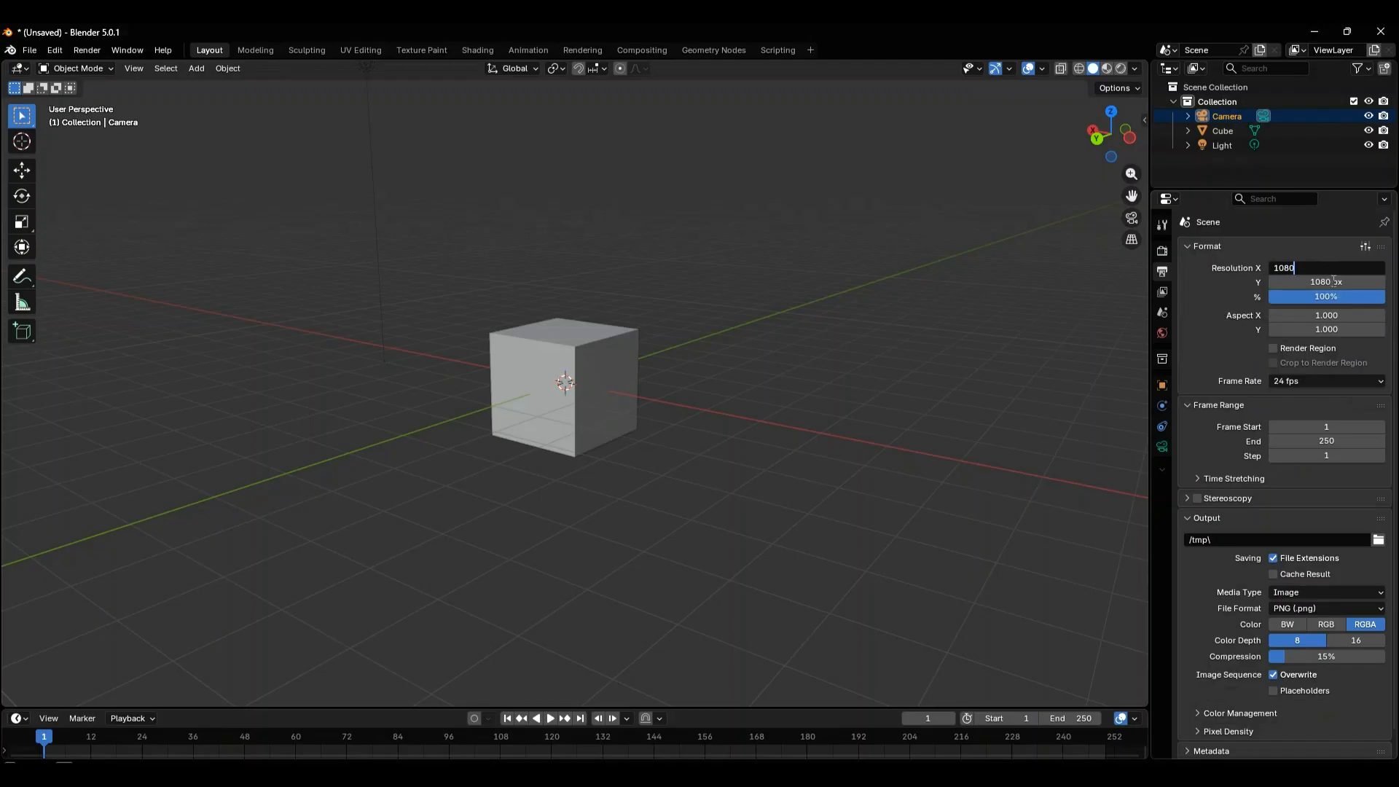
key("Return")
left_click(1334, 281)
type("1920")
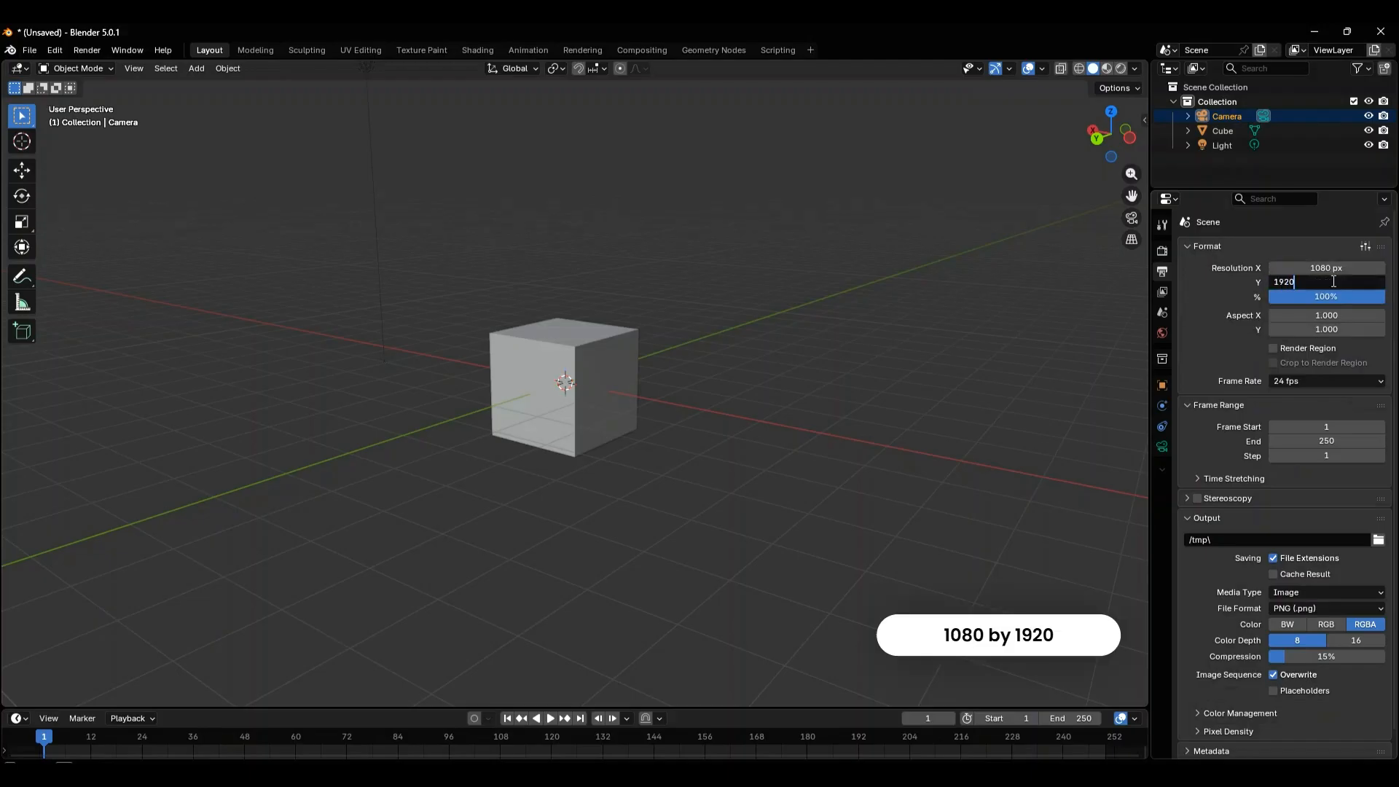
key("Return")
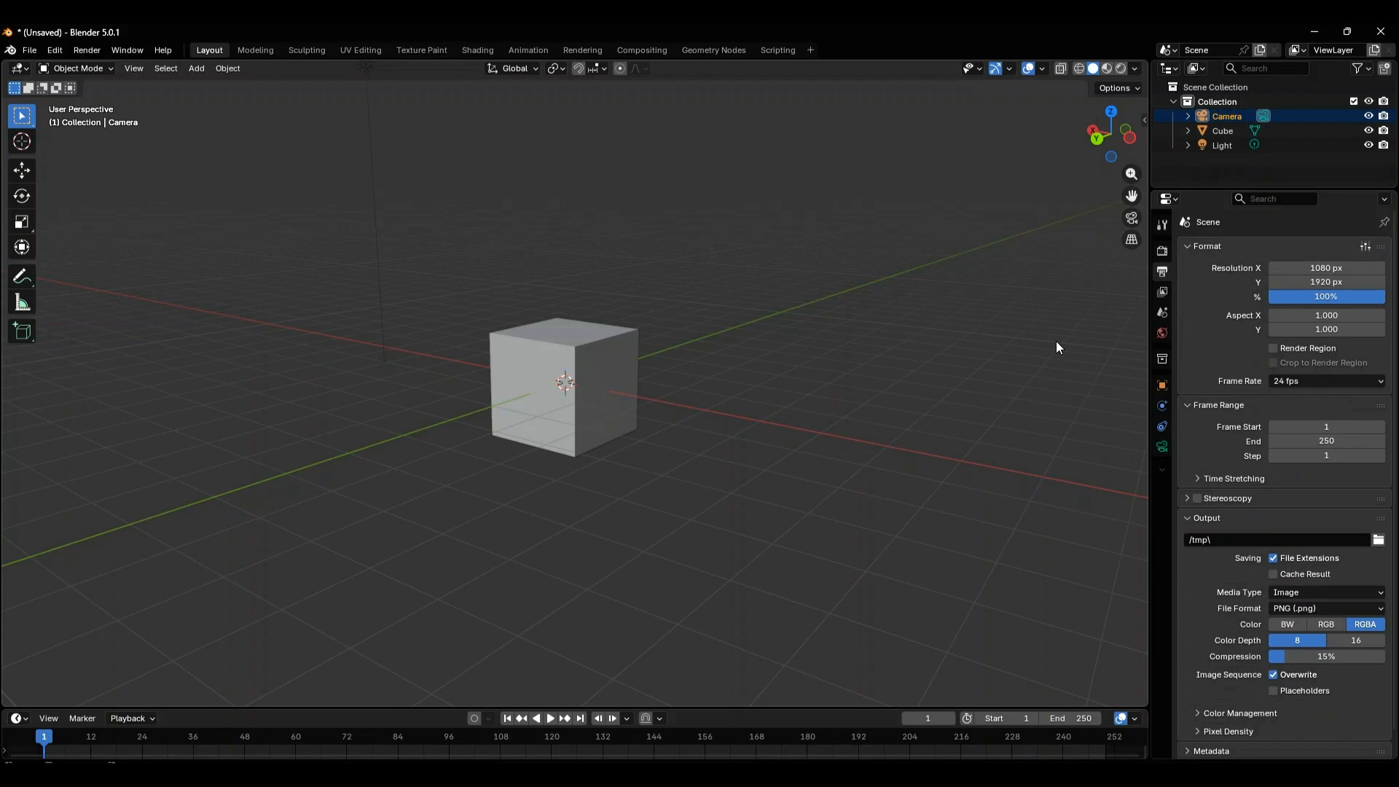
- Delete the default cube and light from the scene, keeping the camera
key("KP_0")
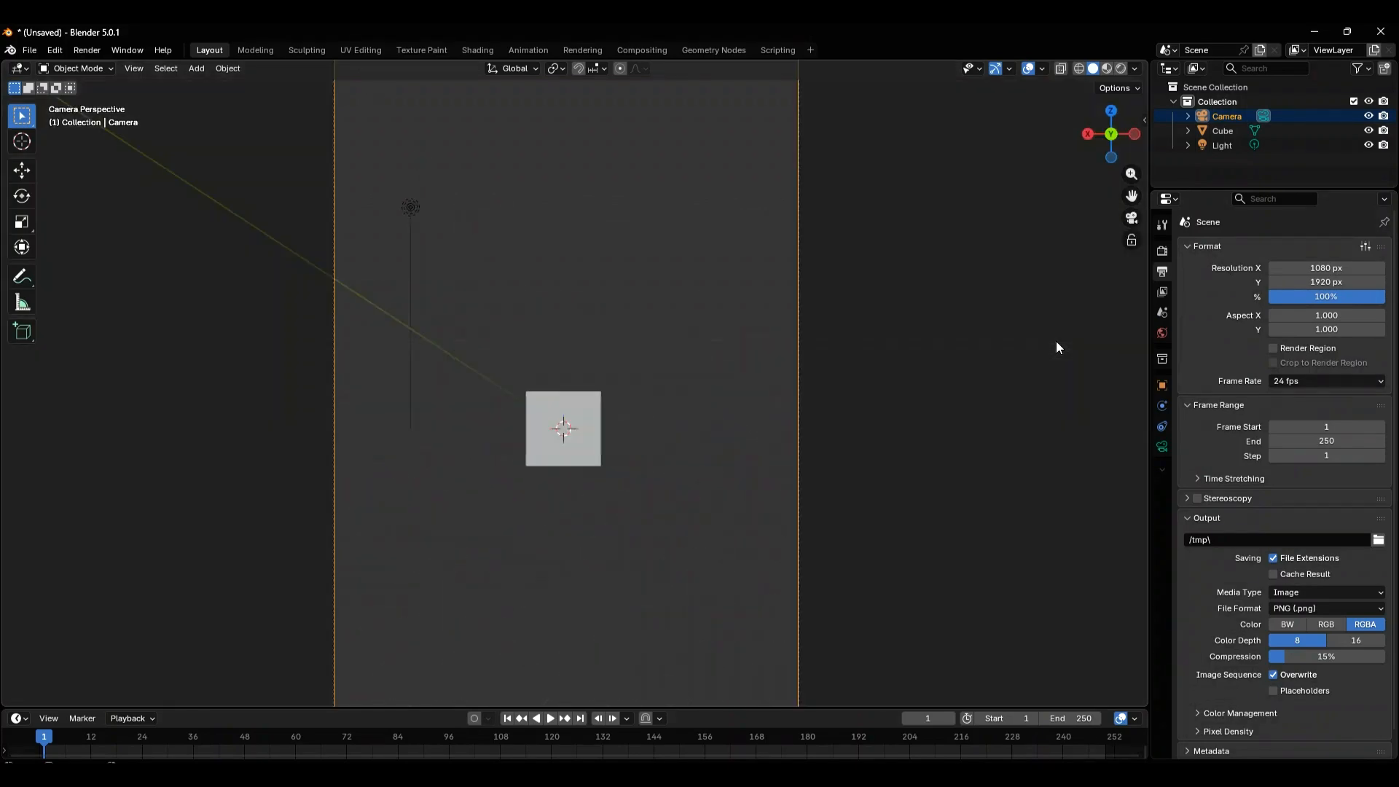
key("KP_0")
left_click_drag(335, 261, 768, 633)
key("Delete")
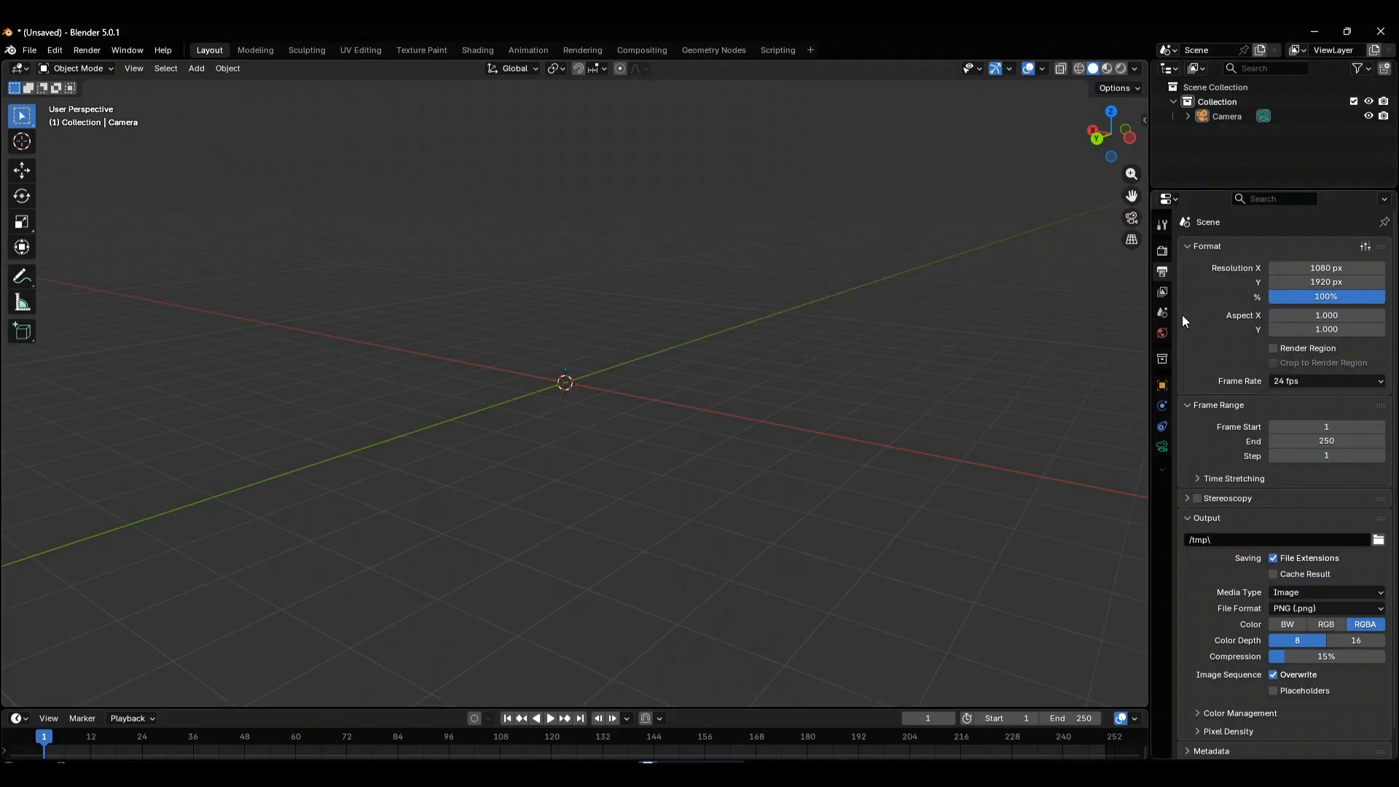
- Set the scene's render engine to Cycles
left_click(1162, 251)
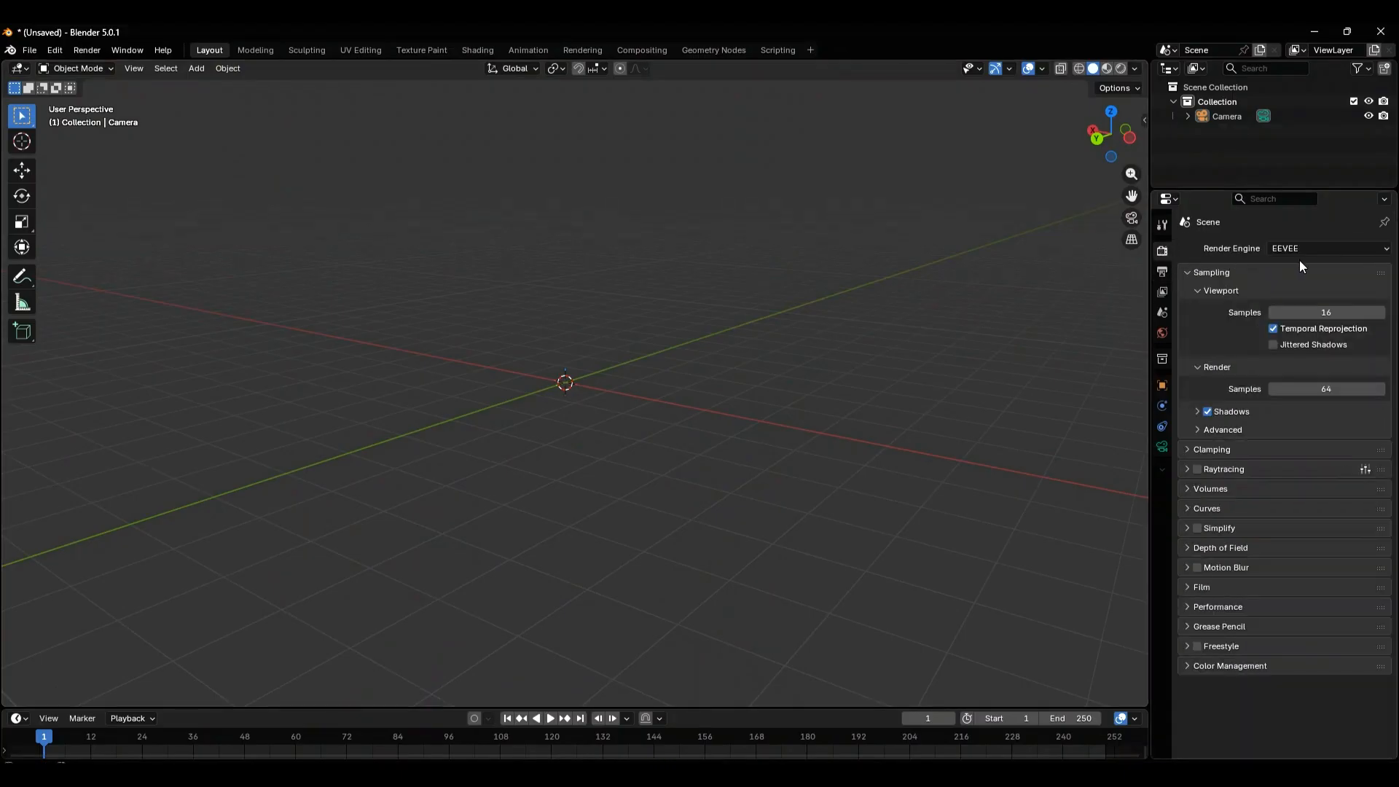
left_click(1376, 250)
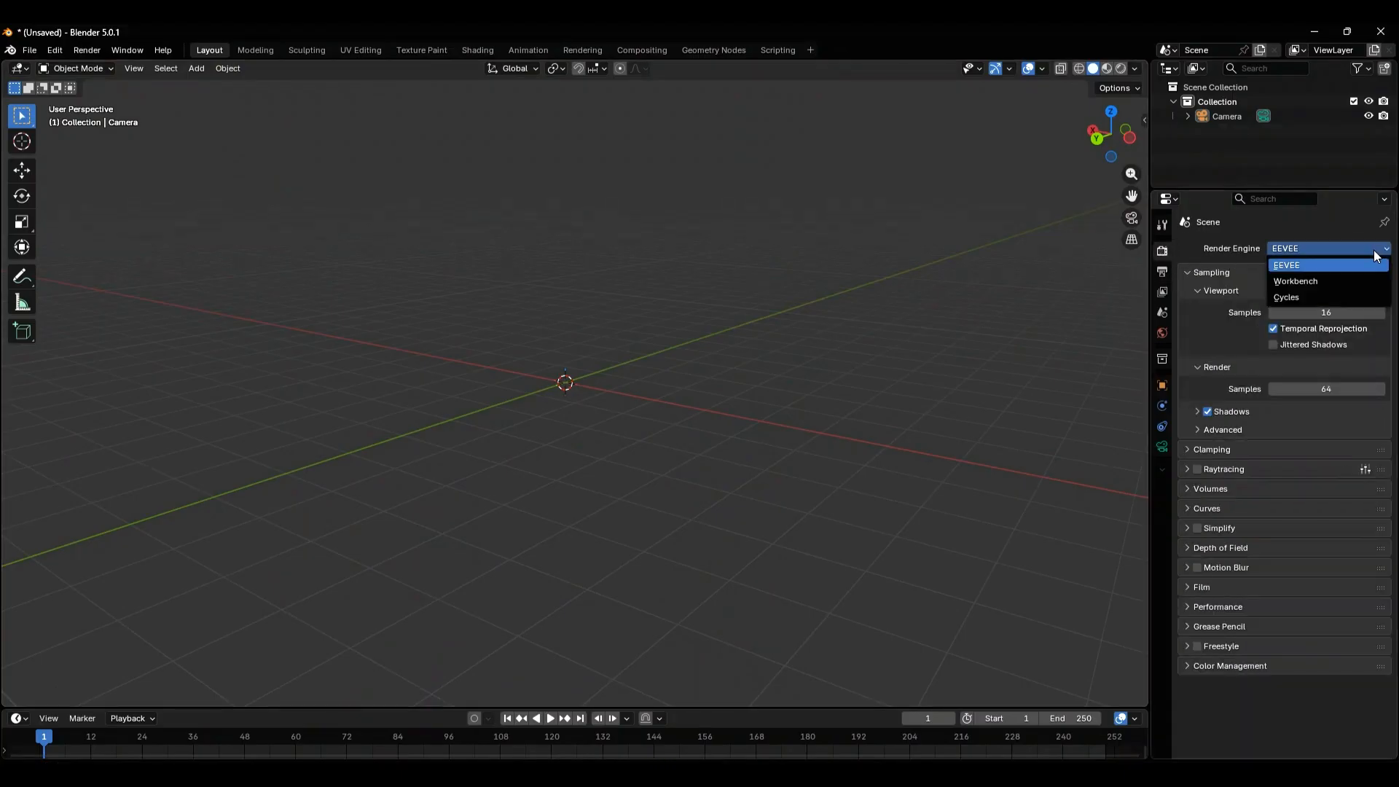
left_click(1360, 294)
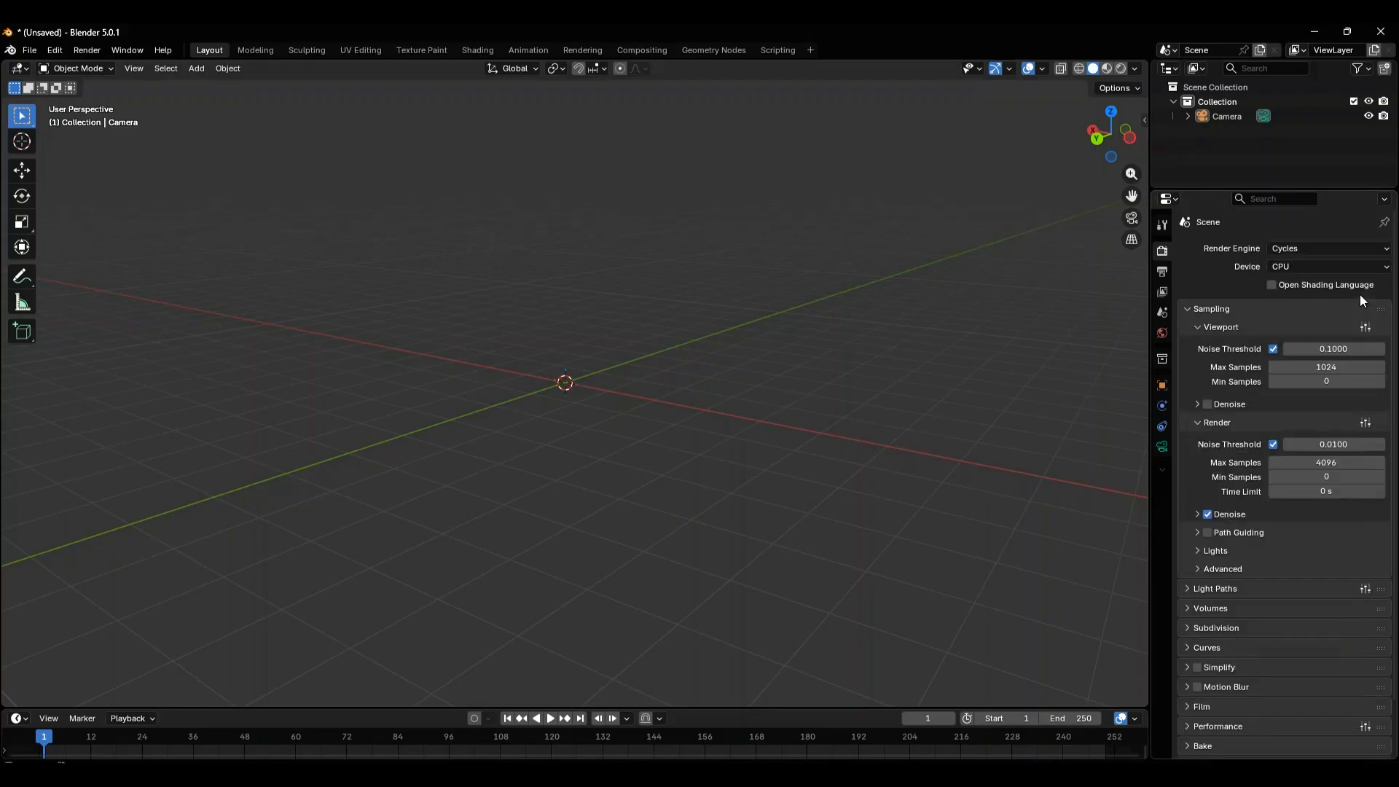
- Check the Emulate Numpad setting in the input preferences
left_click(55, 49)
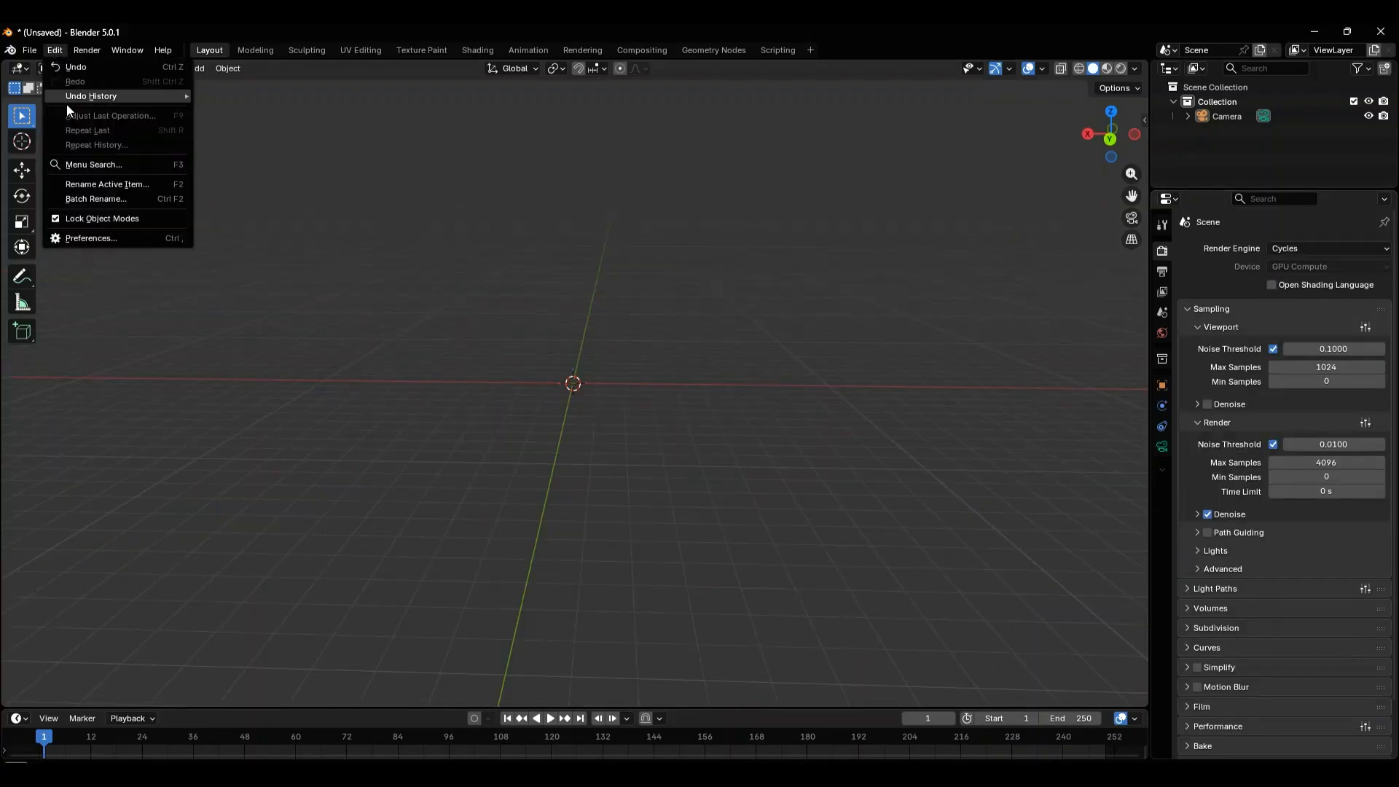
left_click(103, 239)
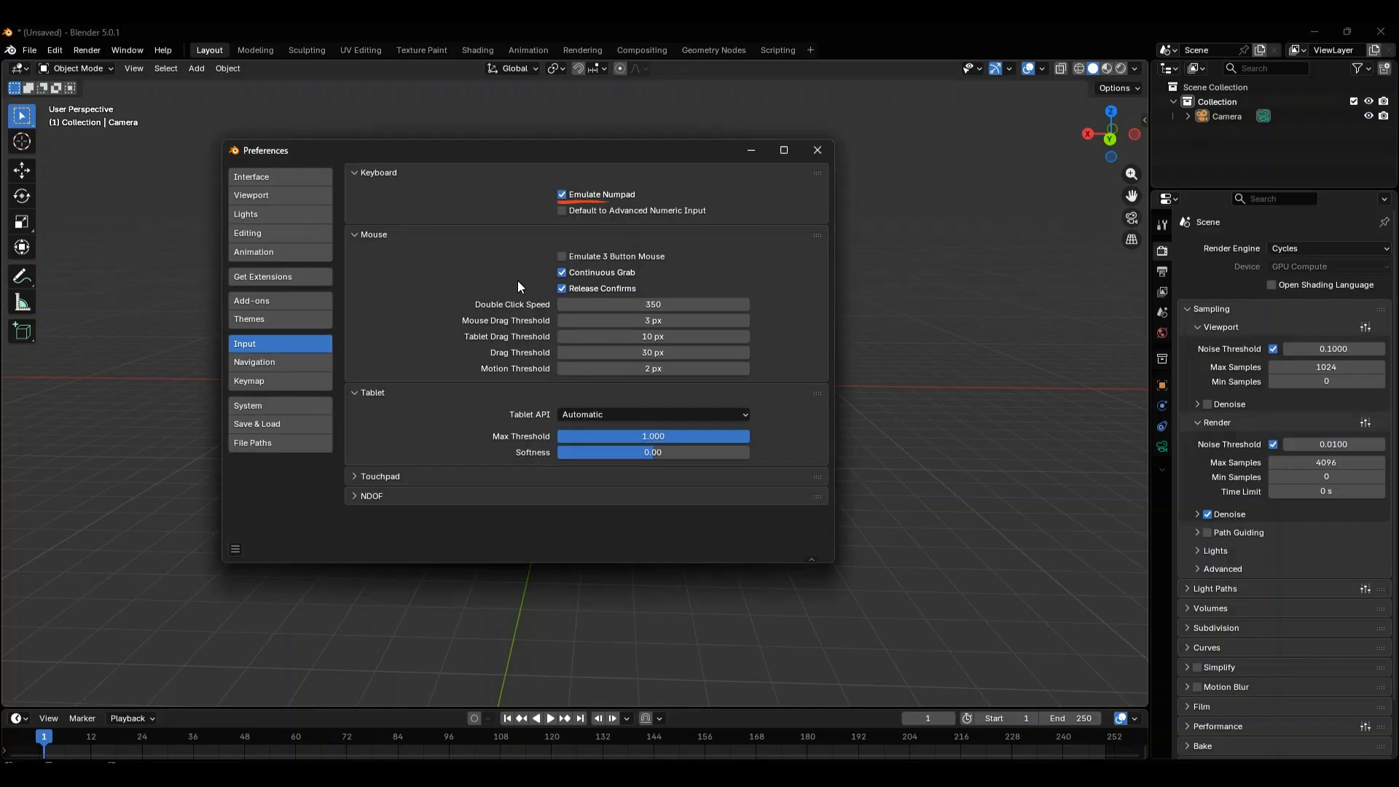
left_click(817, 150)
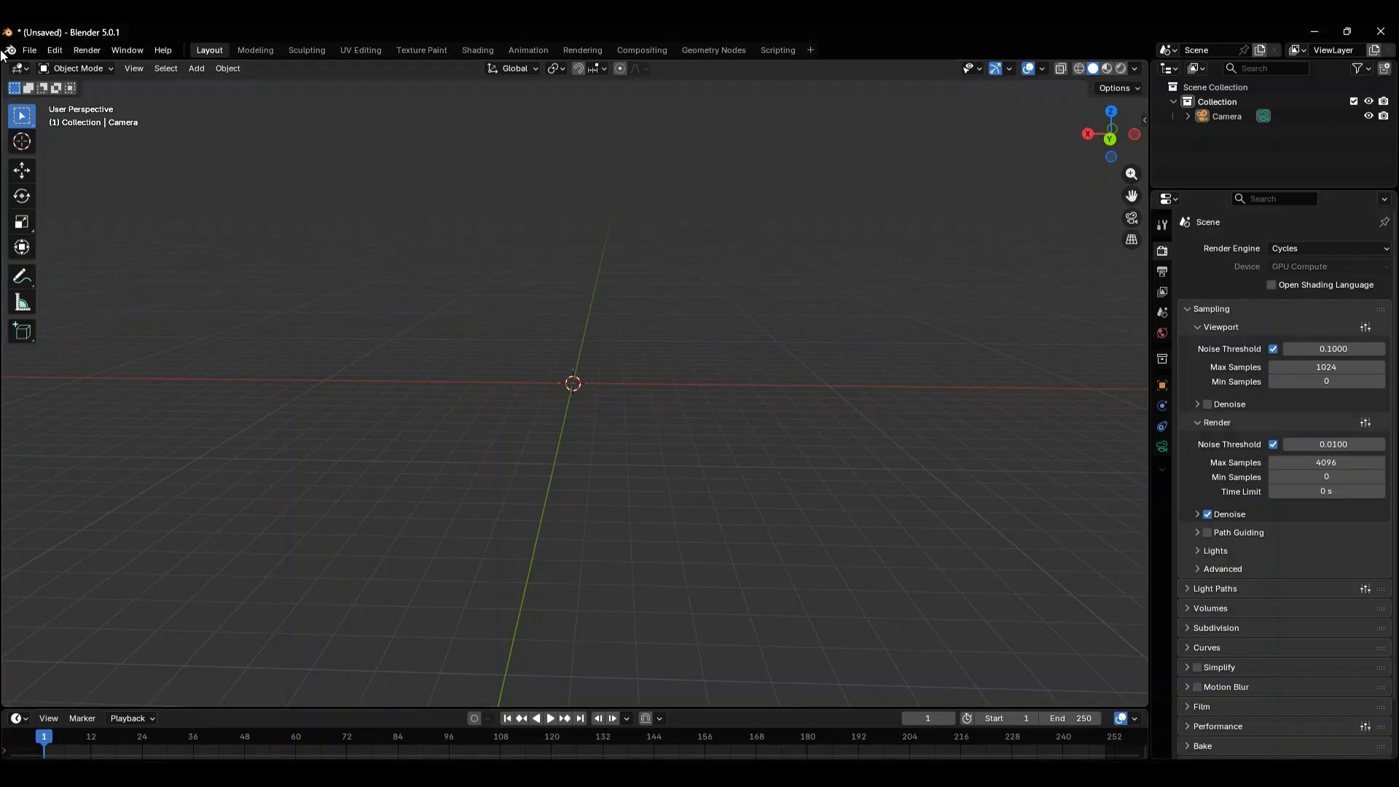
- Import "dress red.obj" and "avatar.obj" together from the Pictures folder as Wavefront OBJ
left_click(32, 51)
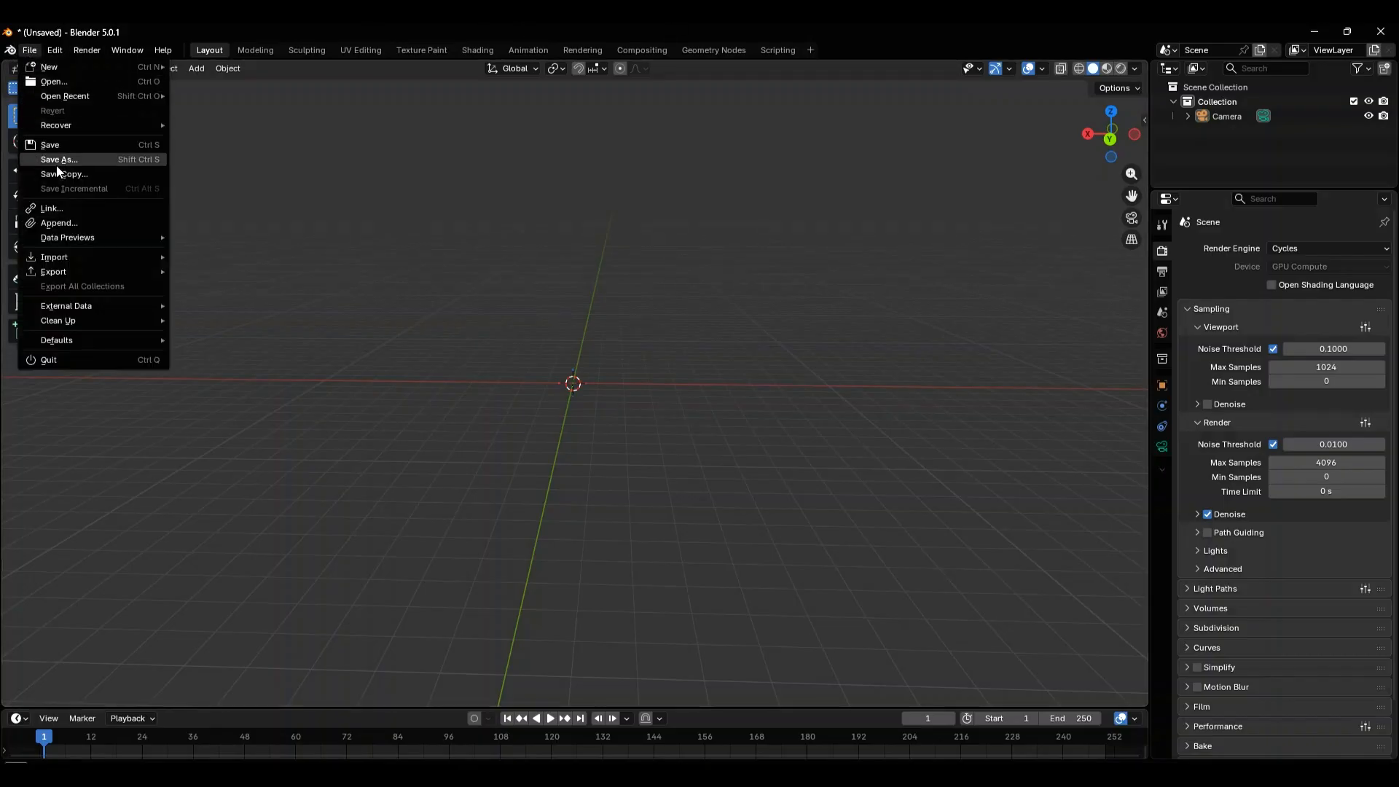
mouse_move(82, 262)
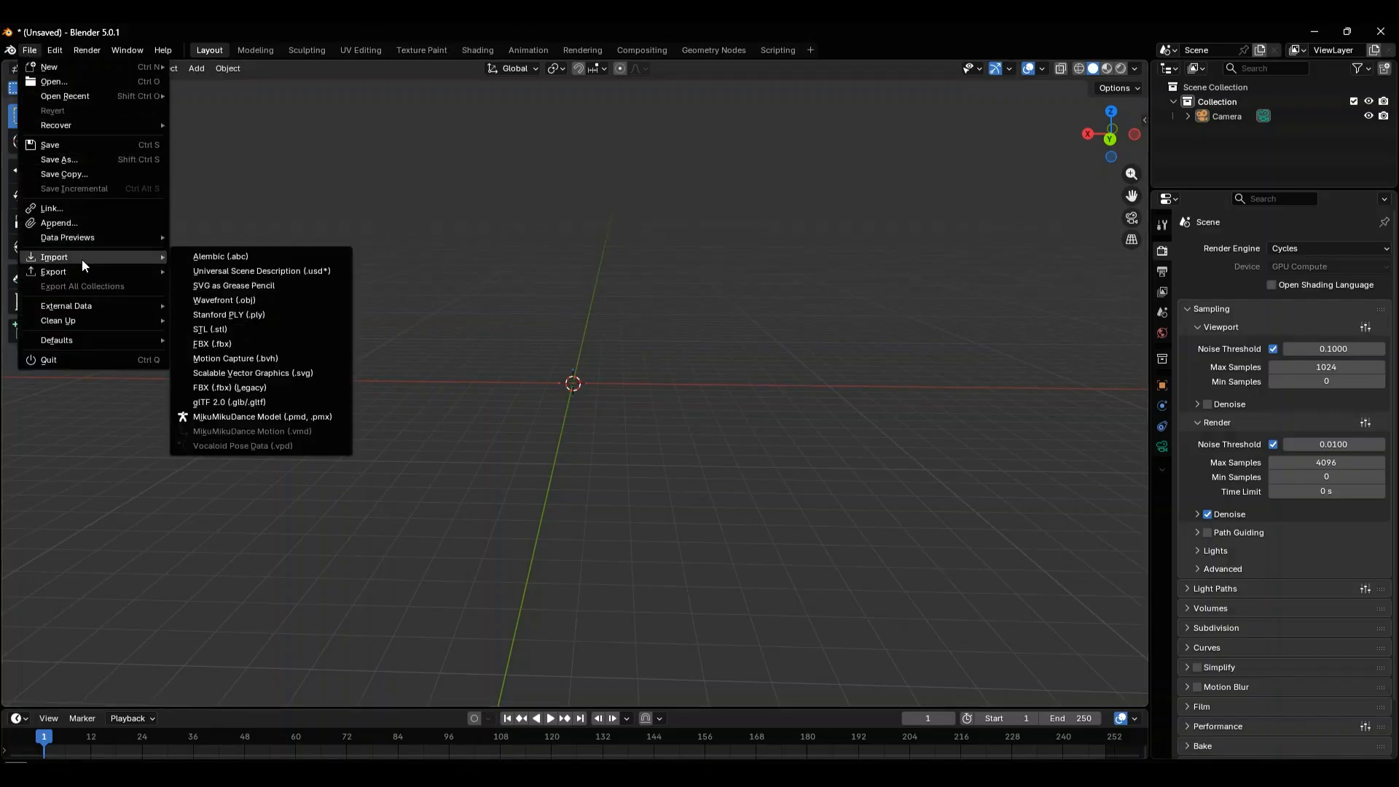
left_click(222, 299)
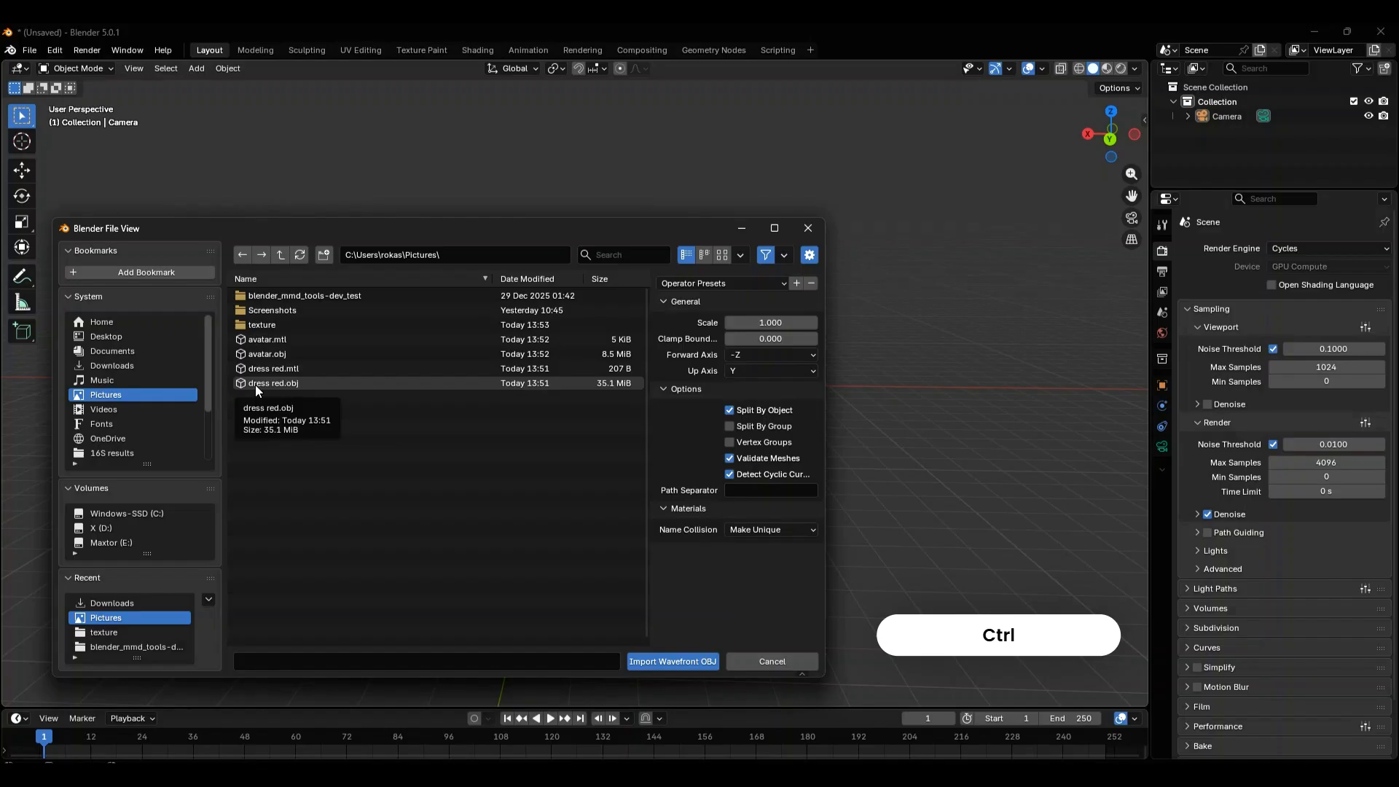
left_click(255, 383)
left_click(268, 355, "ctrl")
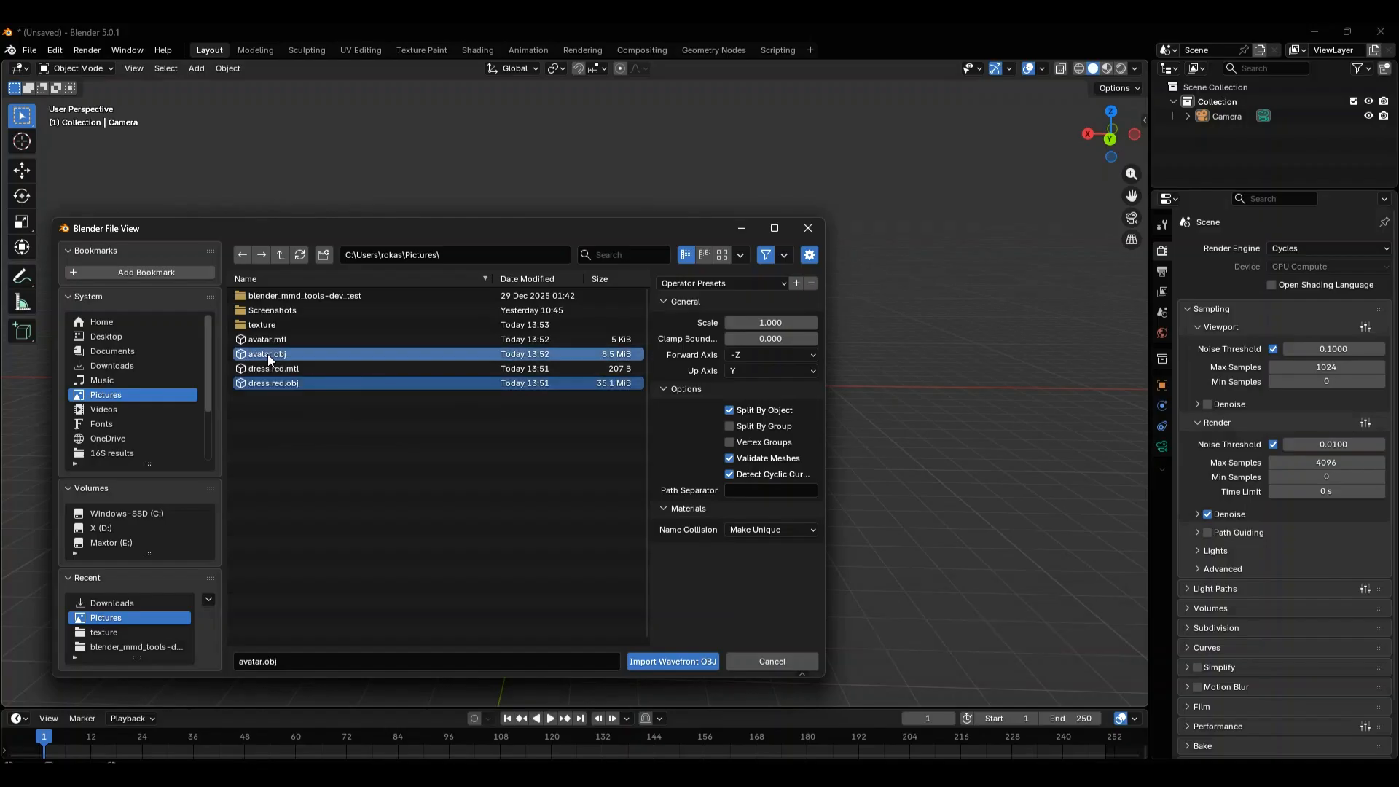
left_click(673, 666)
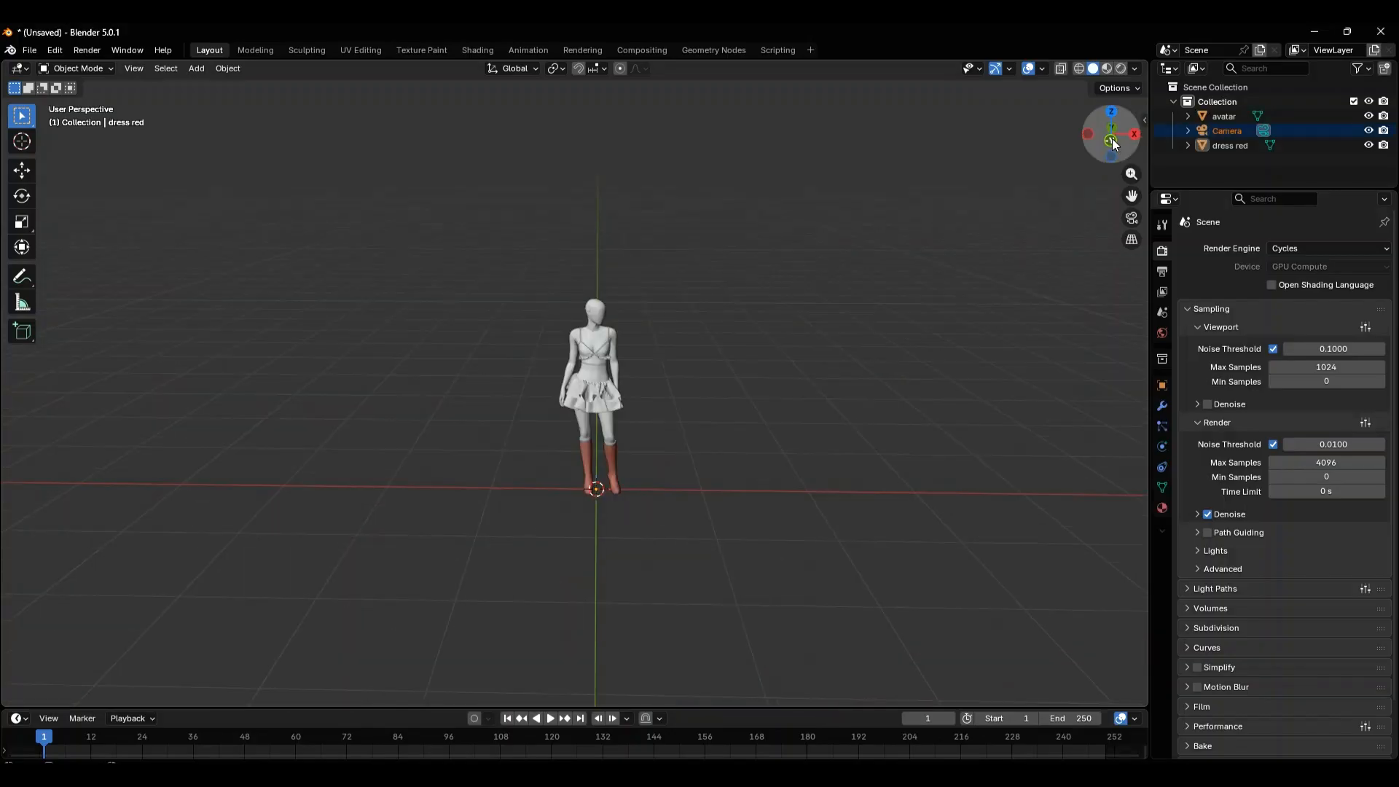
- Reposition the camera so that the whole dressed avatar fills the vertical camera frame from the front
left_click(1112, 139)
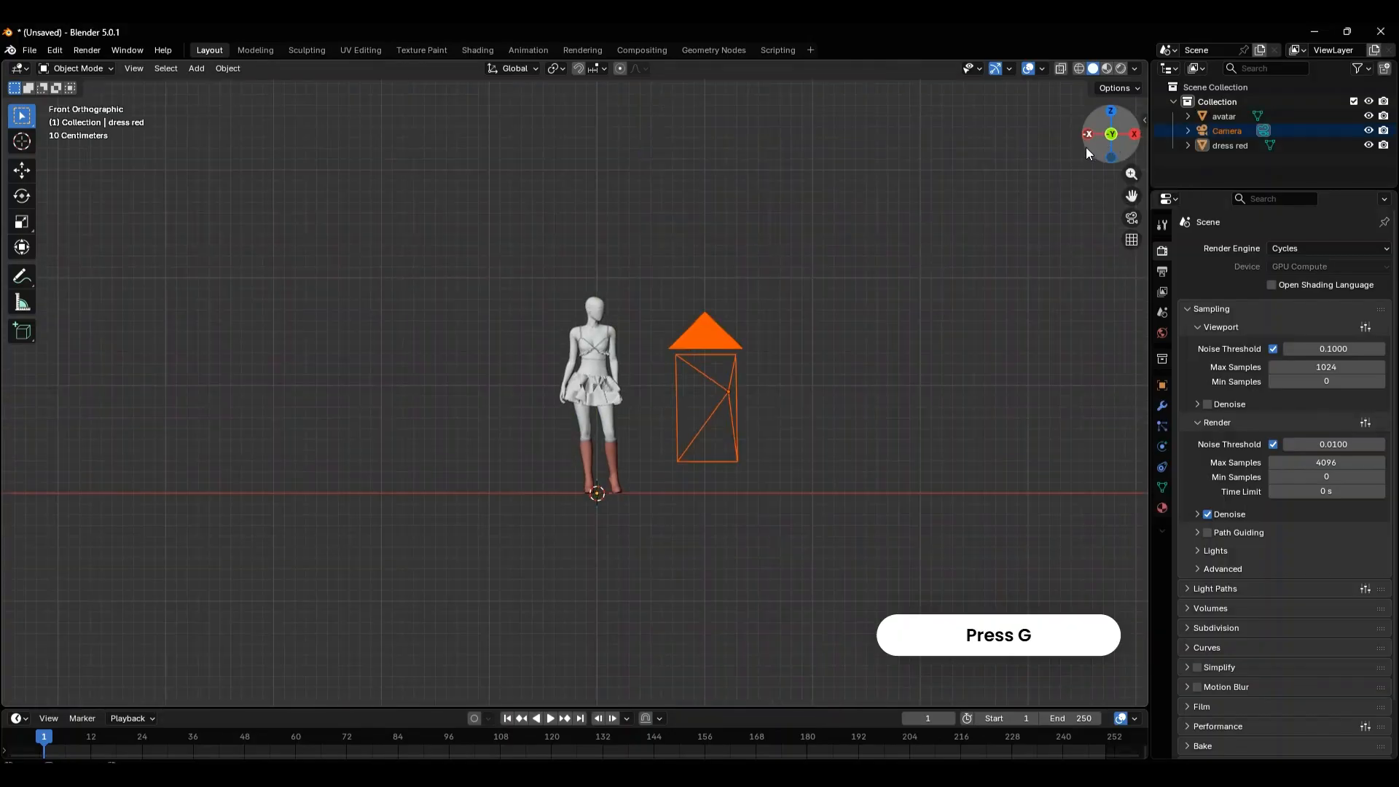
key("KP_0")
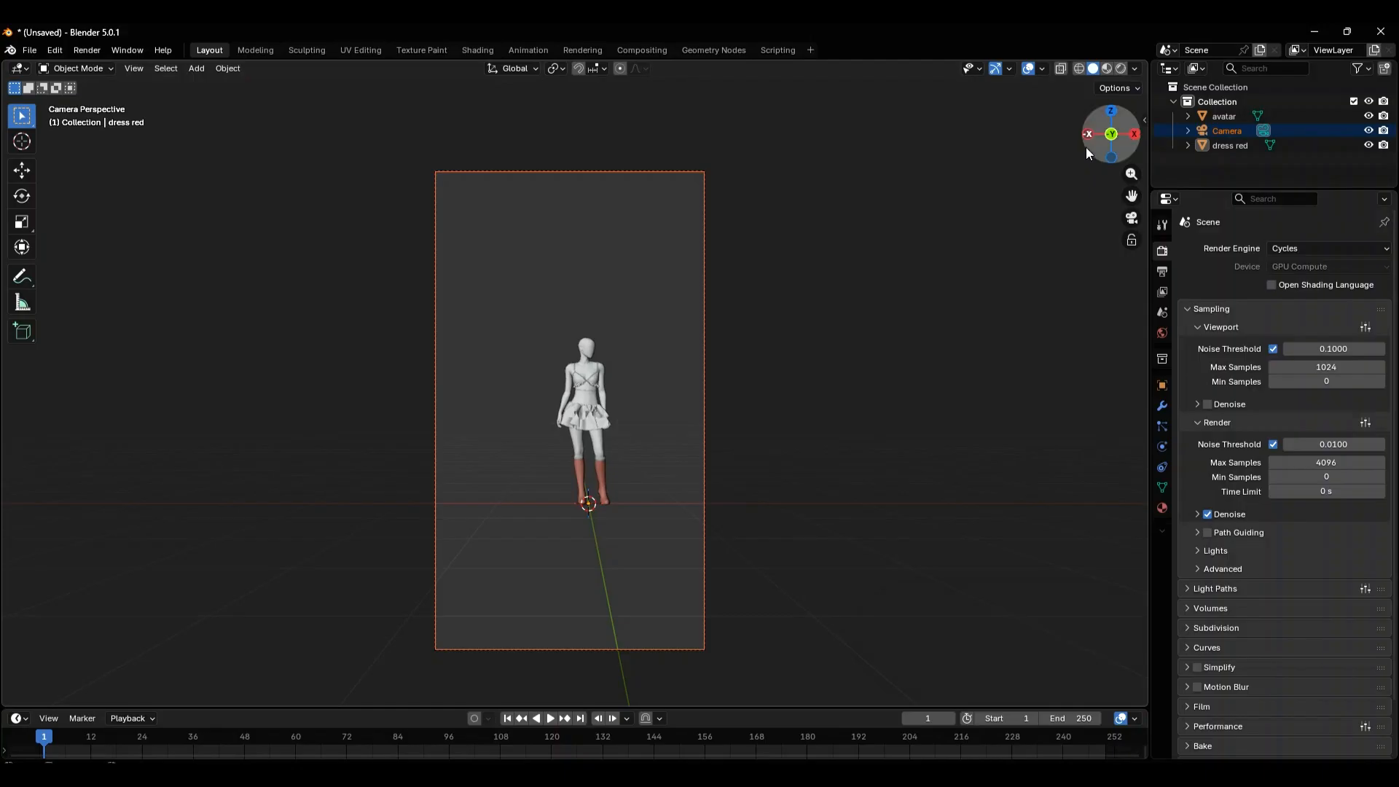
middle_click_drag(855, 306, 849, 304)
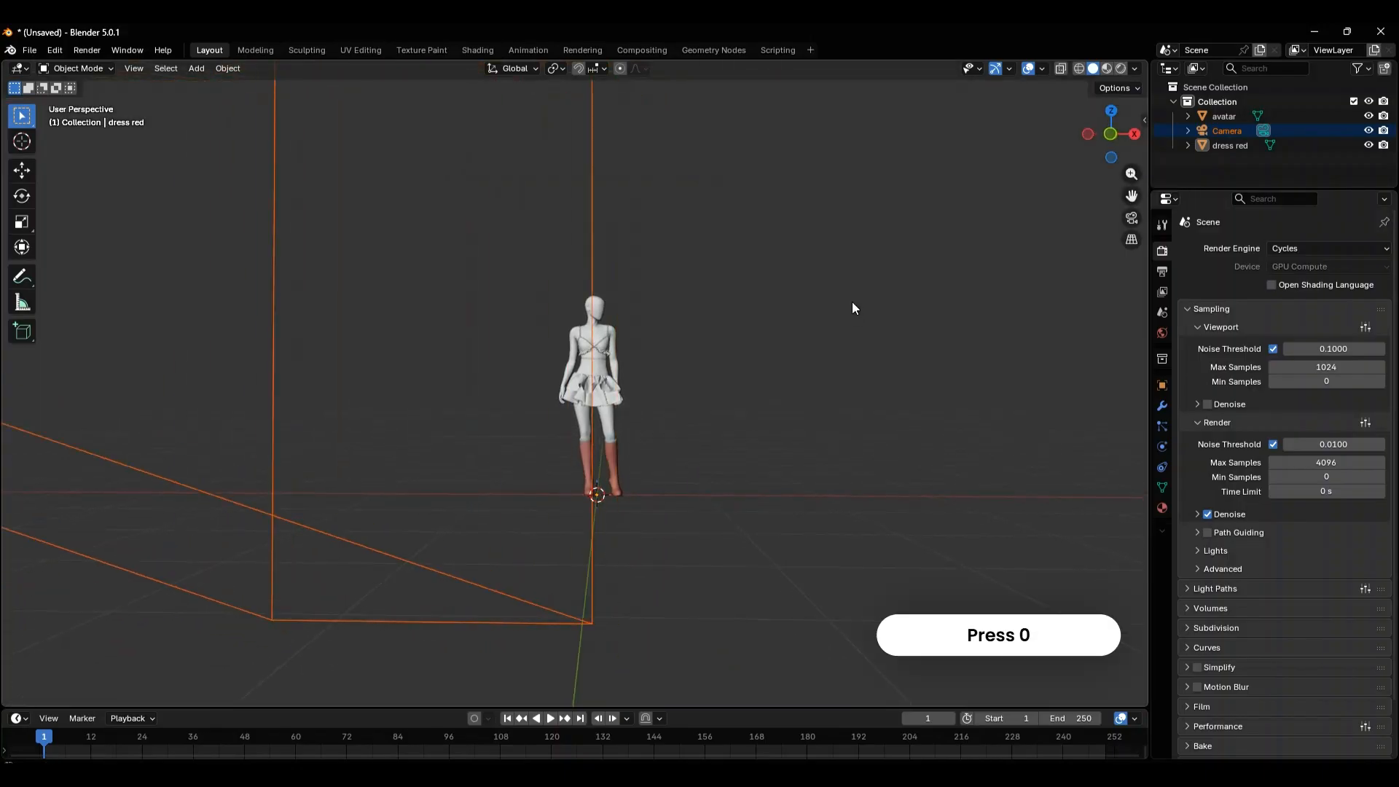
key("KP_0")
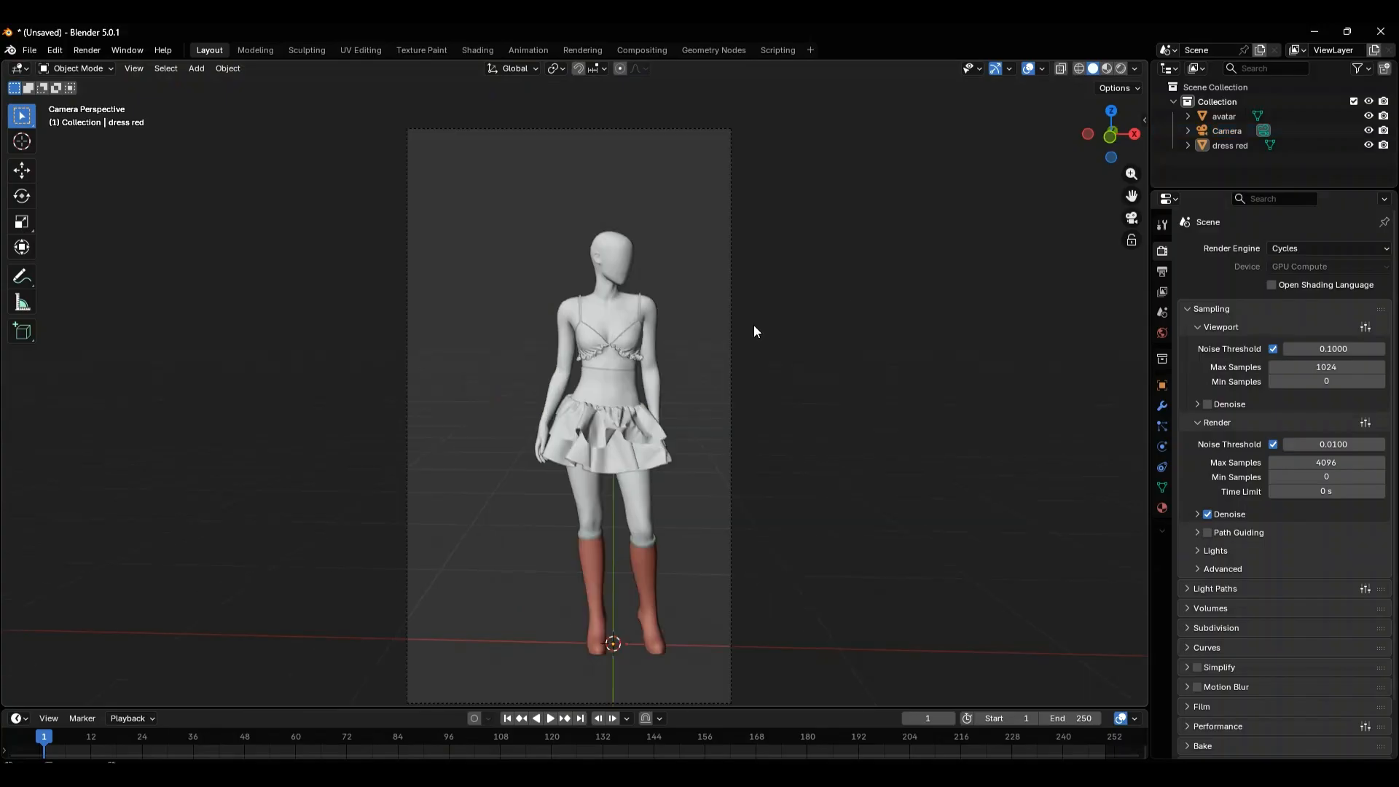
key("KP_0")
- Try the Rendered viewport shading on the avatar and leave the viewport in Material Preview shading
key("z")
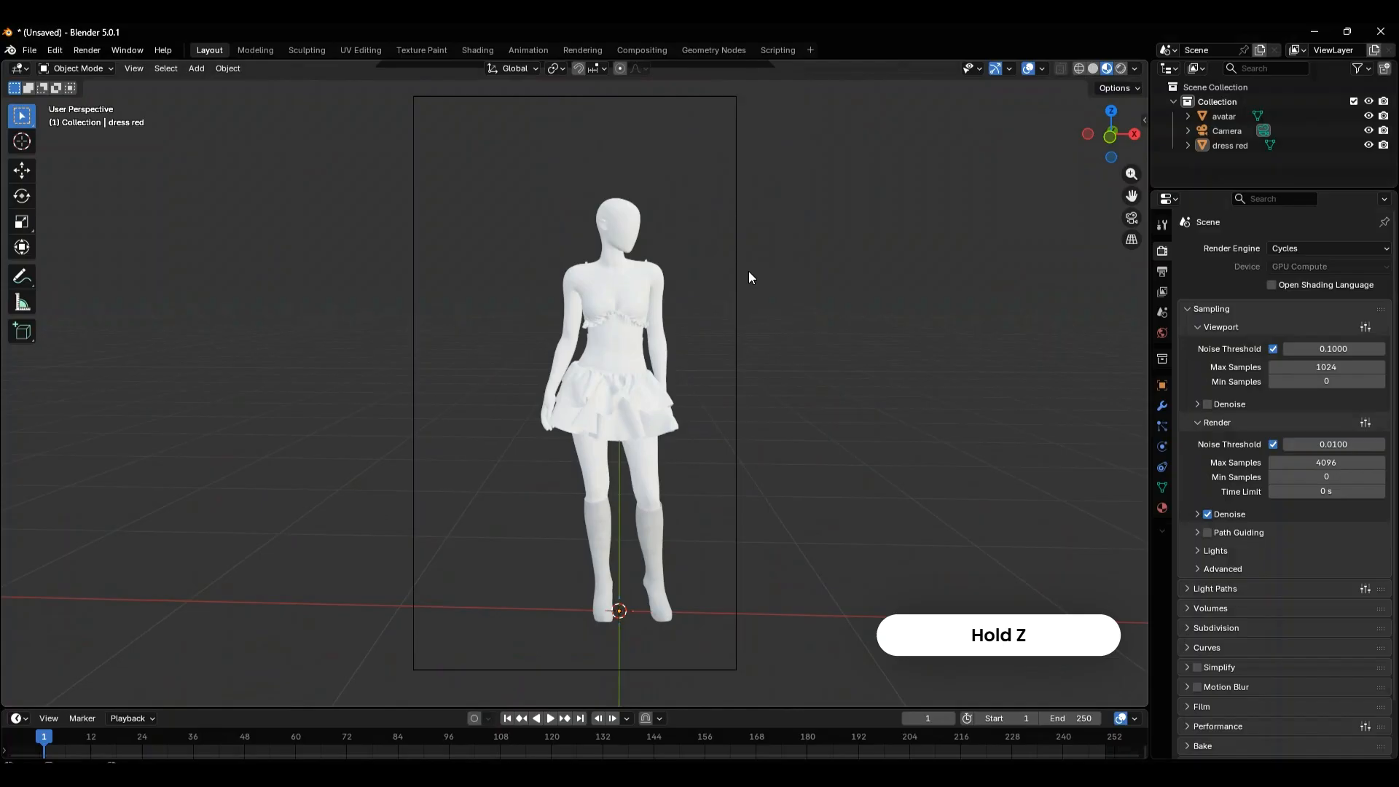
key("z")
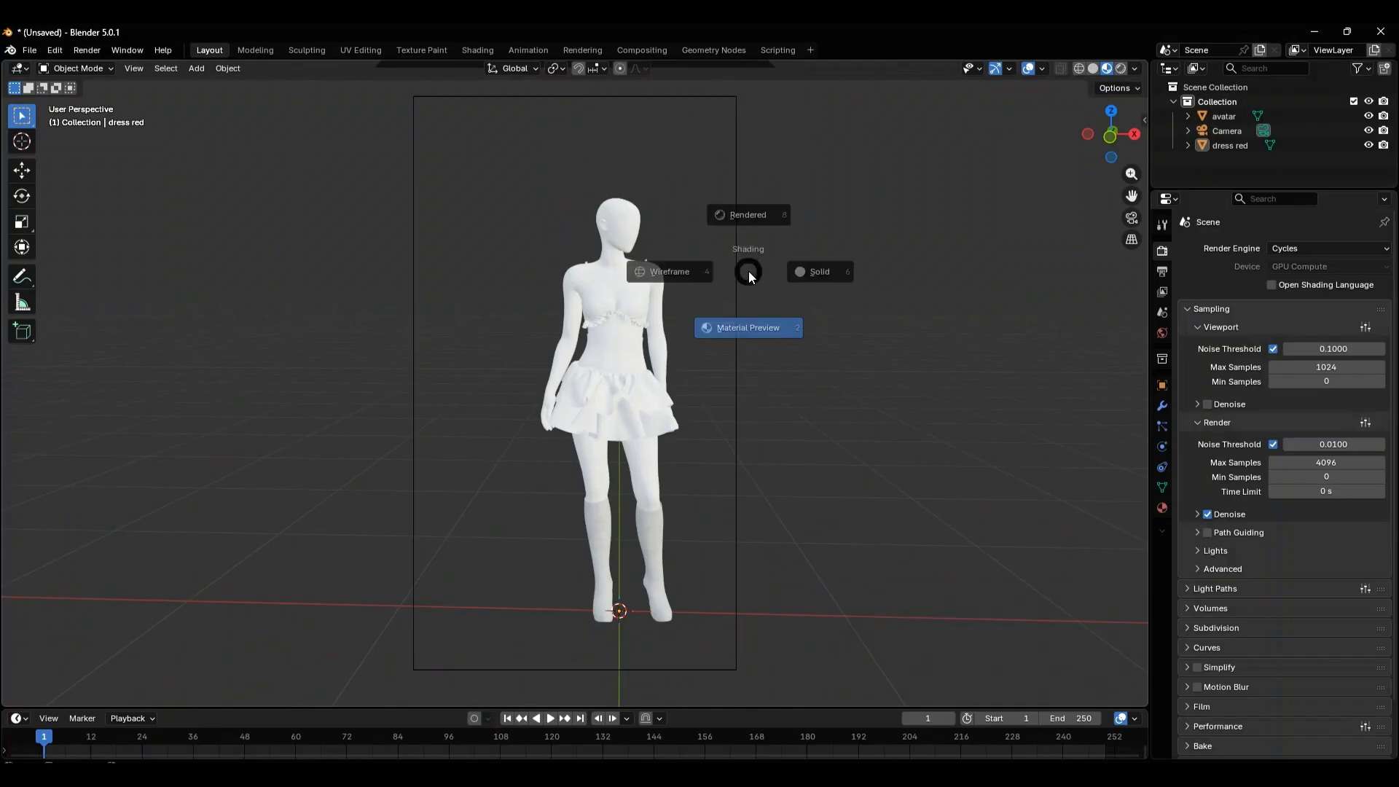
left_click(761, 190)
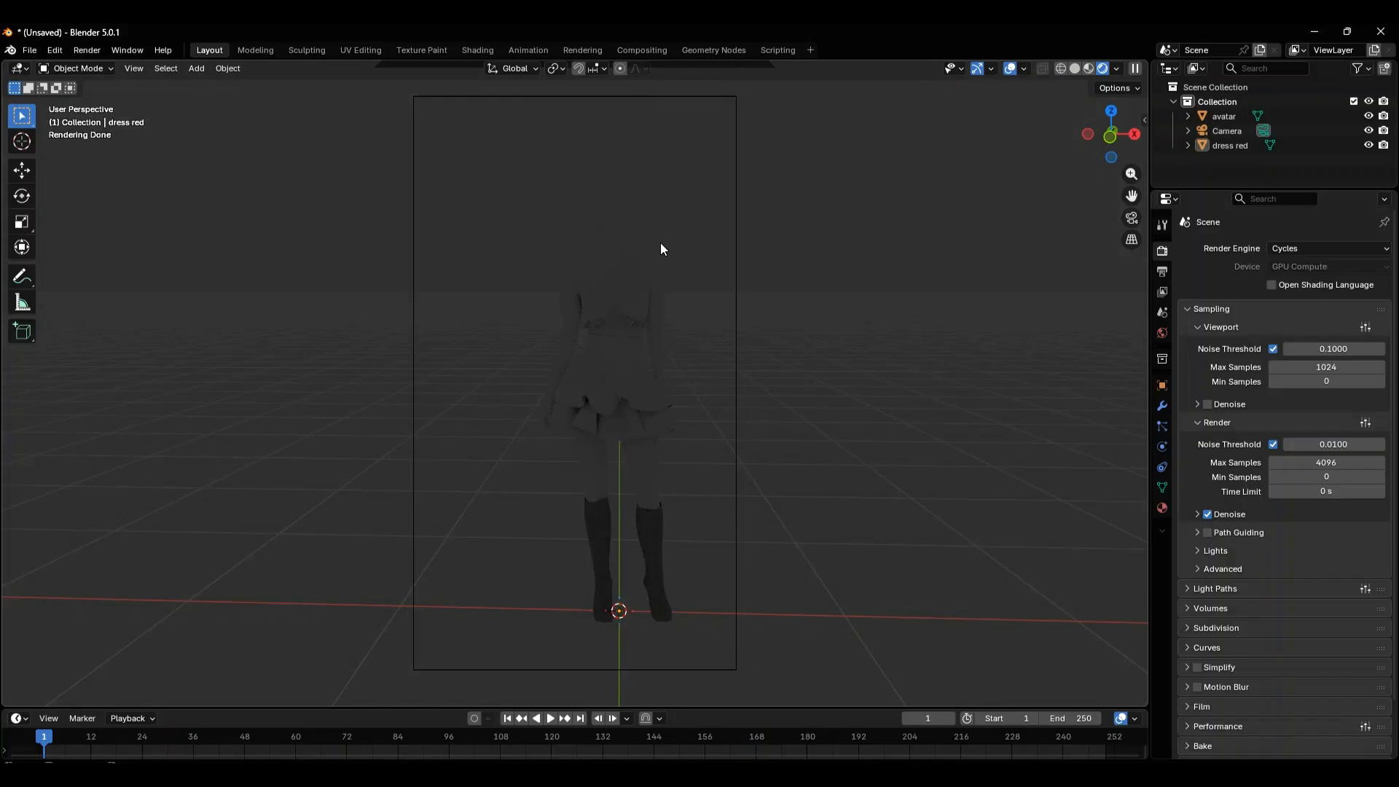
left_click(1089, 68)
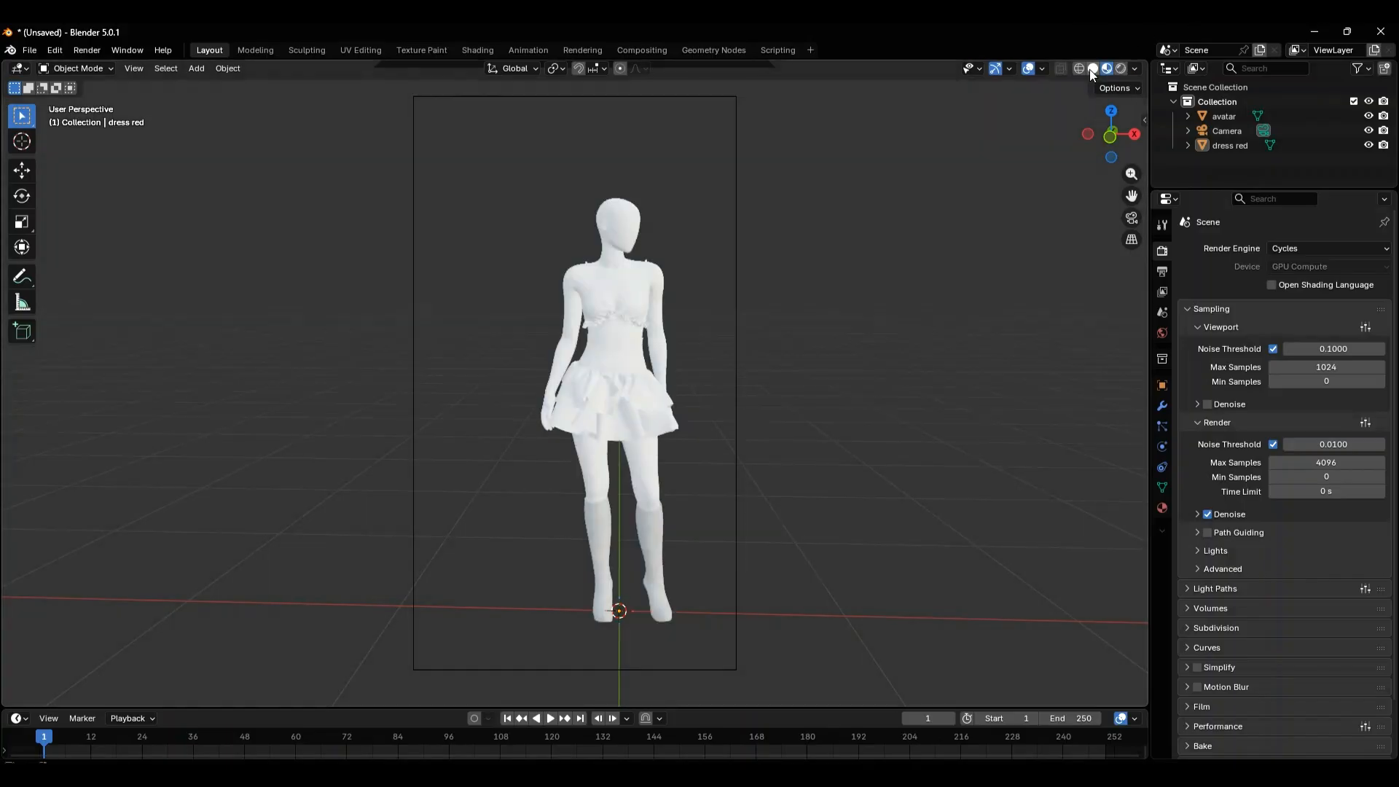
- Split the 3D viewport into two side-by-side areas and show the dress red object's material in a Shader Editor
scroll(667, 396, "up", 4)
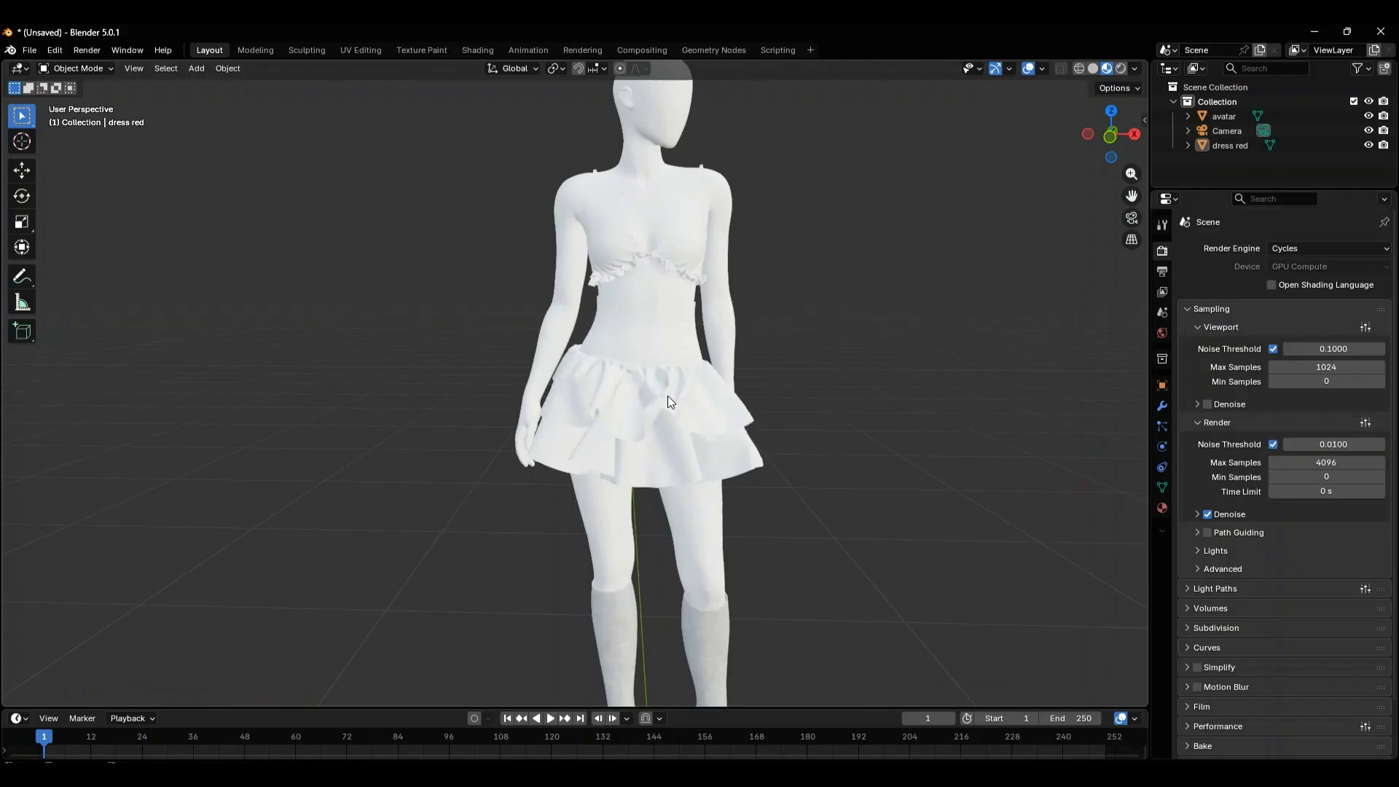
scroll(668, 395, "down", 2)
left_click(1231, 146)
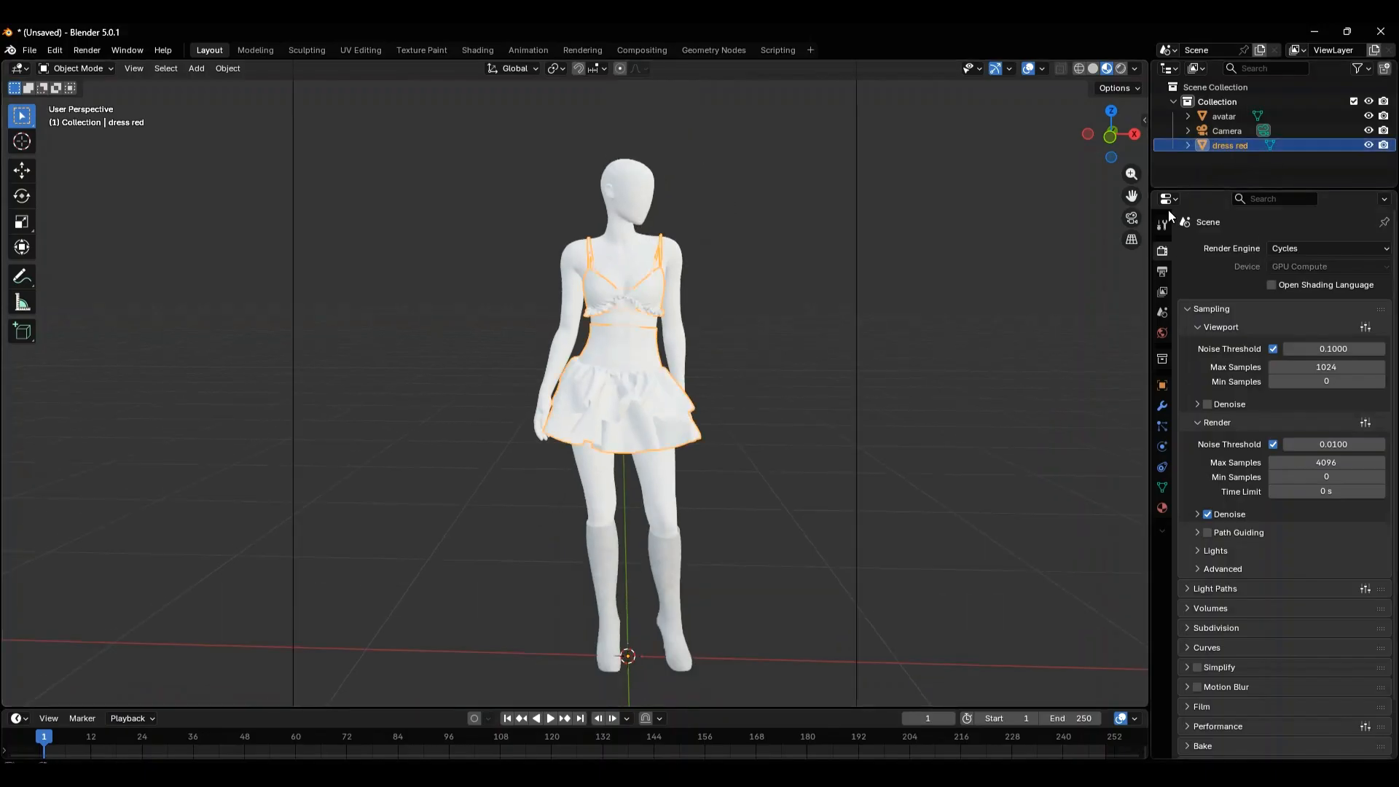
left_click_drag(1148, 705, 596, 675)
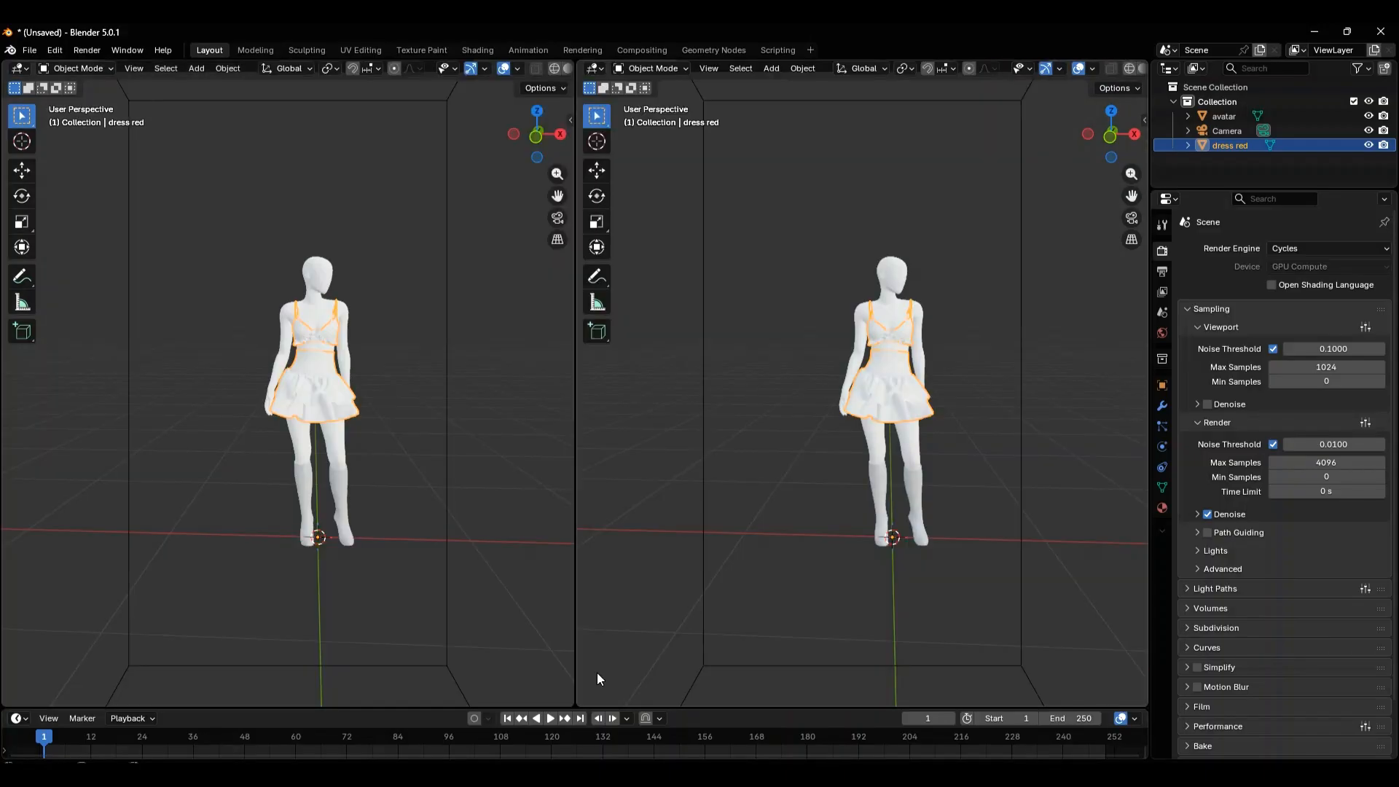
left_click(670, 82)
left_click(594, 68)
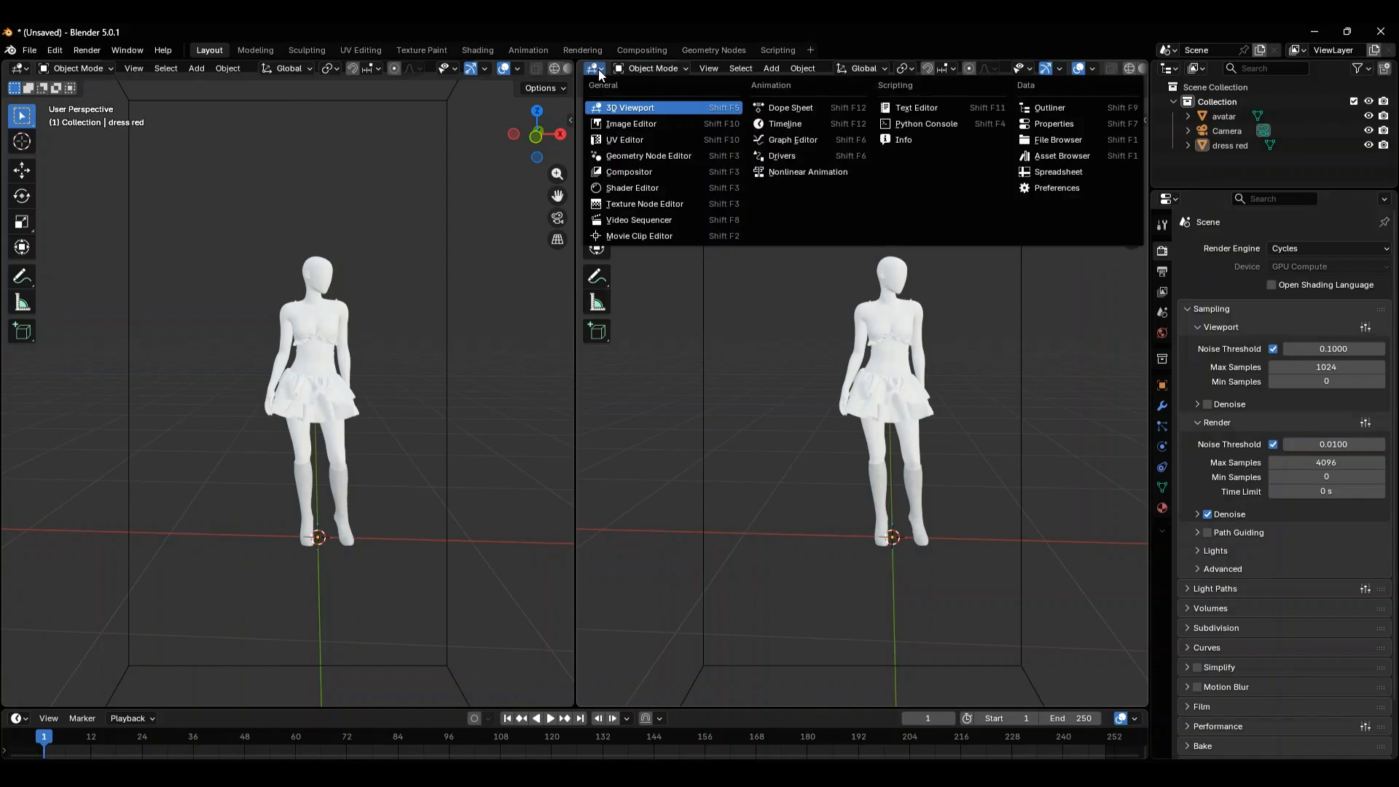
left_click(632, 188)
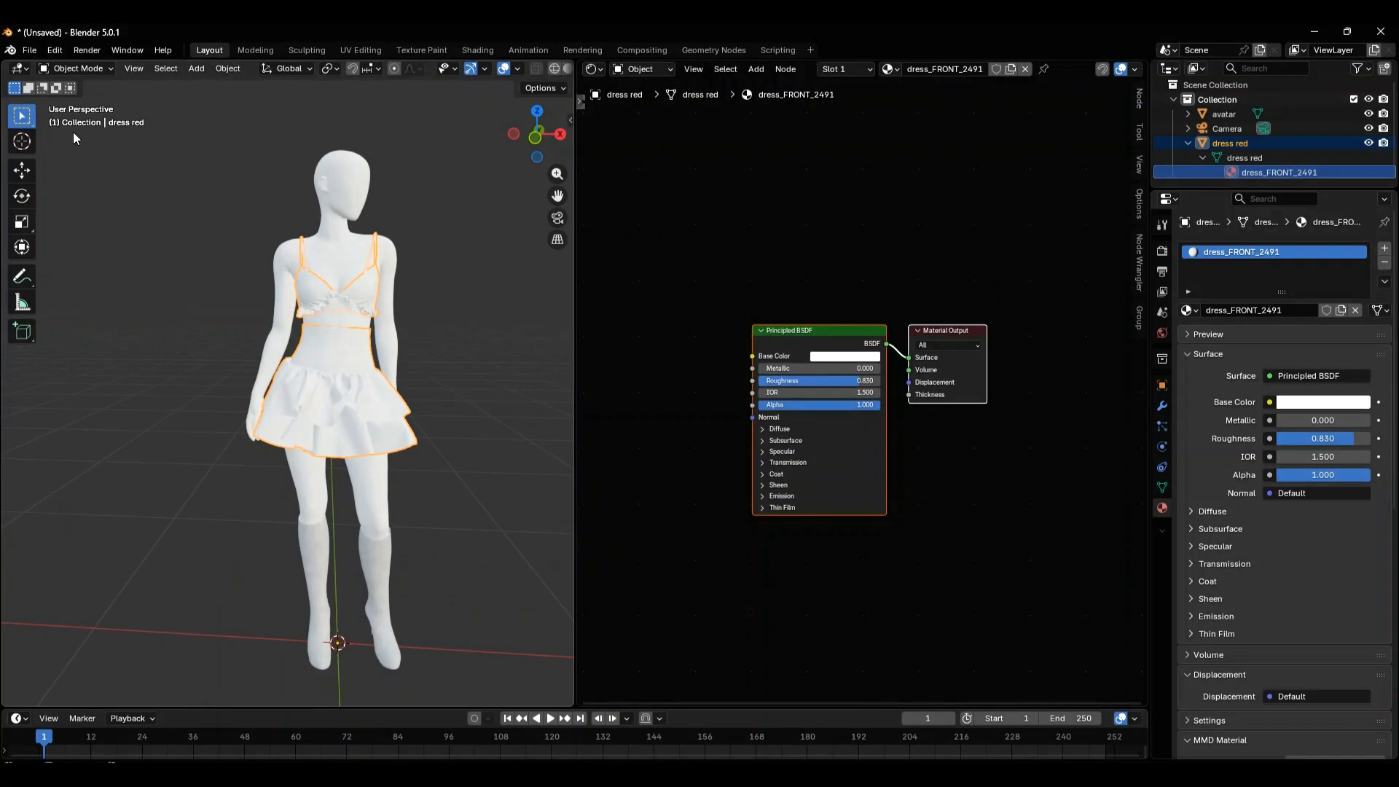
- Check in the add-on preferences that Node Wrangler is enabled
left_click(53, 45)
left_click(91, 238)
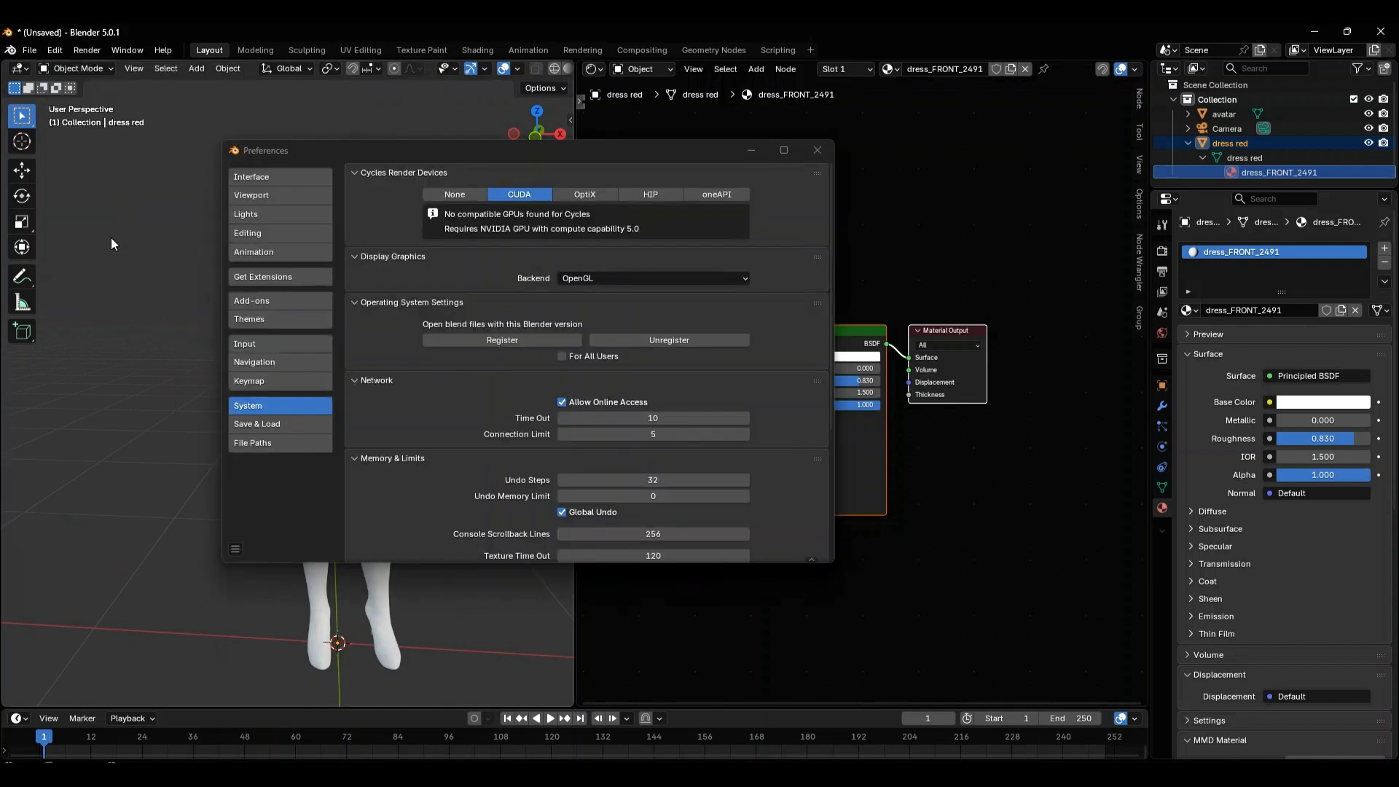
left_click(269, 301)
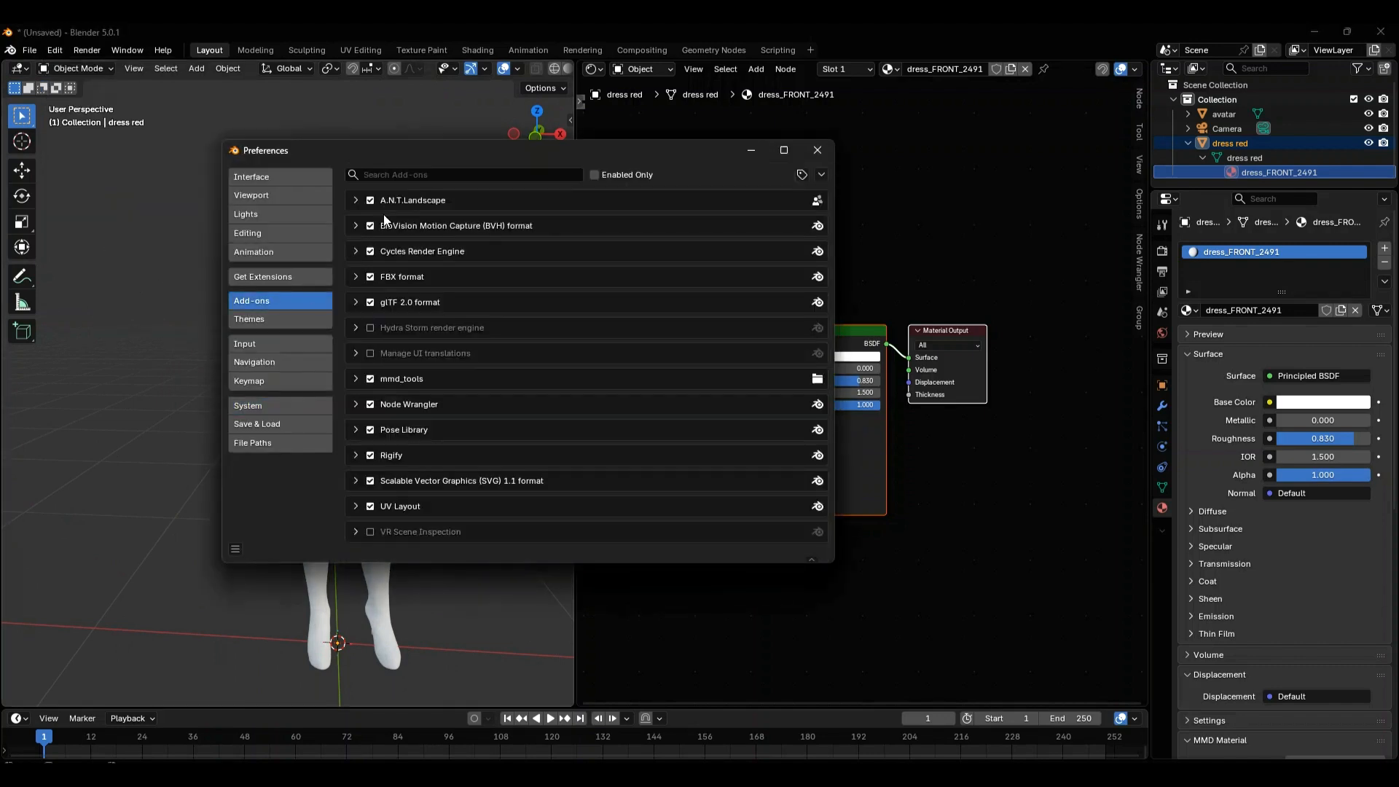
left_click(417, 175)
type("no")
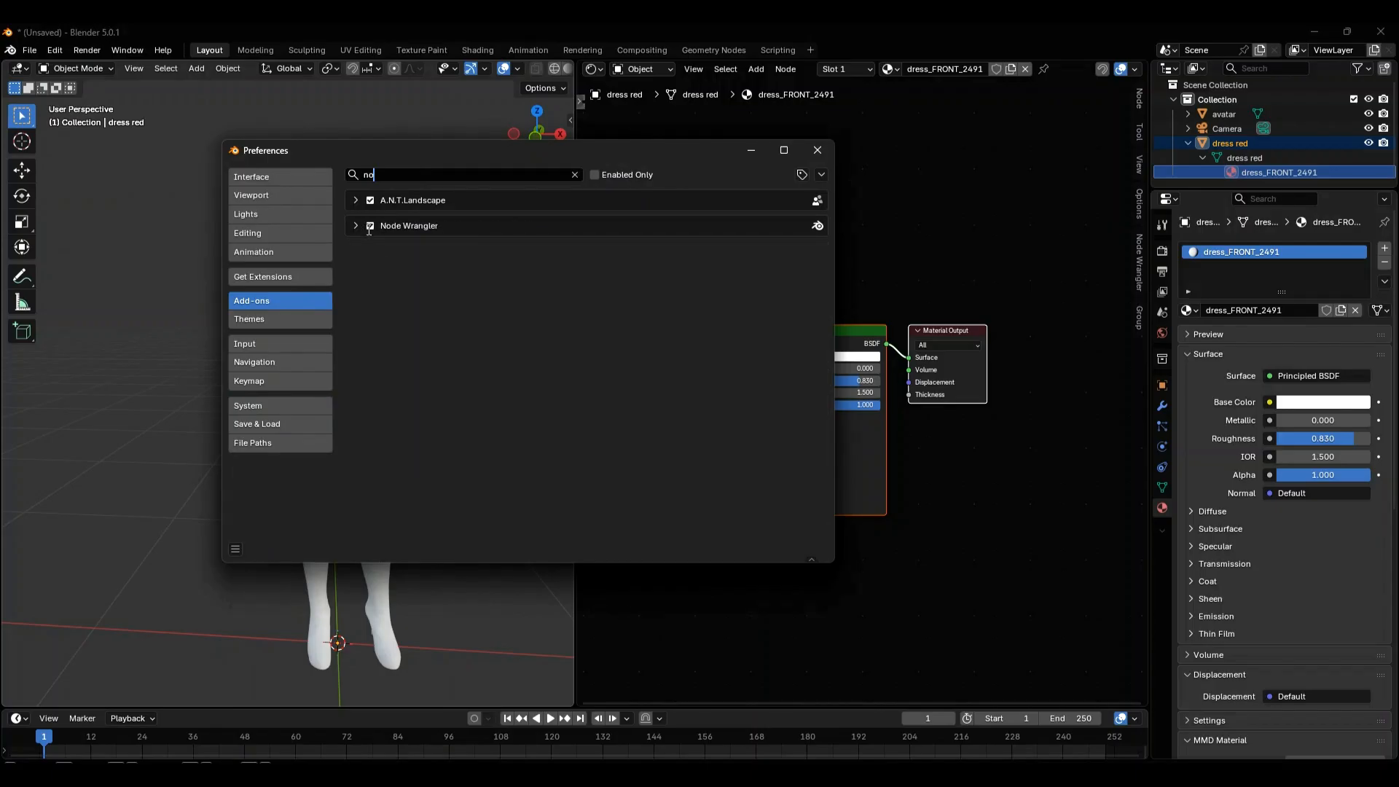
left_click(817, 151)
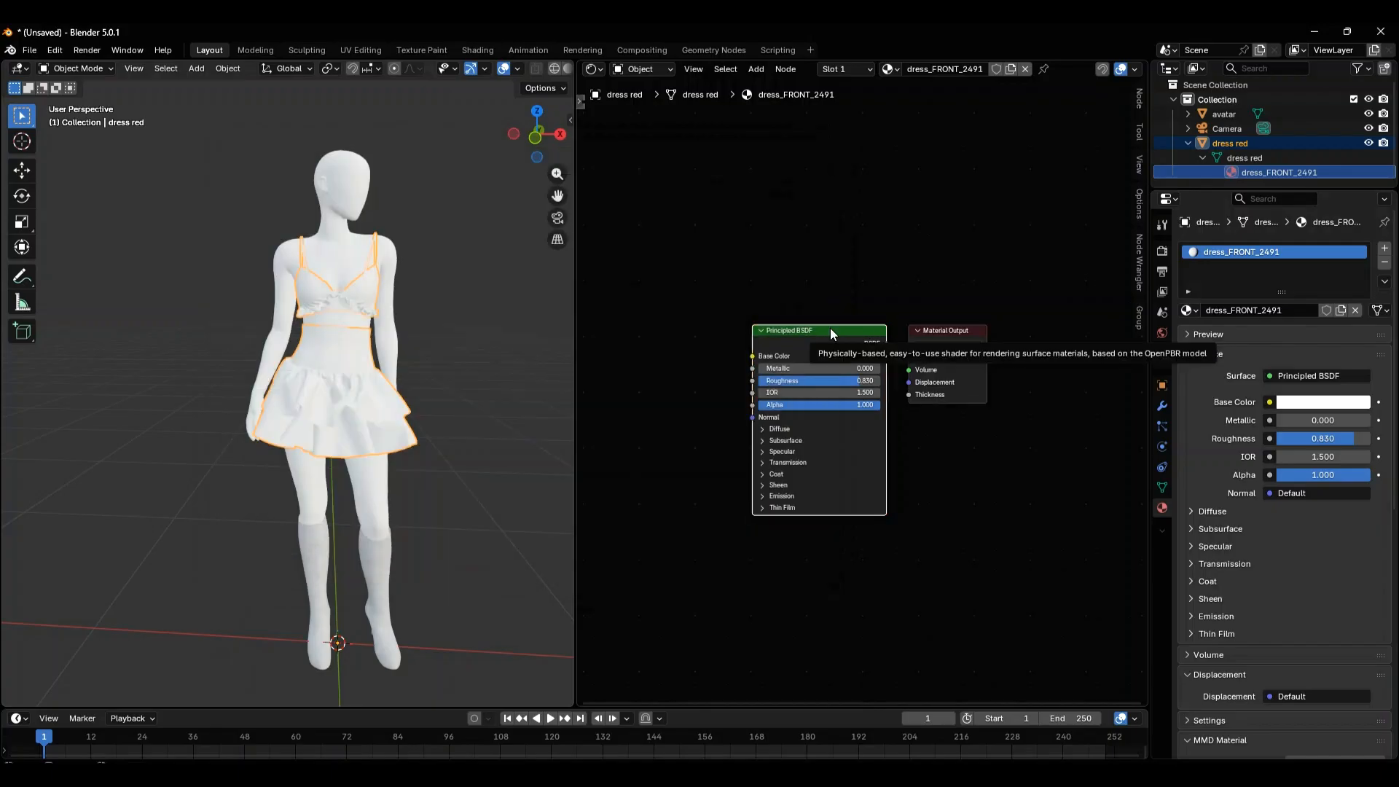
- Run Principled Texture Setup on the dress's Principled BSDF with dress_diffuse_1001.png and dress_normal_1001.png from the Pictures\texture folder
key("ctrl+shift+t")
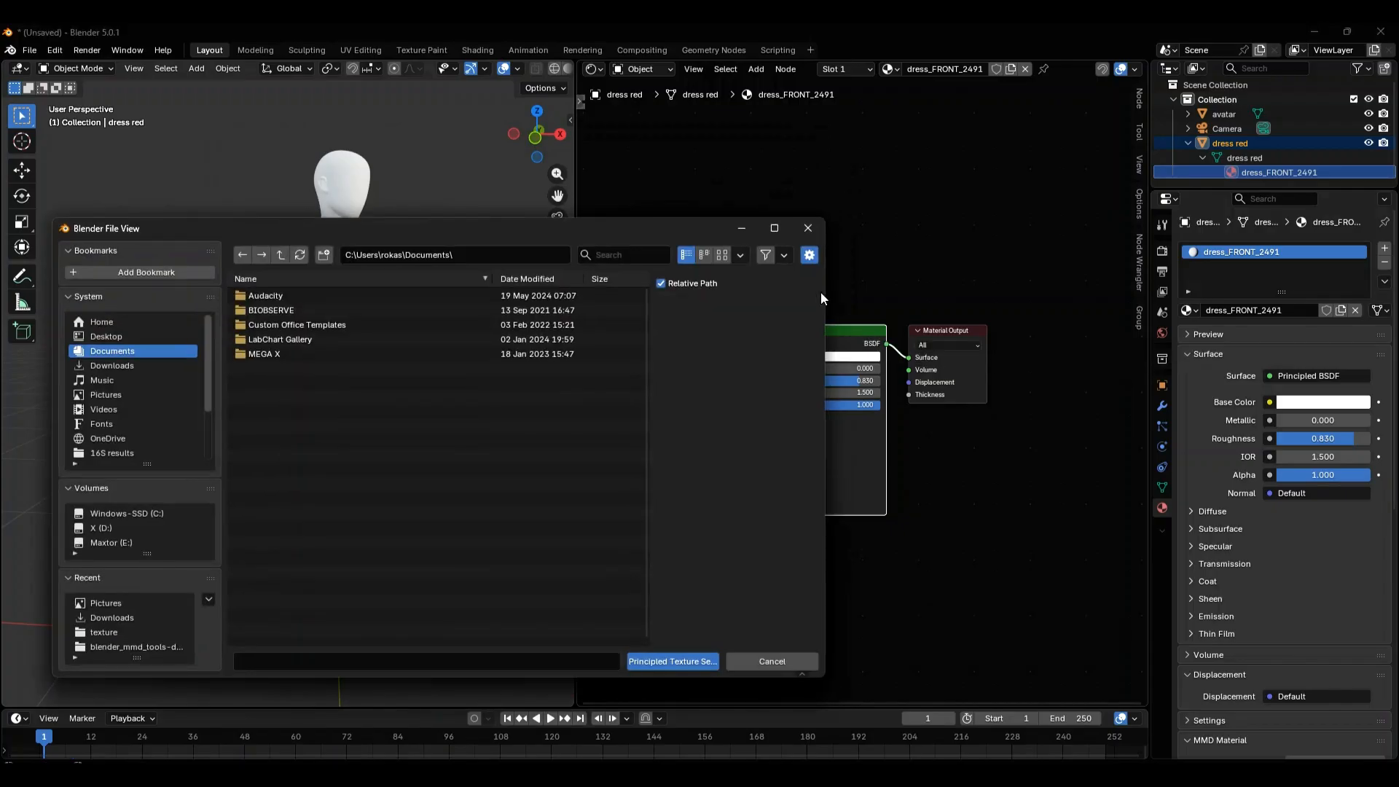
left_click_drag(699, 220, 916, 196)
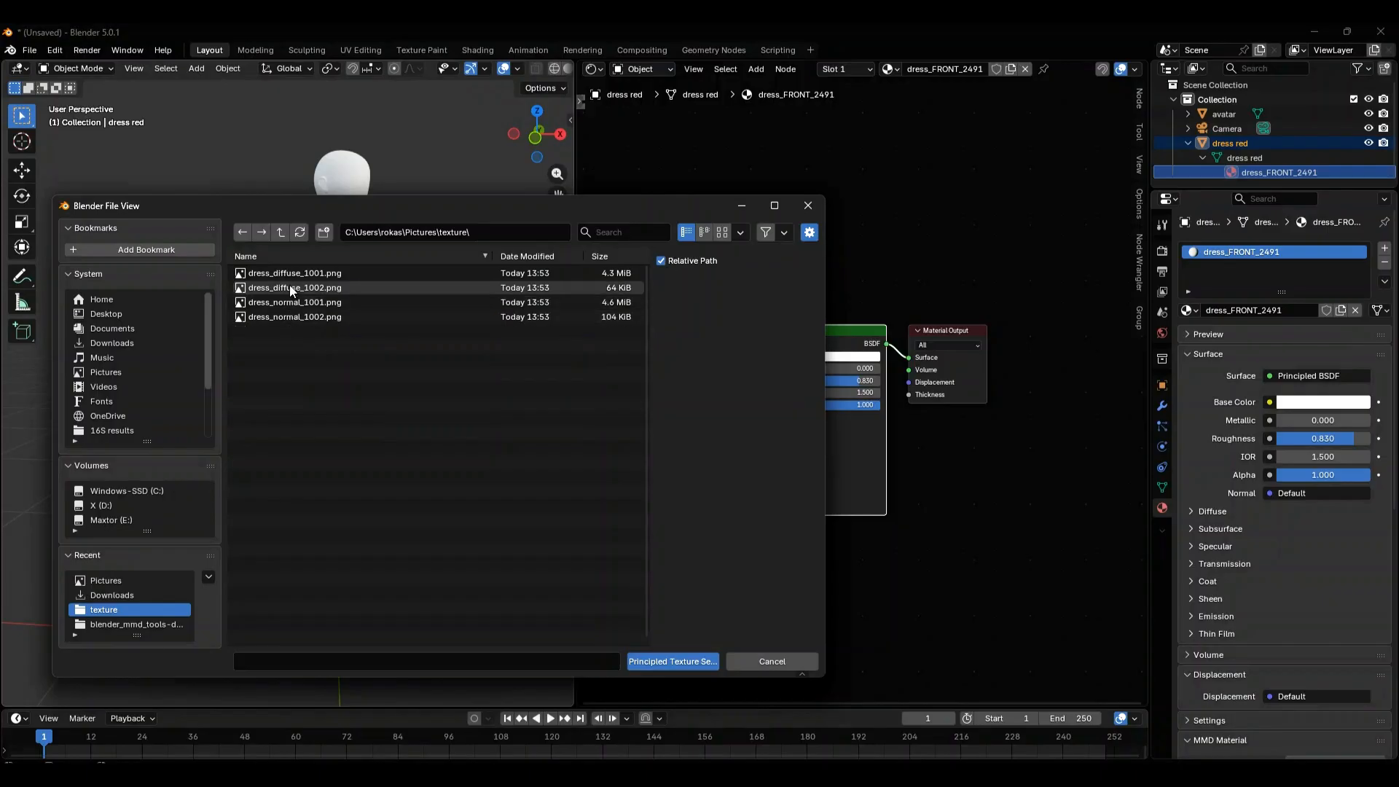
mouse_move(292, 291)
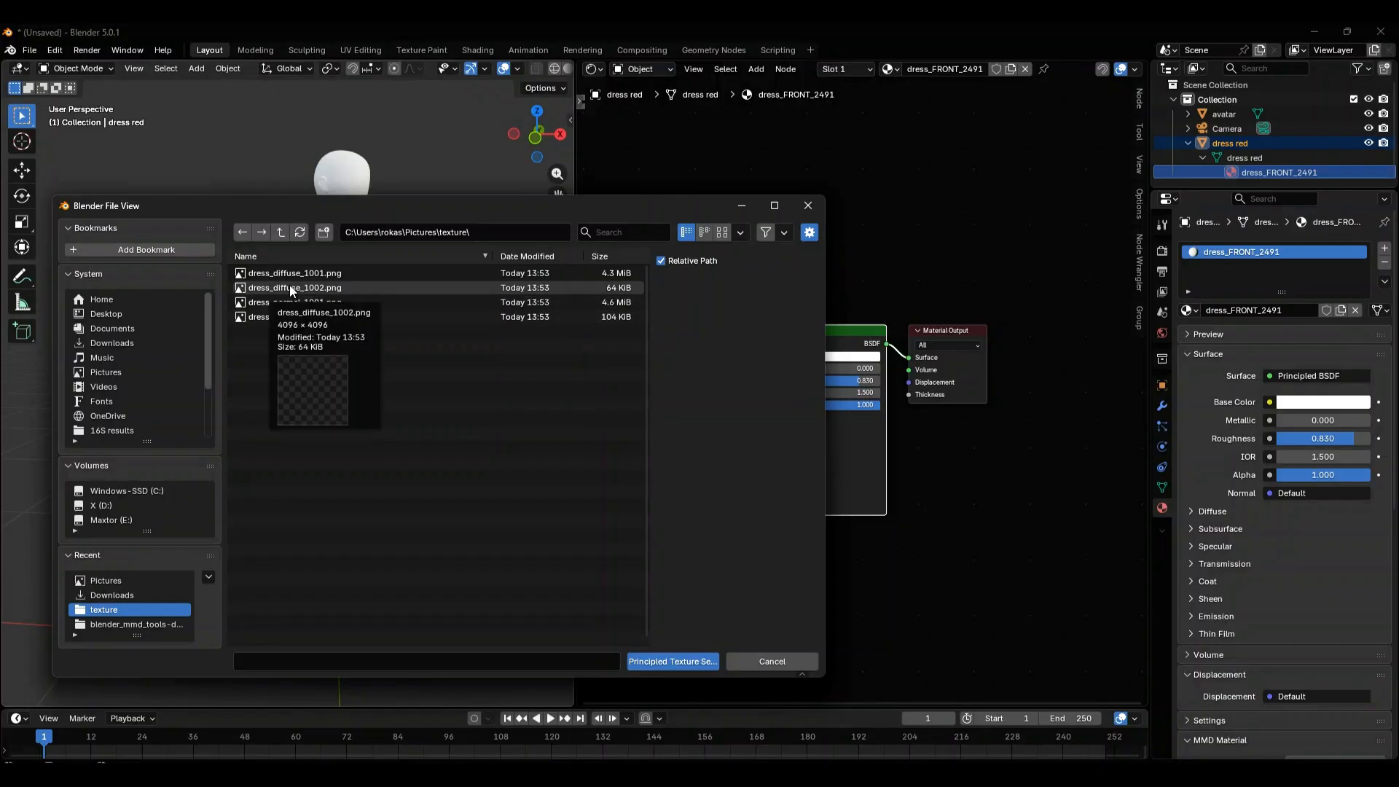
left_click(274, 274)
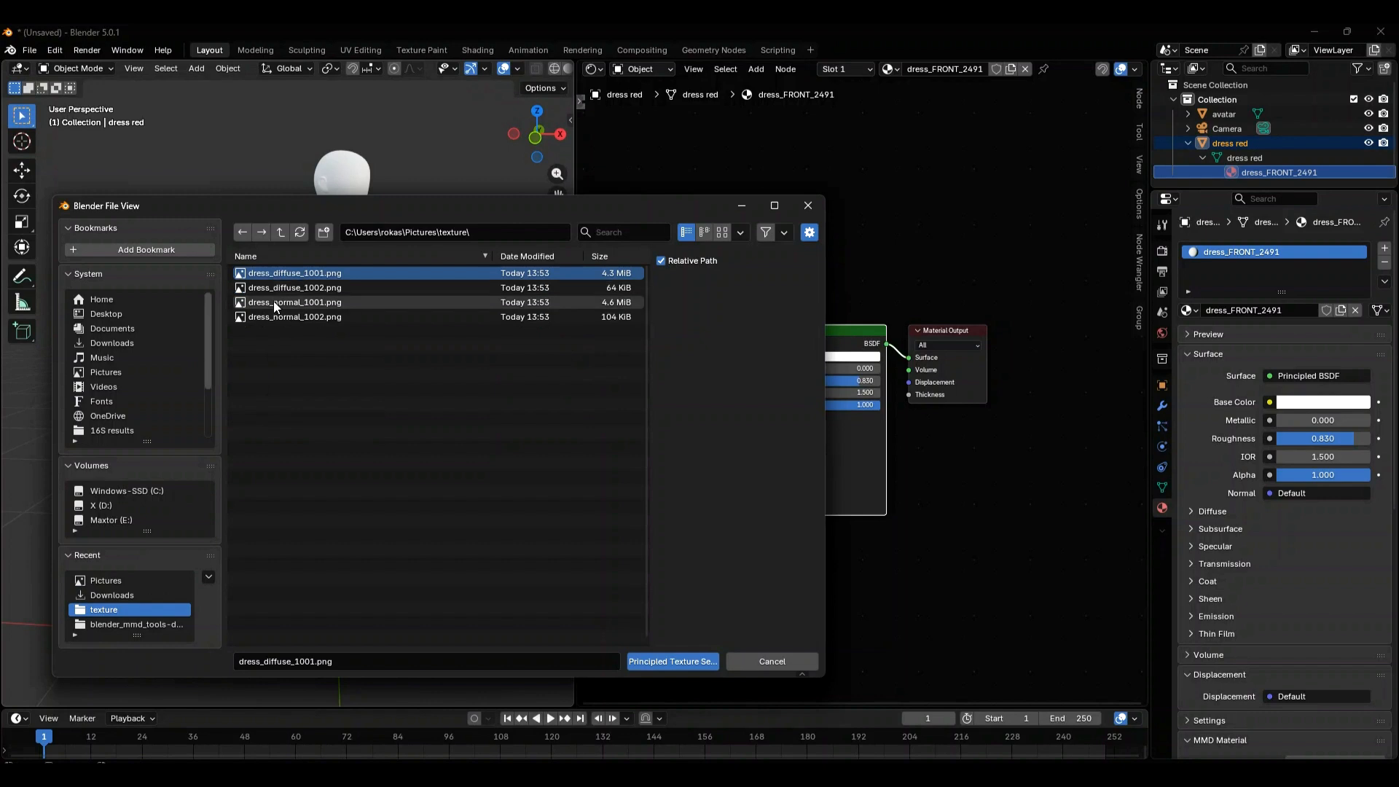
left_click(274, 301, "shift")
left_click(297, 325)
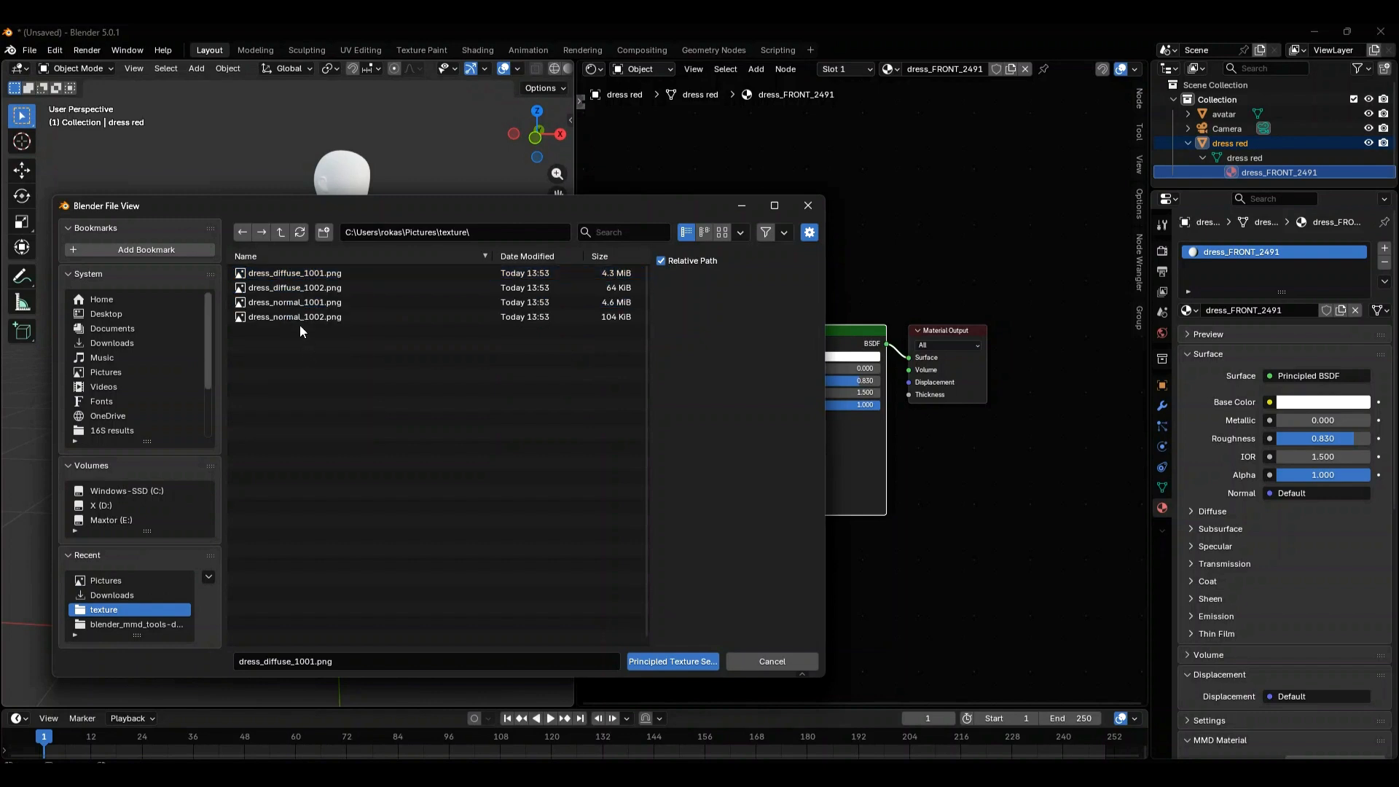
left_click(295, 300, "ctrl")
left_click(294, 277, "ctrl")
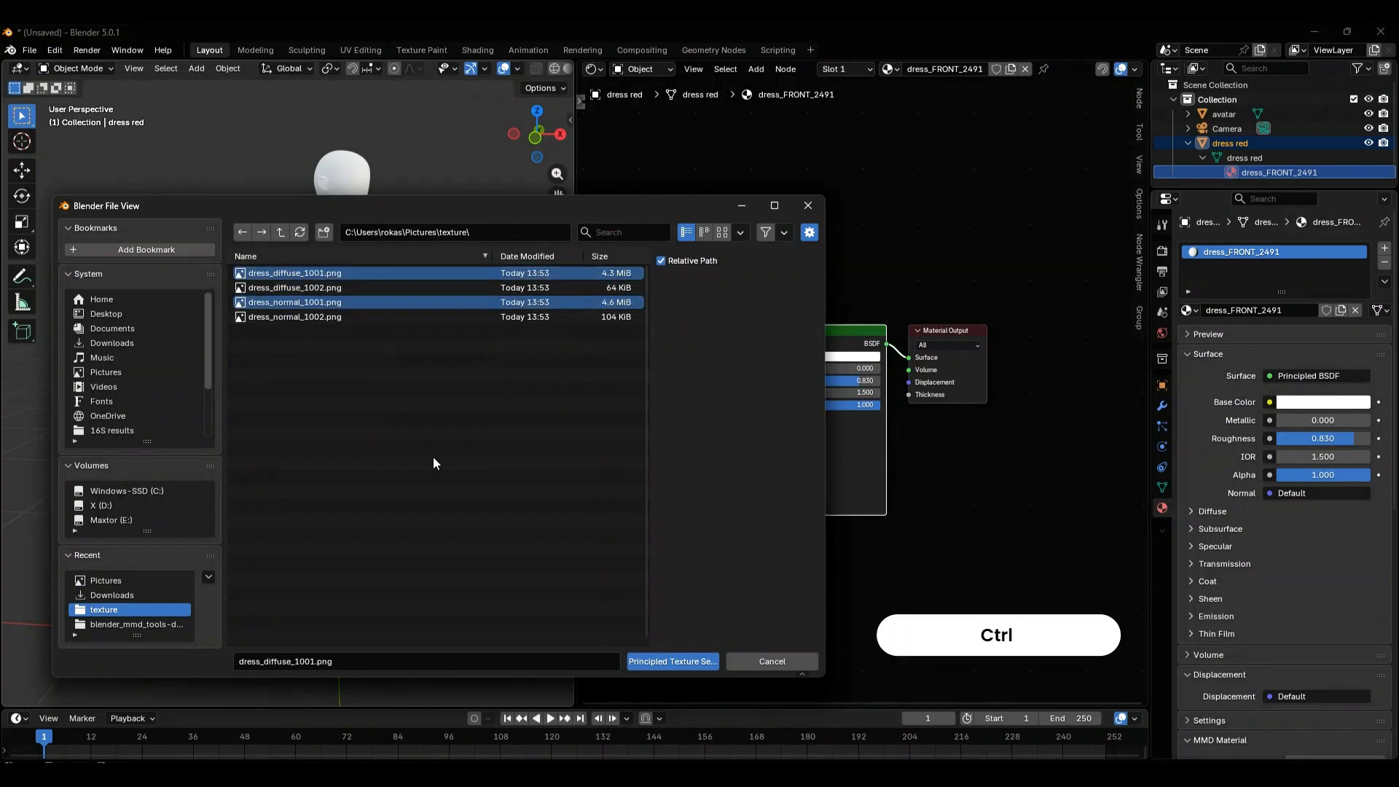
left_click(647, 663)
- Change the source of both the Normal and Base Color image textures to UDIM Tiles
middle_click_drag(586, 573, 955, 576)
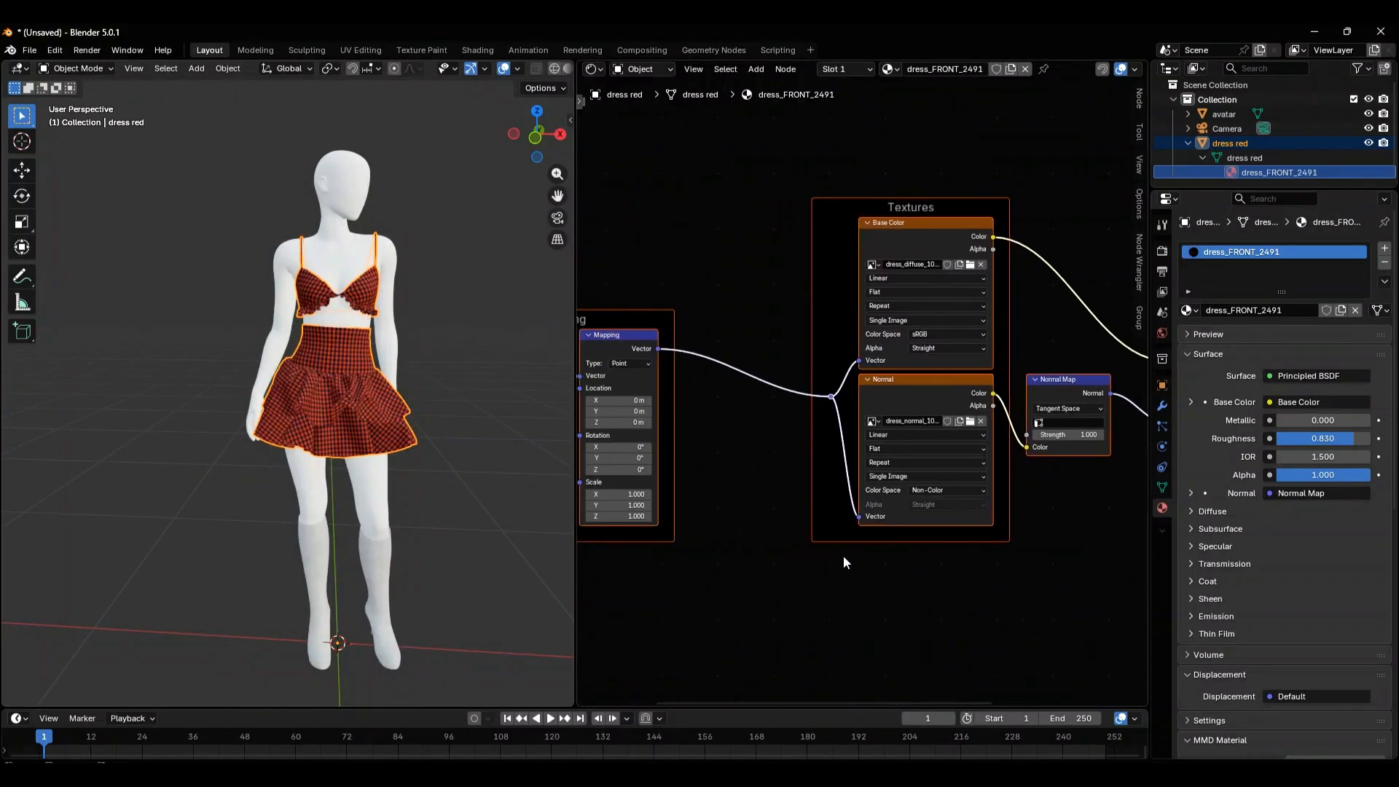
left_click(949, 476)
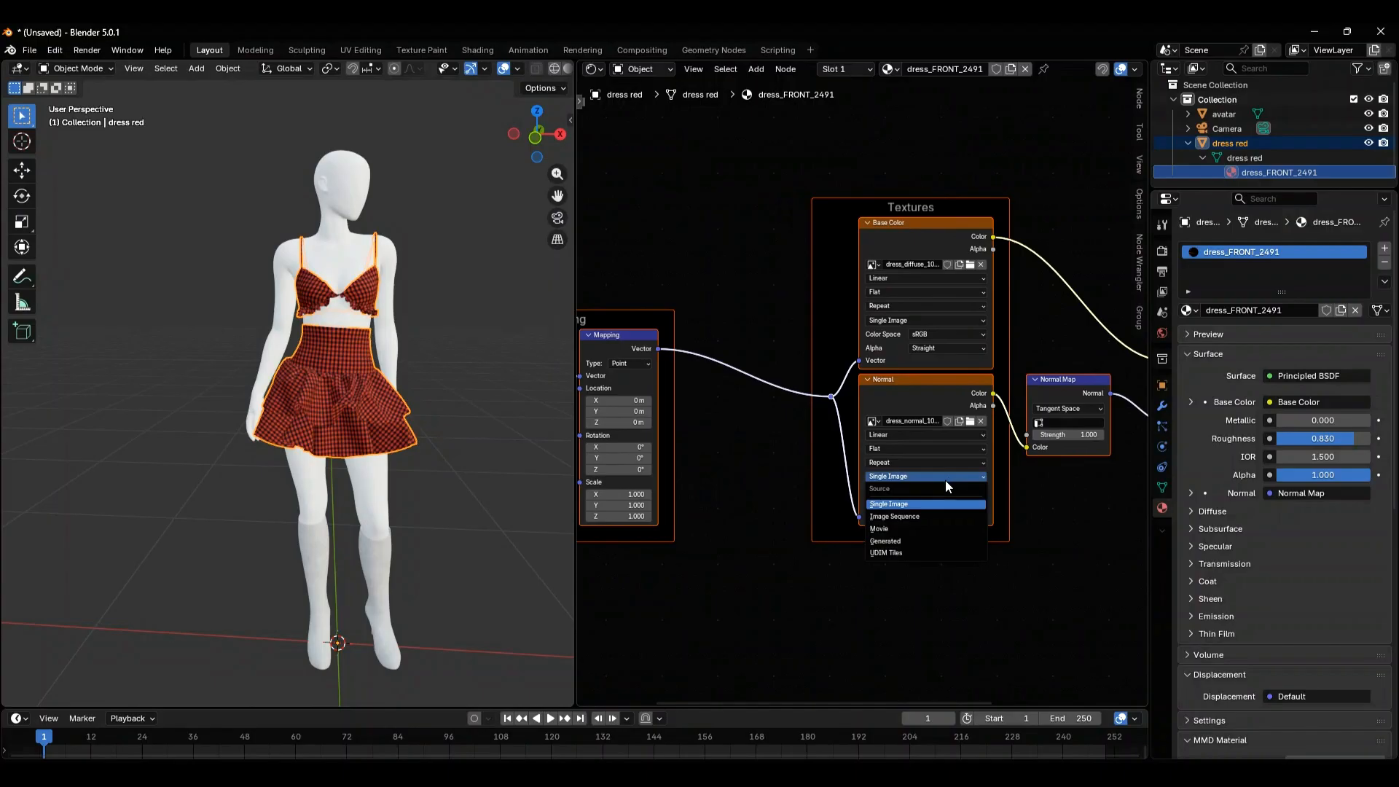
left_click(903, 552)
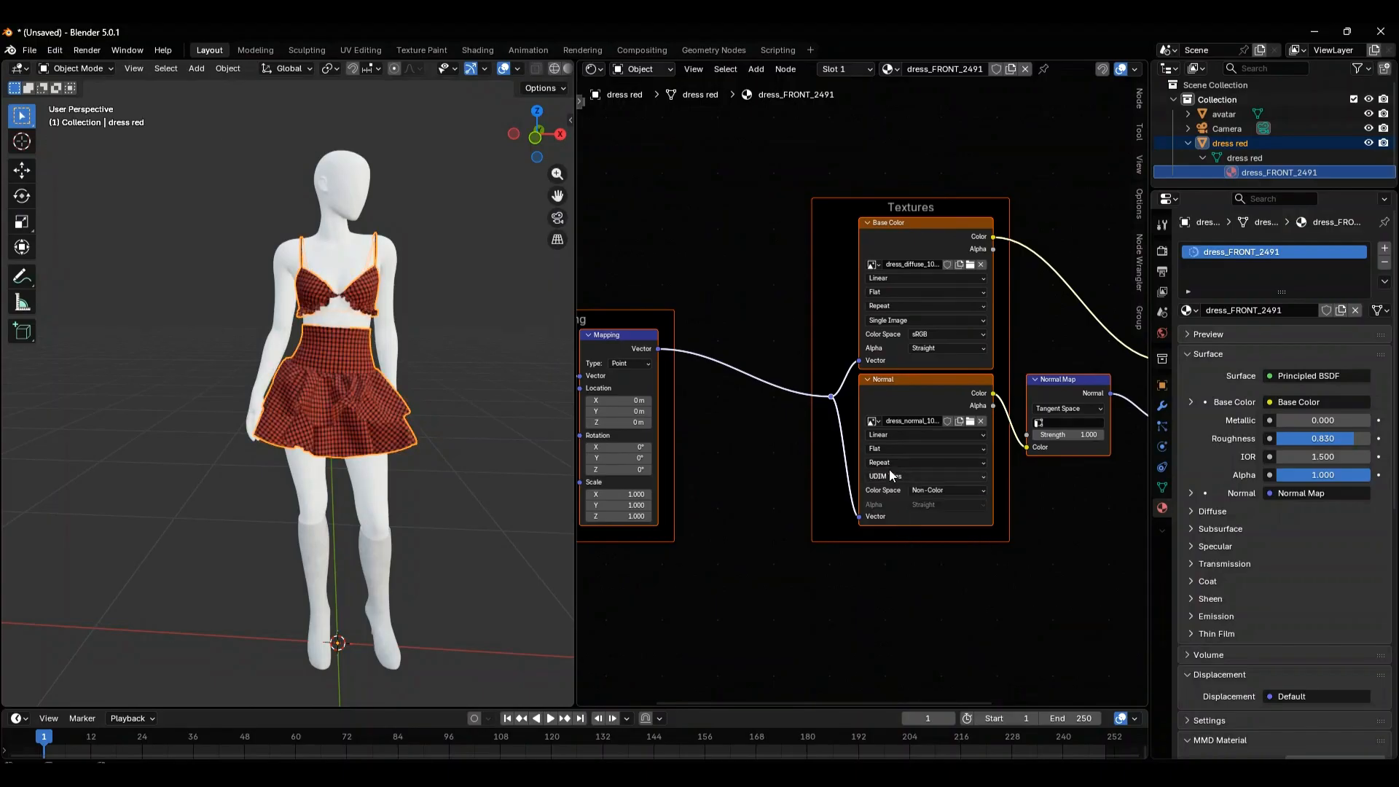
left_click(924, 320)
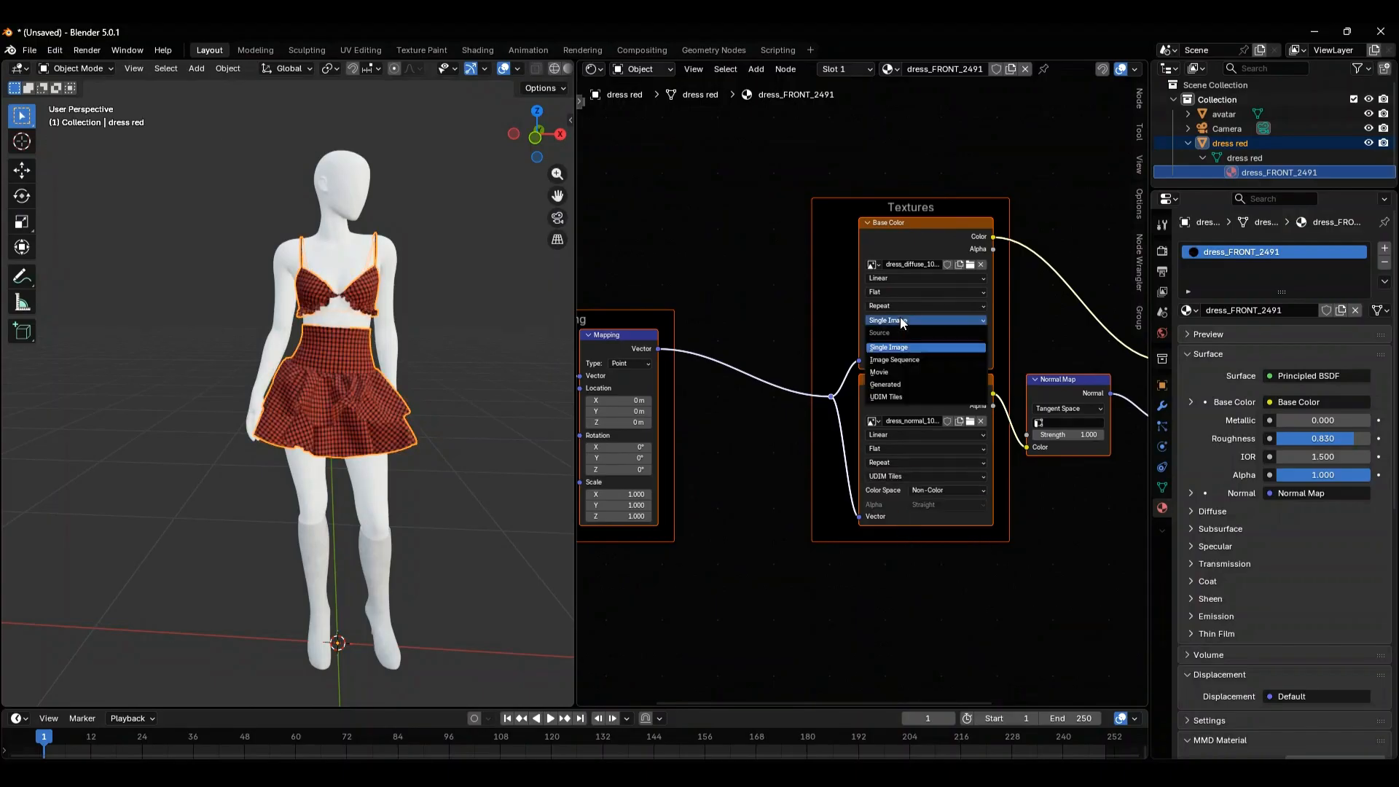
left_click(897, 398)
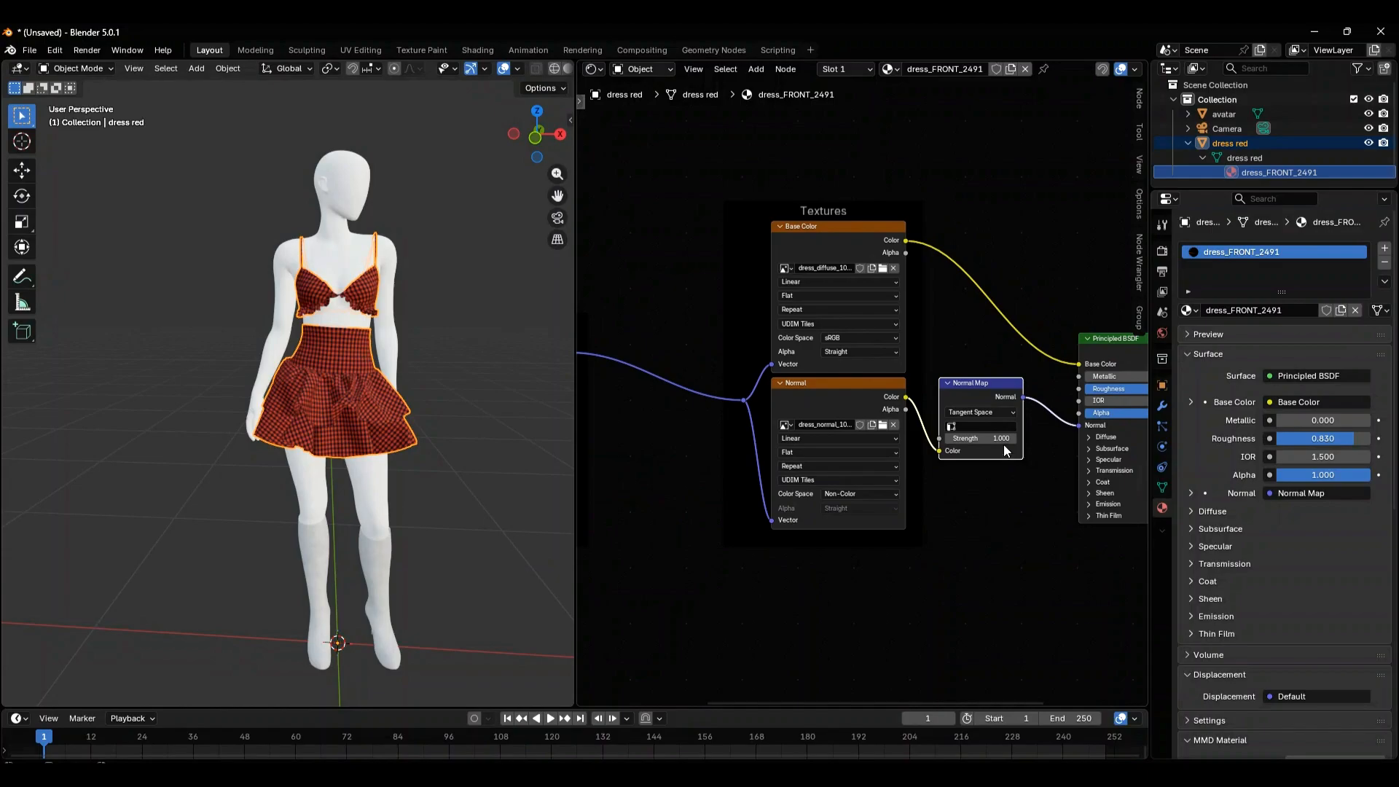
- Set the Normal Map node's strength to 0.500 in the dress material
left_click(997, 440)
left_click(996, 442)
key("Return")
left_click(1014, 439)
left_click(1014, 439)
left_click_drag(984, 438, 976, 439)
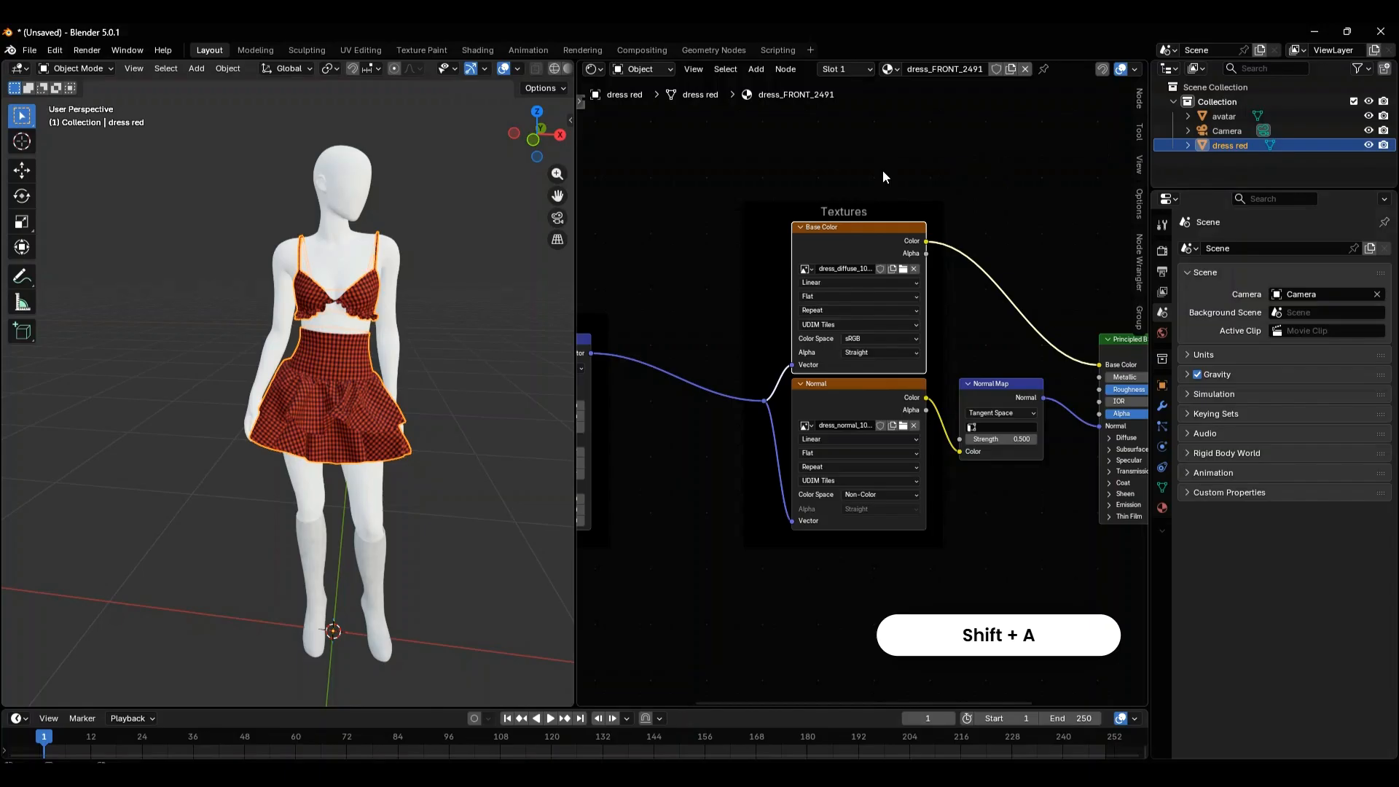
- Insert a Hue/Saturation/Value node into the link between the Base Color texture and the Principled BSDF
key("shift+a")
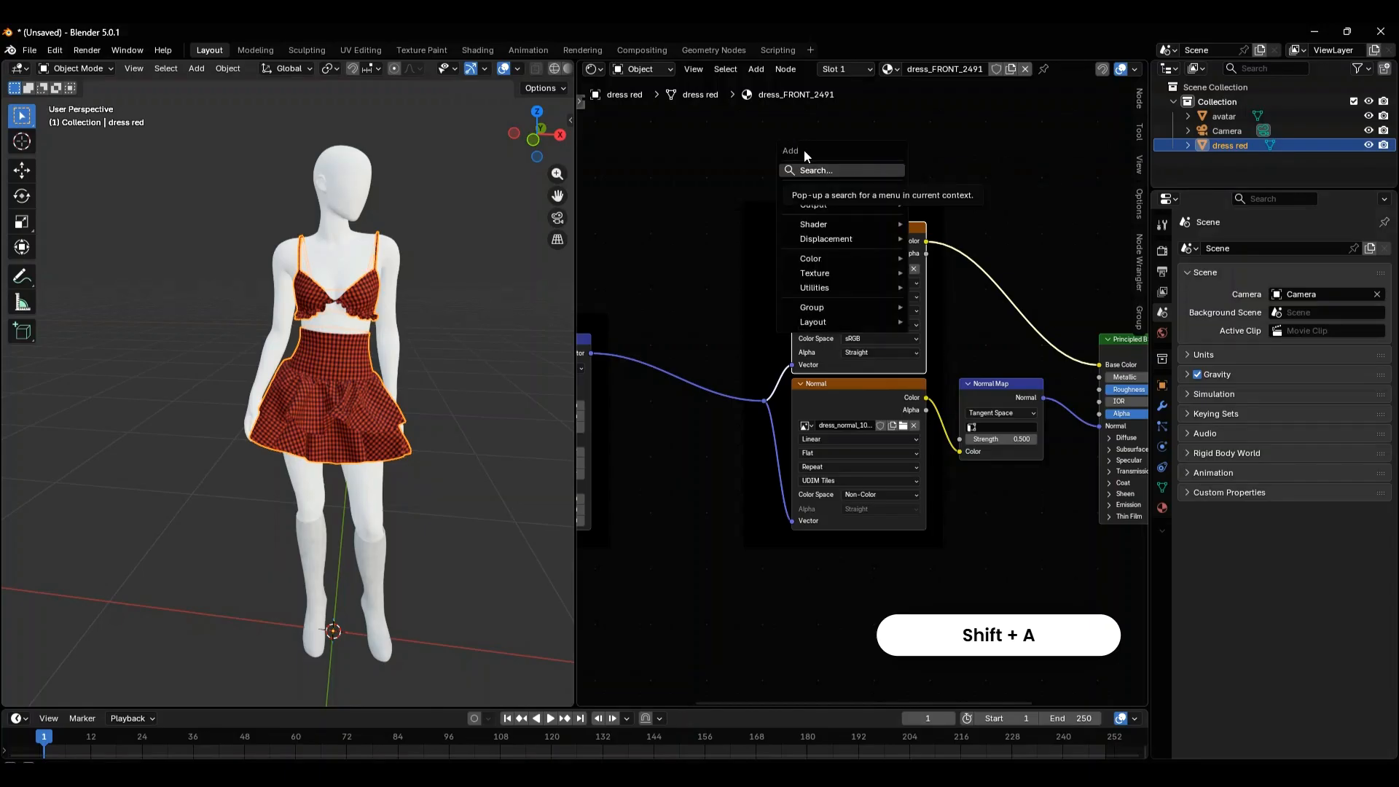
left_click(814, 171)
type("hue")
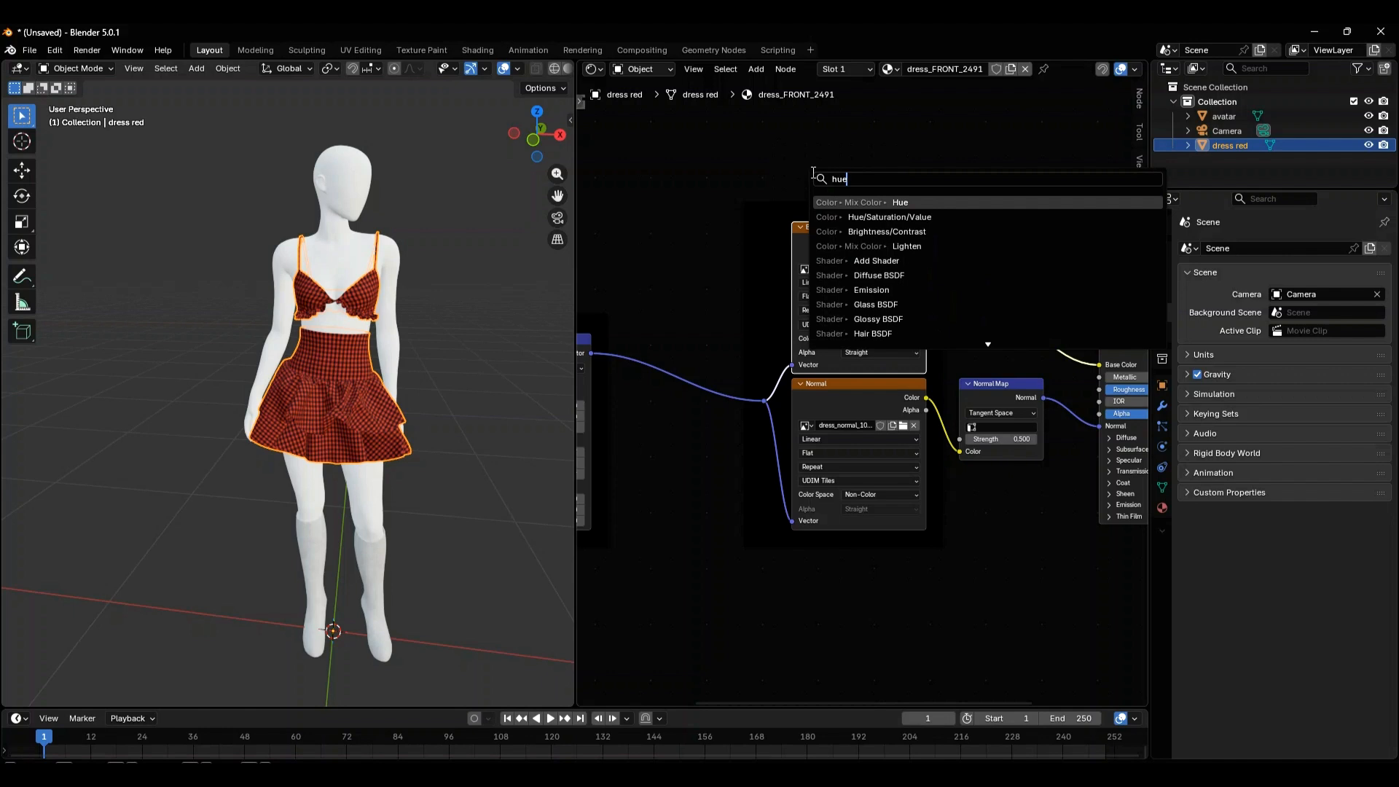
left_click(883, 219)
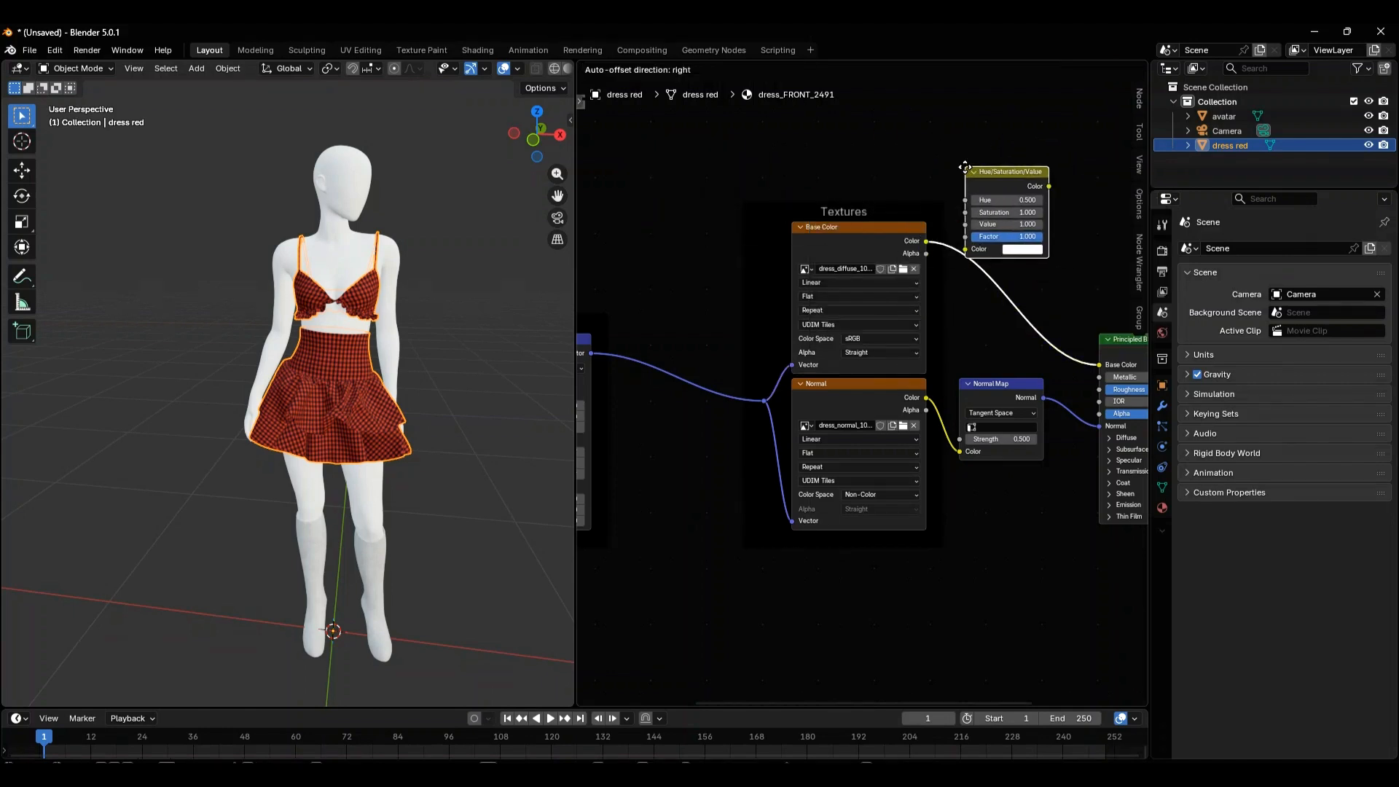
left_click(970, 255)
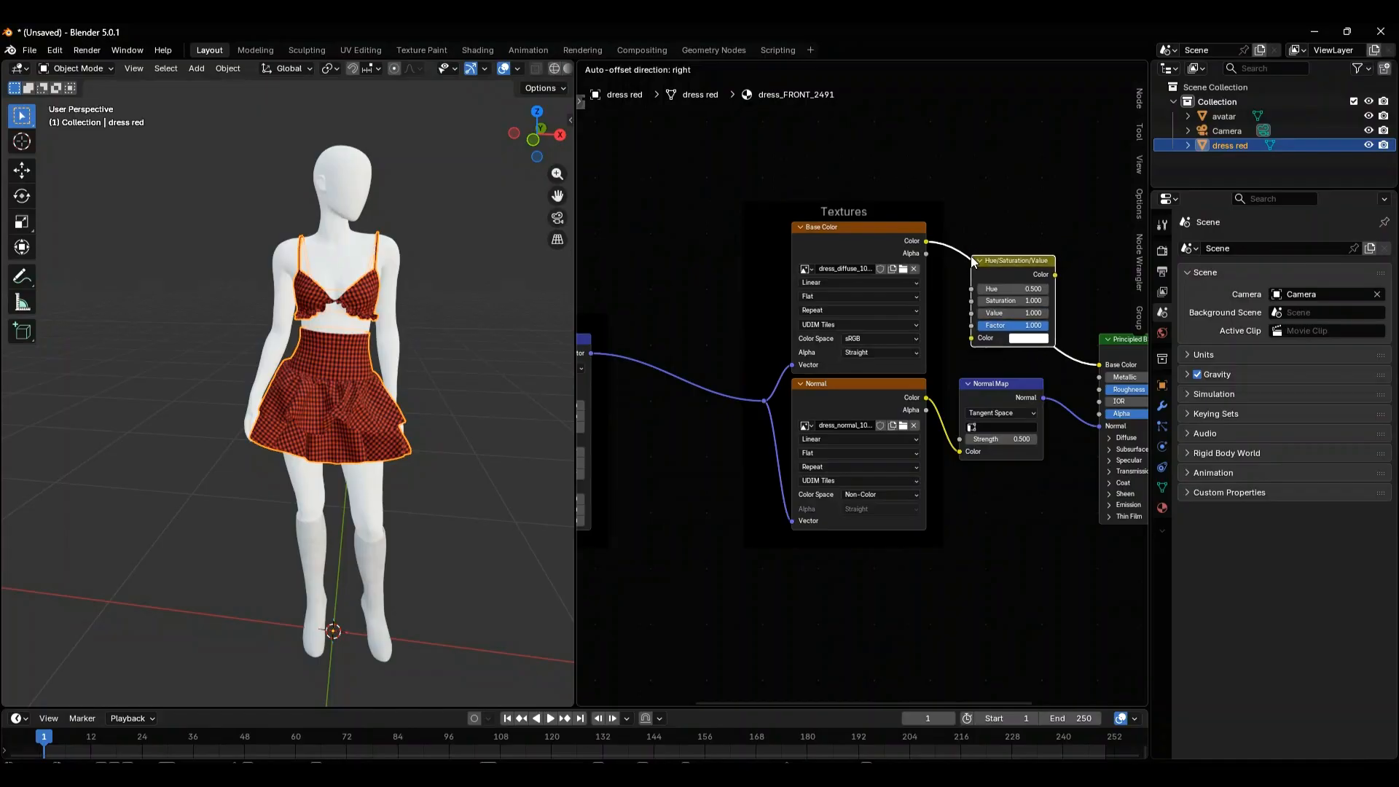
- Brighten the dress fabric by setting Value to 1.600 in the Hue/Saturation/Value node, and deselect the dress
left_click_drag(851, 706, 936, 706)
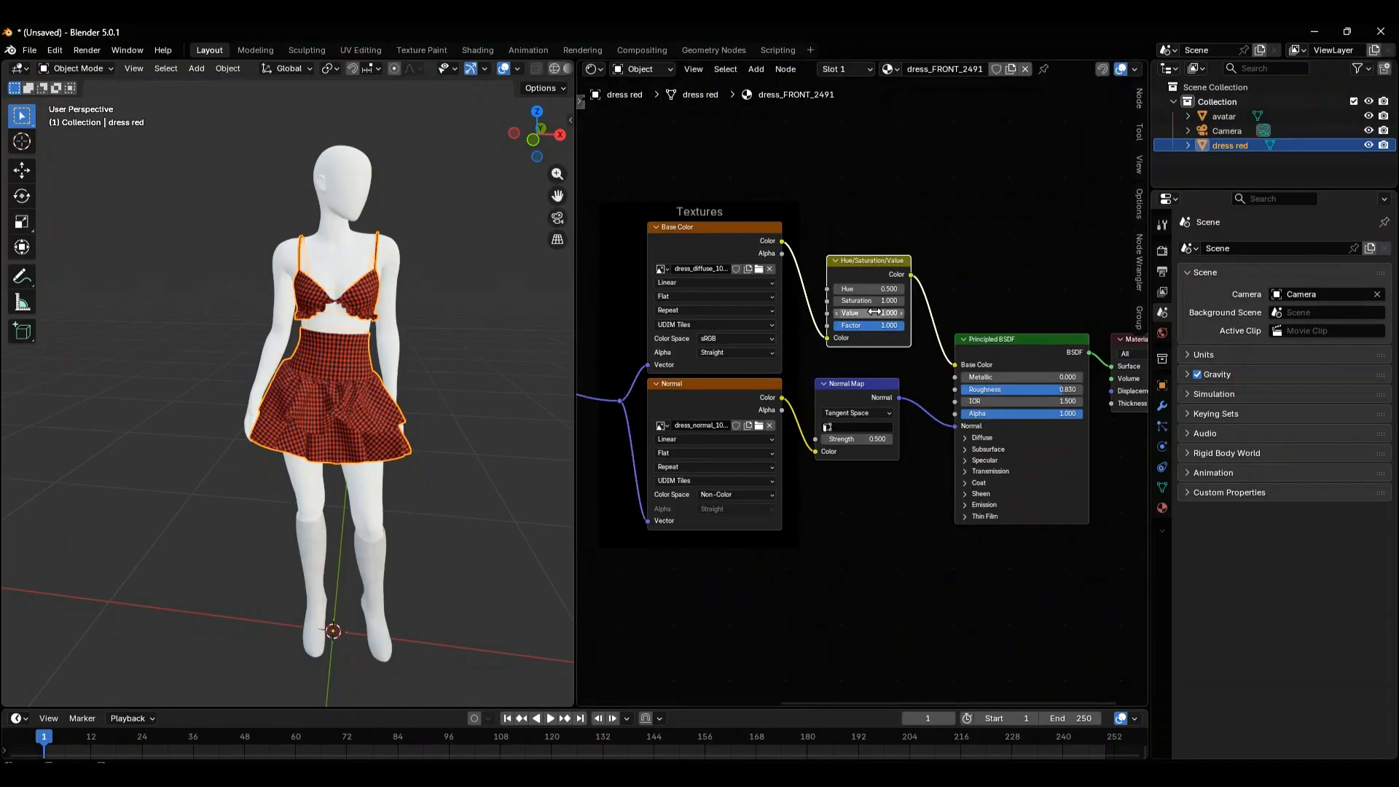
left_click_drag(877, 314, 728, 314)
left_click_drag(869, 314, 954, 314)
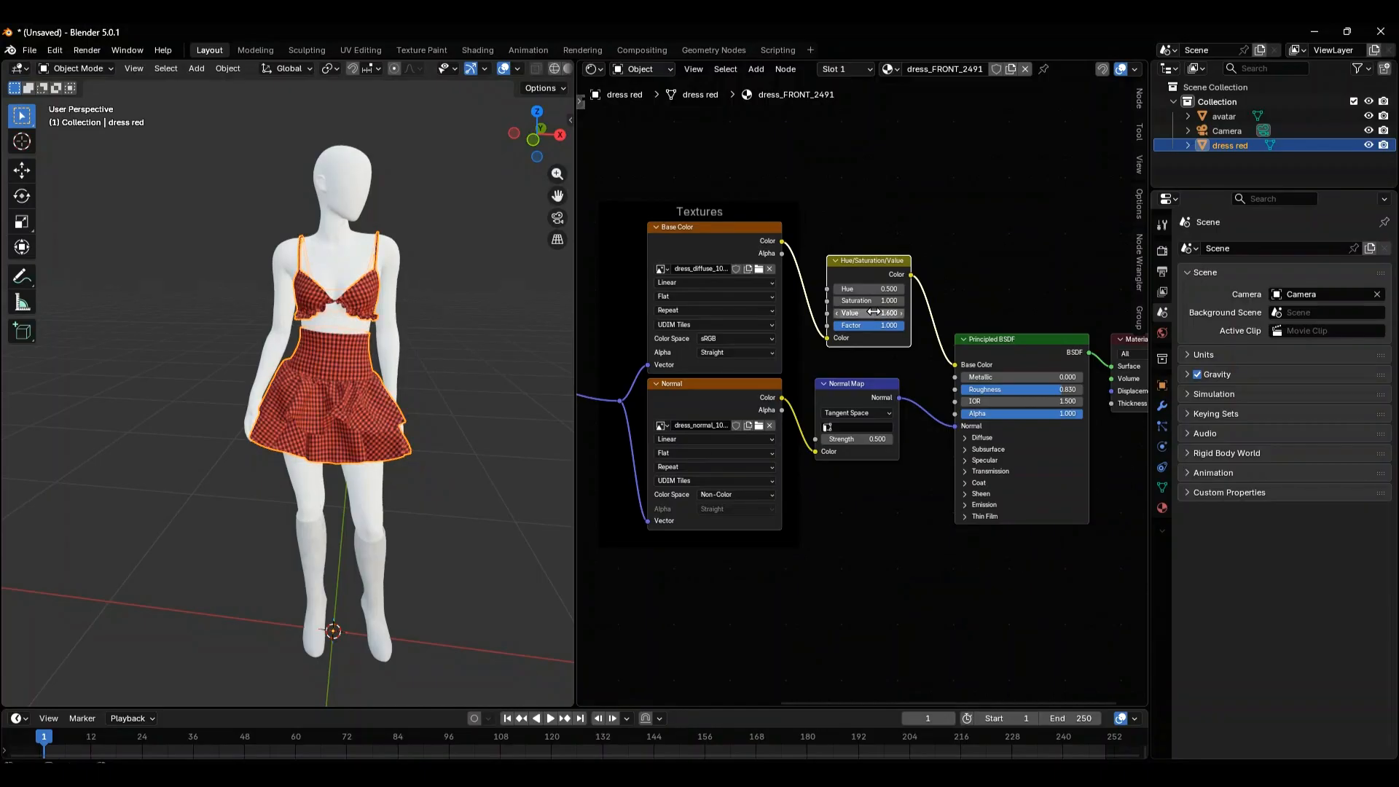
left_click(868, 301)
left_click(1012, 285)
left_click(456, 315)
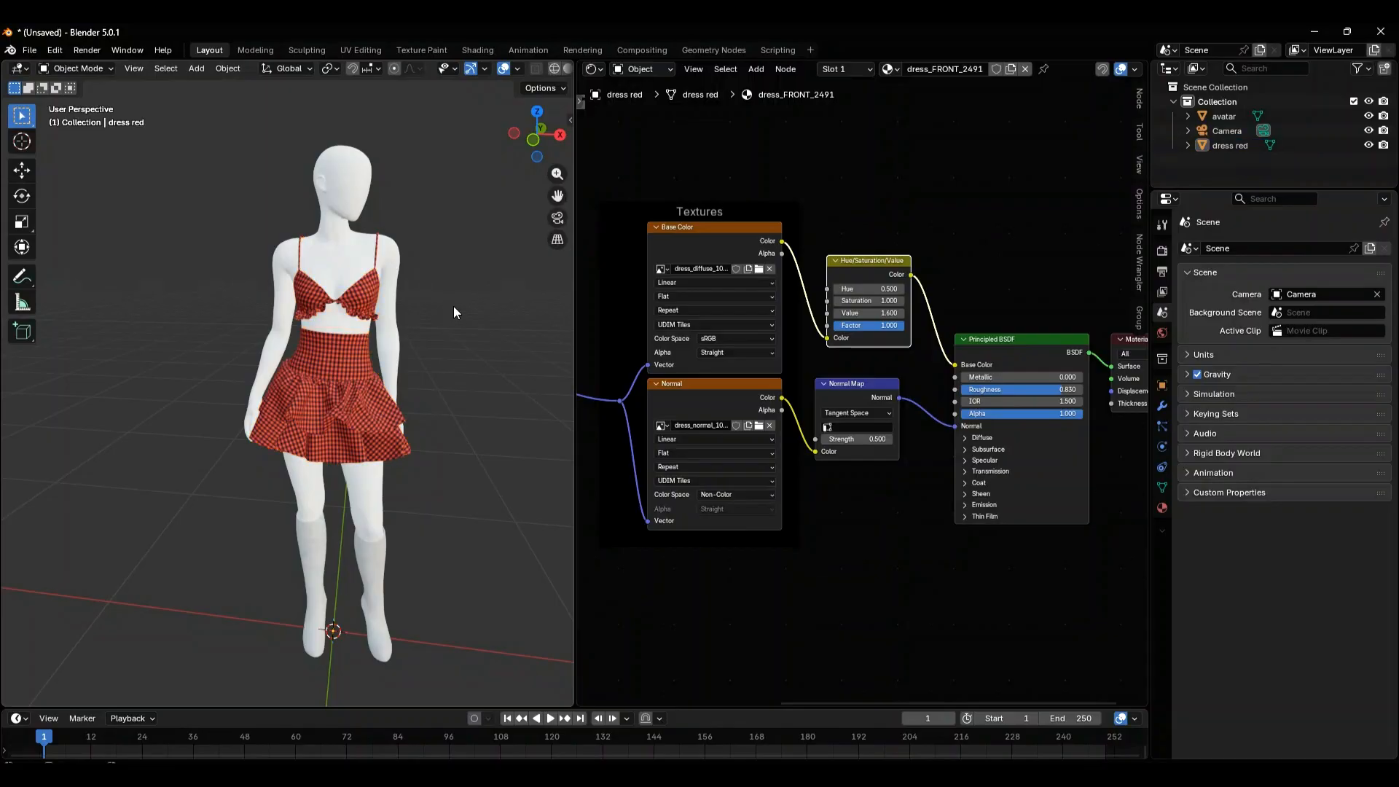
- Select the avatar and show its Mara:body4 material in the Shader Editor
left_click(348, 244)
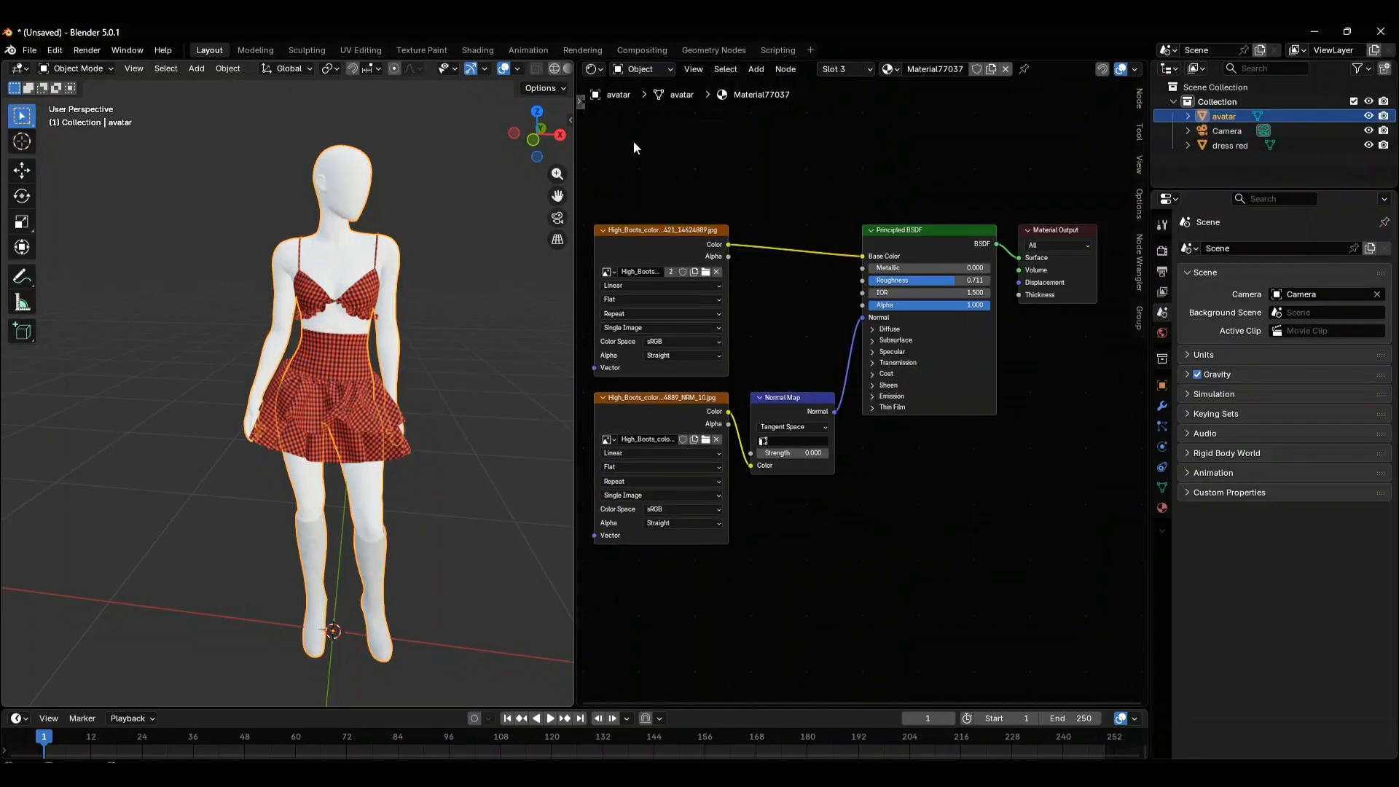
left_click(1187, 116)
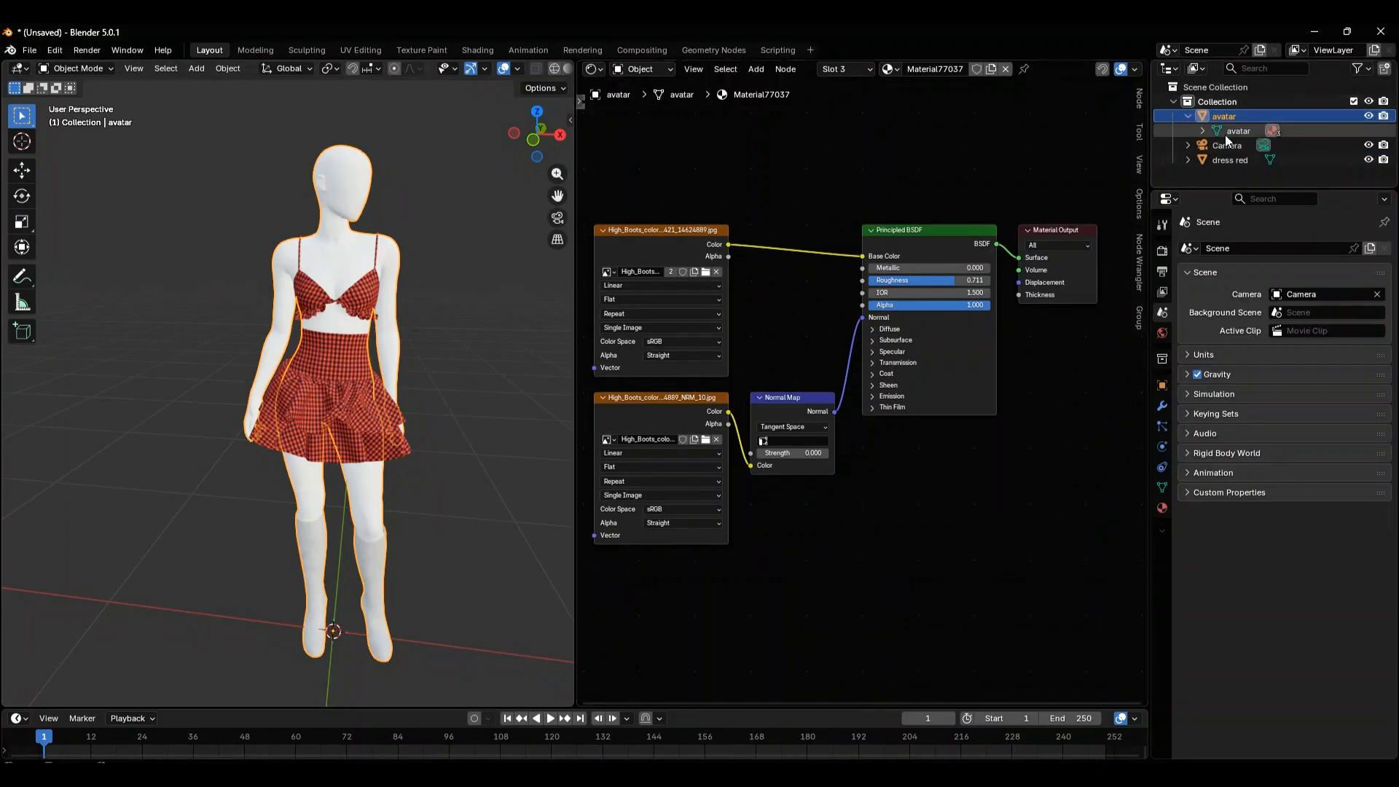
left_click(1202, 130)
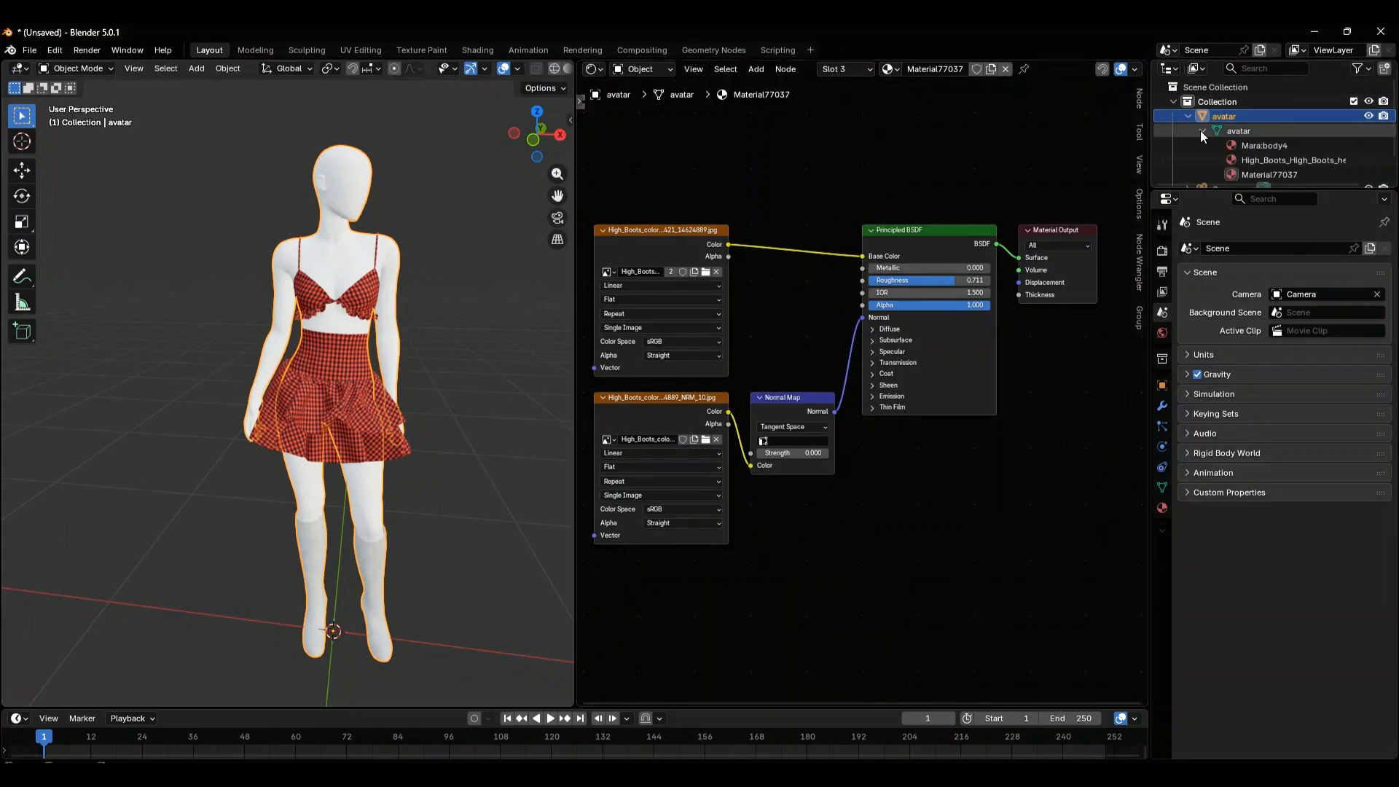
left_click(1248, 145)
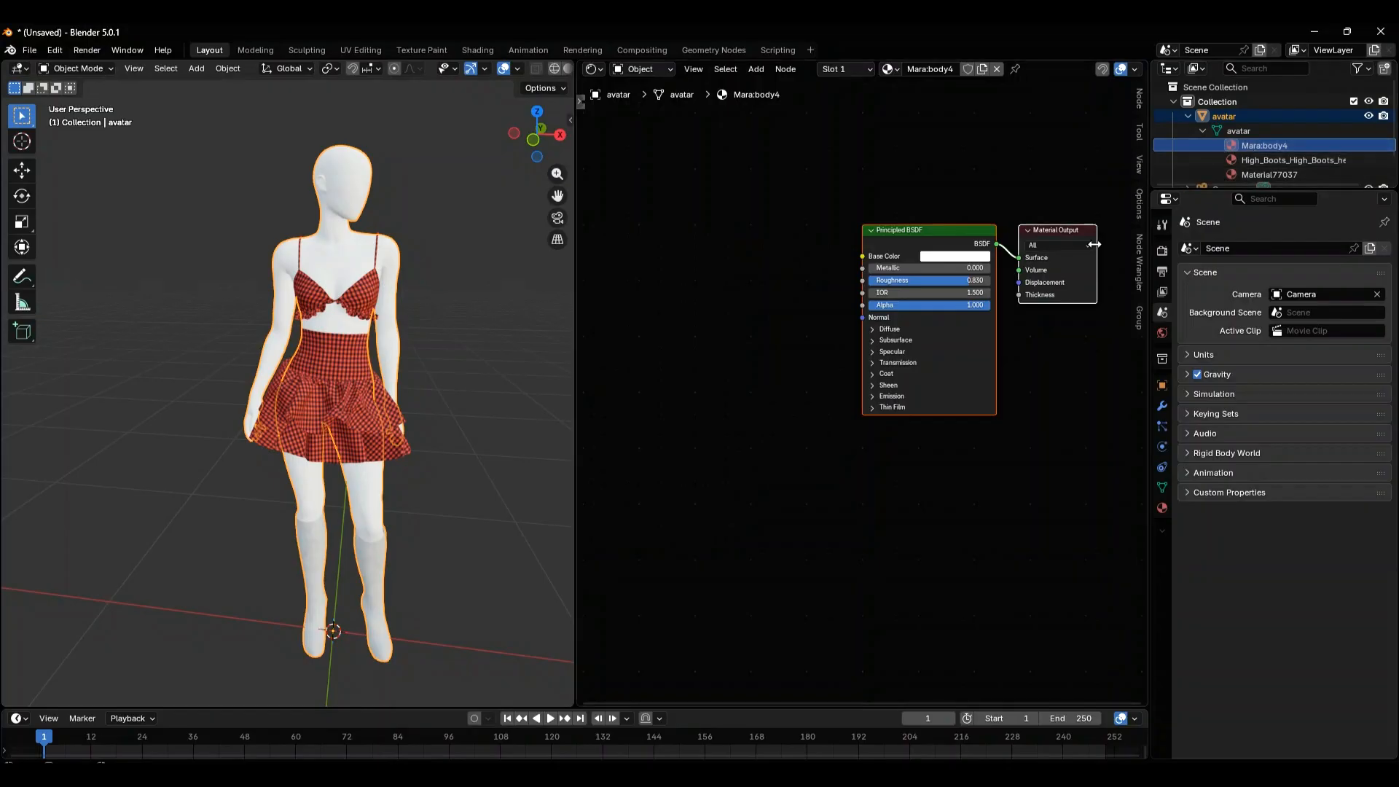
- Change the Mara:body4 material's surface shader to Glass BSDF and set its roughness to 0
mouse_move(916, 268)
left_mouse_down()
mouse_move(1001, 268)
mouse_move(868, 268)
left_mouse_up()
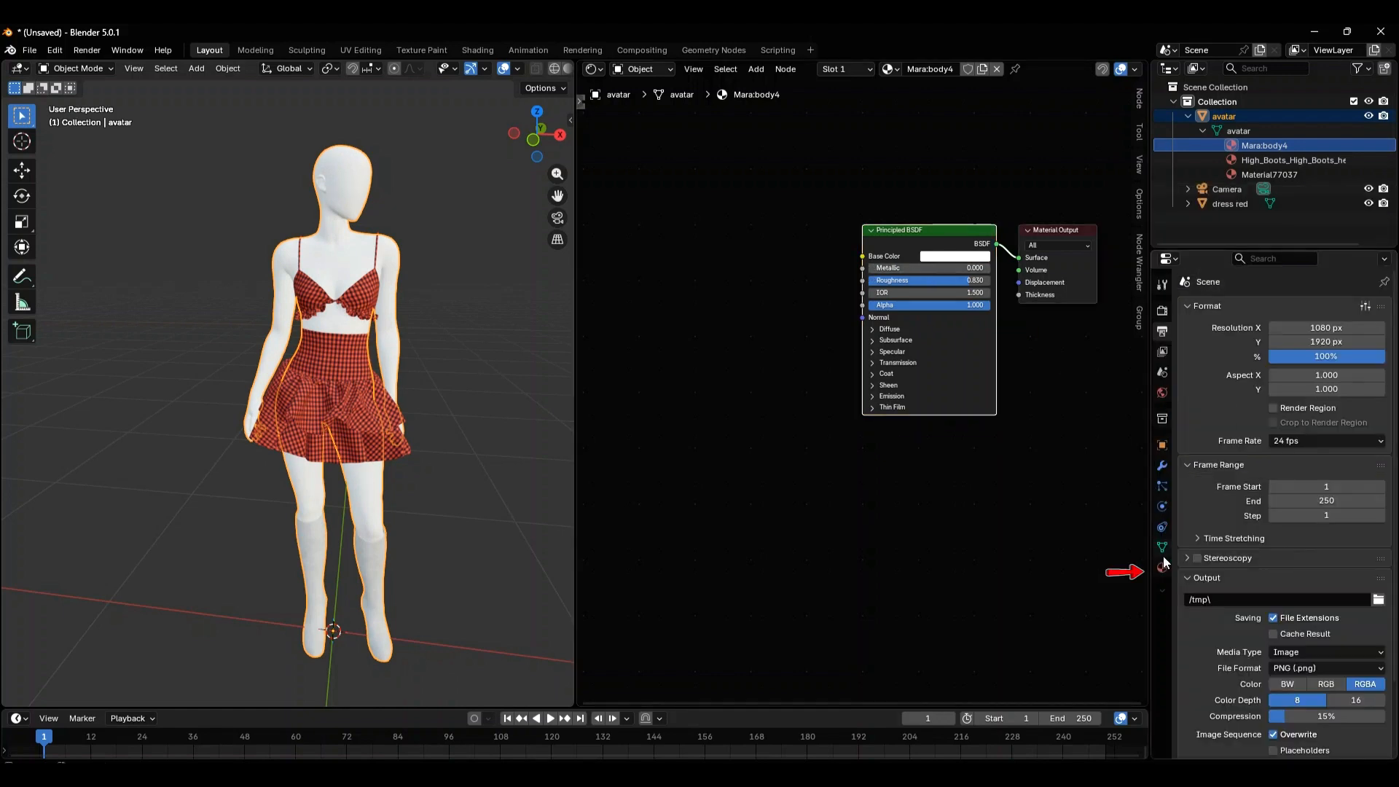
left_click(1162, 568)
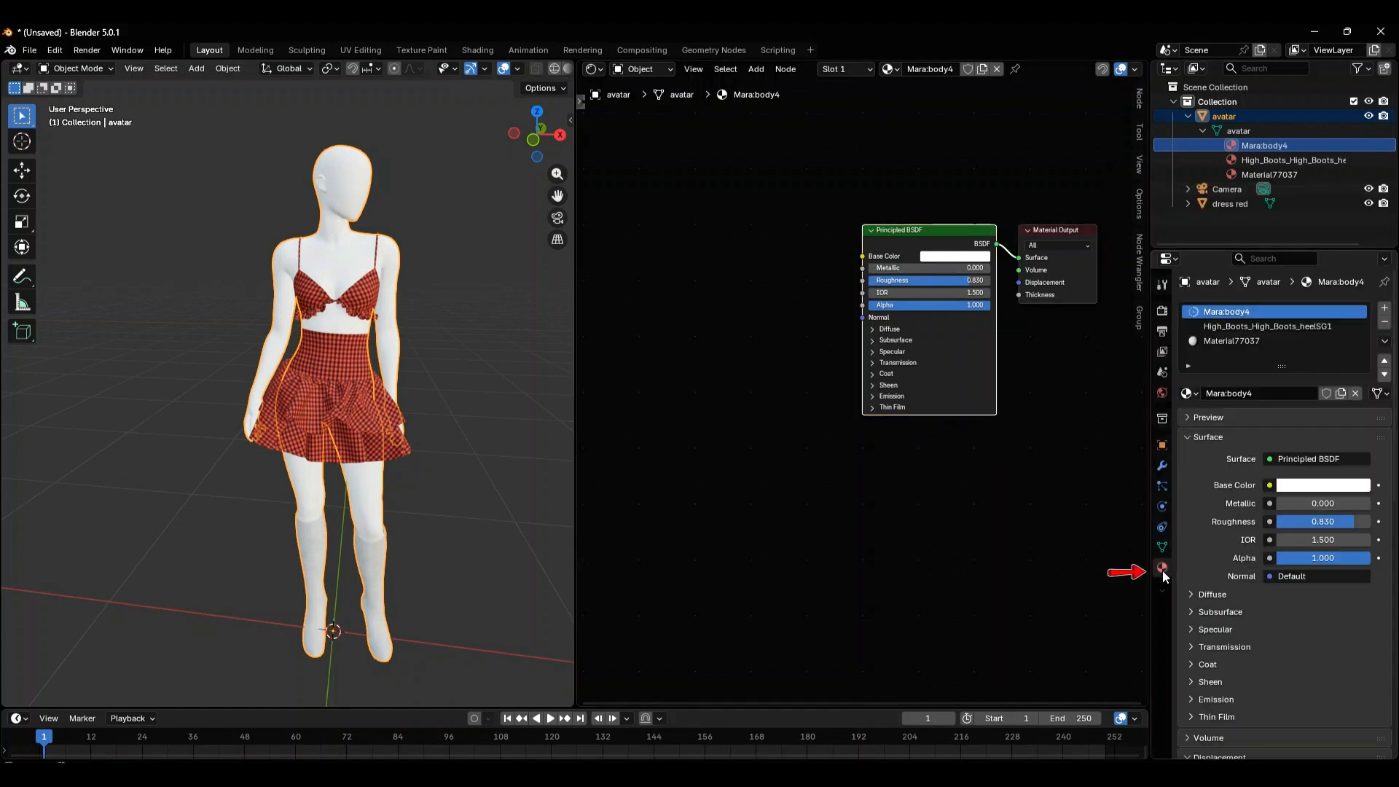
left_click(1303, 459)
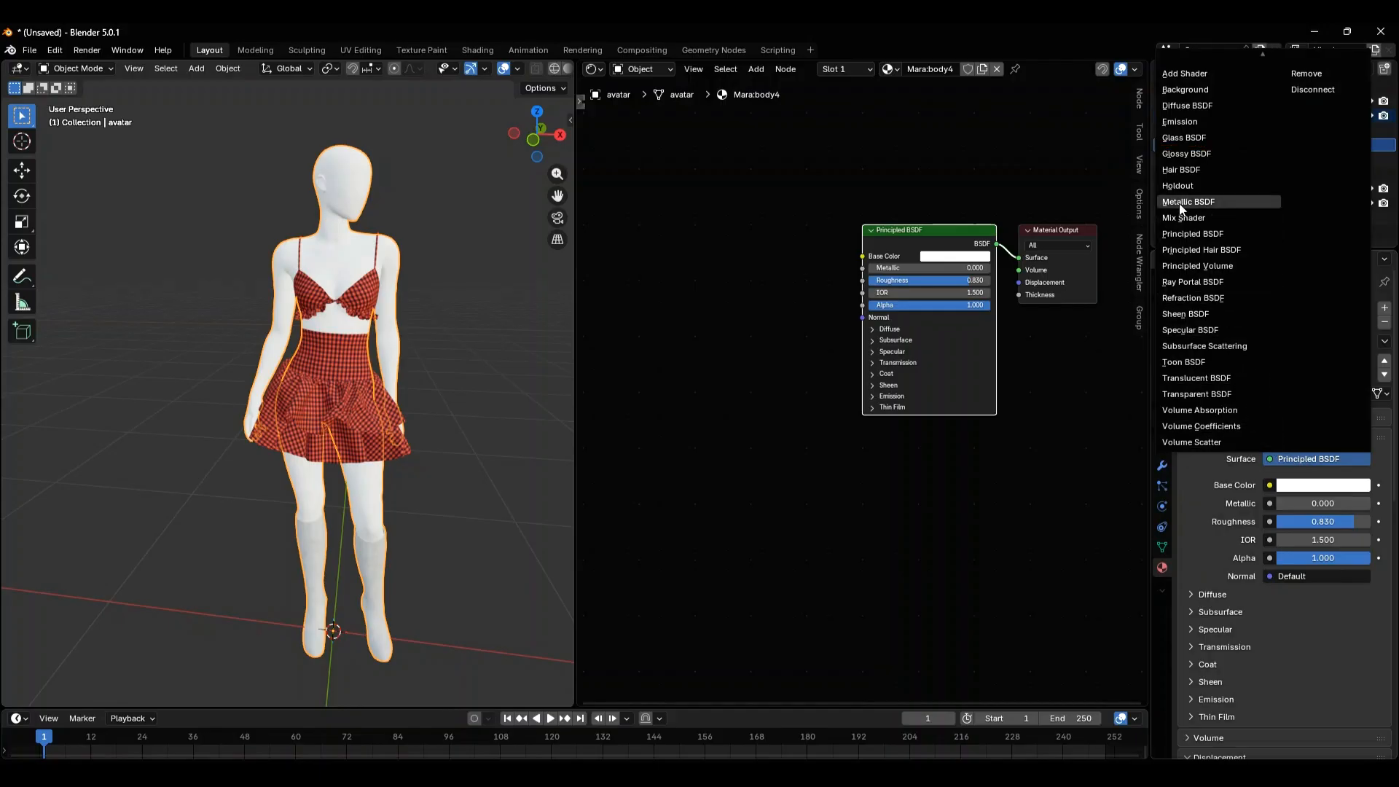
left_click(1186, 139)
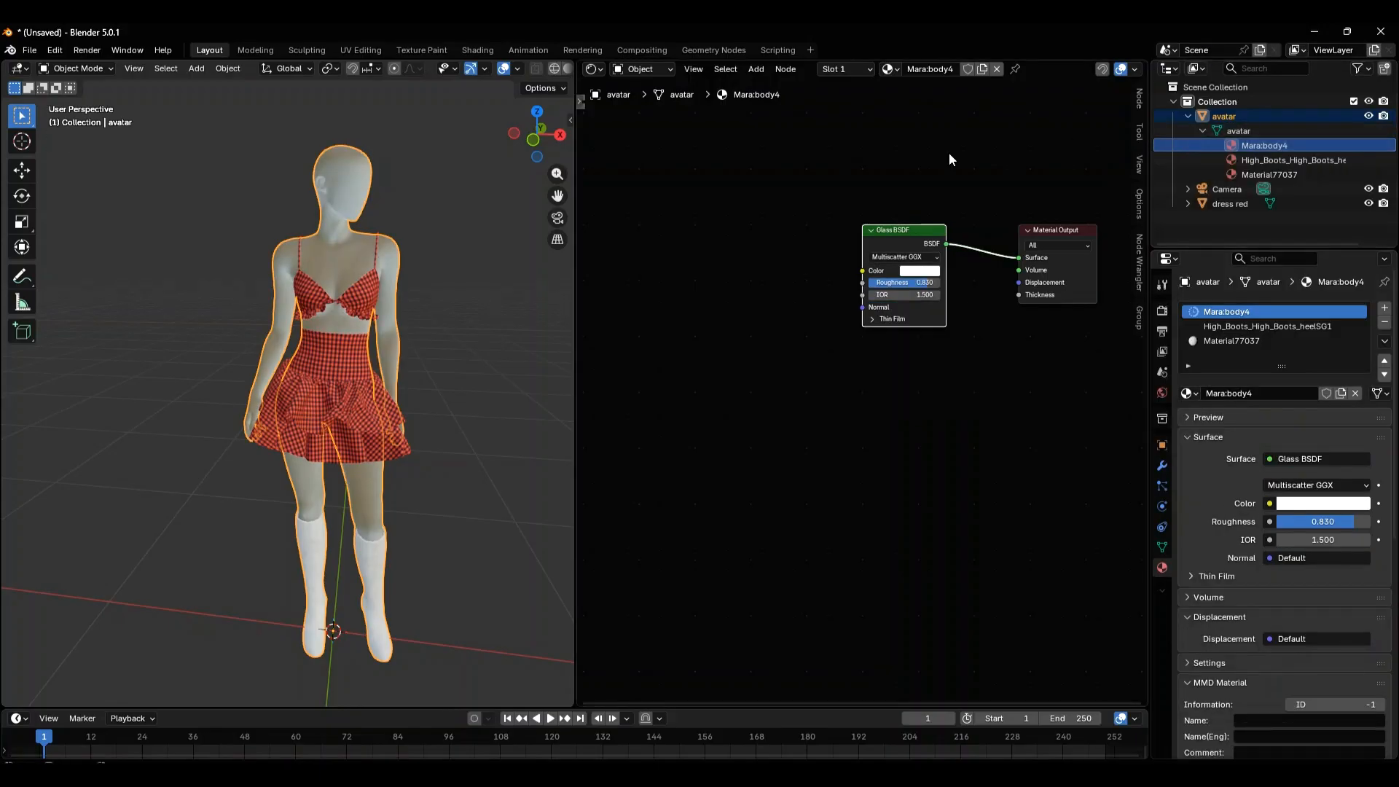
left_click(394, 313)
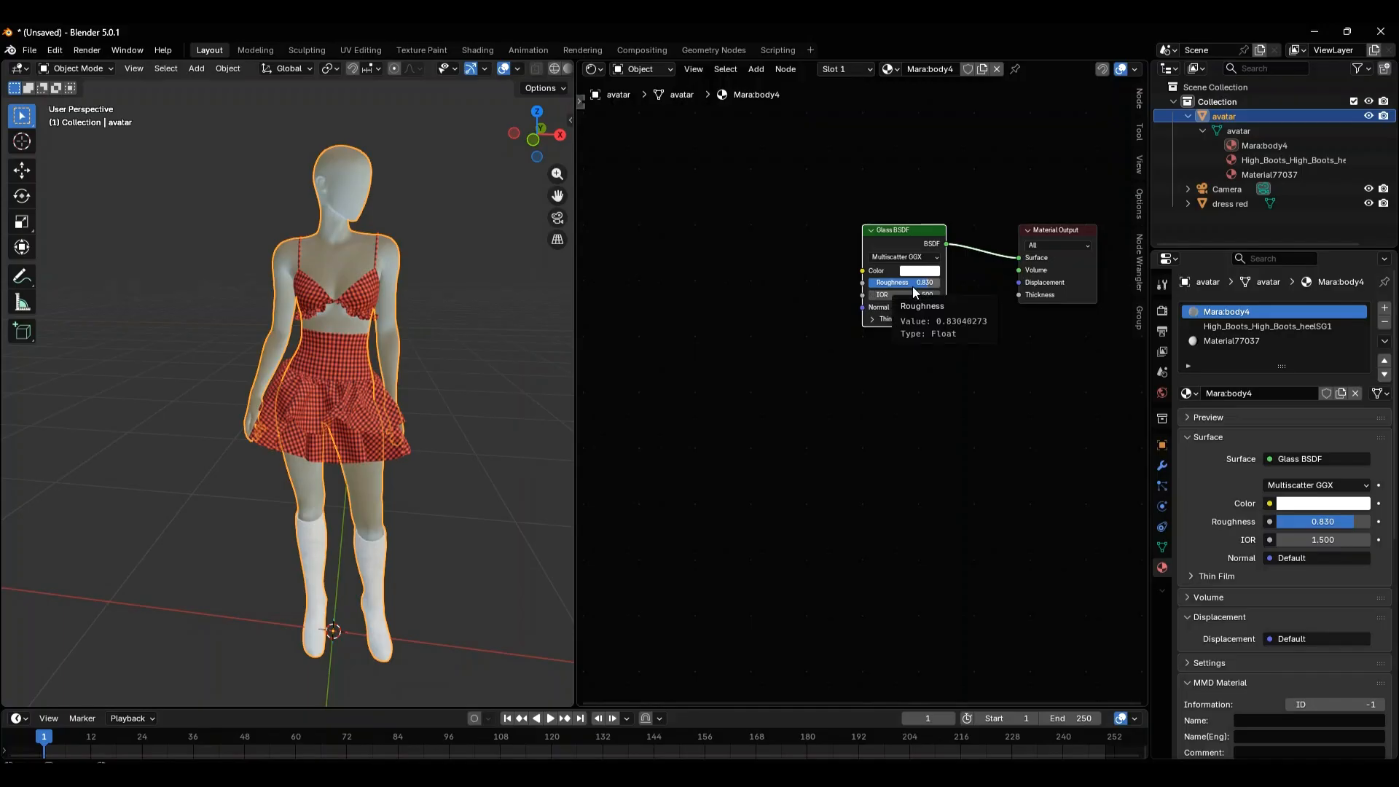
left_click_drag(912, 286, 851, 285)
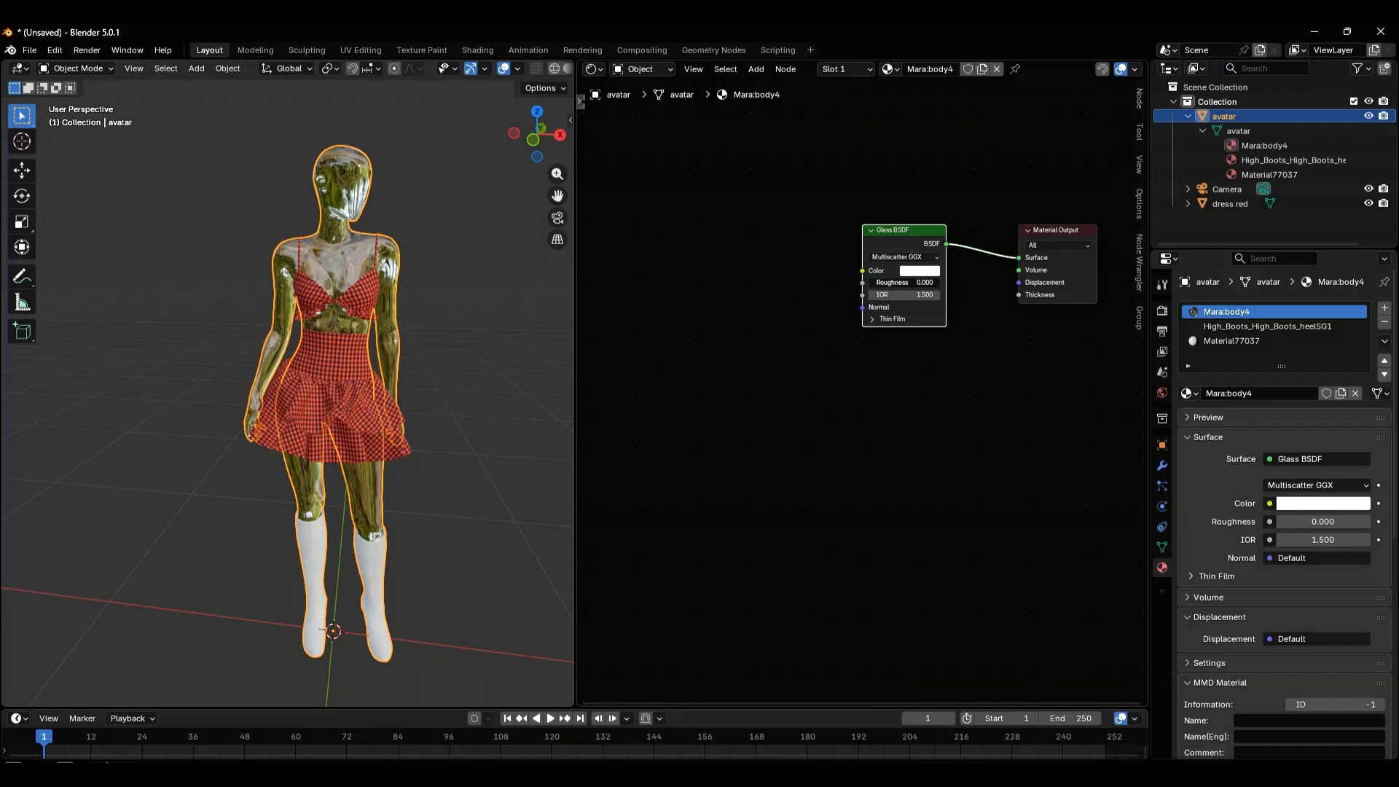
mouse_move(852, 286)
left_mouse_down()
mouse_move(925, 285)
mouse_move(853, 286)
left_mouse_up()
- Replace the boot image texture in Material77037's Base Color with a plain Color input
left_click(1231, 340)
left_click(1274, 486)
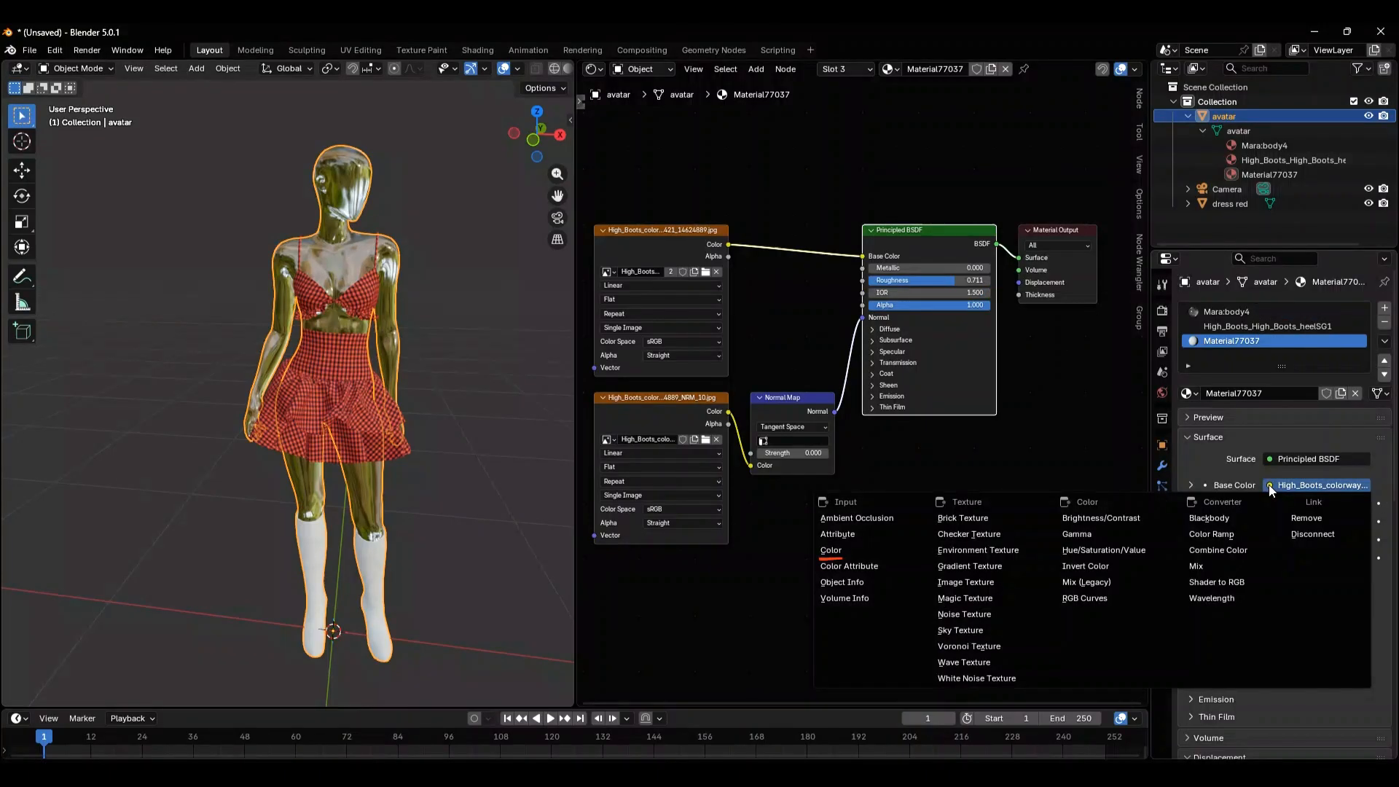
left_click(848, 551)
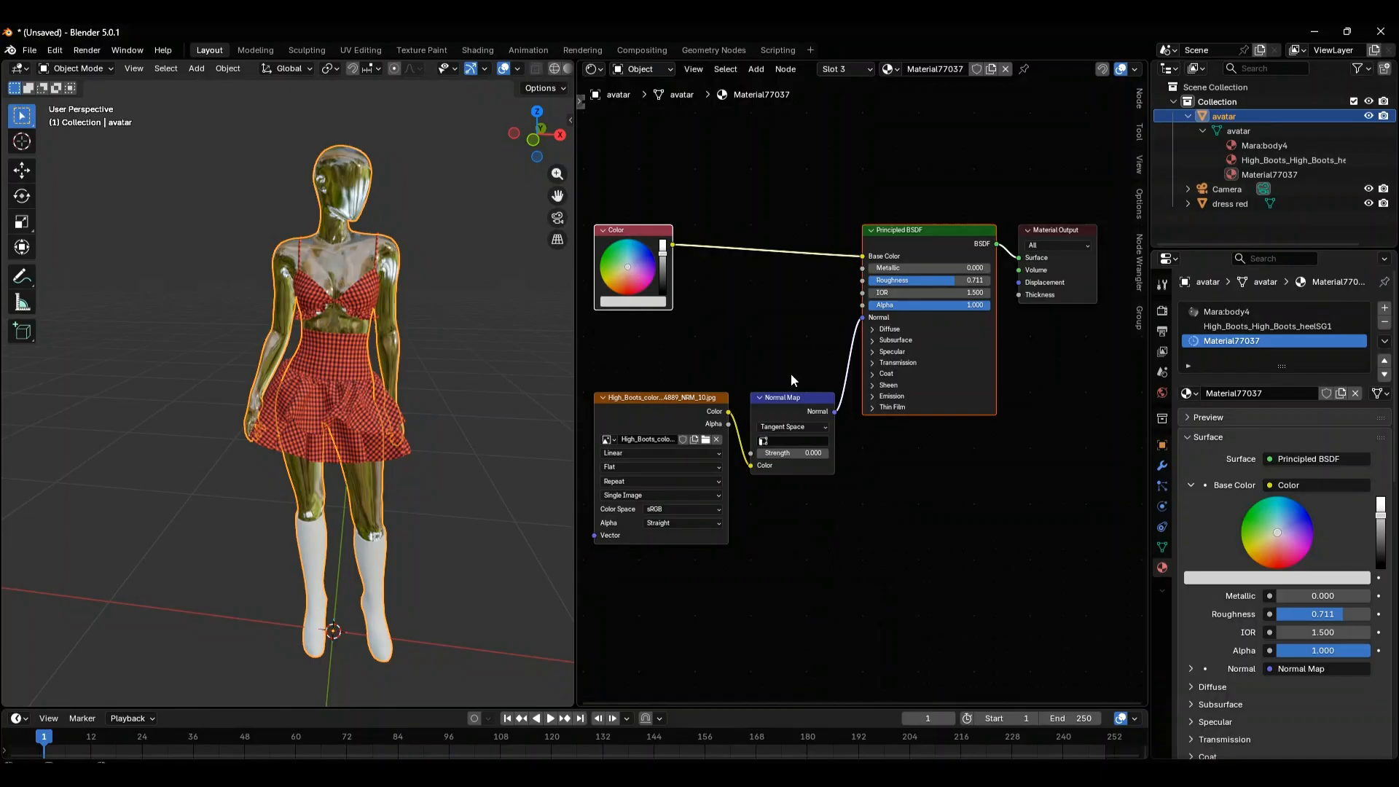
- Set the boot material's Base Color to a dark red
left_click_drag(1278, 531, 1279, 563)
left_click(1359, 579)
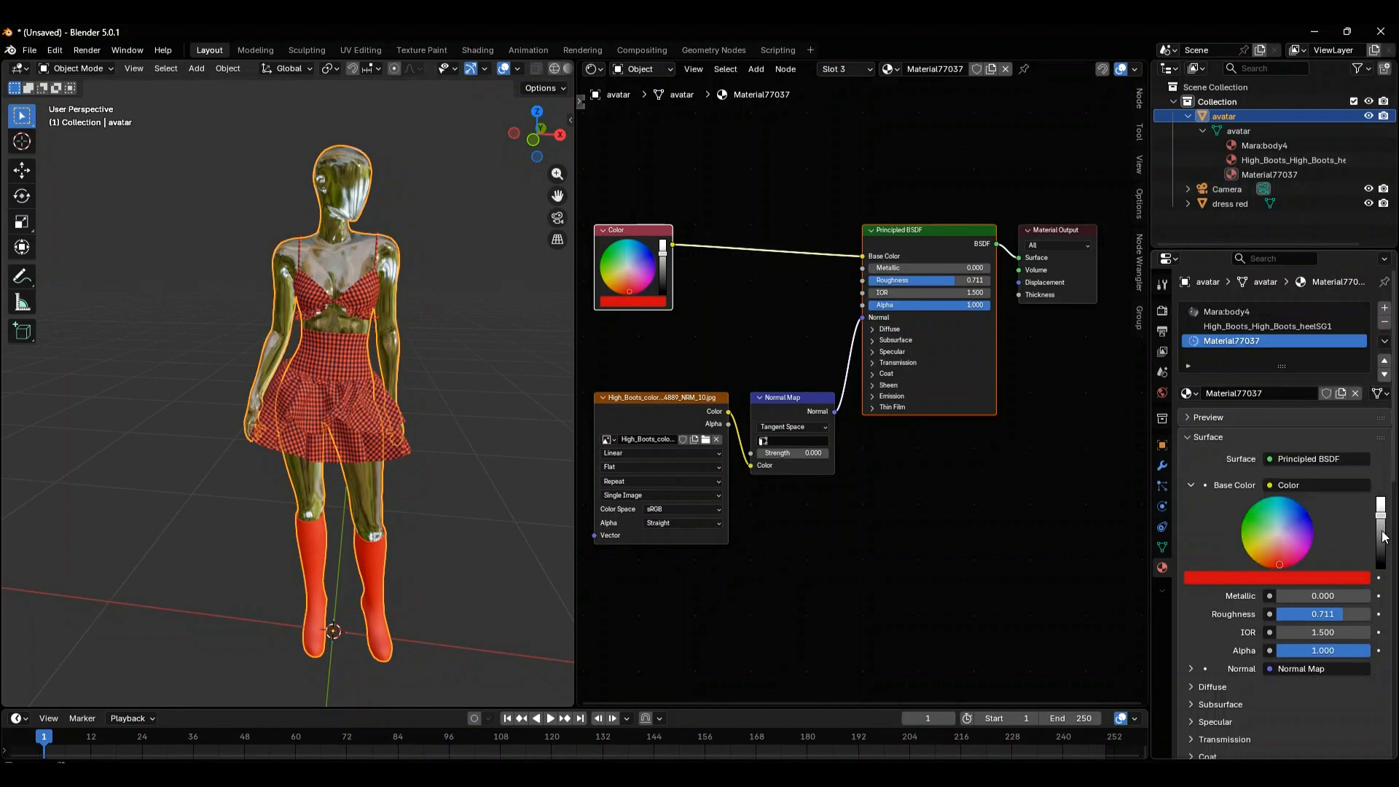
left_click_drag(1382, 530, 1382, 536)
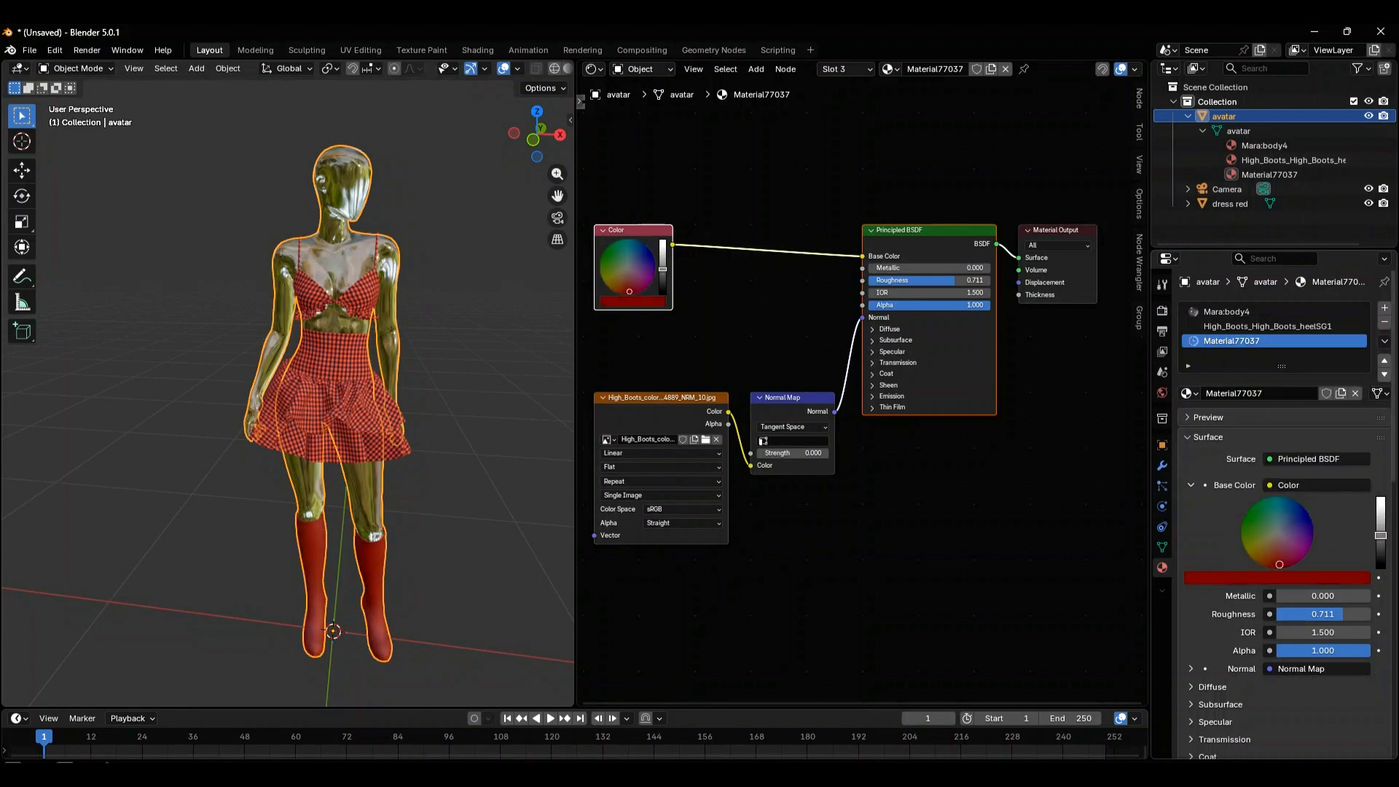
- Remove the High_Boots_High_Boots_heelSG1 material slot from the avatar and slightly darken the red in Material77037's Color node
left_click(1271, 326)
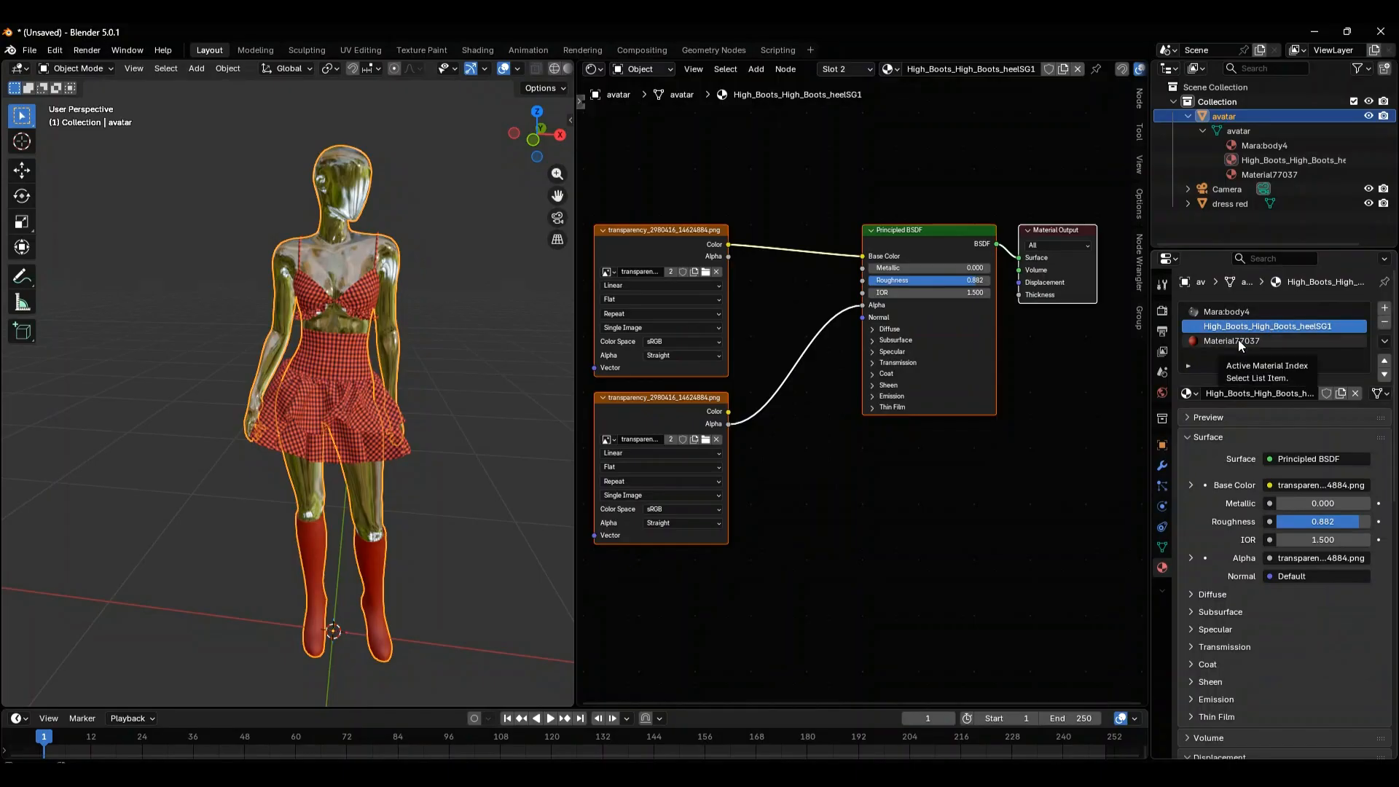
left_click(1384, 323)
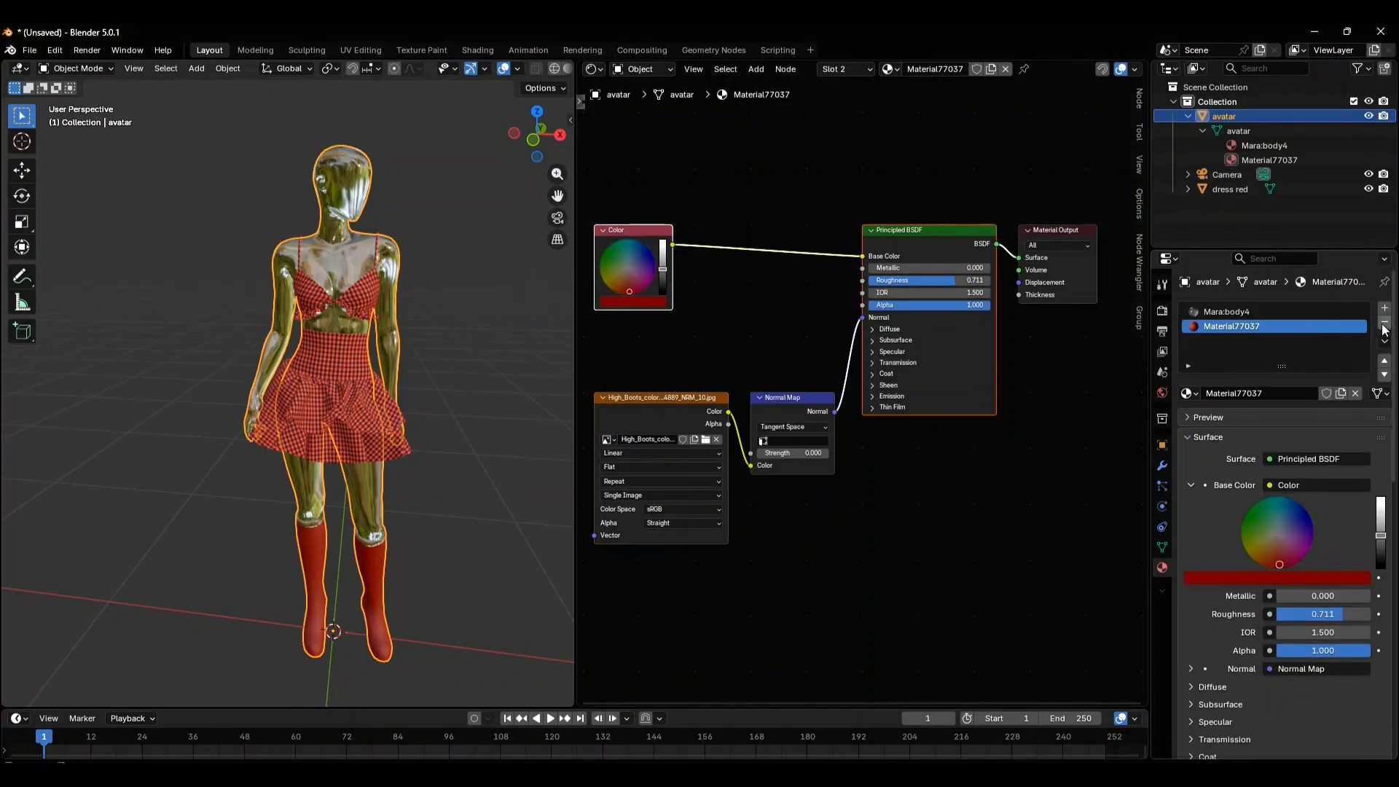
mouse_move(664, 268)
left_mouse_down()
mouse_move(664, 288)
mouse_move(663, 273)
left_mouse_up()
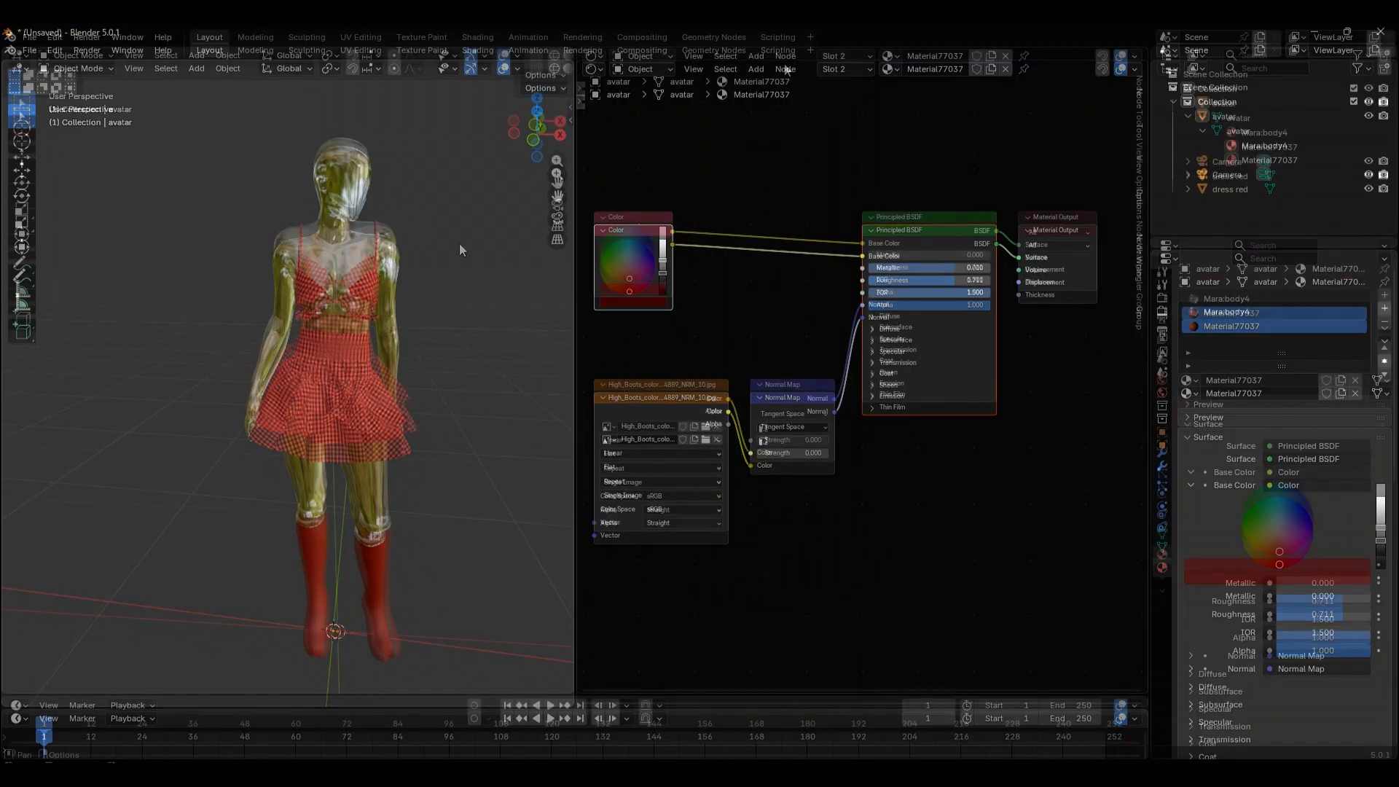
left_click(459, 242)
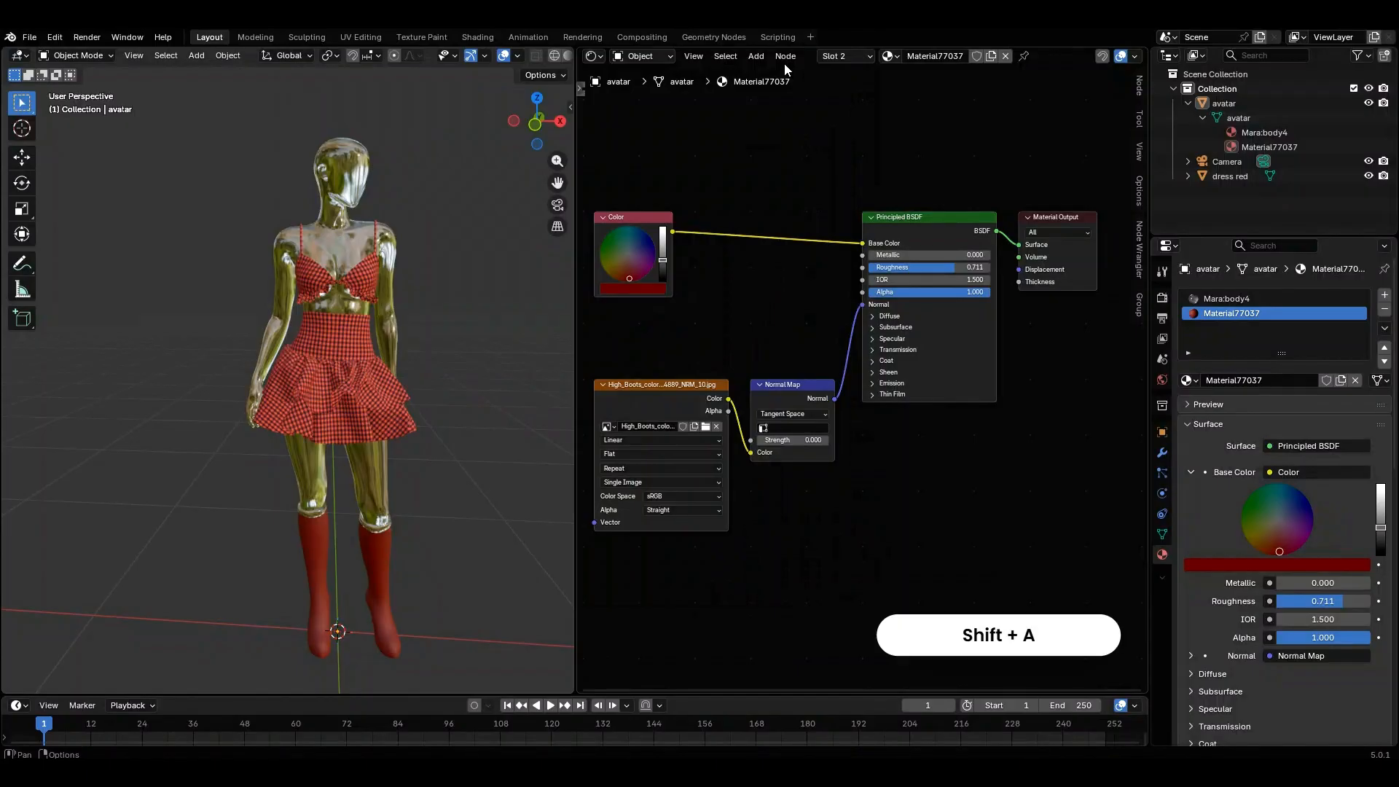
- Add a plane mesh beneath the avatar and scale it up uniformly into a large floor
key("shift+a")
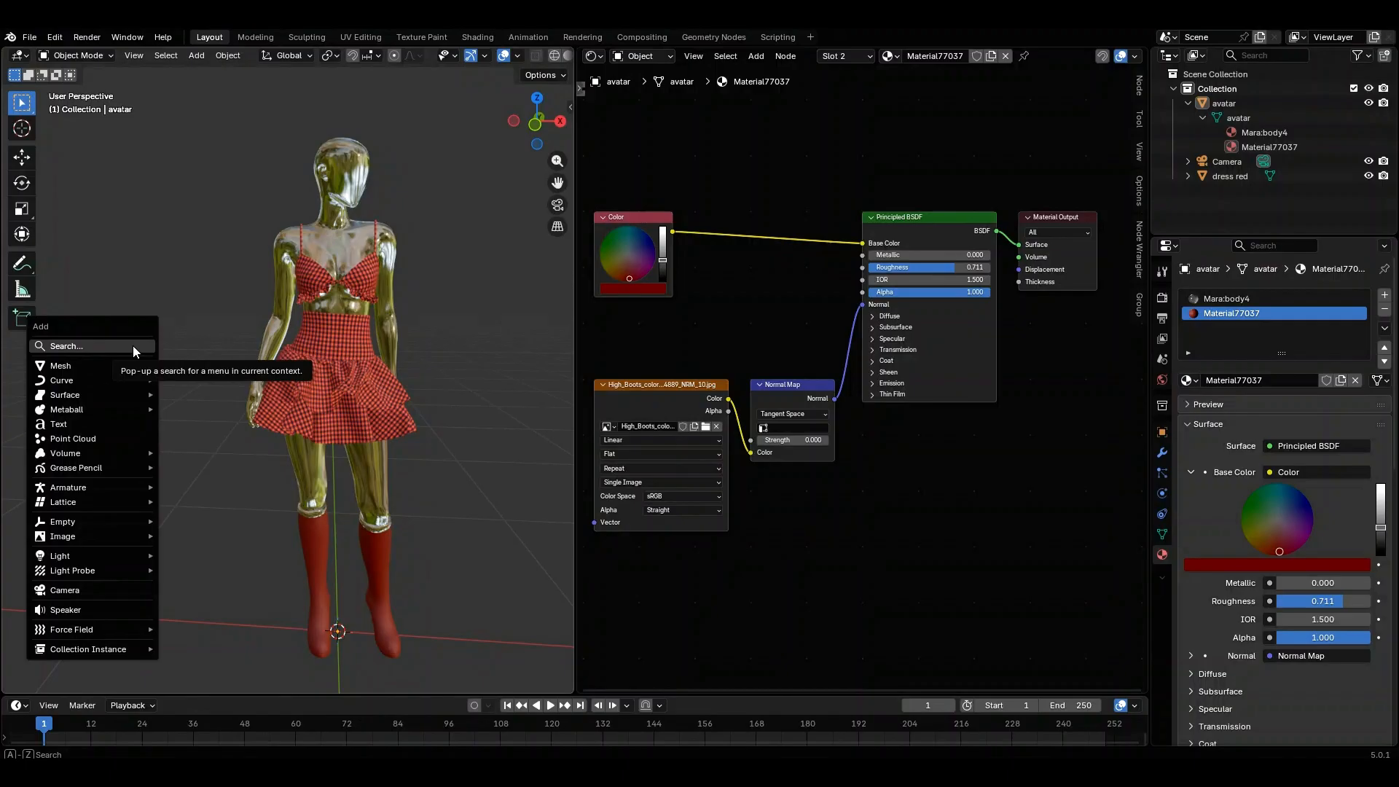
mouse_move(137, 360)
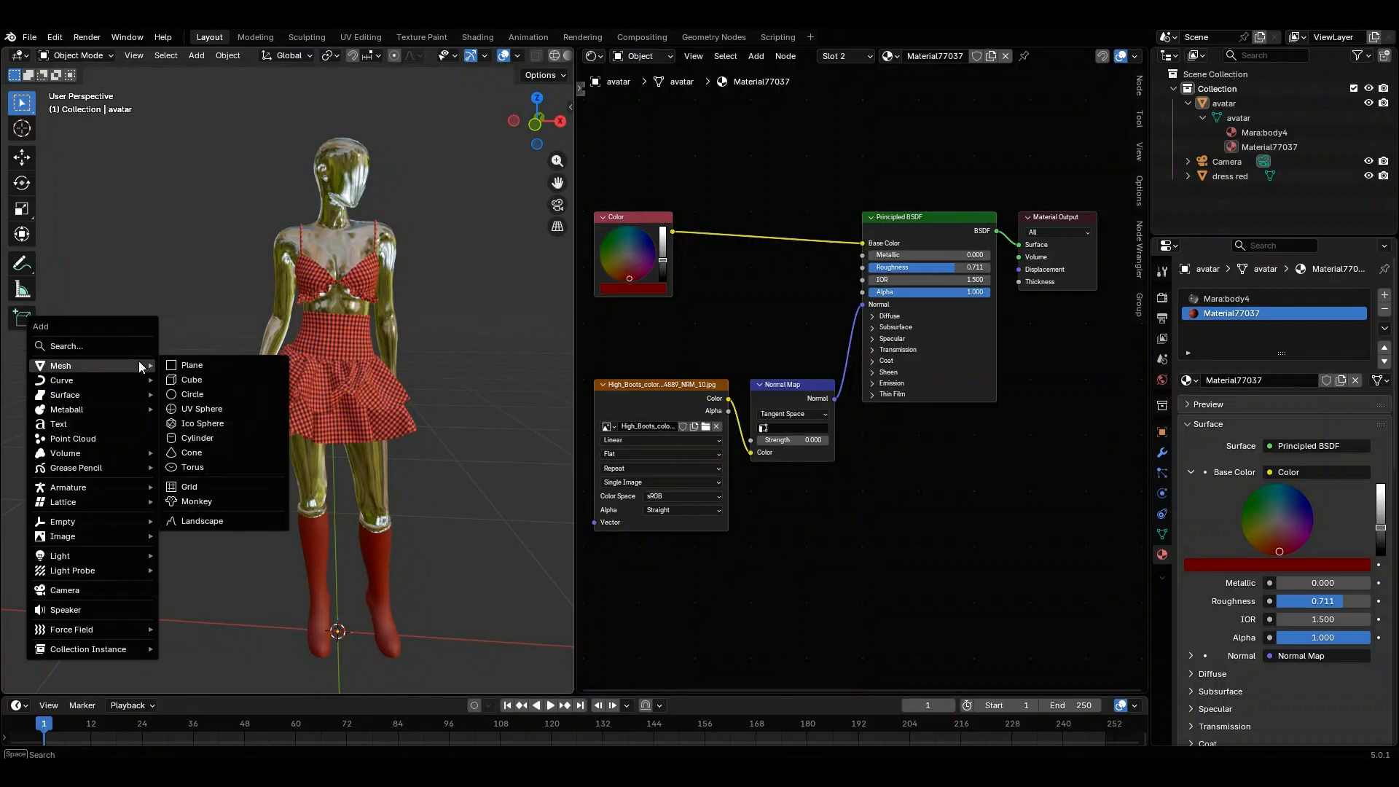
left_click(184, 366)
key("s")
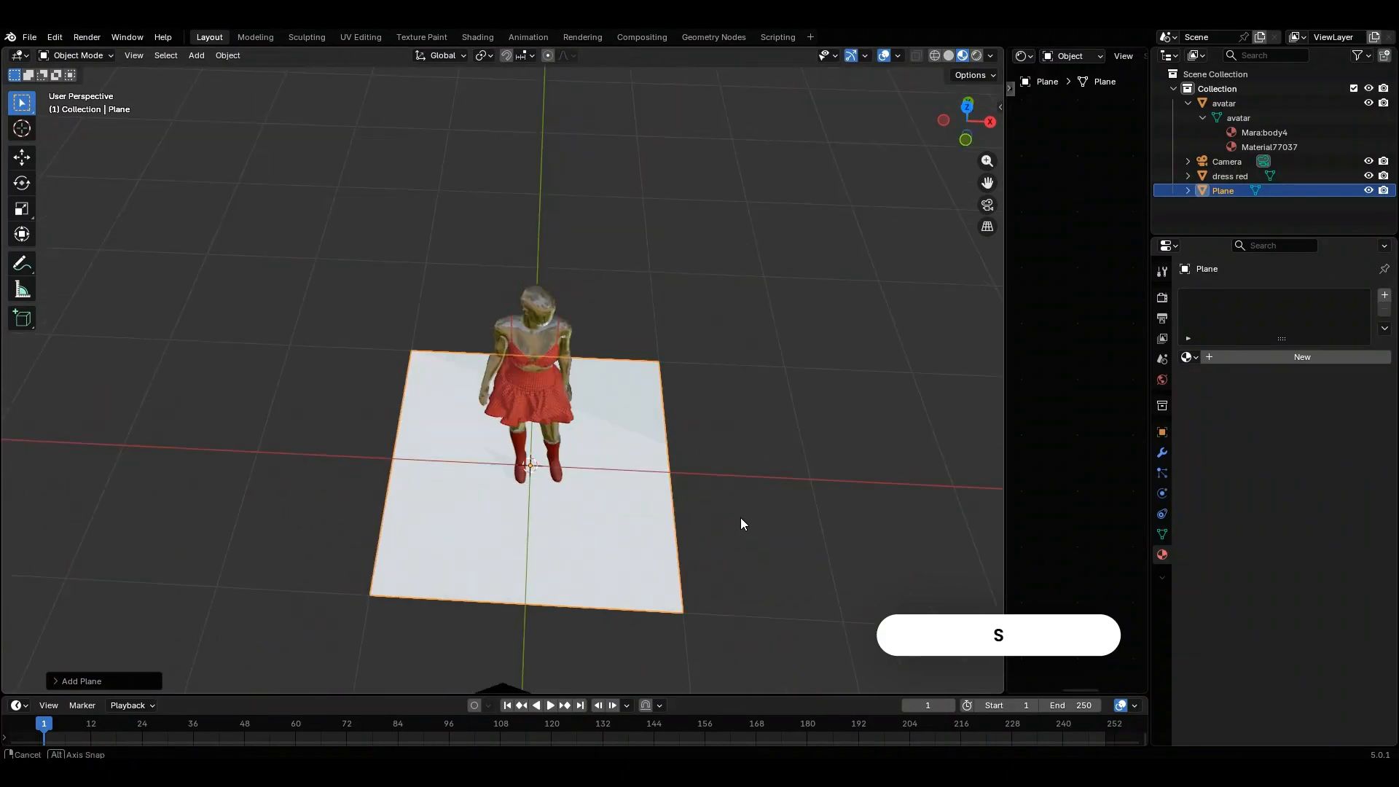
middle_click_drag(741, 518, 741, 522)
key("s")
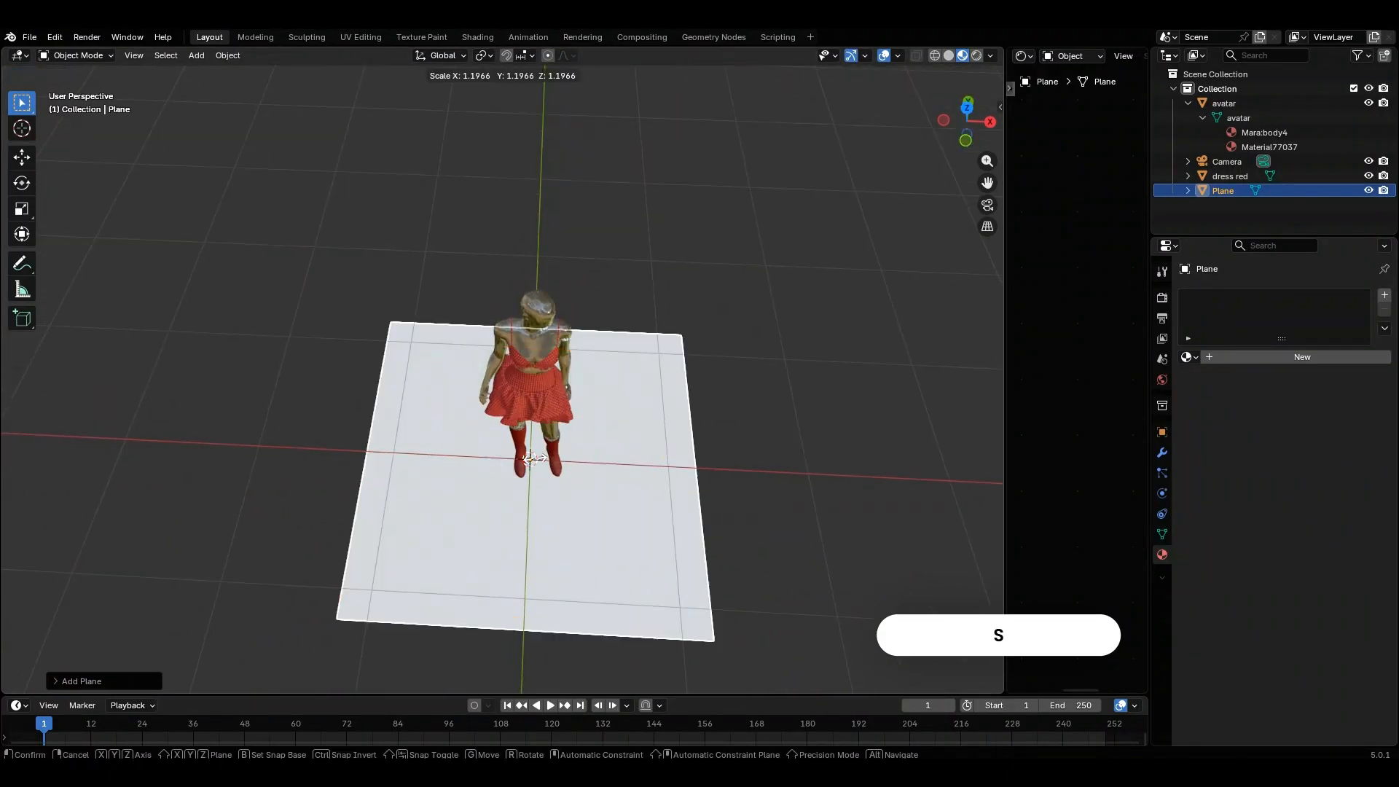
left_click(535, 464)
key("s")
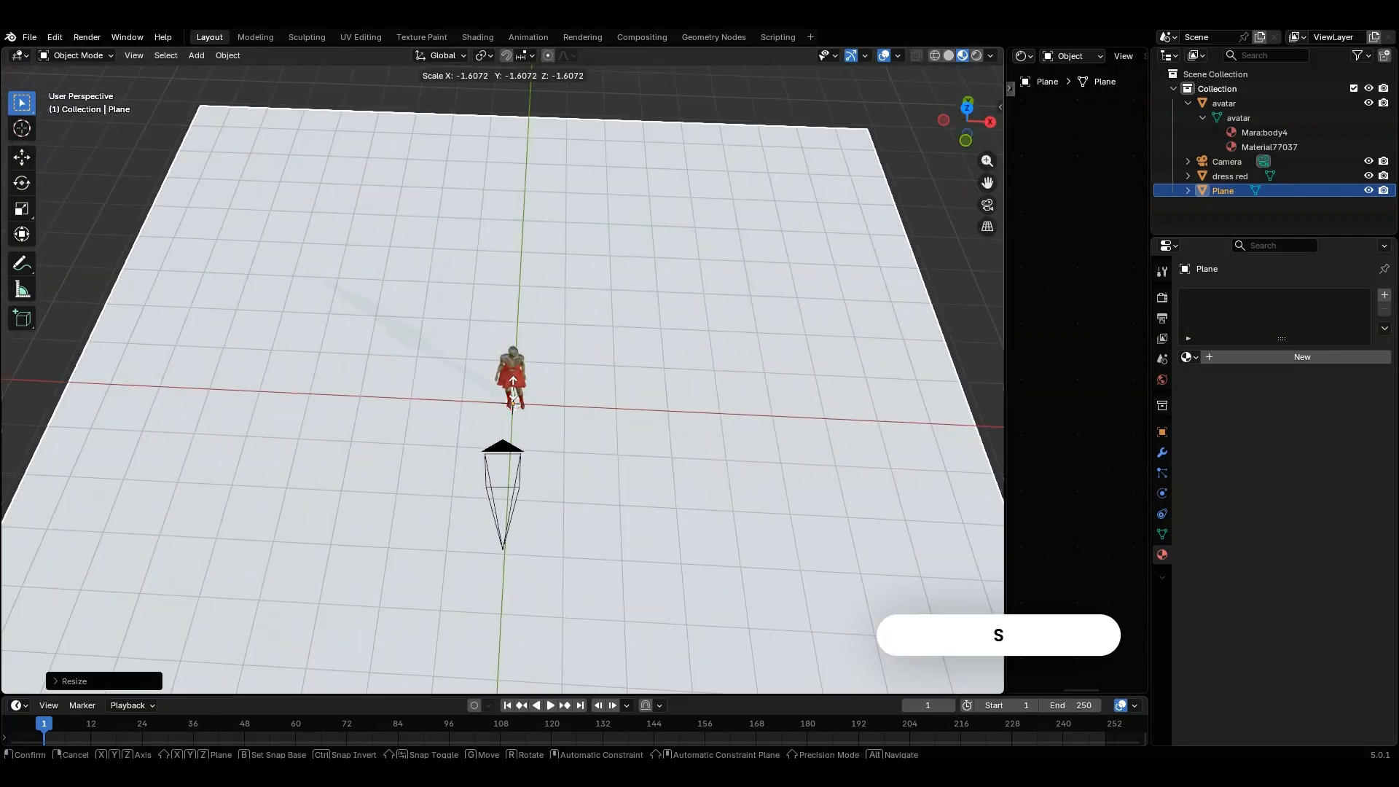
left_click(515, 401)
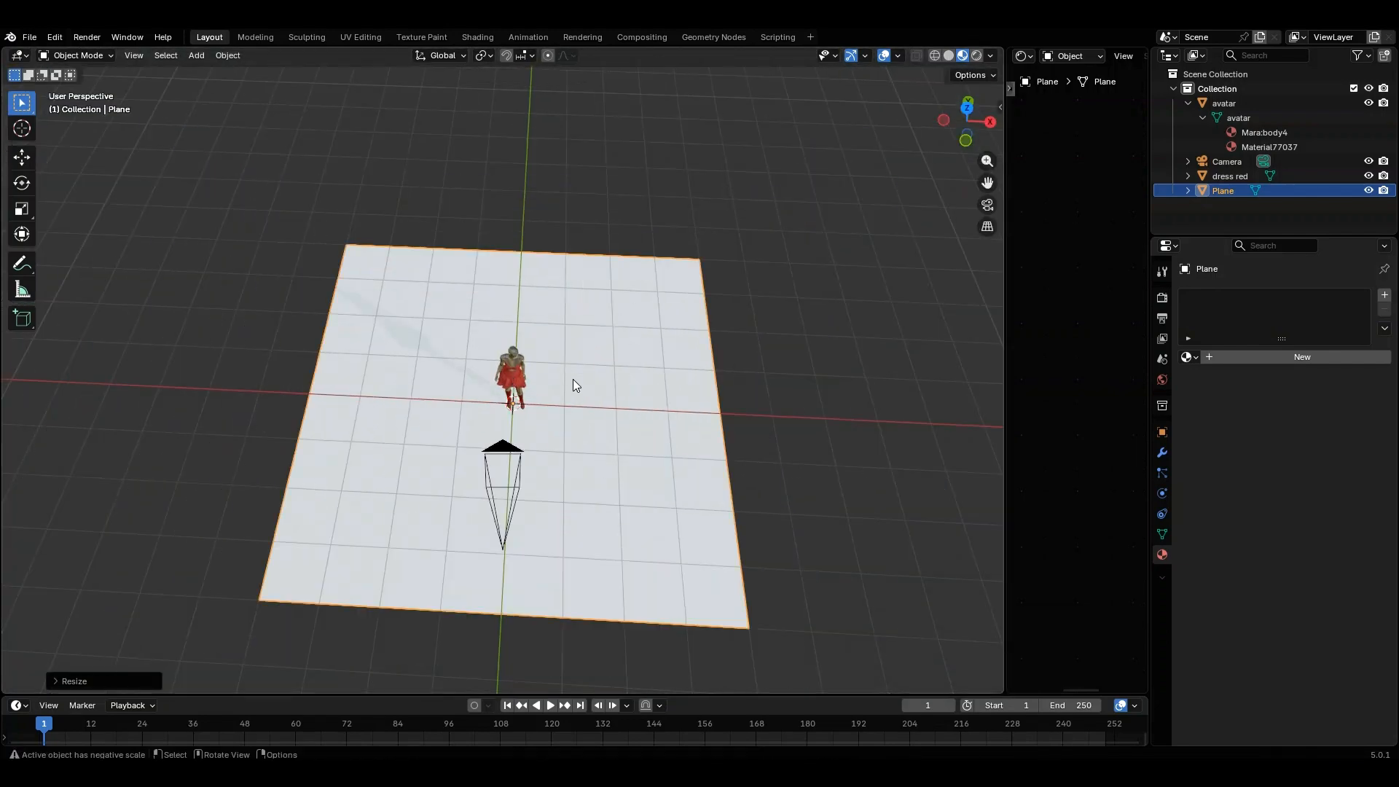
- Stretch the floor plane along the global Y axis into a long rectangle
key("s")
key("y")
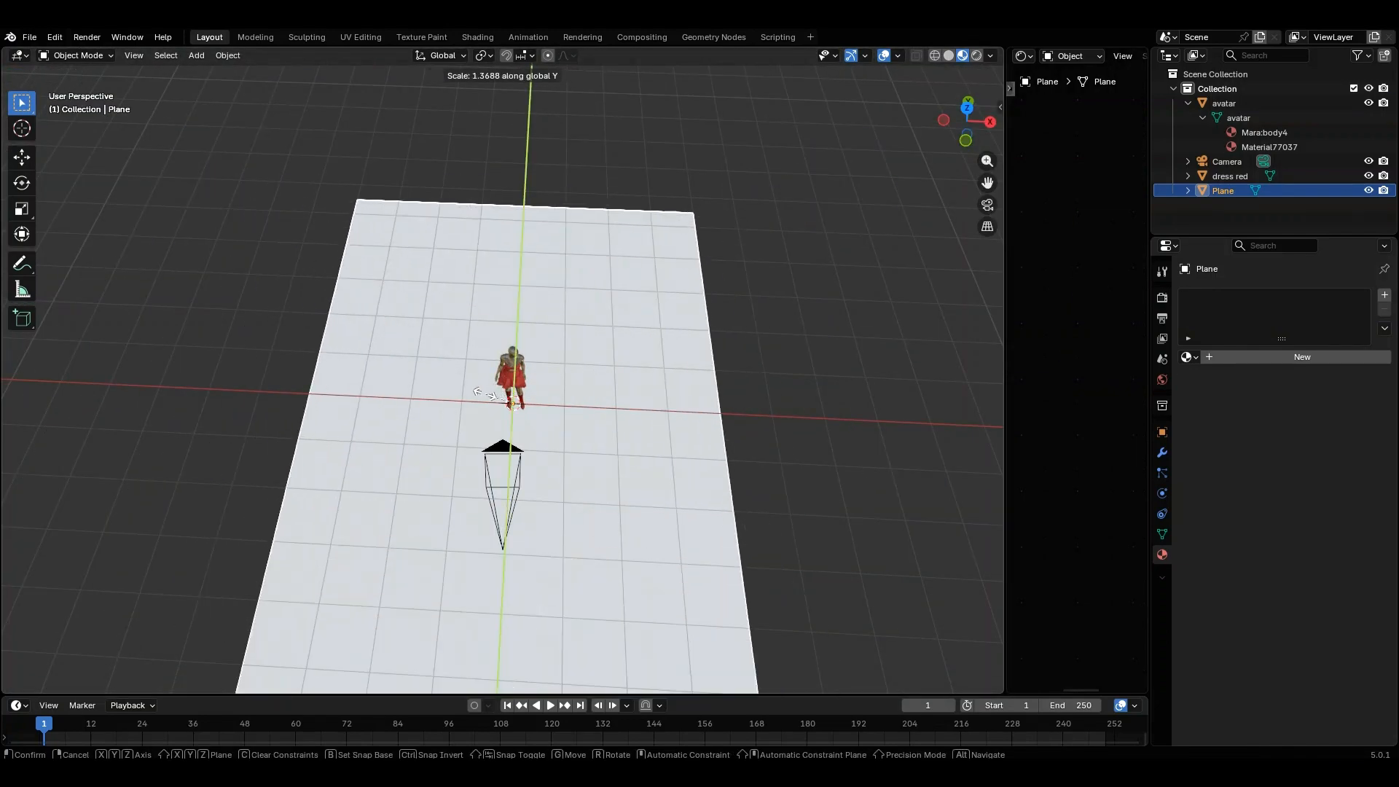
left_click(572, 436)
- Try moving the floor plane along the Z axis and undo the move
key("g")
key("z")
left_click(583, 443)
key("z")
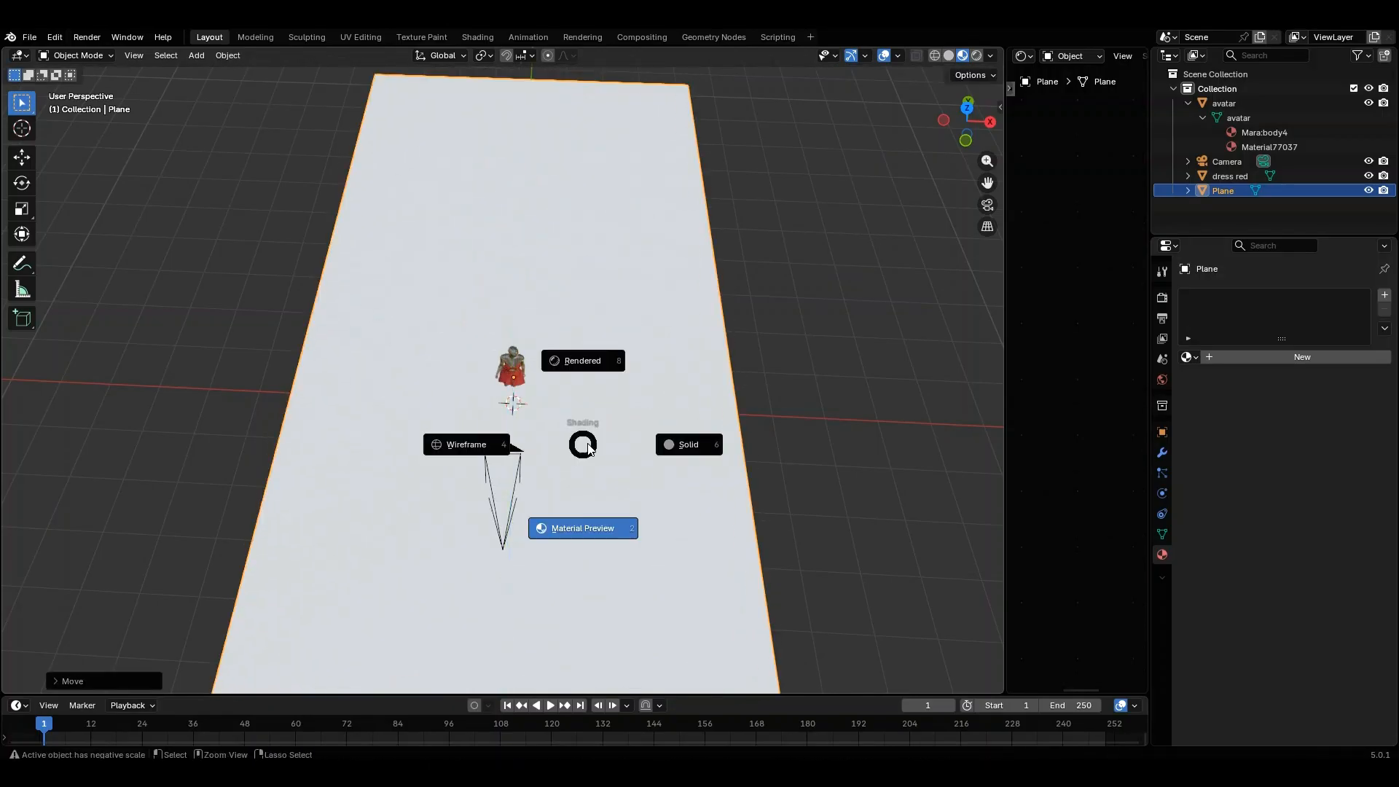
key("ctrl+z")
key("z")
left_click(567, 443)
- Reposition the floor plane so it lies beneath the avatar and the camera
middle_click_drag(695, 592, 769, 543)
key("g")
left_click(726, 558)
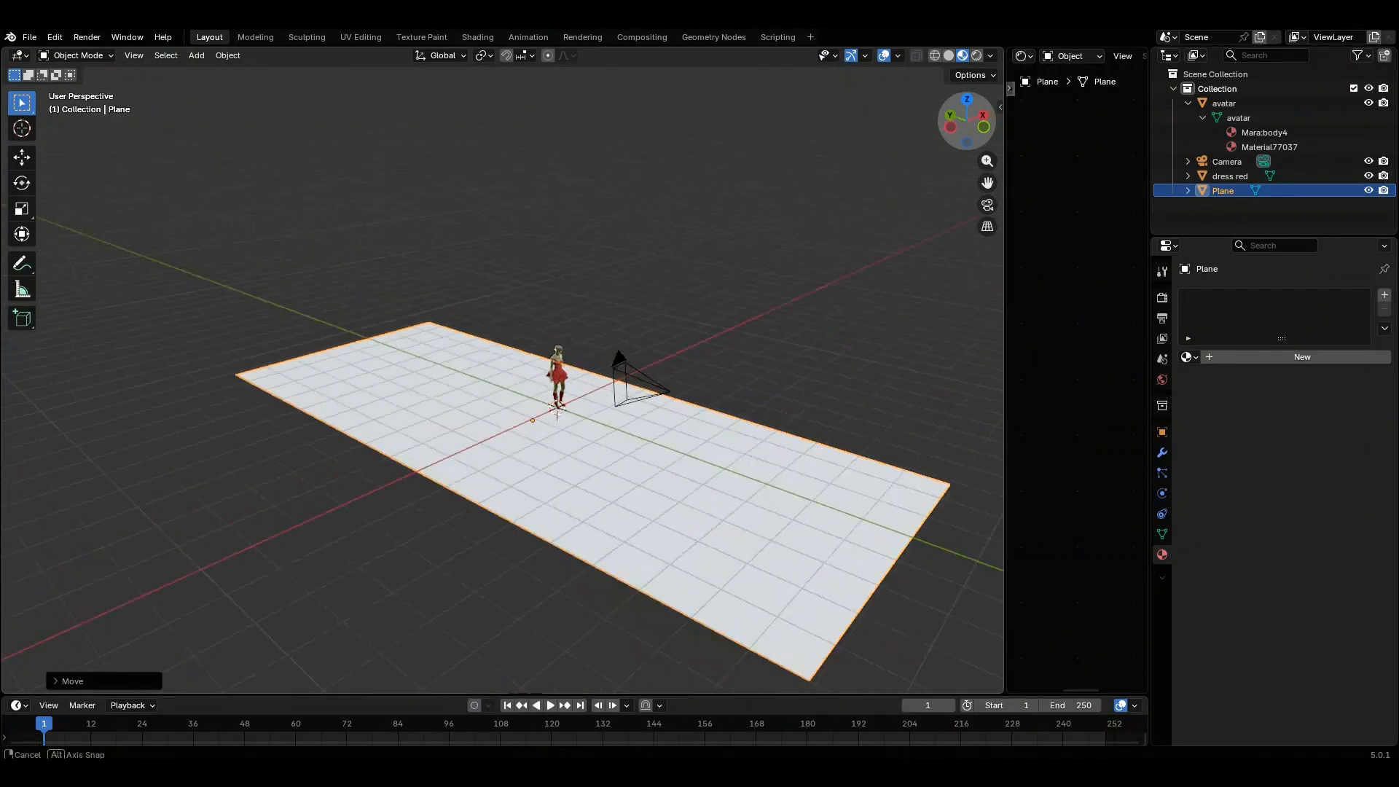
middle_click_drag(660, 477, 736, 427)
key("z")
key("g")
left_click(503, 428)
scroll(663, 539, "up", 8)
mouse_move(718, 503)
middle_mouse_down()
mouse_move(662, 540)
mouse_move(650, 445)
middle_mouse_up()
scroll(663, 539, "down", 8)
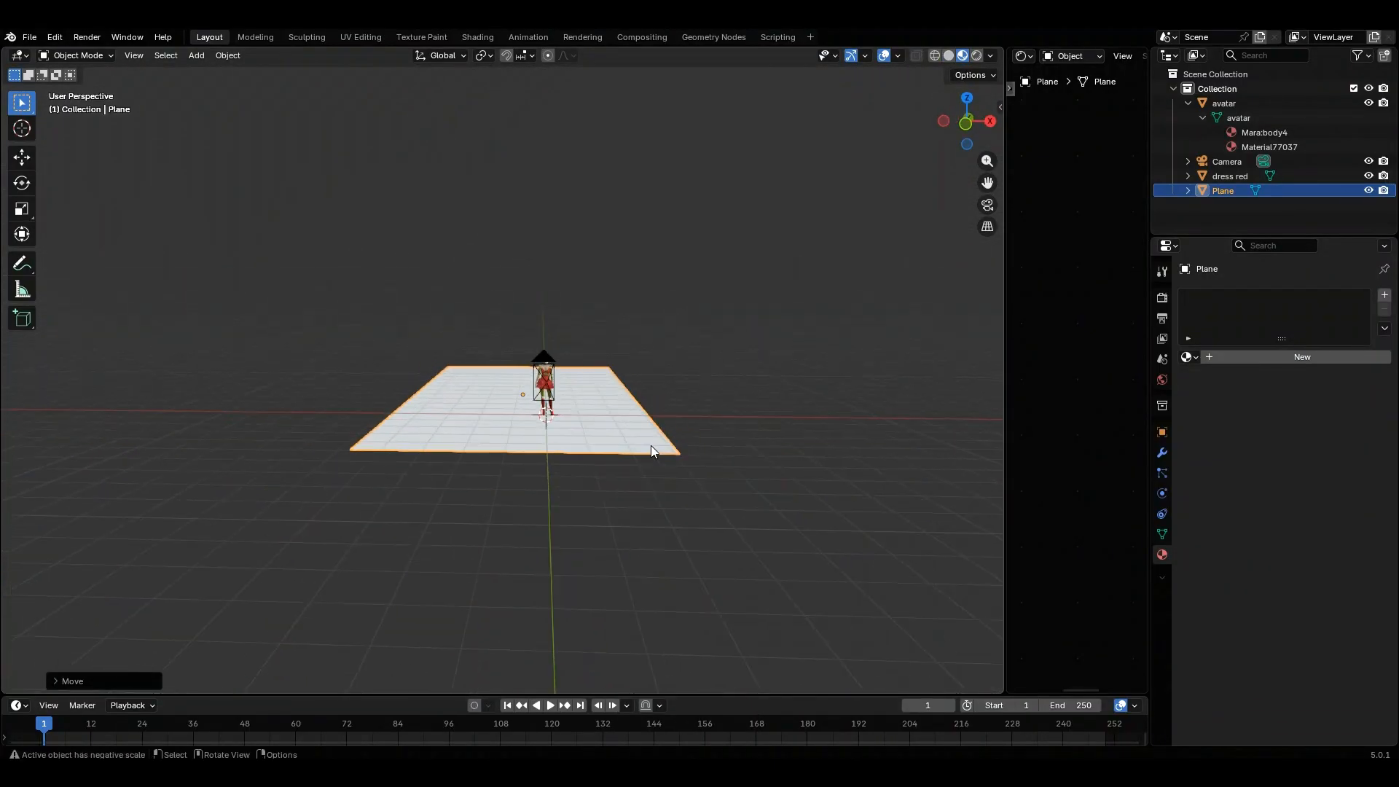
- Nudge the floor plane closer to the level of the avatar's feet
scroll(650, 446, "up", 4)
key("g")
left_click(667, 463)
key("g")
left_click(637, 494)
scroll(637, 493, "down", 4)
middle_click_drag(637, 493, 674, 503, "shift")
scroll(674, 503, "up", 4)
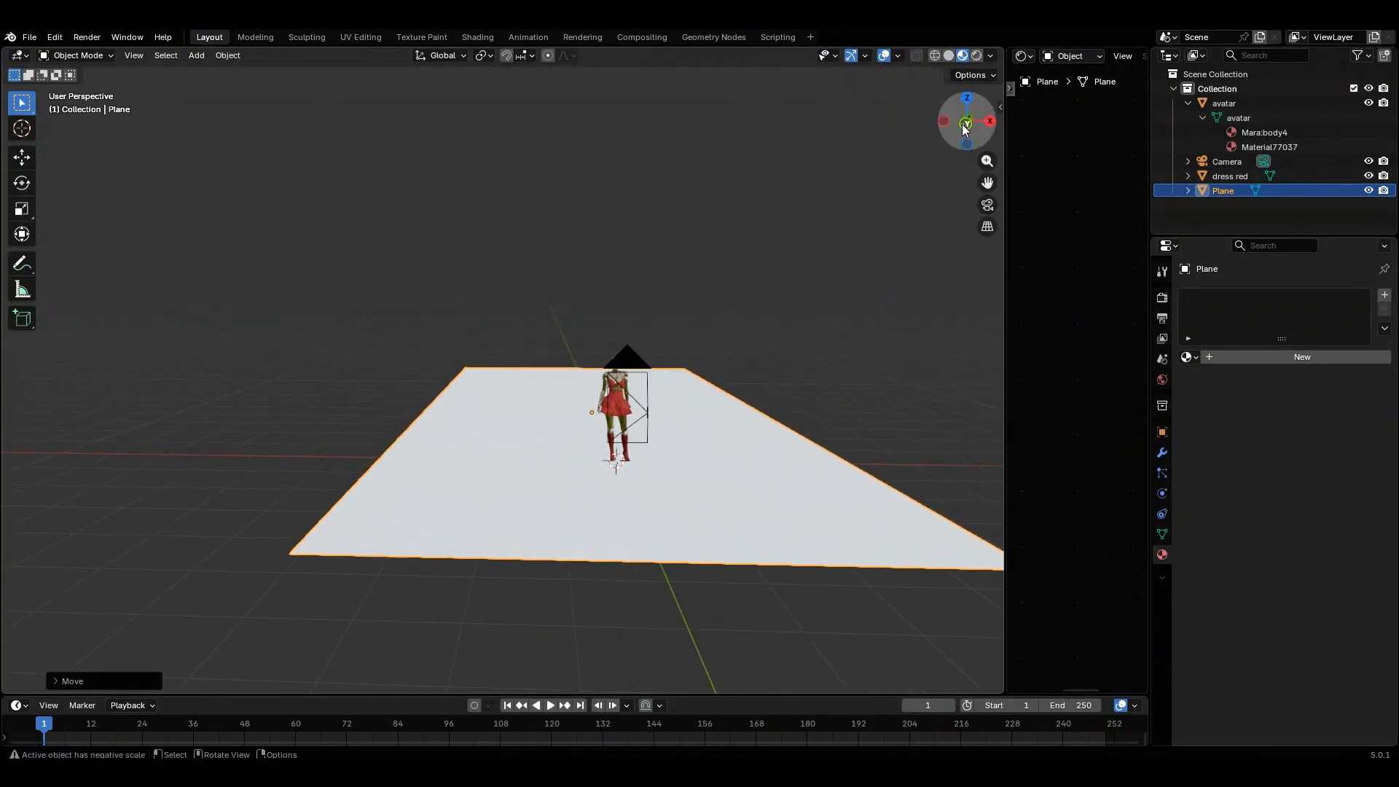
- Fine-tune the floor plane's position in a front view and check the framing through the camera
left_click_drag(962, 130, 1122, 124)
key("g")
left_click(473, 456)
left_click(987, 205)
left_click(987, 204)
key("g")
left_click(546, 454)
left_click(987, 205)
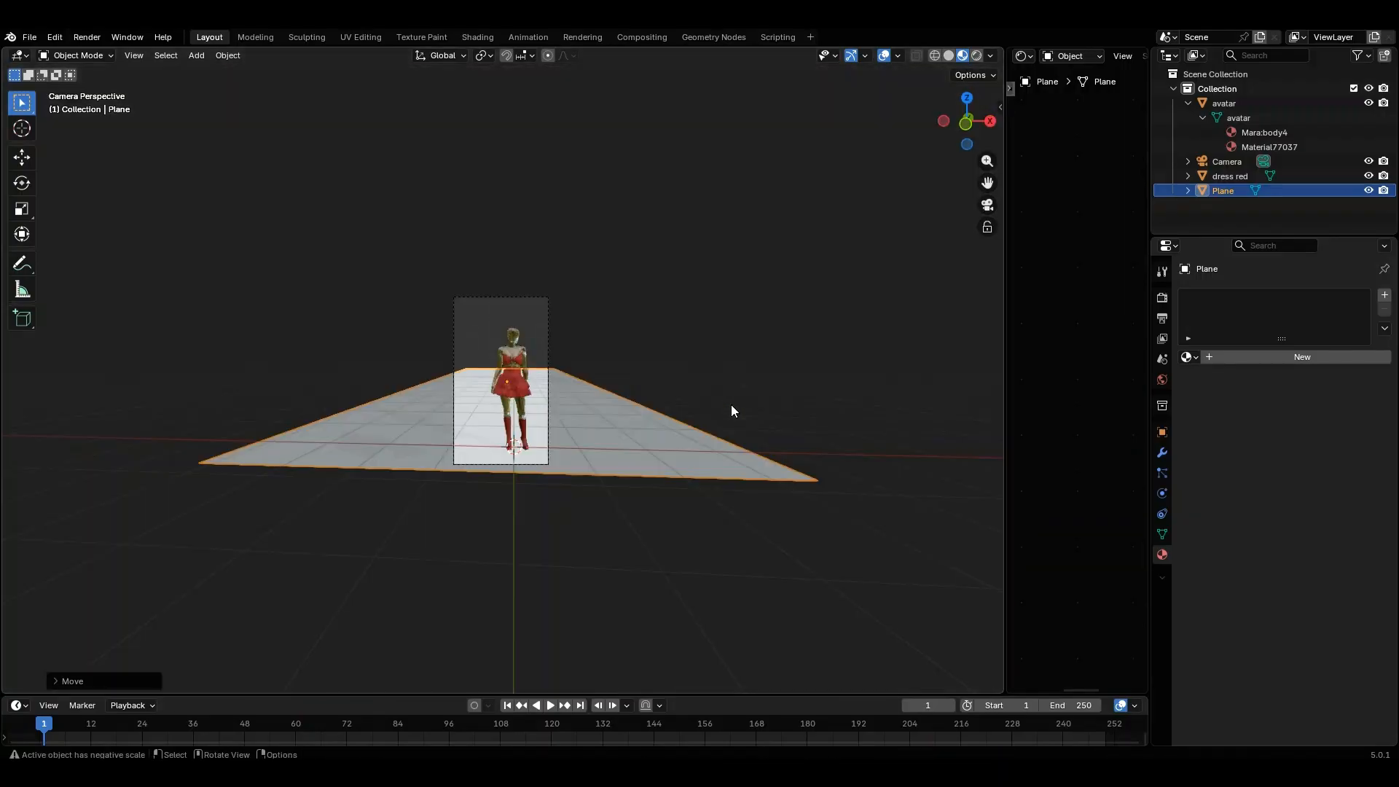
- Inspect the avatar on the floor plane from the front and deselect the plane
scroll(528, 458, "up", 4)
middle_click_drag(527, 458, 841, 561)
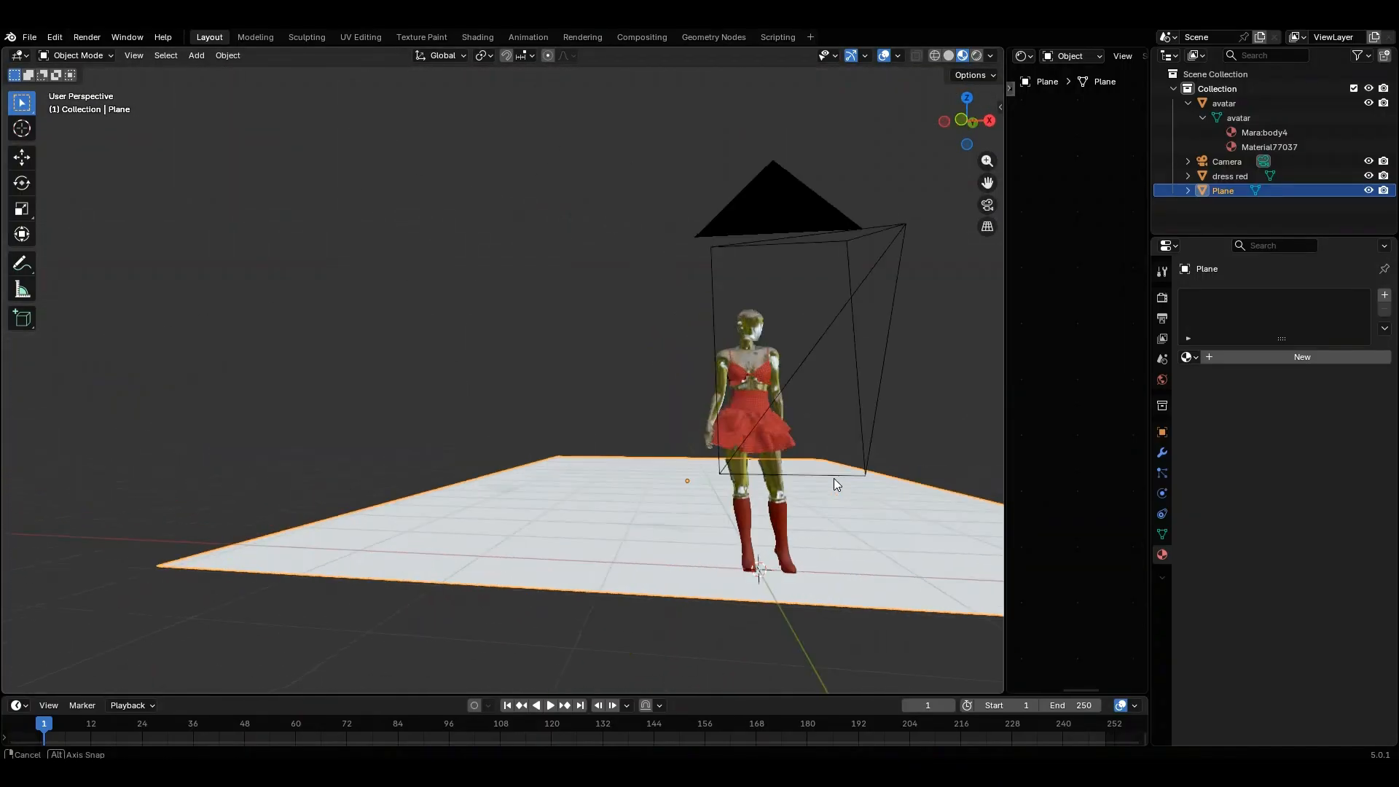
scroll(967, 517, "up", 4)
scroll(966, 517, "down", 4)
key("KP_1")
middle_click_drag(872, 393, 840, 374)
scroll(840, 375, "up", 4)
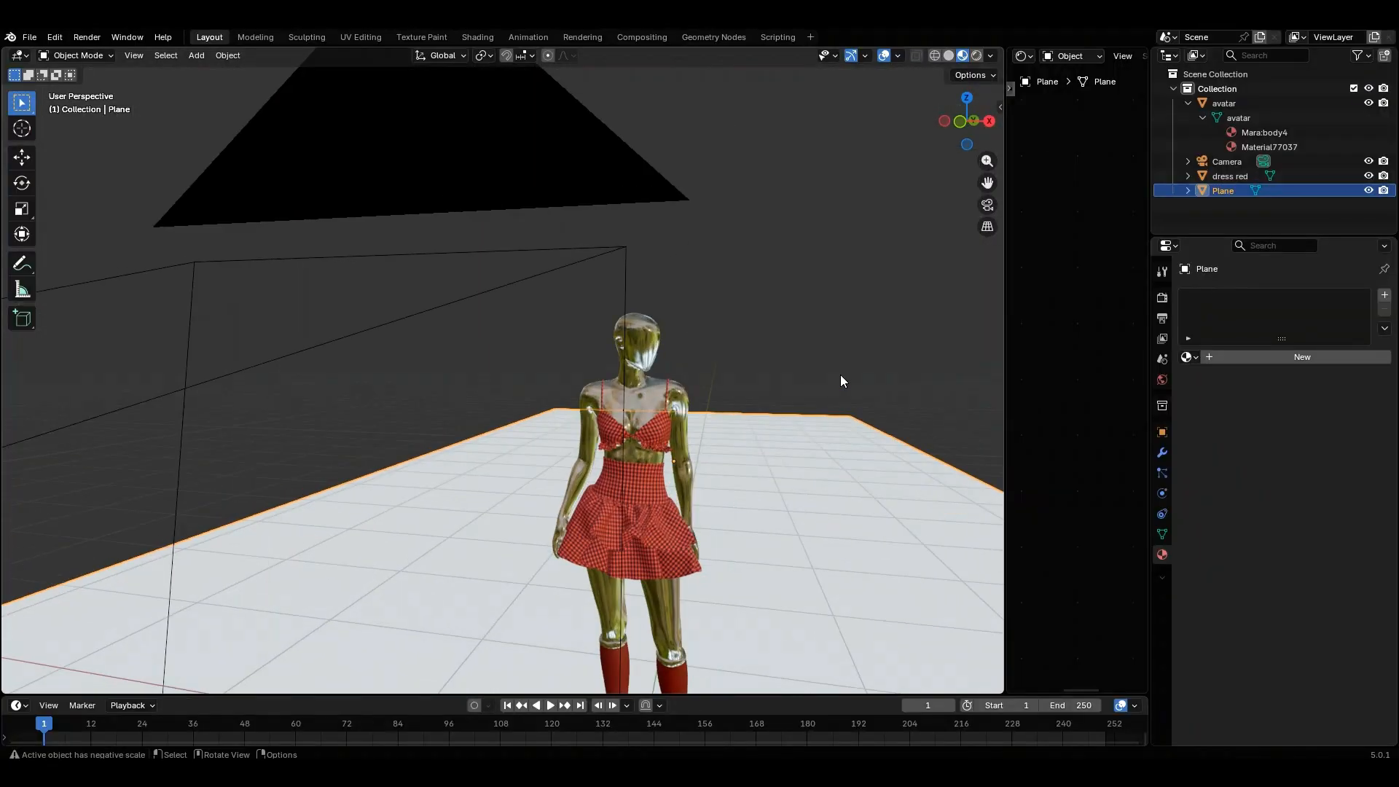
left_click(840, 374)
- Check the online access setting and the A.N.T.Landscape extension in Preferences, and close the window
left_click(55, 37)
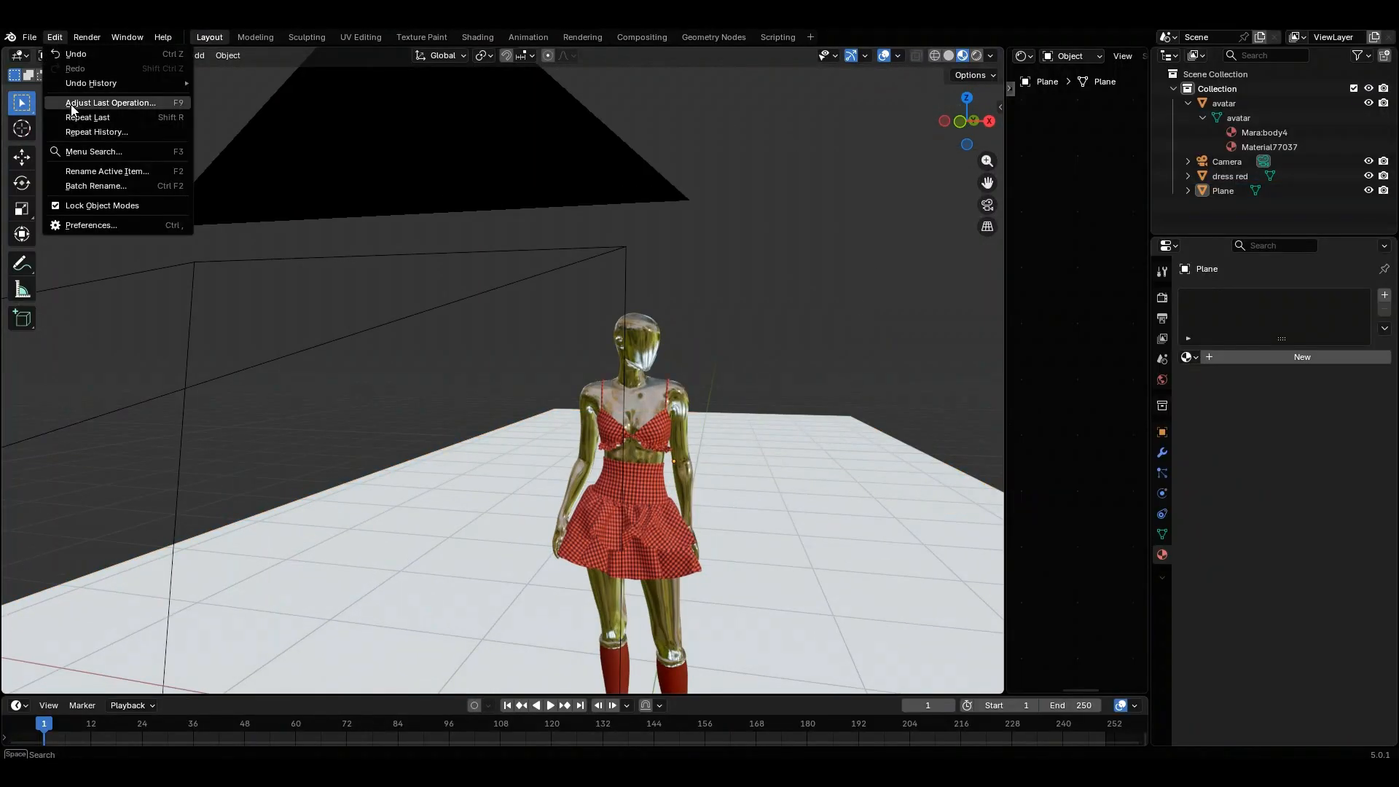
left_click(99, 225)
left_click(277, 392)
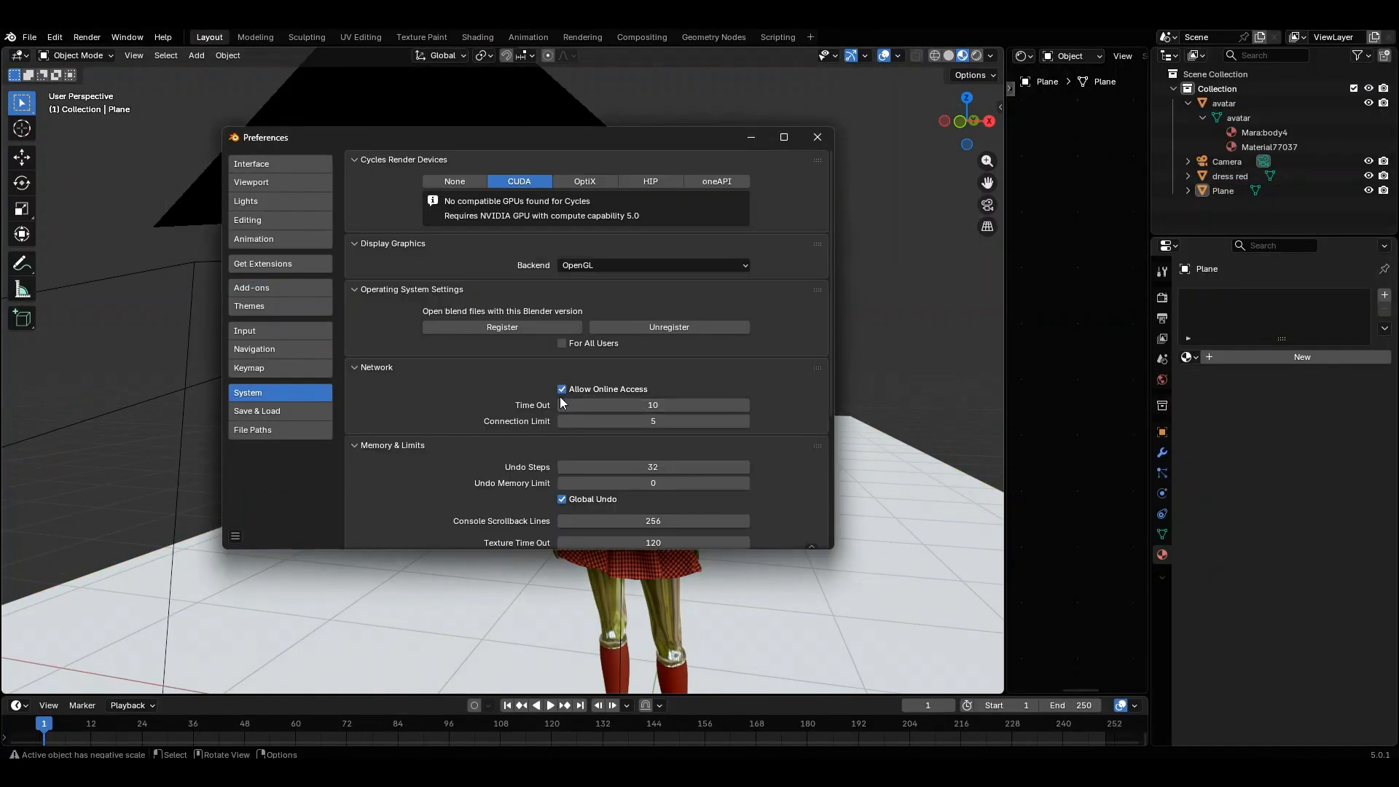
left_click(298, 270)
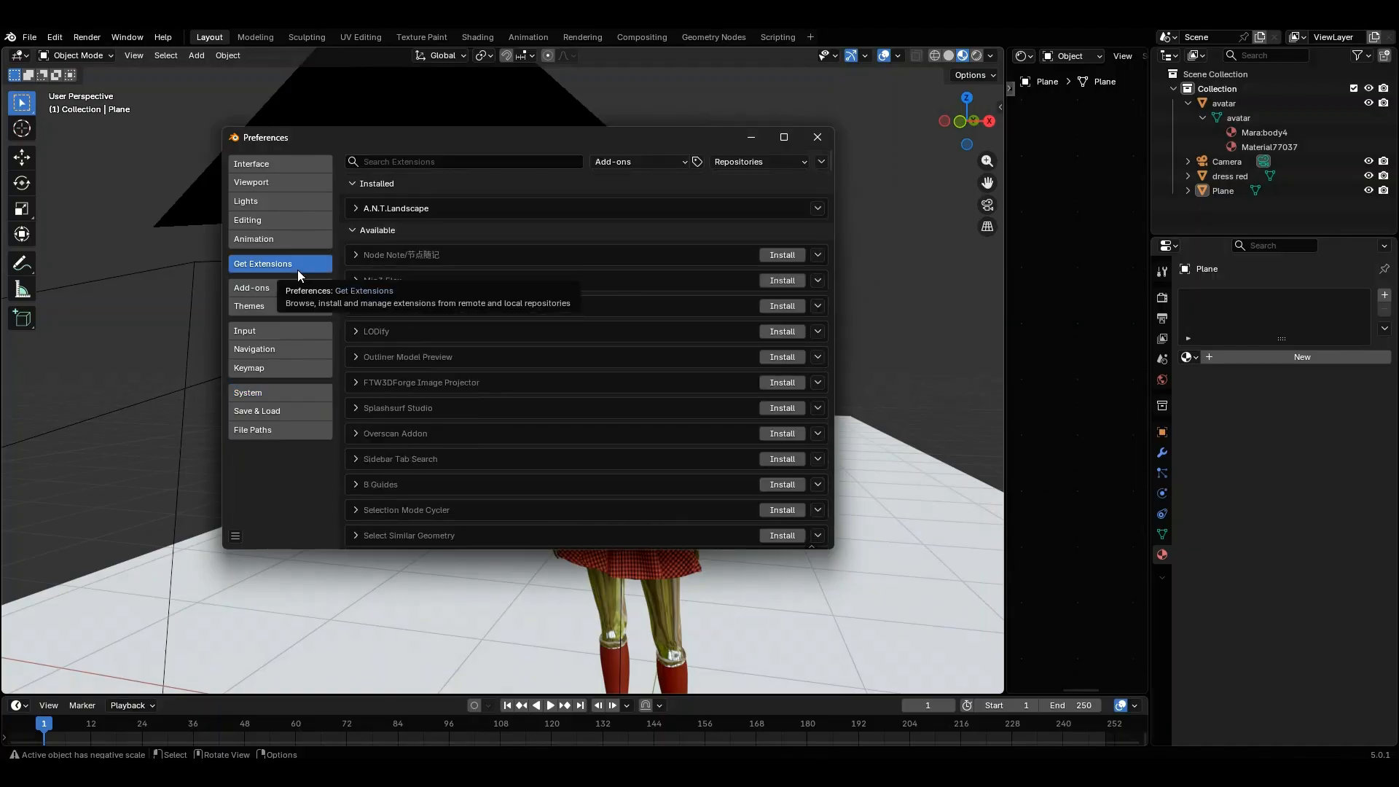
left_click(354, 209)
left_click(354, 210)
left_click(817, 137)
- Add an A.N.T. Landscape mesh at the avatar's feet
middle_click_drag(881, 295, 828, 467)
scroll(836, 470, "down", 3)
scroll(823, 467, "up", 2)
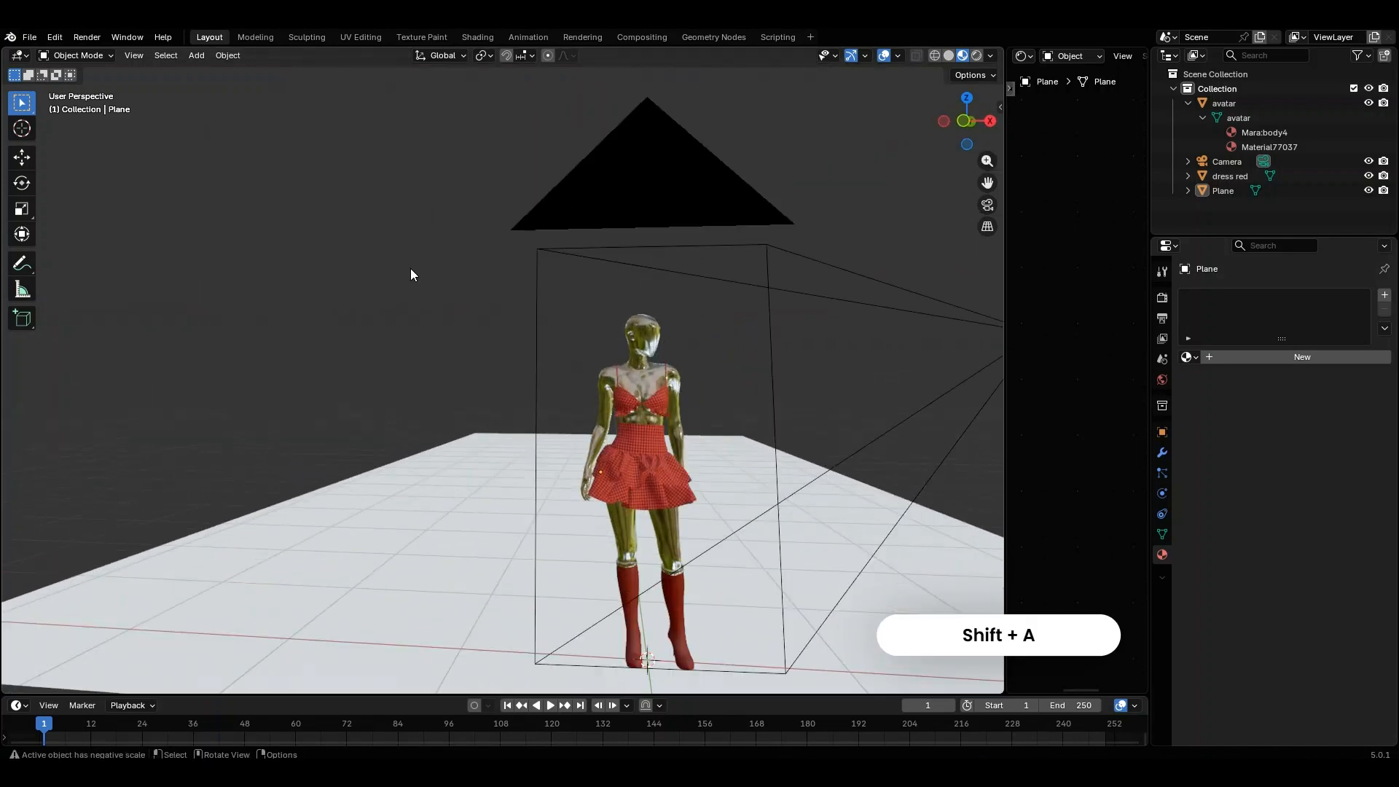
key("shift+a")
mouse_move(409, 269)
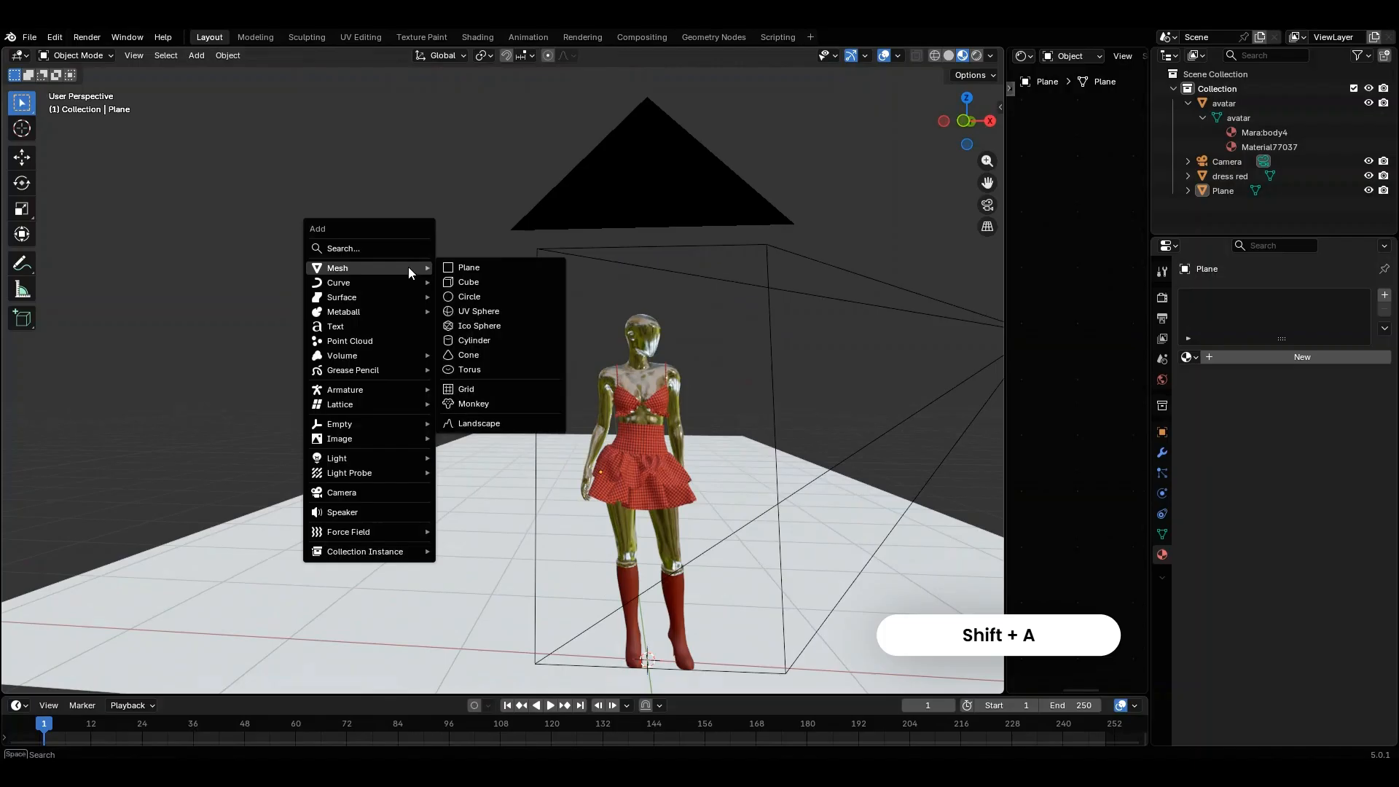
key("space")
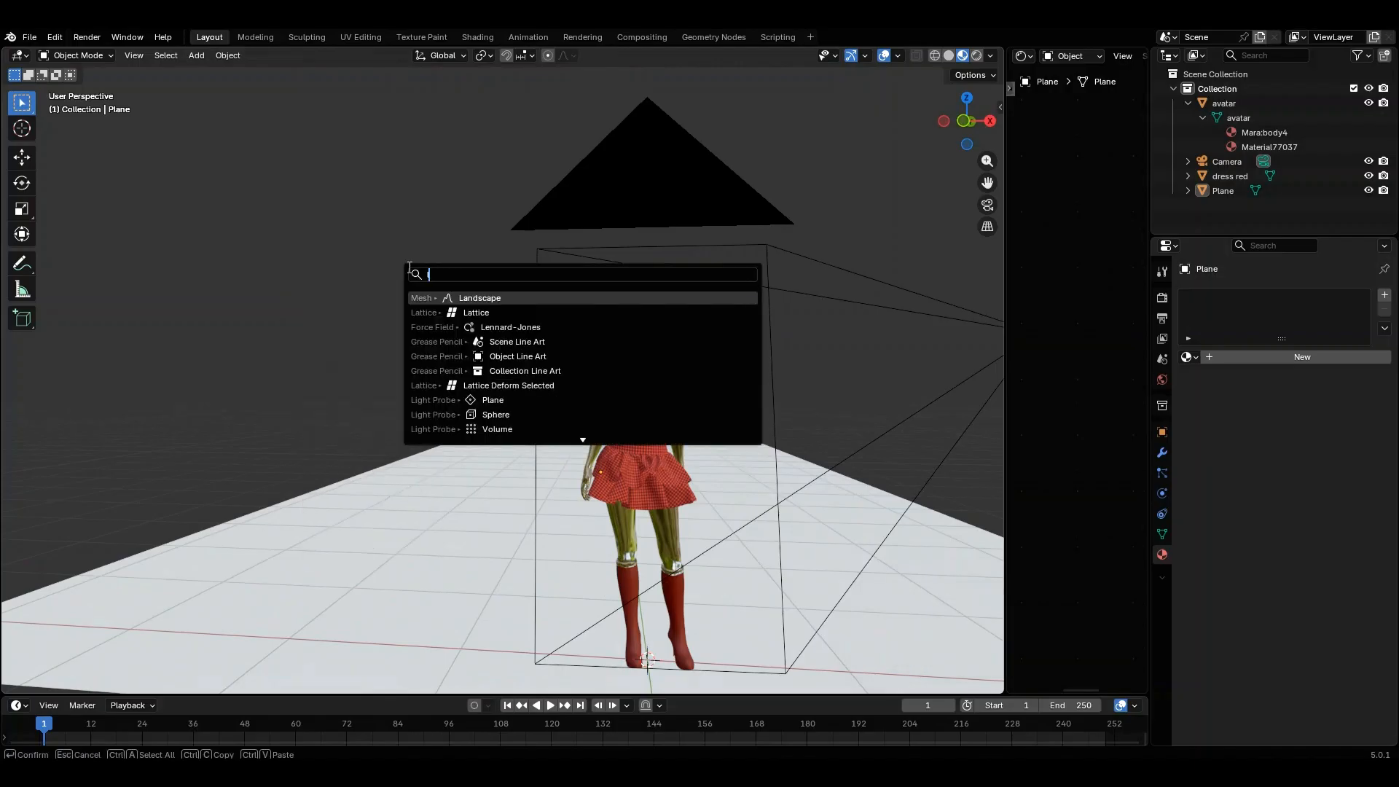
left_click(492, 299)
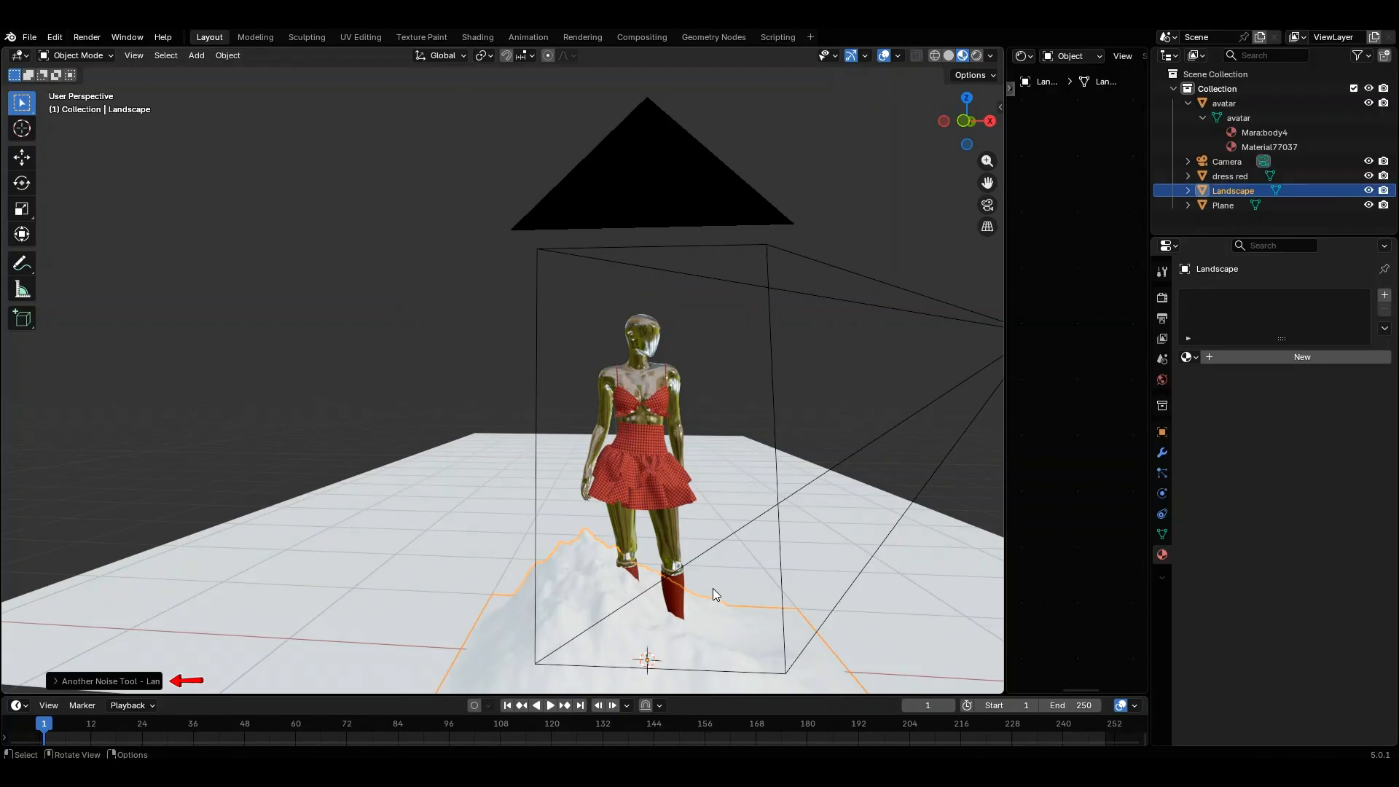
- Set the landscape's Random Seed to 6 and enlarge its mesh size
left_click(124, 682)
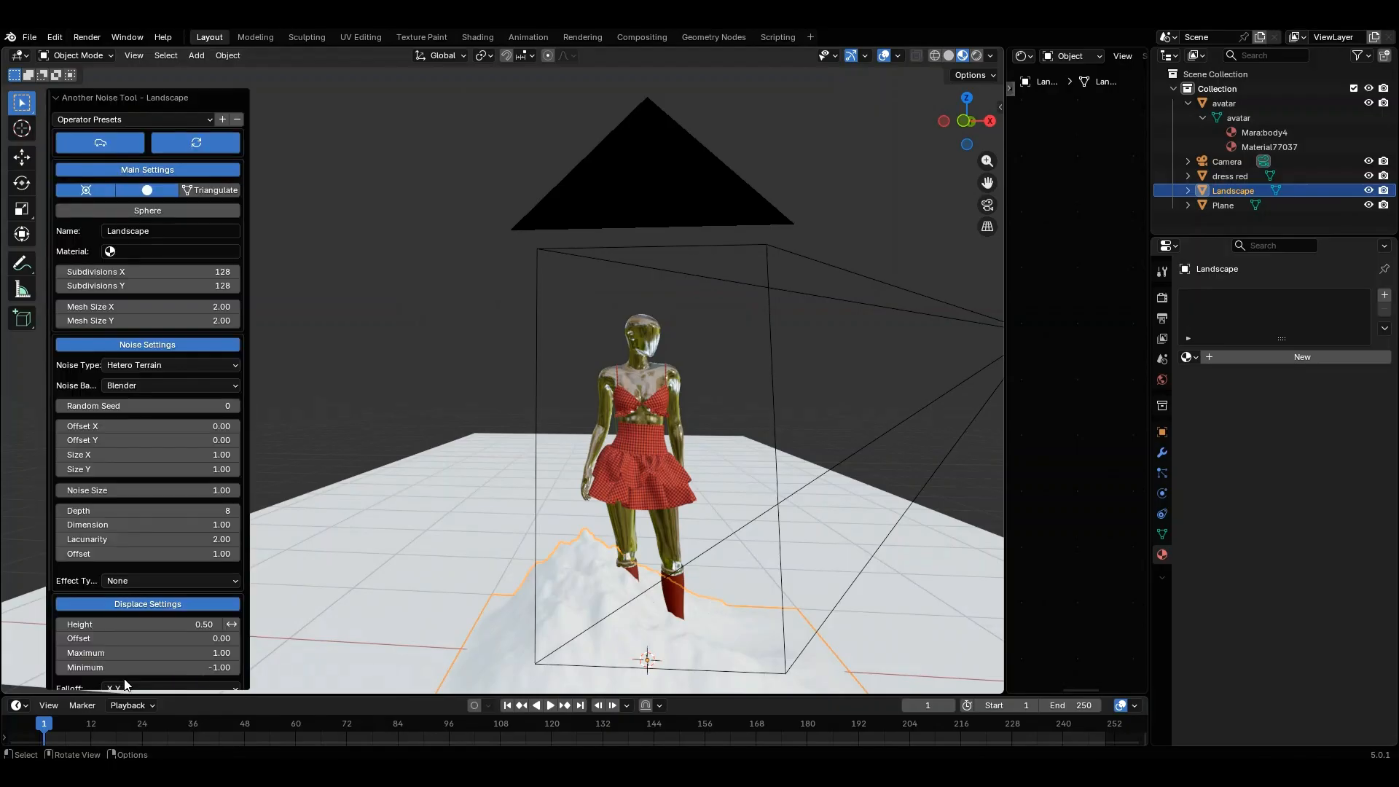
left_click_drag(108, 405, 155, 405)
middle_click_drag(624, 554, 658, 571)
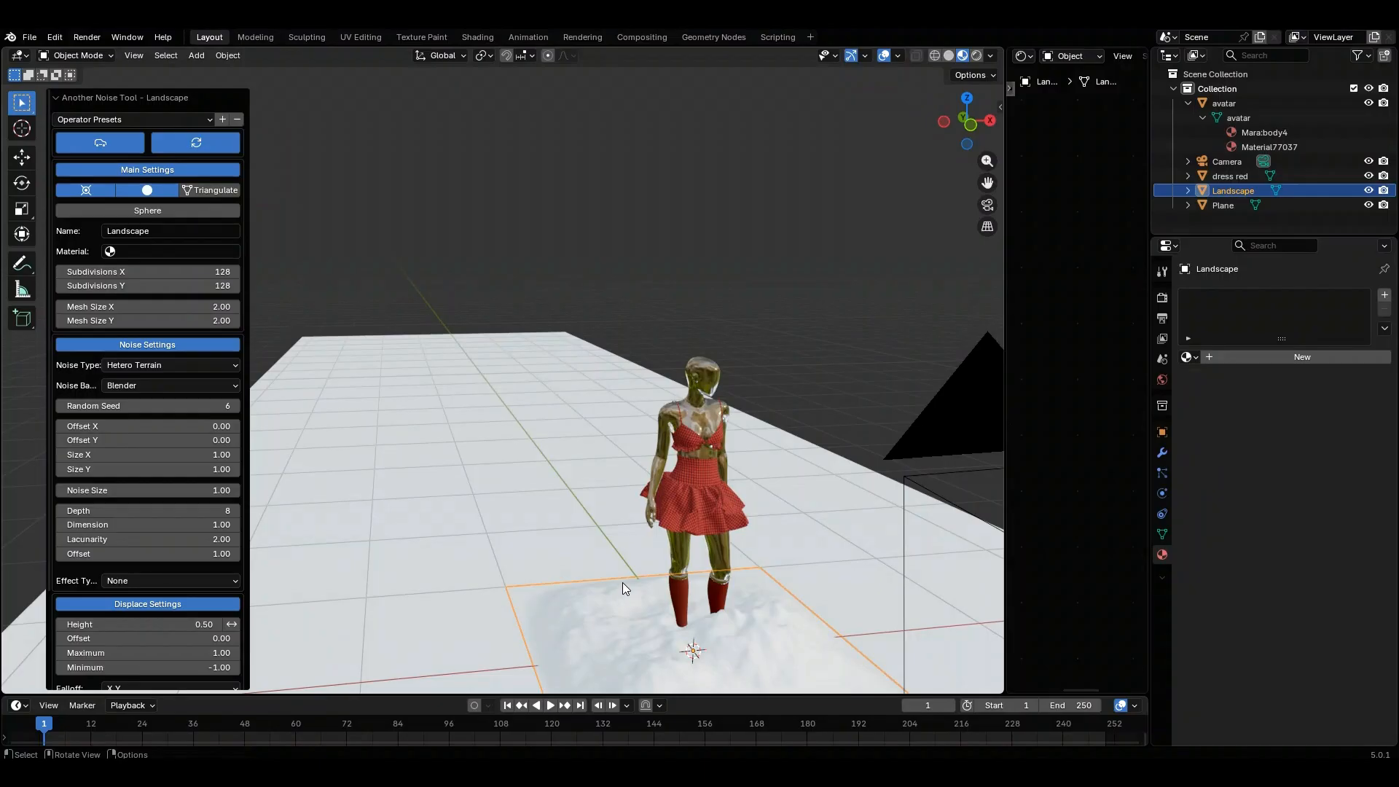
left_click_drag(157, 307, 212, 324)
scroll(554, 452, "down", 4)
left_click(437, 437, "shift")
key("g")
key("ctrl+z")
key("ctrl+z")
- Add a second landscape mesh with a 7.40 by 7.34 mesh size and set its displacement Height to 0.26
key("shift+a")
type("l")
key("Return")
scroll(212, 323, "down", 4)
mouse_move(203, 516)
left_mouse_down()
mouse_move(171, 516)
mouse_move(203, 516)
left_mouse_up()
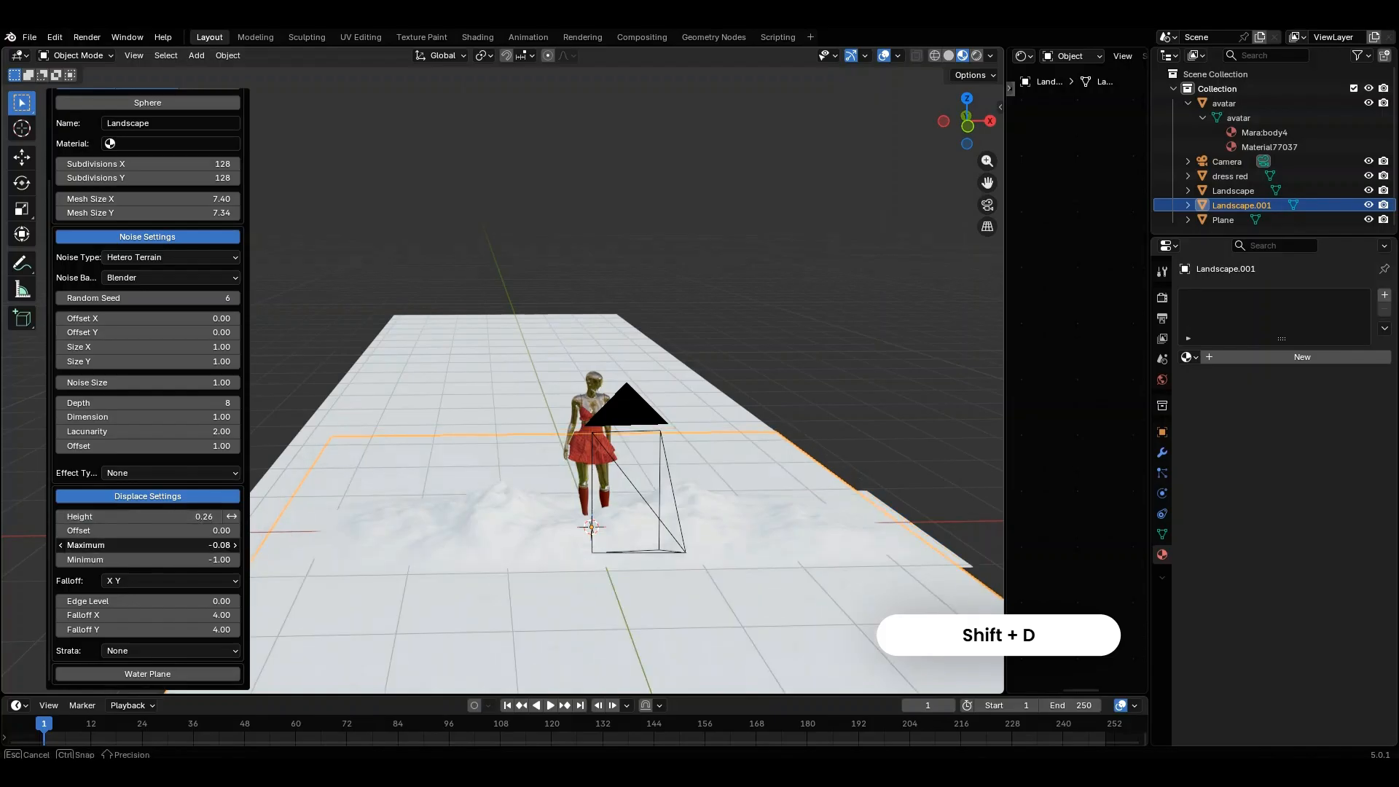
- Lower the second landscape by about 0.15 m so its terrain sits closer to the floor plane
key("y")
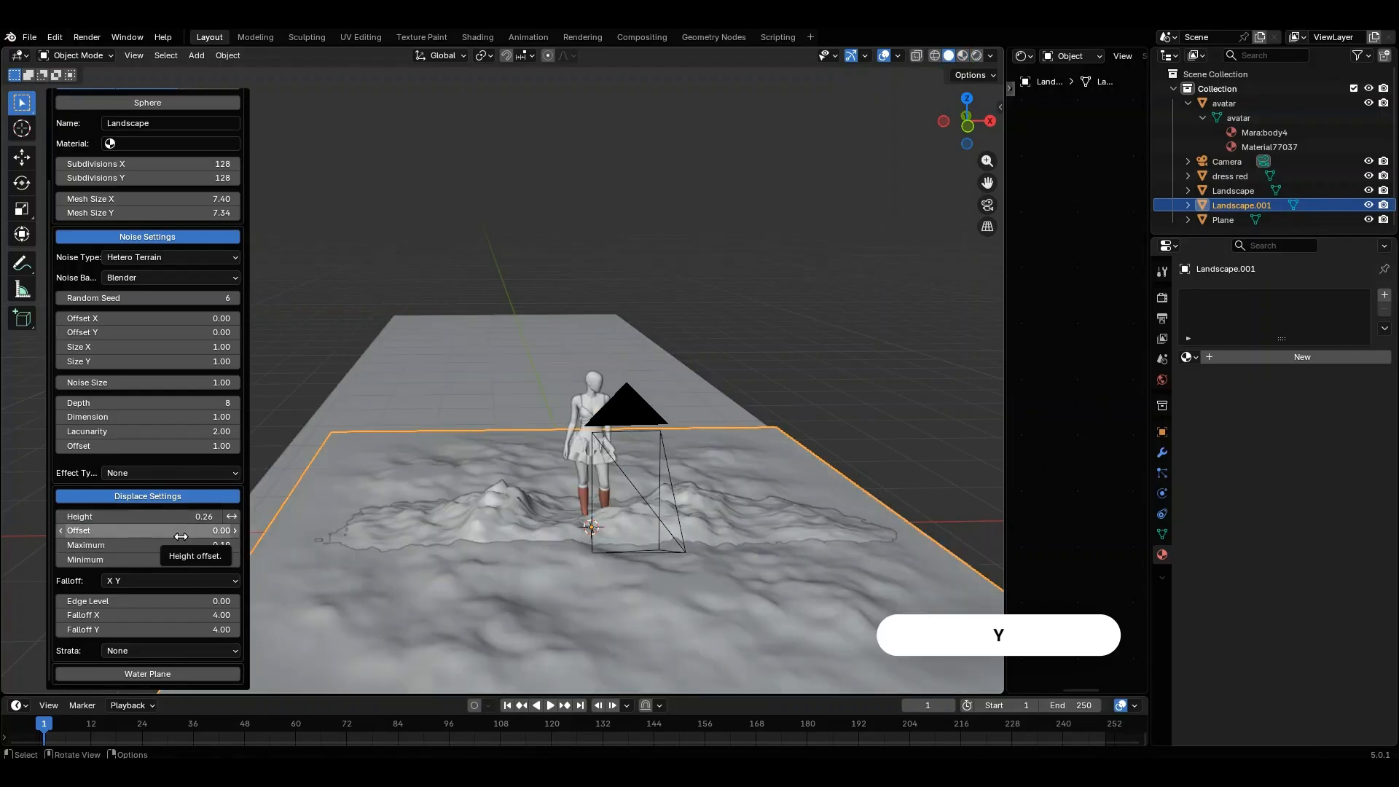
key("g")
left_click(373, 534)
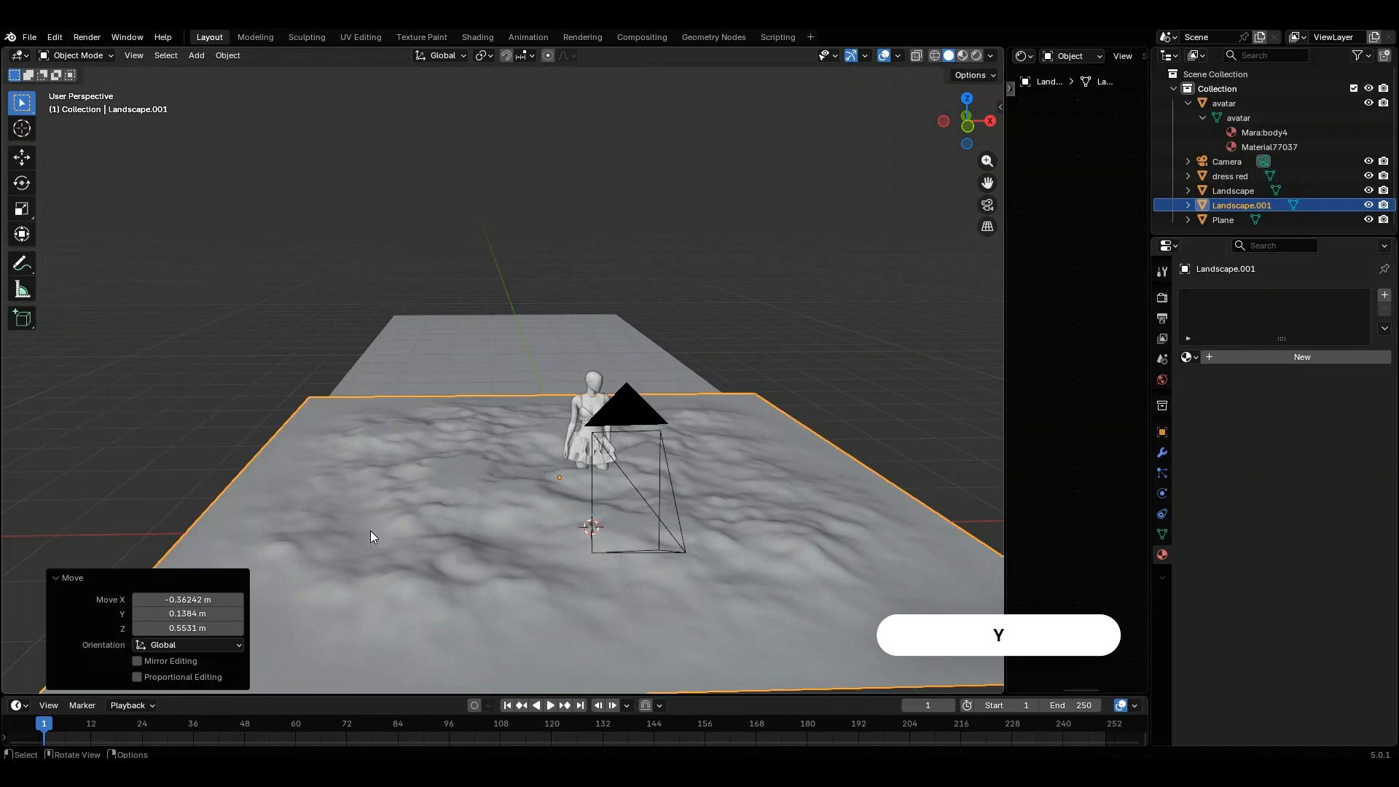
key("g")
left_click(392, 624)
- Move the second landscape about 3.03 m along Y so it extends behind the avatar
scroll(620, 557, "down", 3)
middle_click_drag(619, 558, 699, 545)
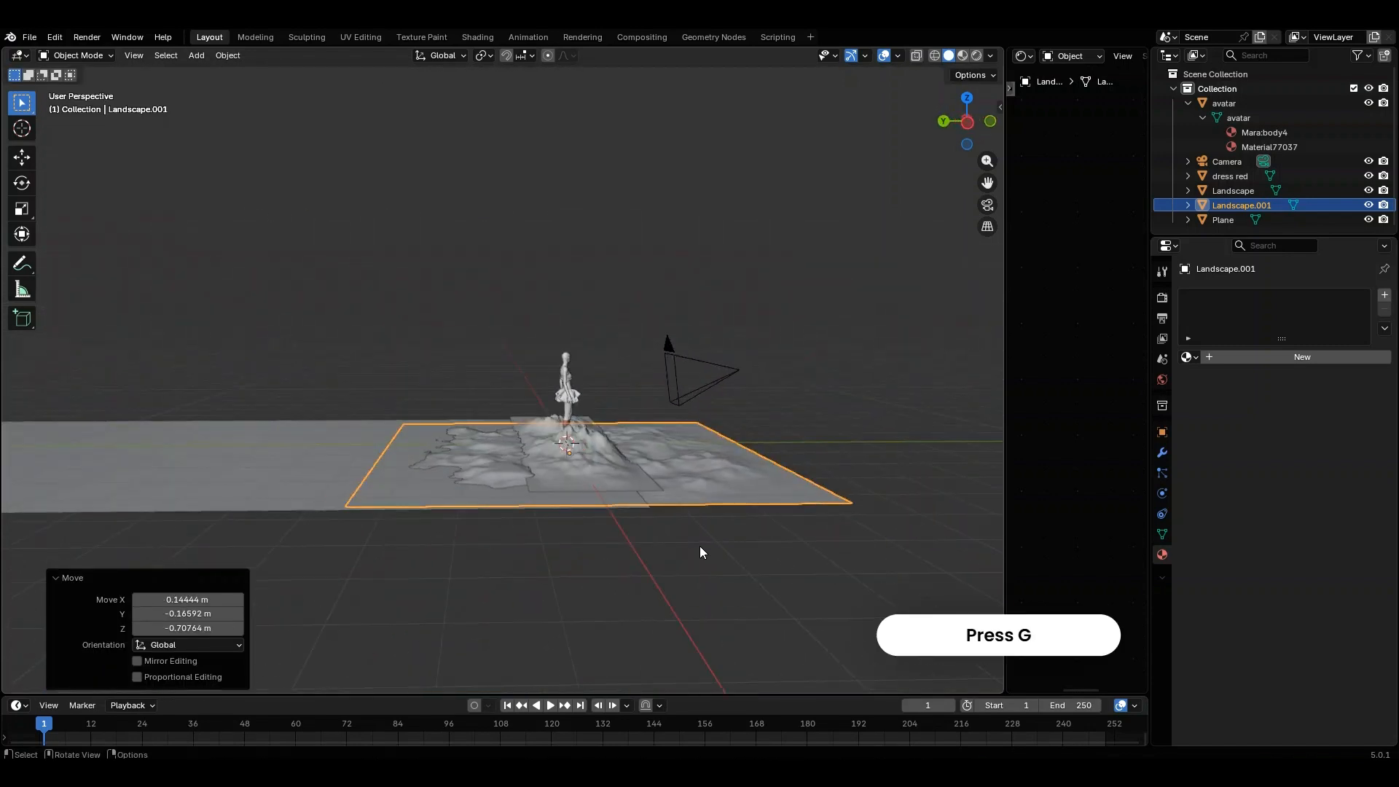
scroll(634, 507, "up", 1)
key("g")
left_click(447, 507)
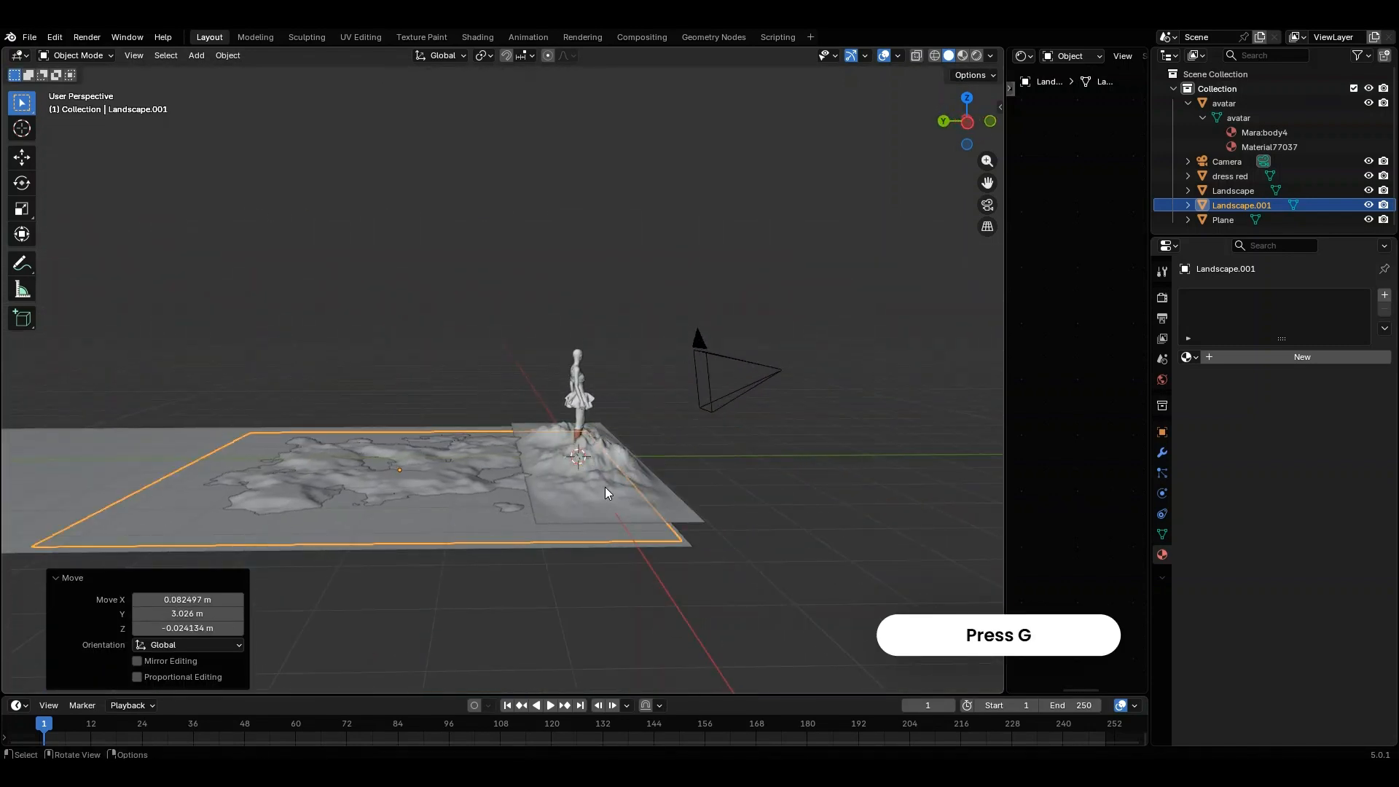
- Move the first landscape about 0.8 m along Y so it sits behind the avatar
left_click(606, 488, "shift")
left_click(617, 492, "shift")
key("g")
left_click(615, 491)
left_click(615, 491)
key("g")
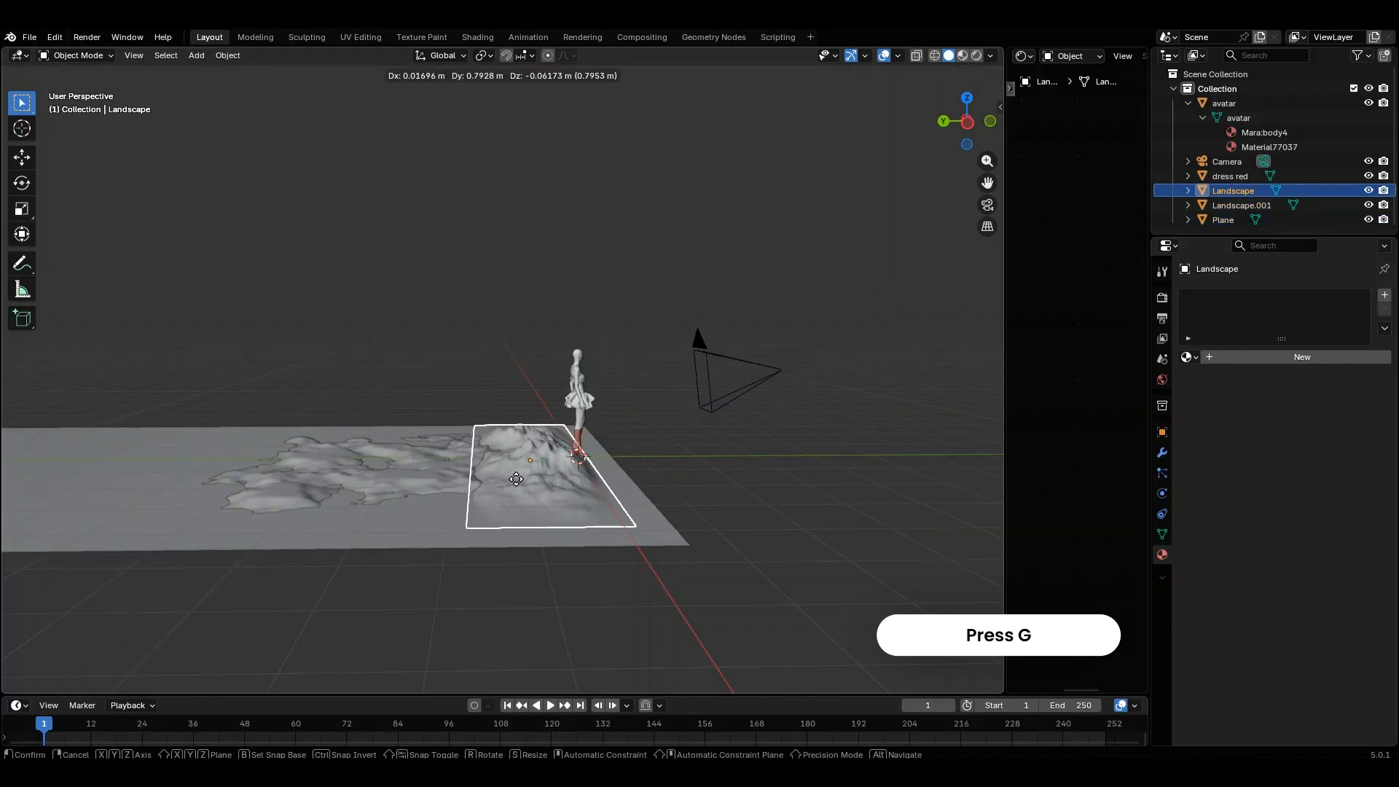
left_click(554, 495)
- Move the second landscape about 0.97 m farther back along Y, raising it about 0.02 m
left_click(391, 478)
key("g")
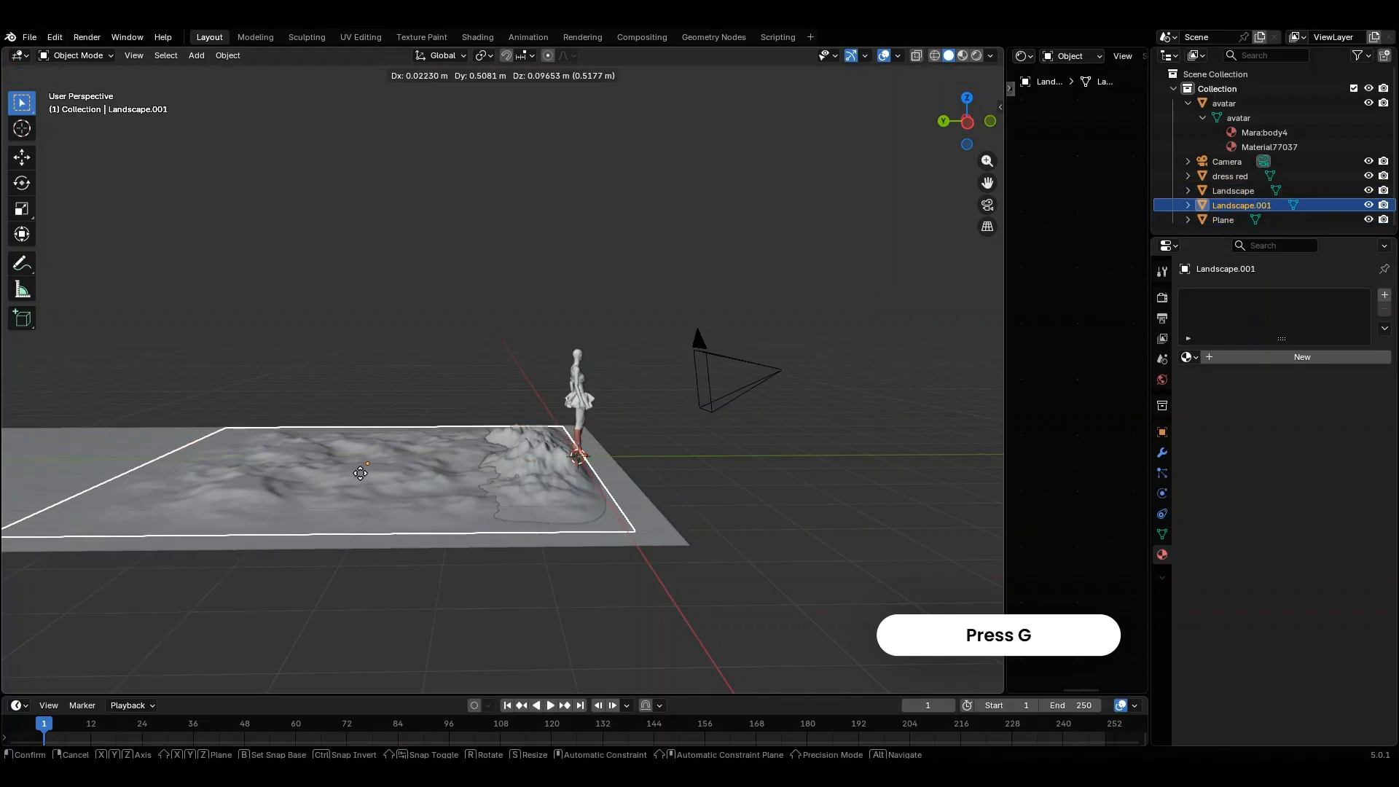
left_click(359, 478)
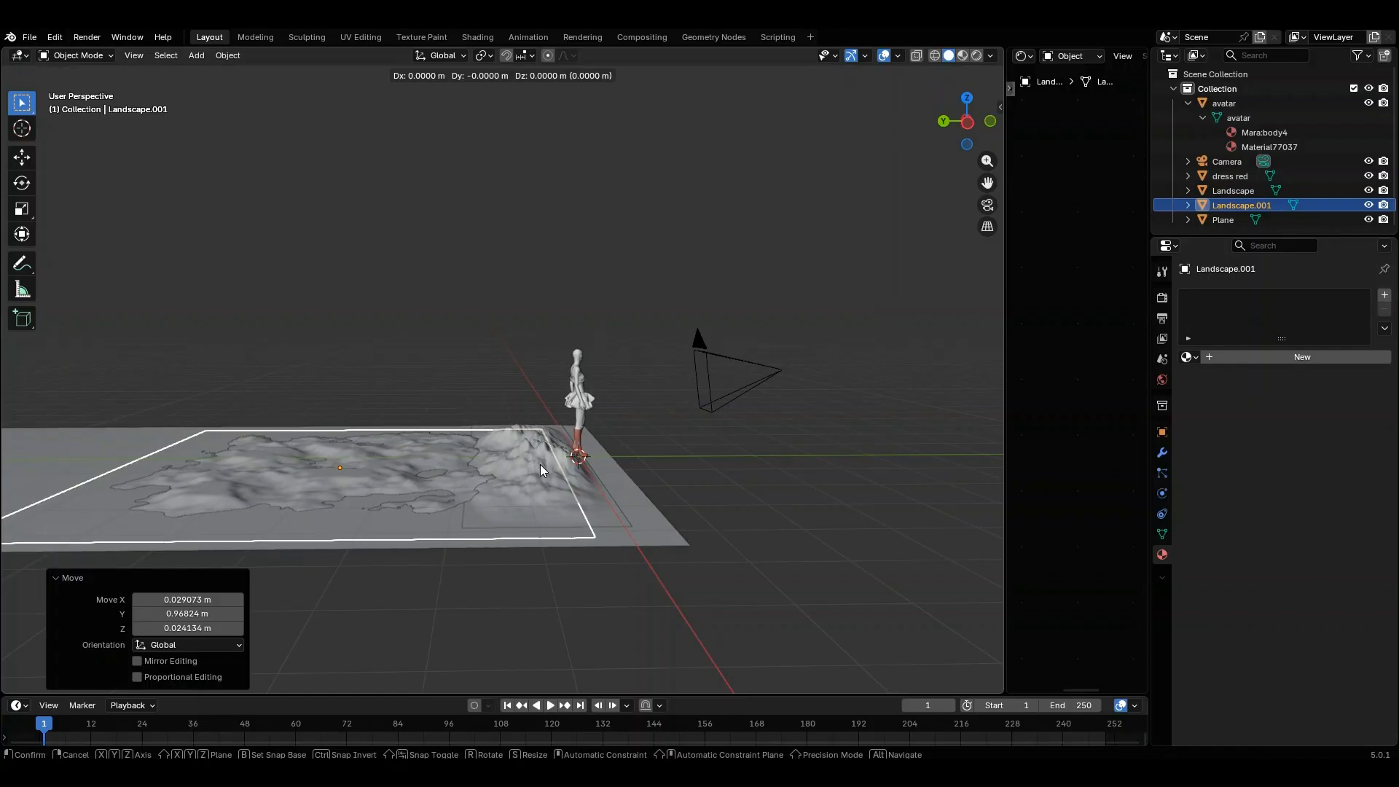
- Adjust the first landscape's position near the avatar's feet and check it through the camera view
left_click(590, 487)
key("g")
left_click(589, 491)
key("KP_0")
left_click(810, 355)
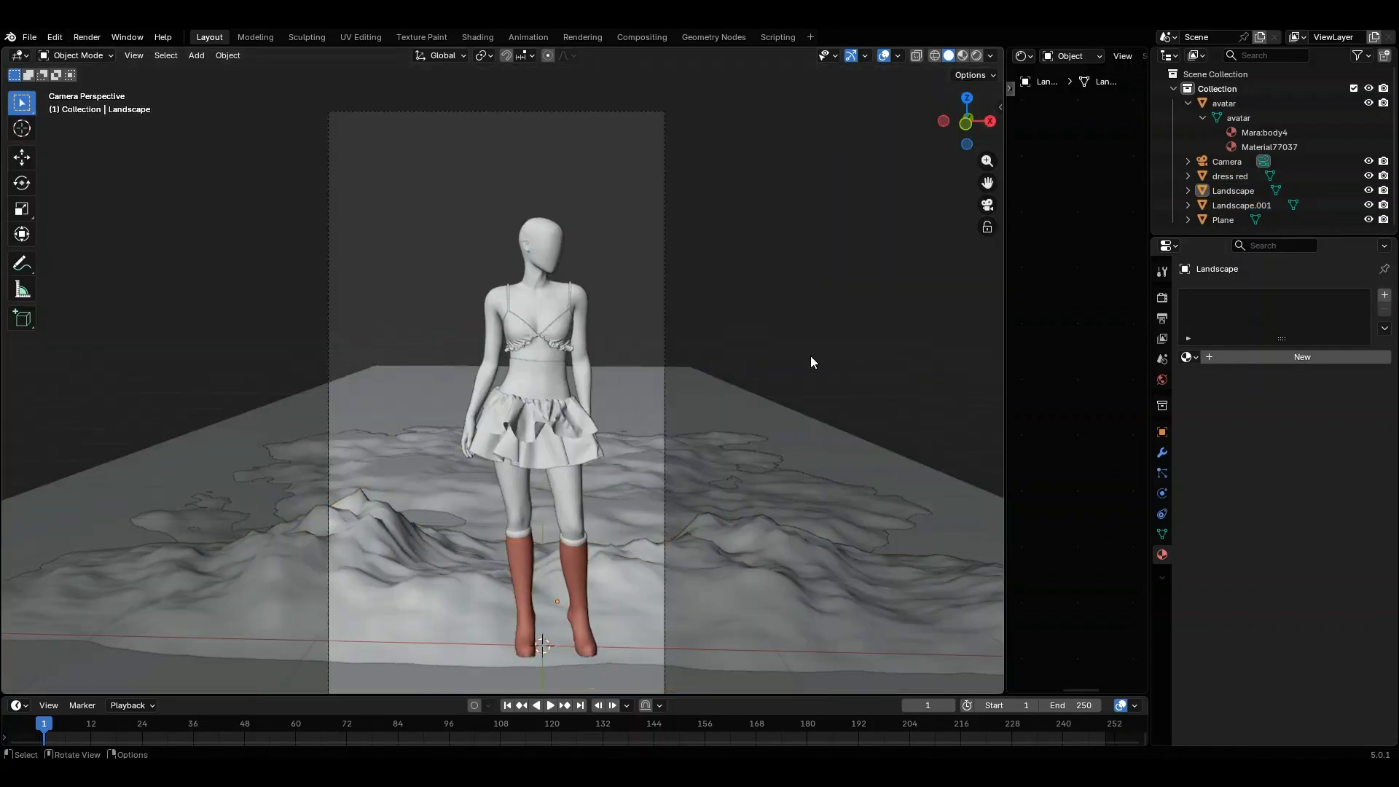
key("KP_0")
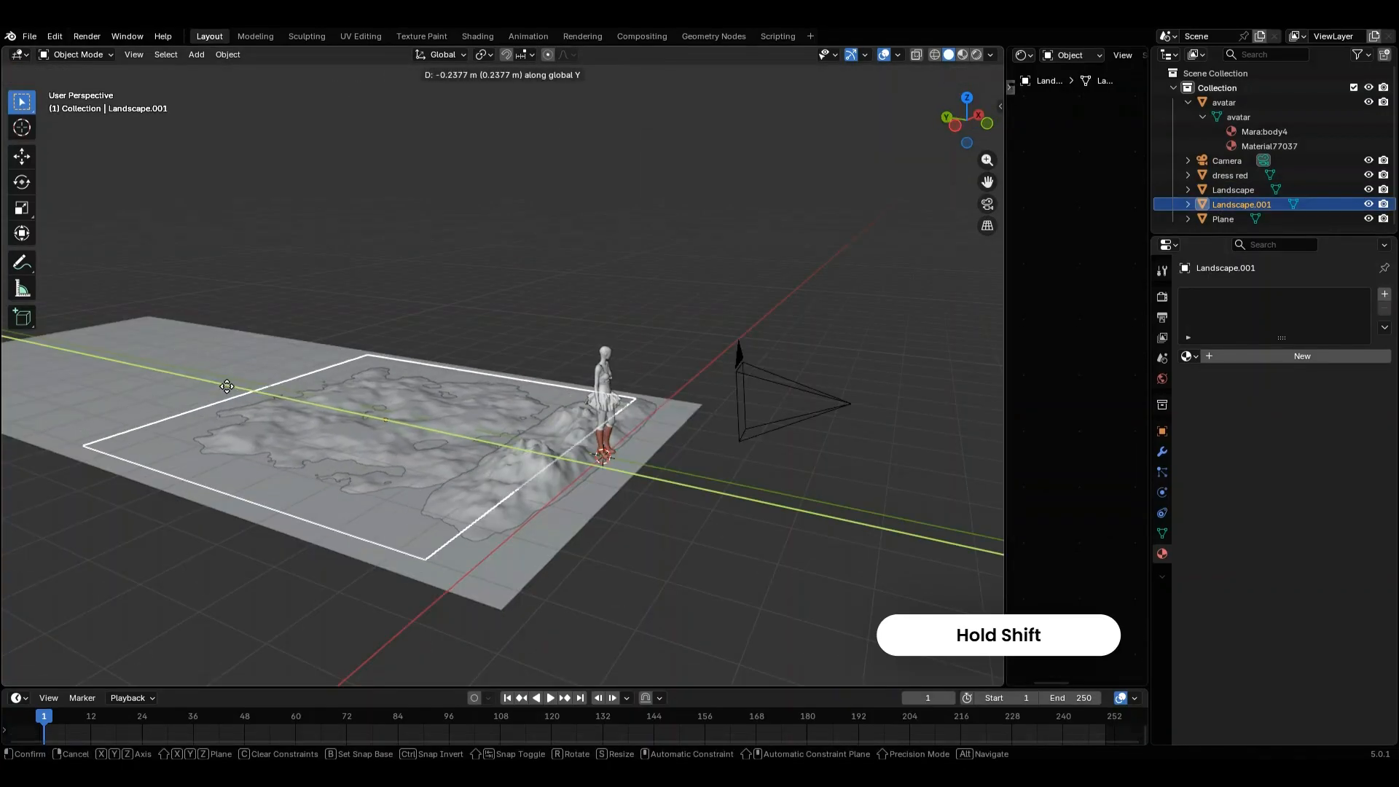
- Scale up the first landscape and reposition it so its terrain covers more of the floor behind the avatar
left_click(336, 421)
left_click(526, 466)
key("s")
left_click(624, 416)
key("g")
left_click(619, 424)
- Move the second landscape farther back behind the enlarged first landscape and lower it into the floor plane
left_click(254, 407)
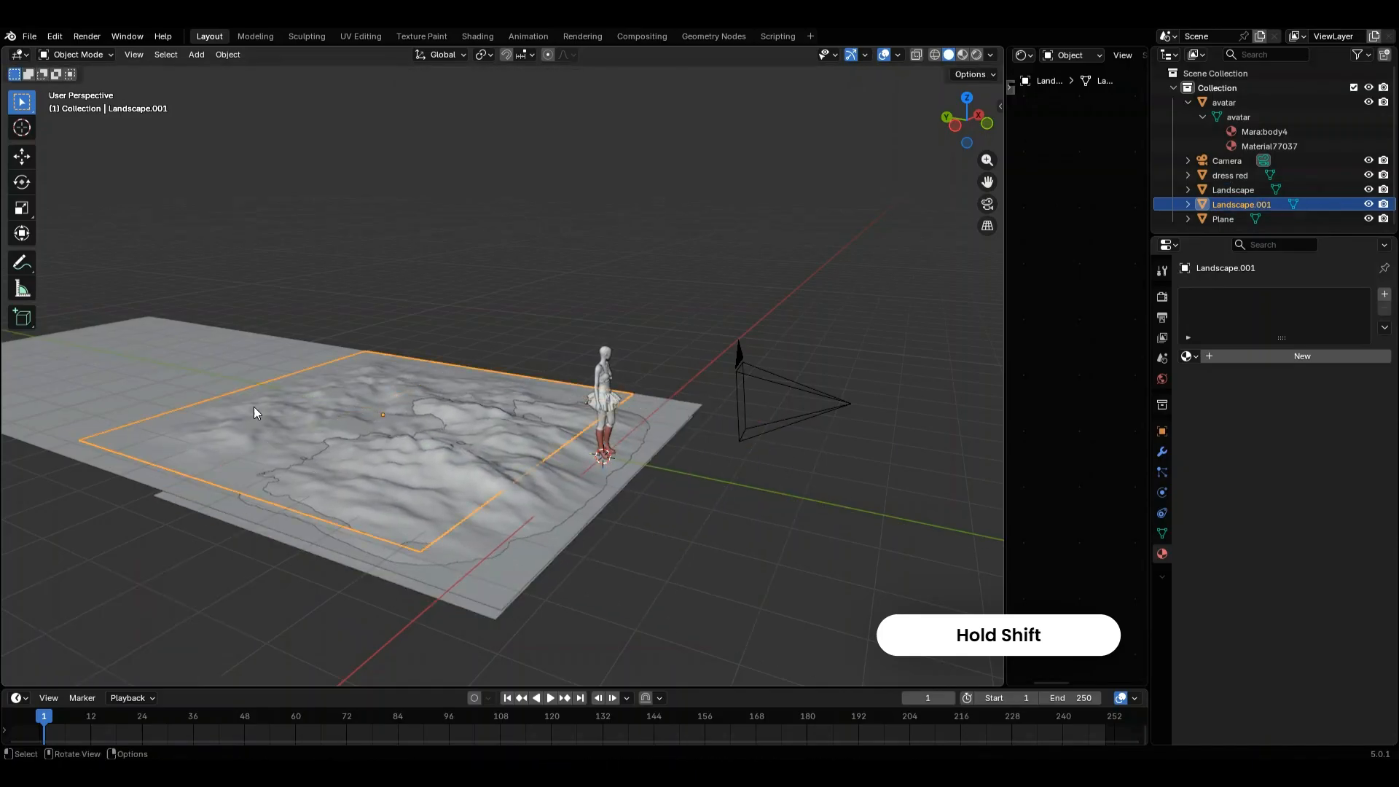
key("g")
left_click(117, 392)
key("g")
left_click(175, 510)
- Lower the first landscape about 0.07 m and shift it about 0.12 m along Y
left_click(455, 474)
key("g")
left_click(441, 493)
middle_click_drag(467, 473, 842, 400)
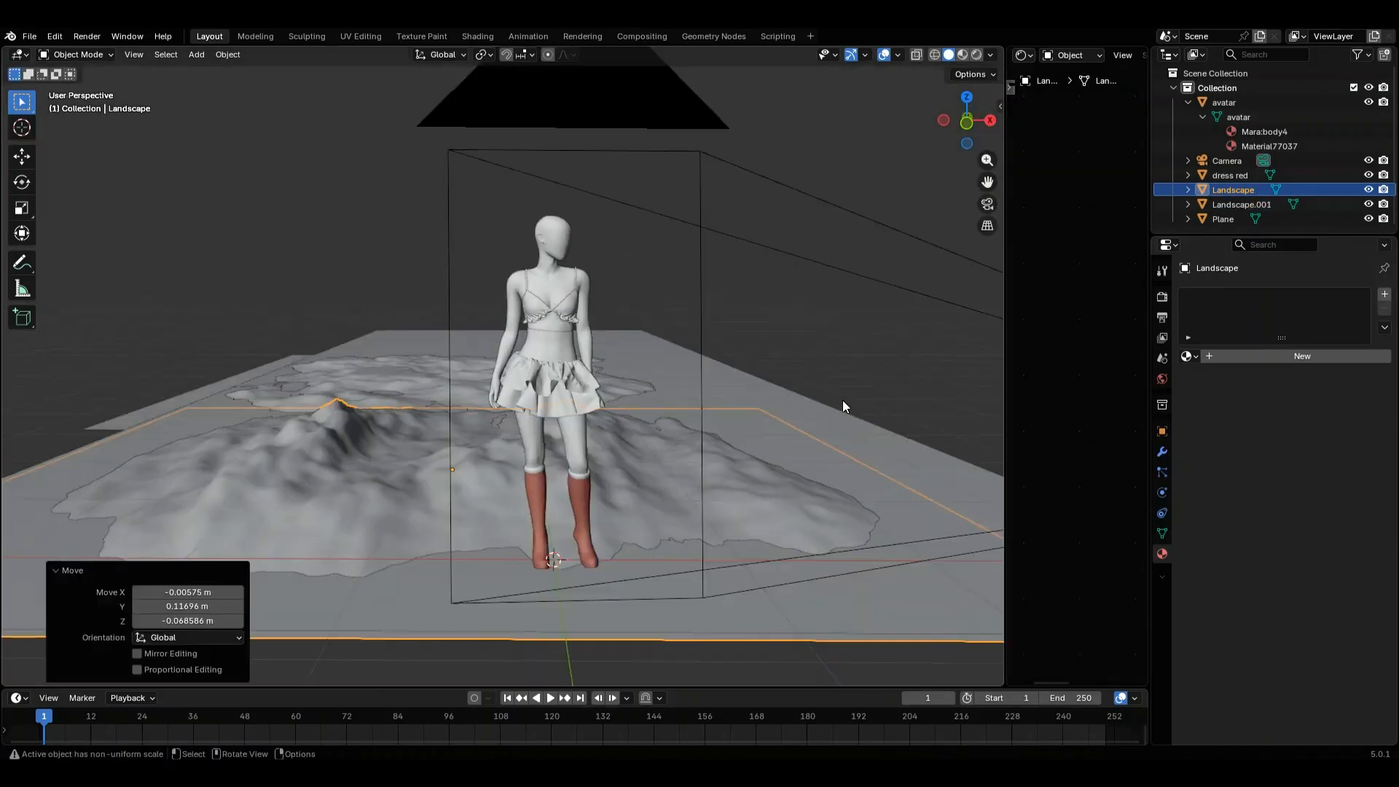
- Reposition the second landscape in the background and duplicate it
left_click(711, 332)
key("g")
left_click(768, 335)
key("shift+d")
left_click(784, 330)
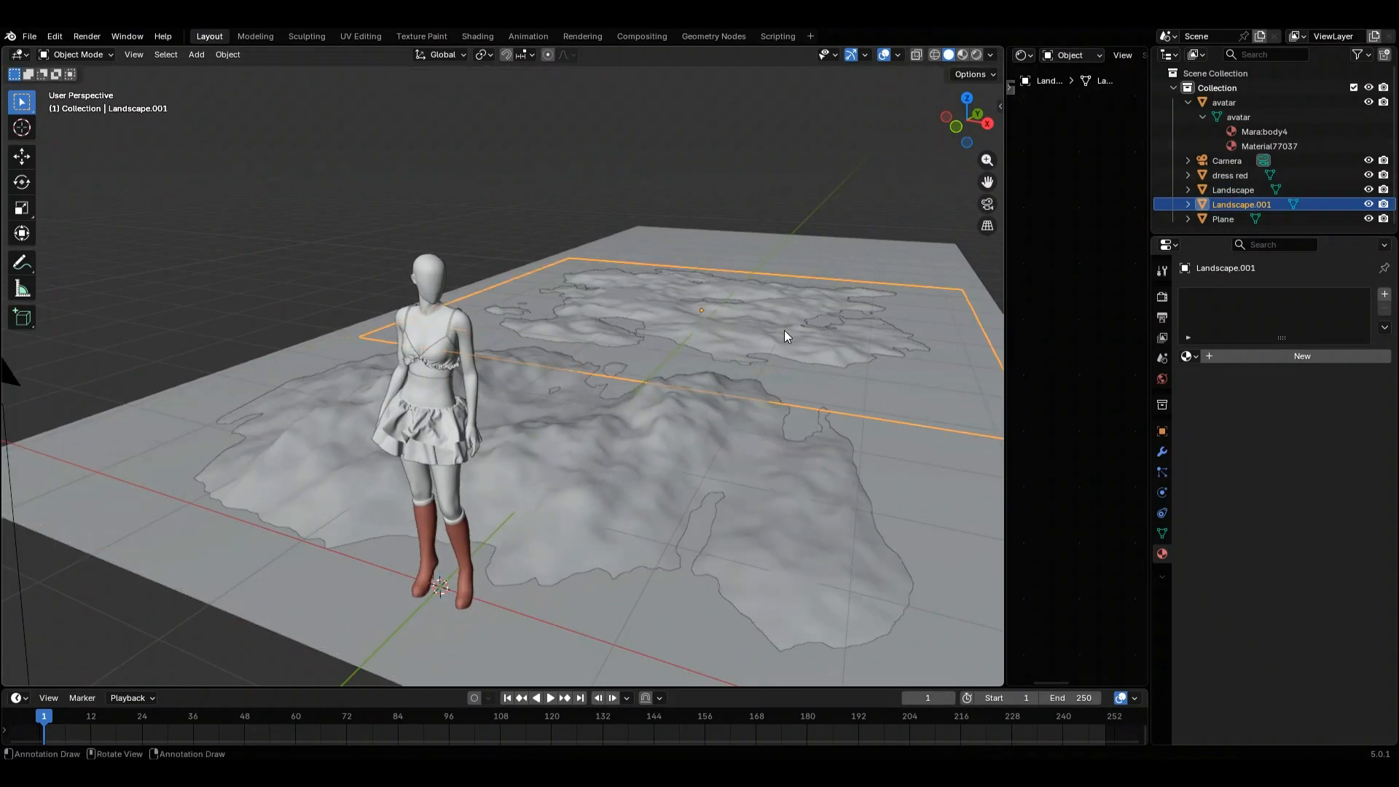
- Move the second landscape about 5.6 m farther back along Y, leaving its duplicate in place
key("KP_0")
middle_click_drag(696, 418, 554, 415)
left_click(964, 391)
middle_click_drag(964, 390, 721, 395)
scroll(721, 395, "down", 5)
key("g")
key("y")
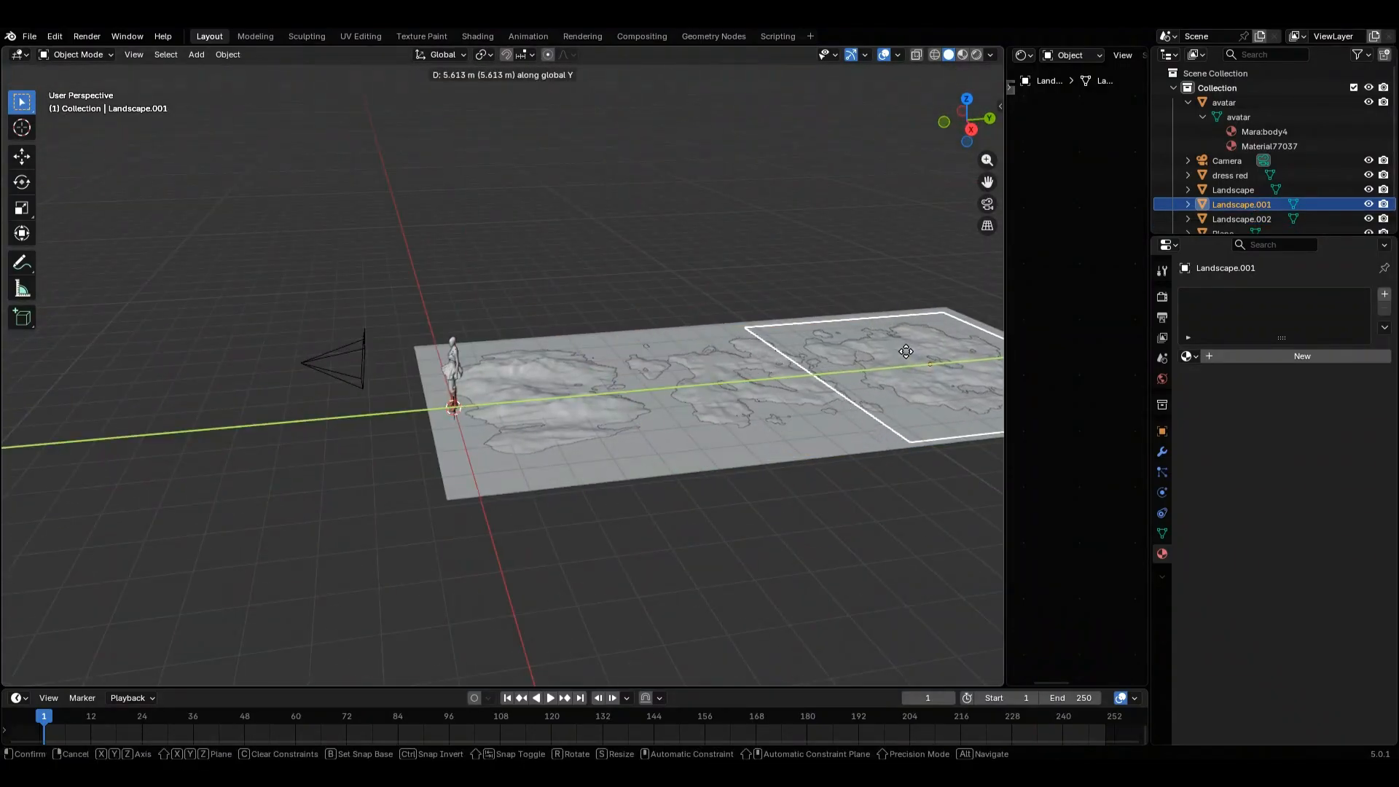
left_click(904, 382)
- Delete the first landscape and move the duplicated landscape forward along Y to just behind the avatar
left_click(575, 419)
key("Delete")
left_click(718, 393)
key("g")
key("y")
left_click(548, 399)
- Fine-tune the sideways position and height of the duplicated landscape behind the avatar
key("g")
key("shift+y")
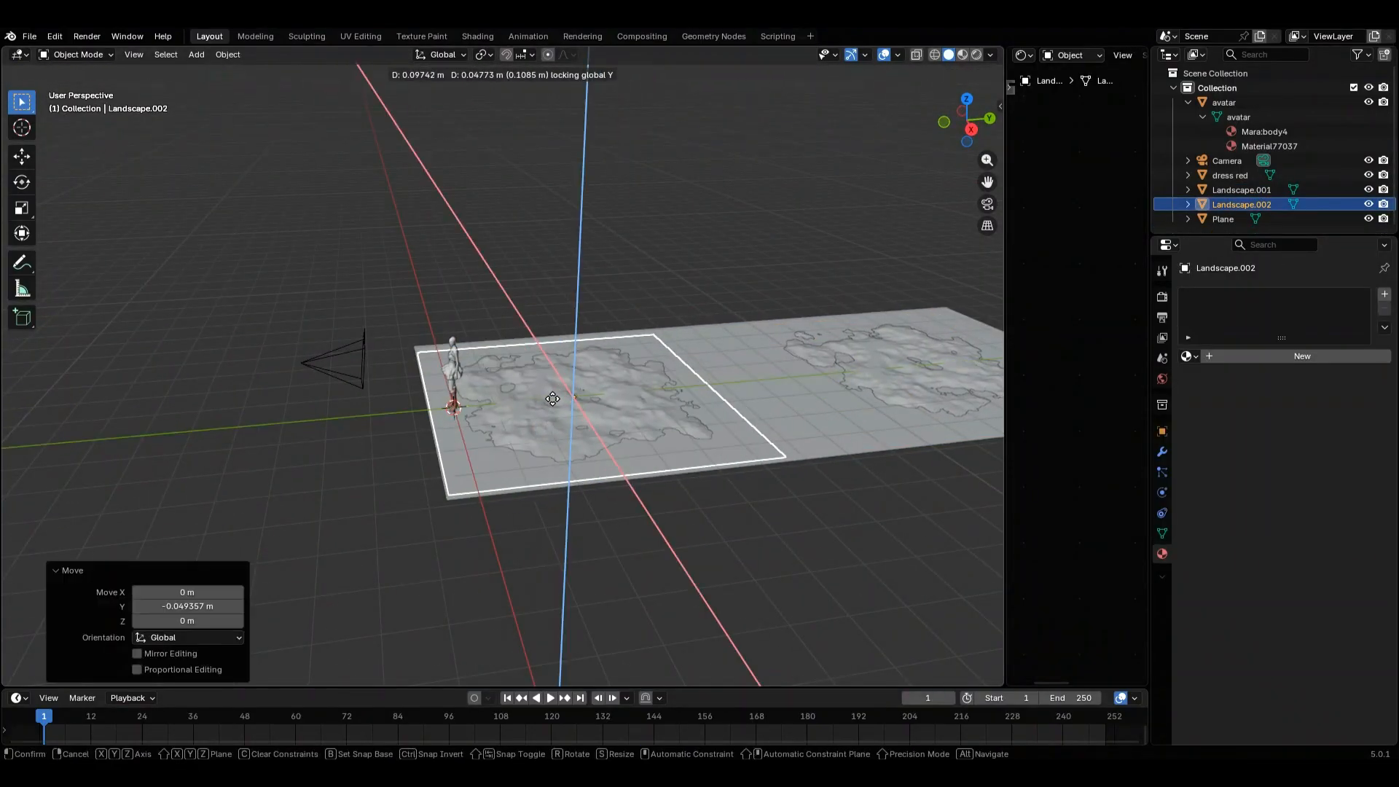
left_click(551, 405)
left_click_drag(547, 401, 552, 408)
left_click(552, 408)
key("g")
left_click(555, 400)
- Move the far landscape about 3.1 m along Y toward the avatar and about 0.6 m sideways
left_click(913, 364)
key("g")
left_click(778, 365)
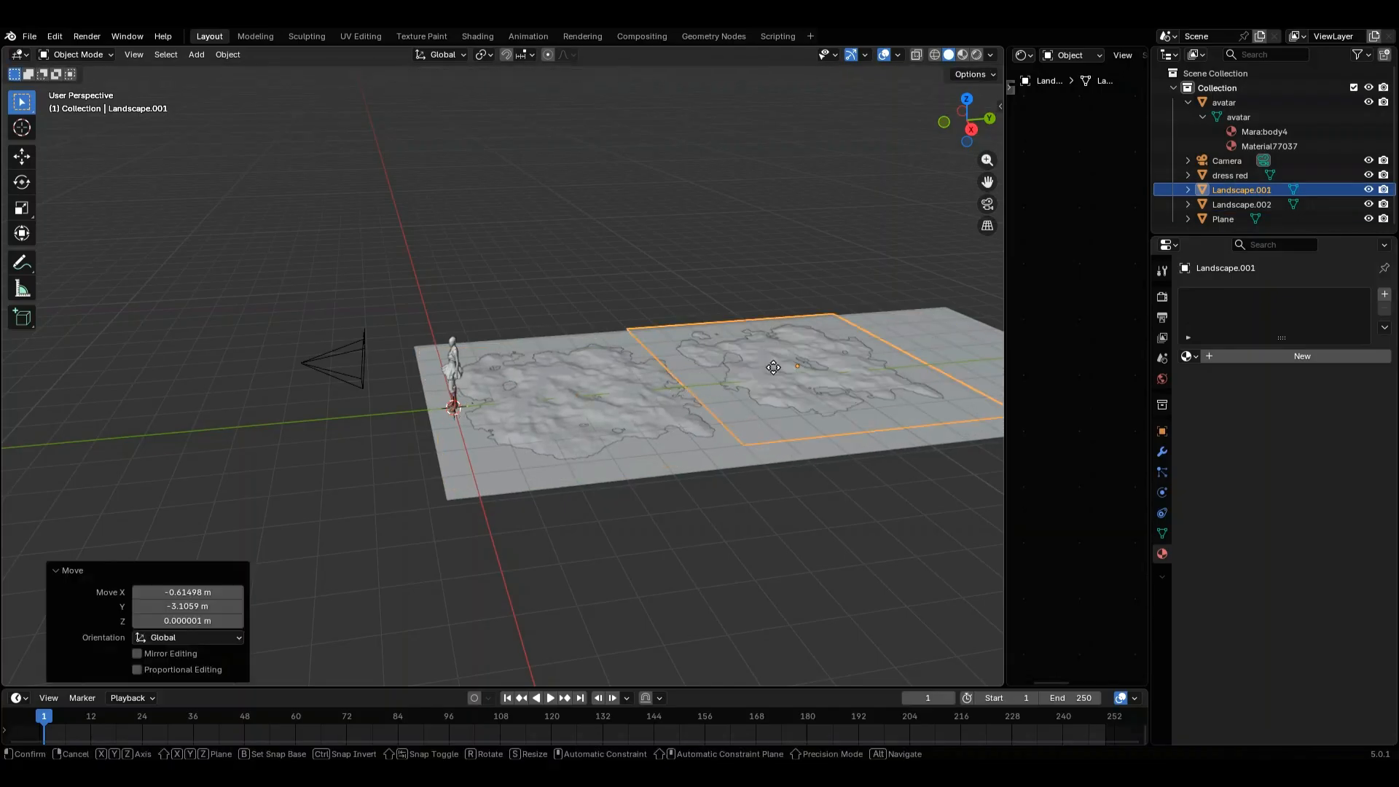
key("g")
left_click(769, 376)
- Lower the near landscape slightly so more of the floor plane shows between its hills
left_click(583, 401)
key("g")
left_click(583, 405)
- Bring the far landscape closer to the near one and fine-tune its position against the camera view
left_click(769, 379)
key("g")
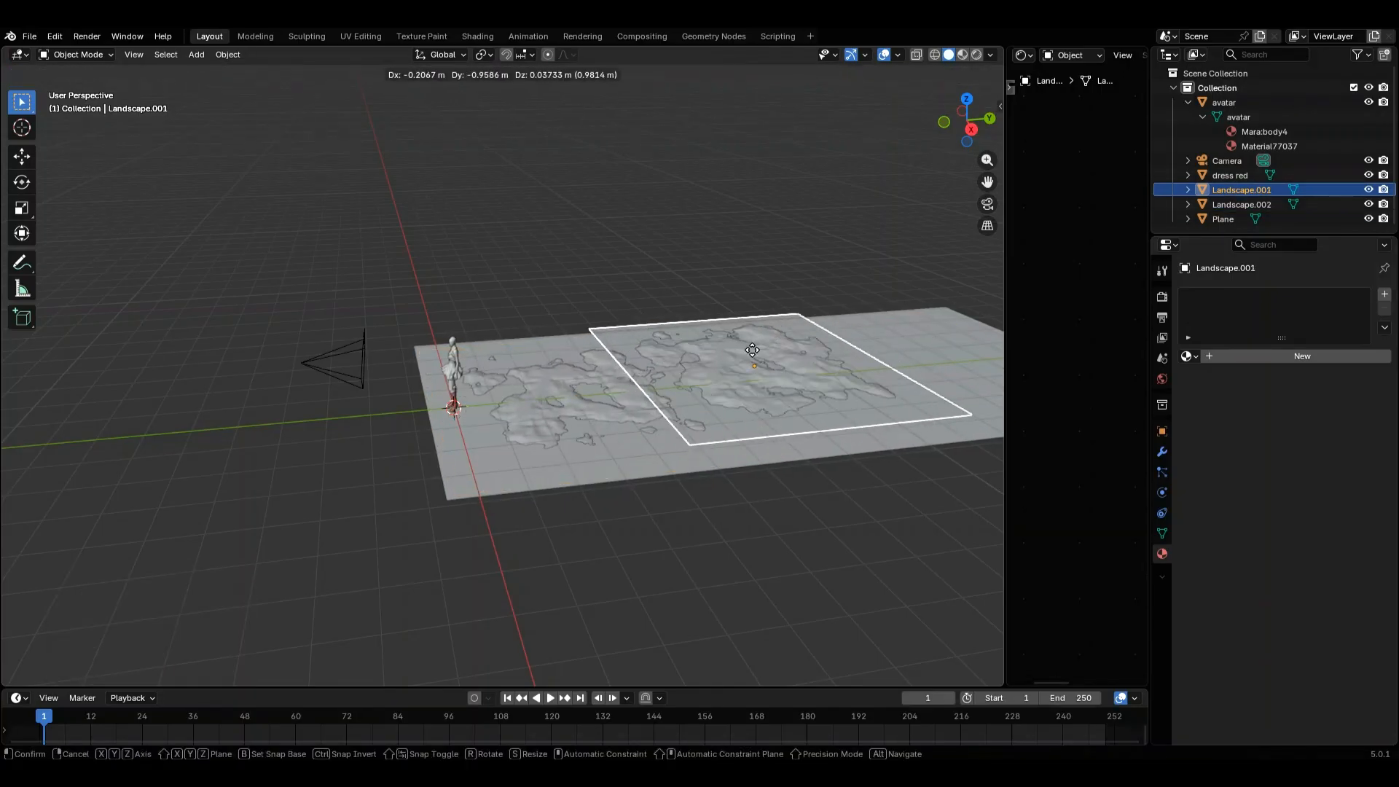
left_click(733, 383)
key("KP_0")
key("KP_0")
key("g")
left_click(744, 389)
key("g")
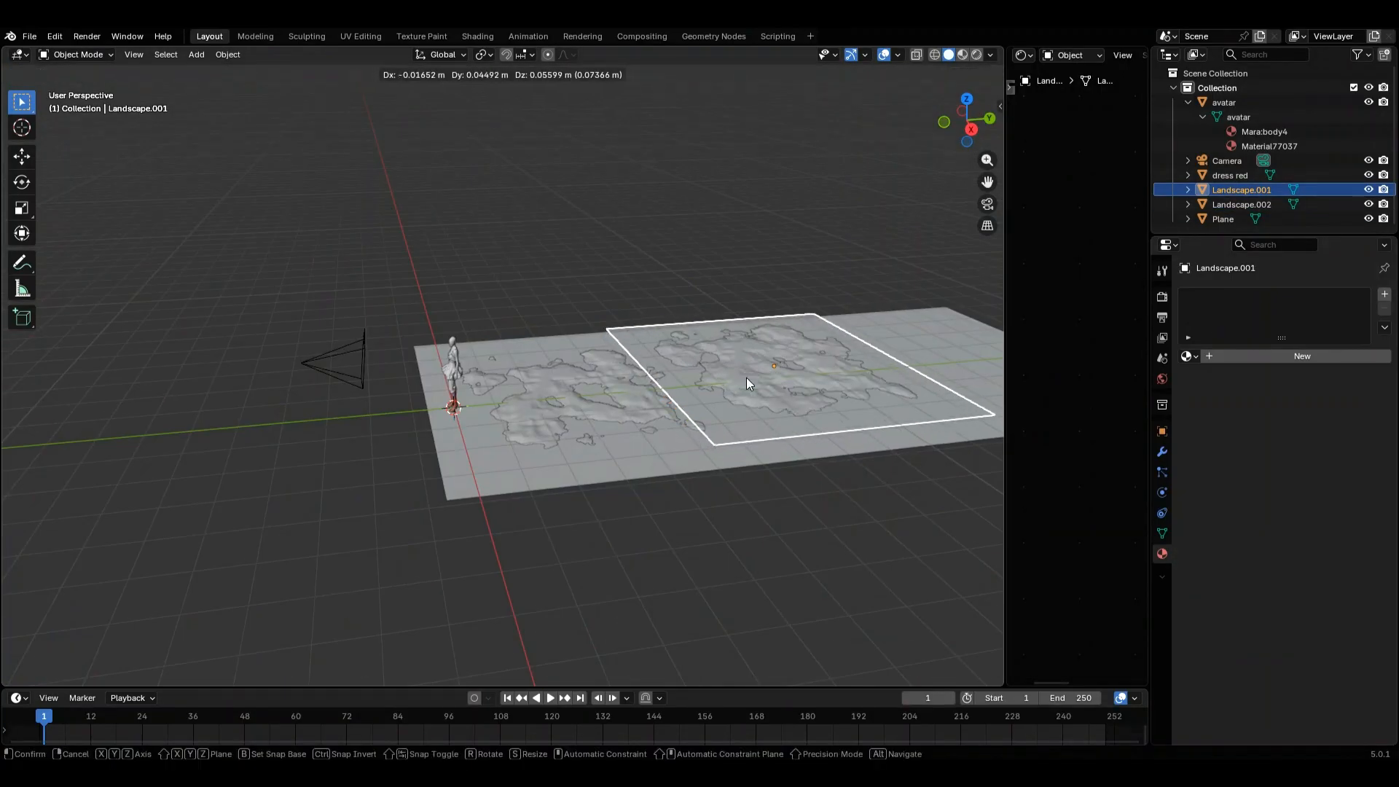
left_click(744, 379)
- Adjust the near landscape's position behind the avatar and duplicate it with a small offset
left_click(571, 397)
key("g")
key("y")
left_click(570, 396)
key("g")
left_click(582, 380)
key("shift+d")
left_click(662, 387)
- Reposition the far landscape sideways in the background, checking its placement through the camera view
key("KP_0")
middle_click_drag(661, 387, 641, 415)
left_click(499, 322)
key("g")
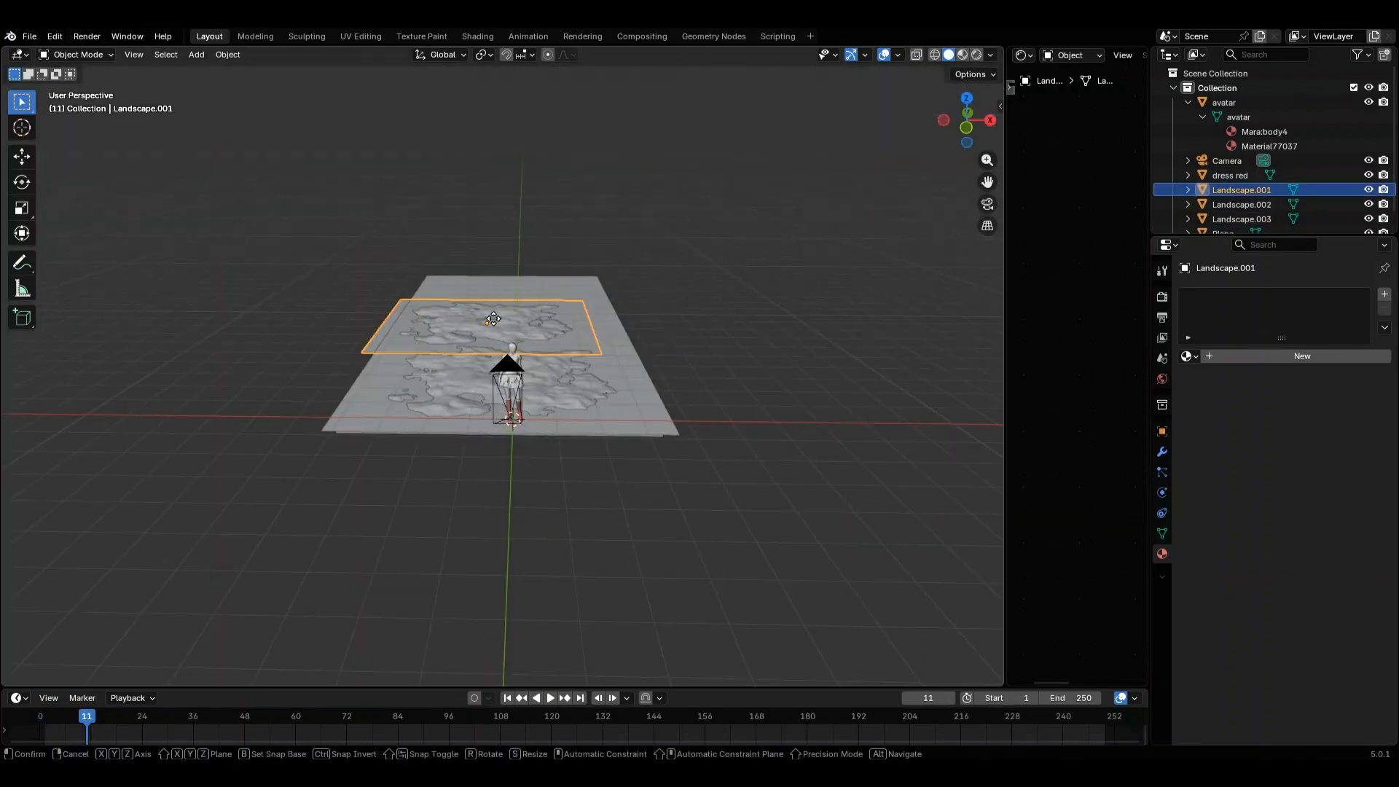
left_click(487, 319)
key("Right")
key("g")
left_click(439, 343)
key("KP_0")
key("KP_0")
key("g")
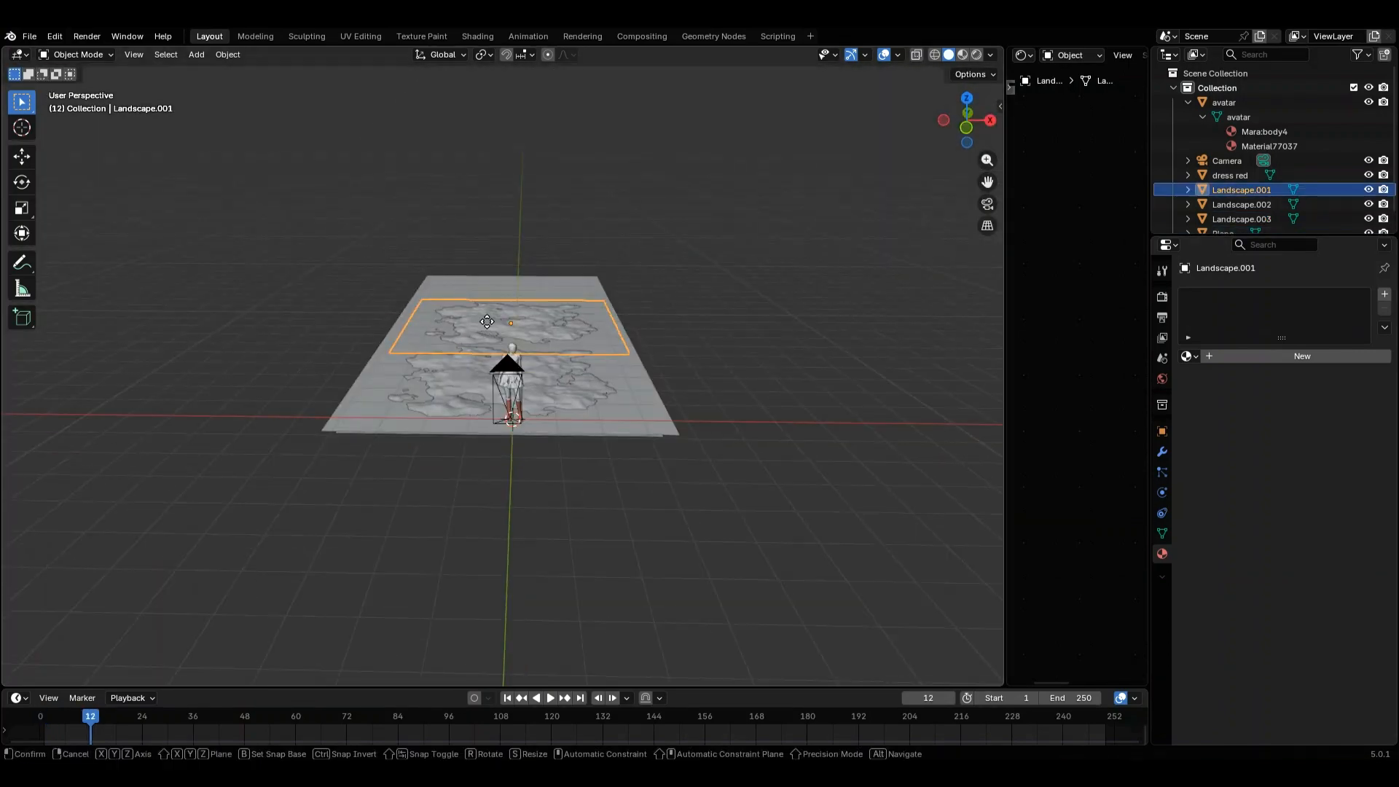
left_click(437, 339)
- Duplicate the far landscape about 5.25 m farther back along Y to extend the terrain
middle_click_drag(704, 331, 667, 360)
scroll(682, 292, "up", 4)
key("g")
left_click(684, 230)
key("shift+d")
left_click(713, 156)
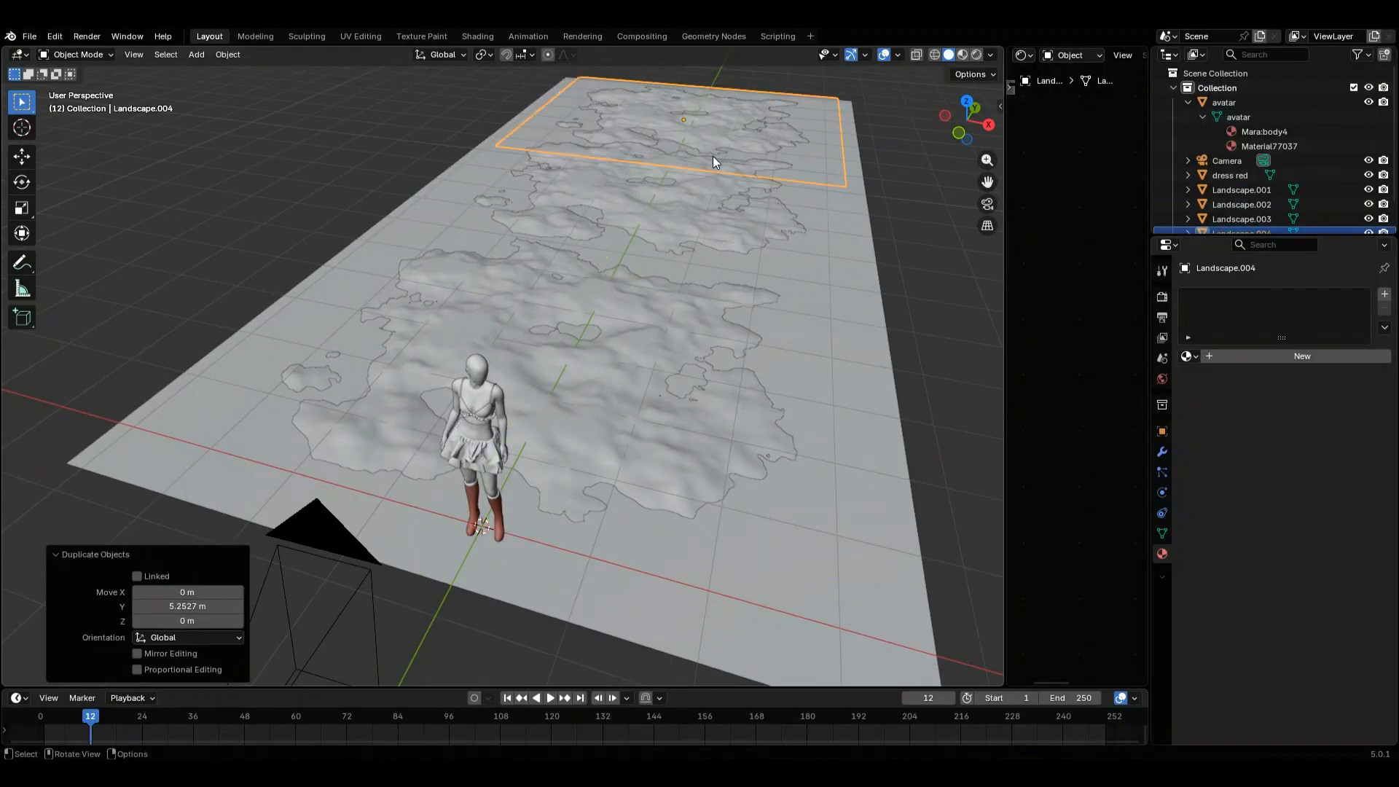
- Duplicate the middle landscape and offset the copy slightly to fill out the terrain there
left_click(679, 219)
key("shift+d")
left_click(669, 238)
left_click(669, 238)
key("g")
left_click(657, 236)
- Examine the landscape arrangement around the avatar from the front and through the camera, focusing on the dress
middle_click_drag(665, 417, 701, 369)
left_click(531, 372)
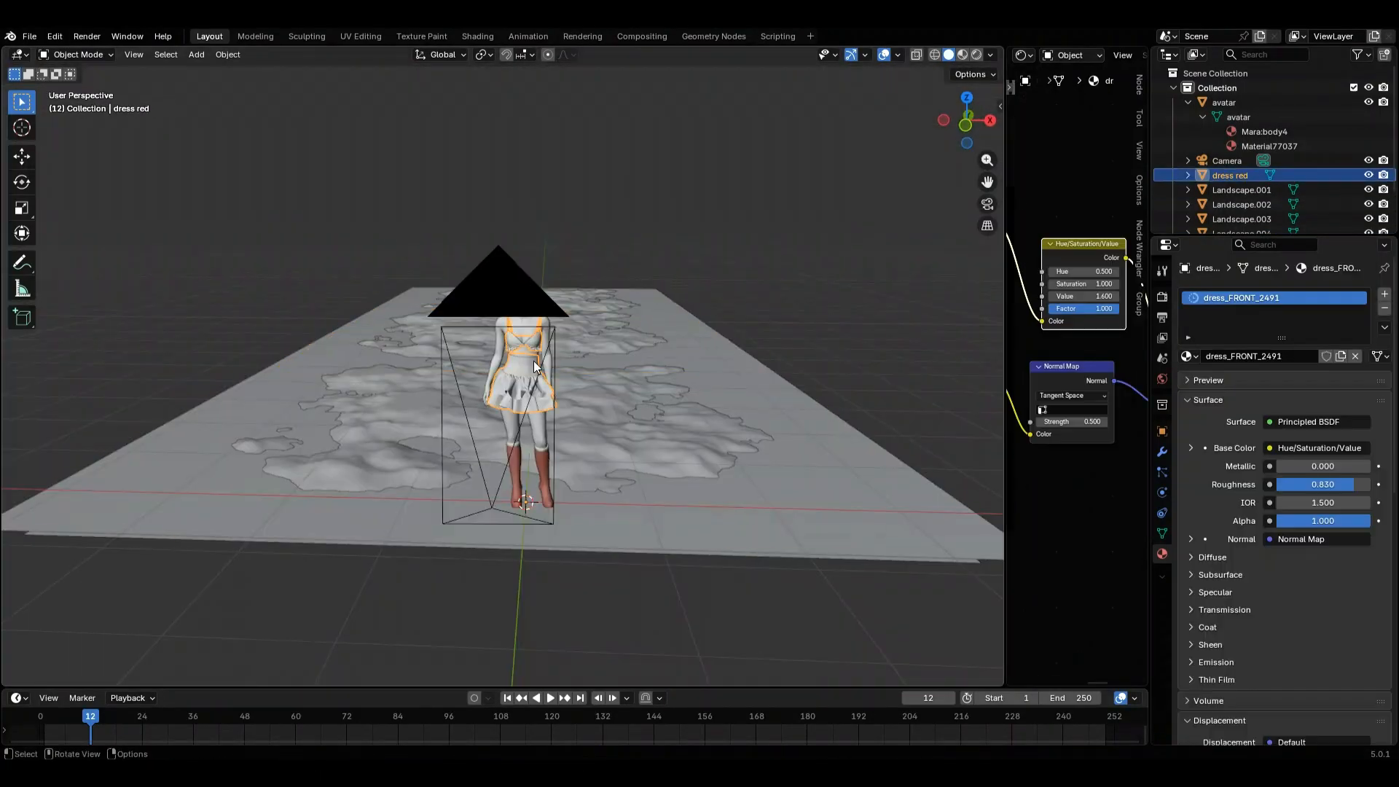
left_click(532, 372)
middle_click_drag(532, 371, 535, 353)
key("KP_0")
key("KP_Decimal")
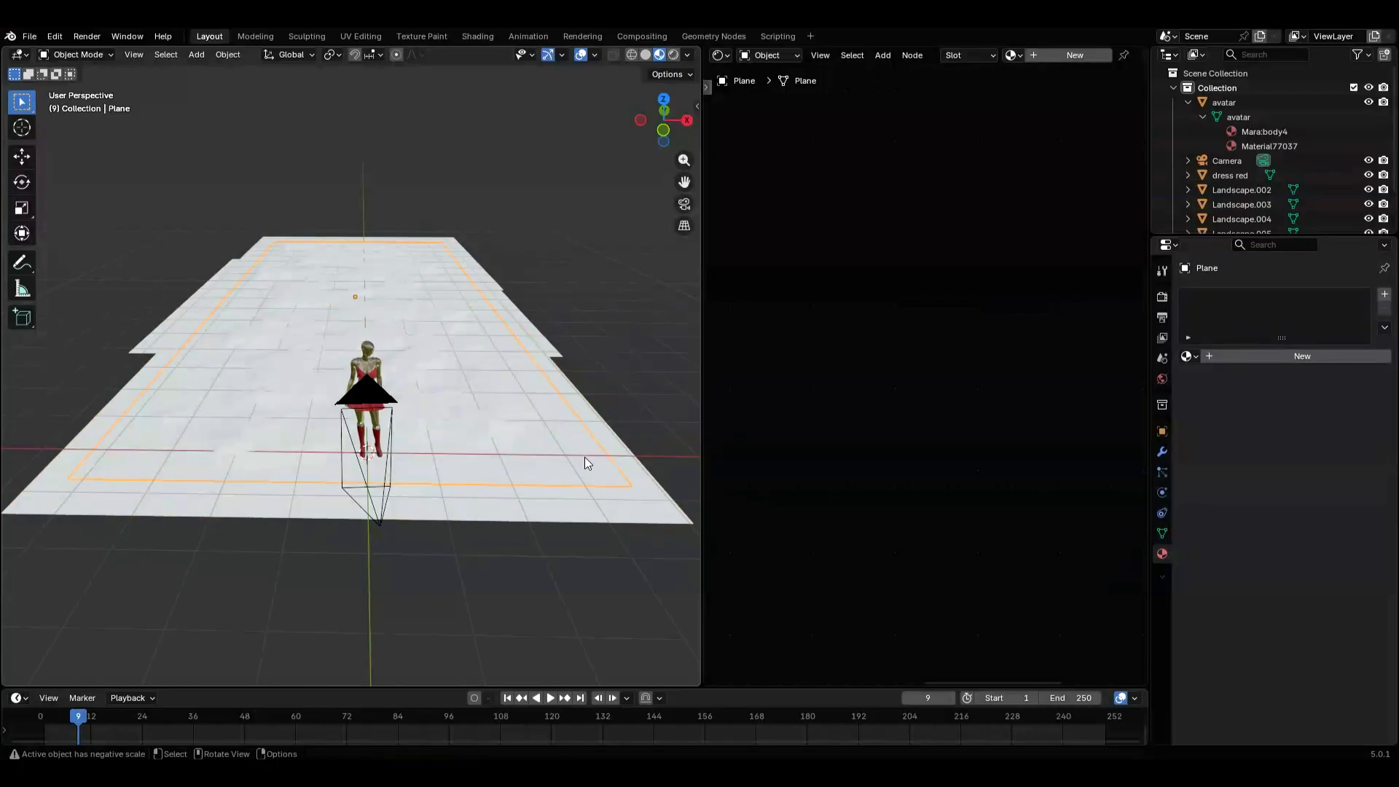
- Create a new material for the floor plane and set its Base Color to black
left_click(1061, 57)
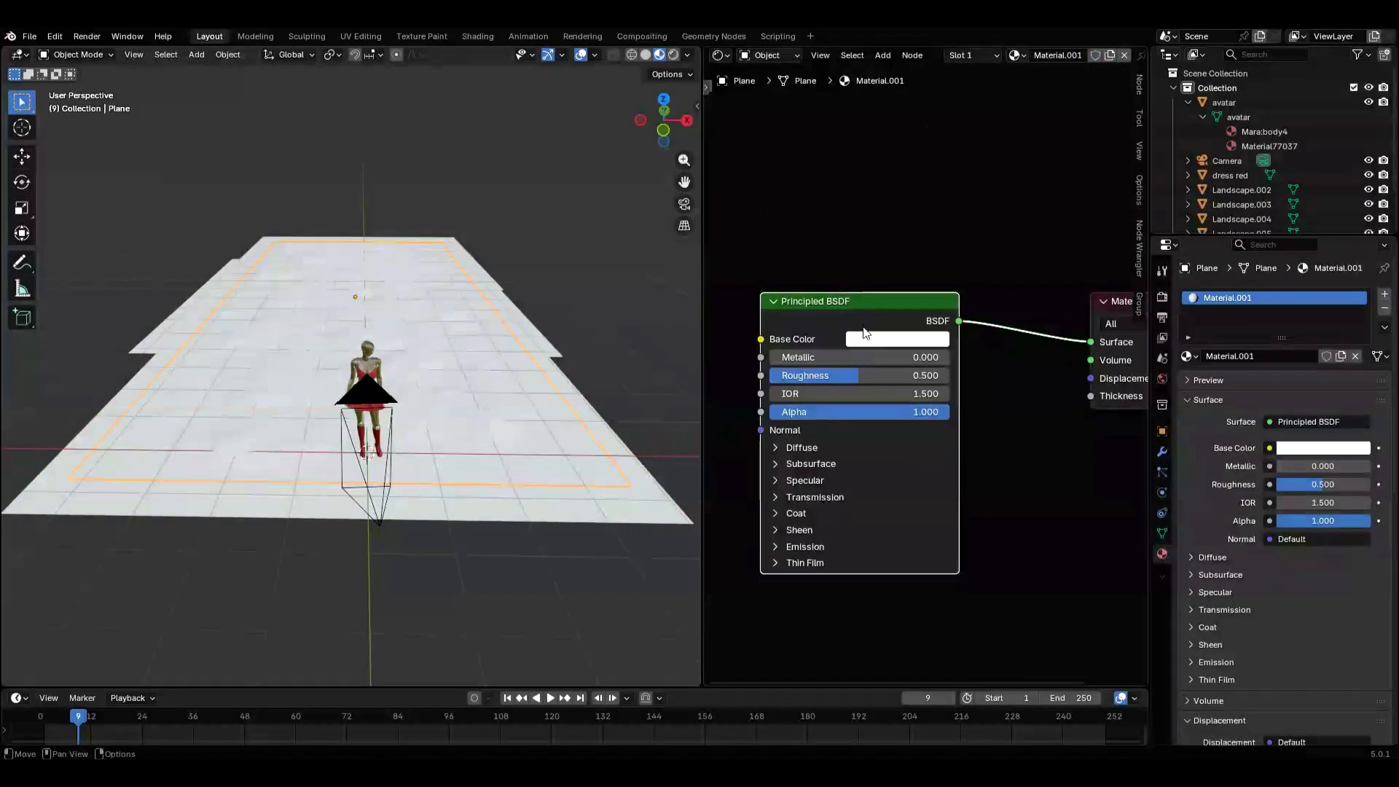
left_click(867, 341)
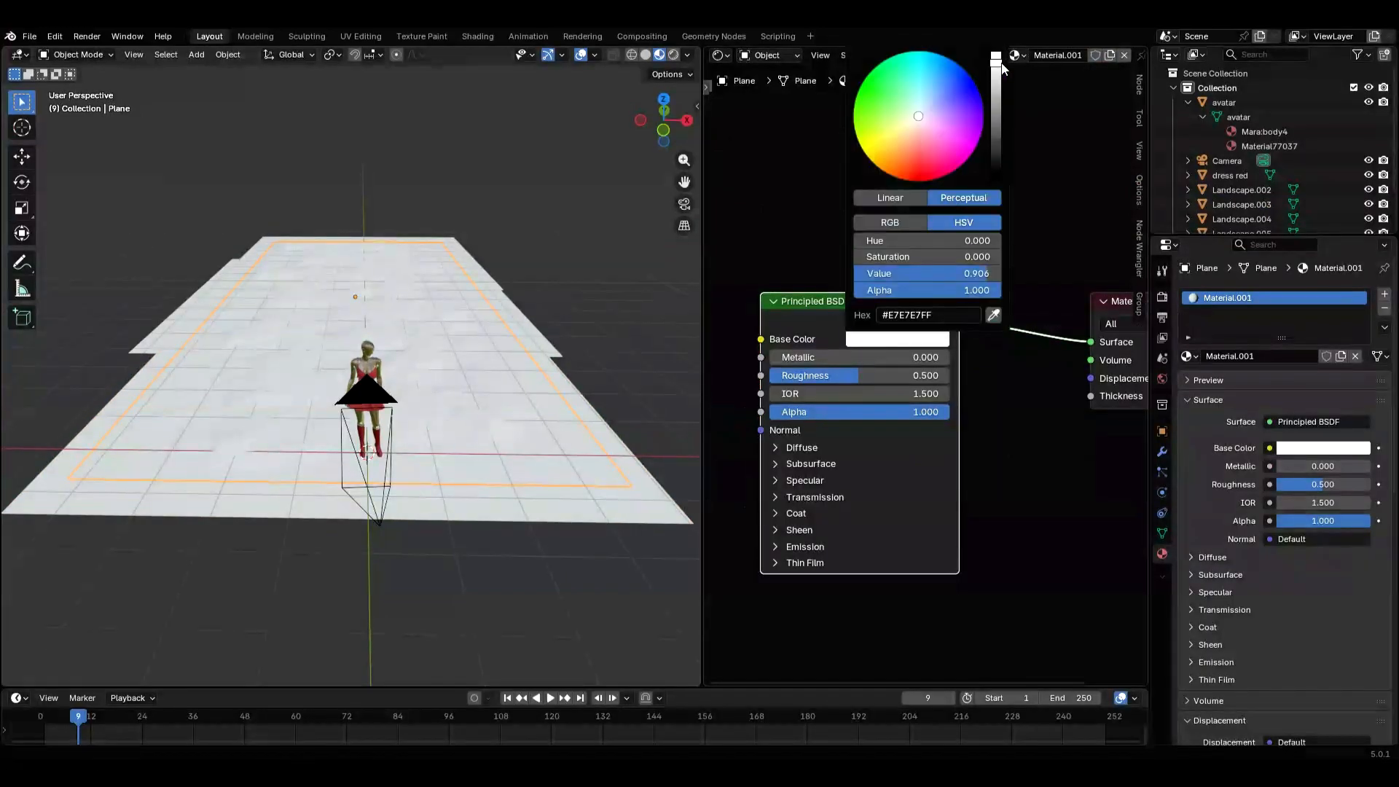
left_click_drag(1003, 67, 996, 181)
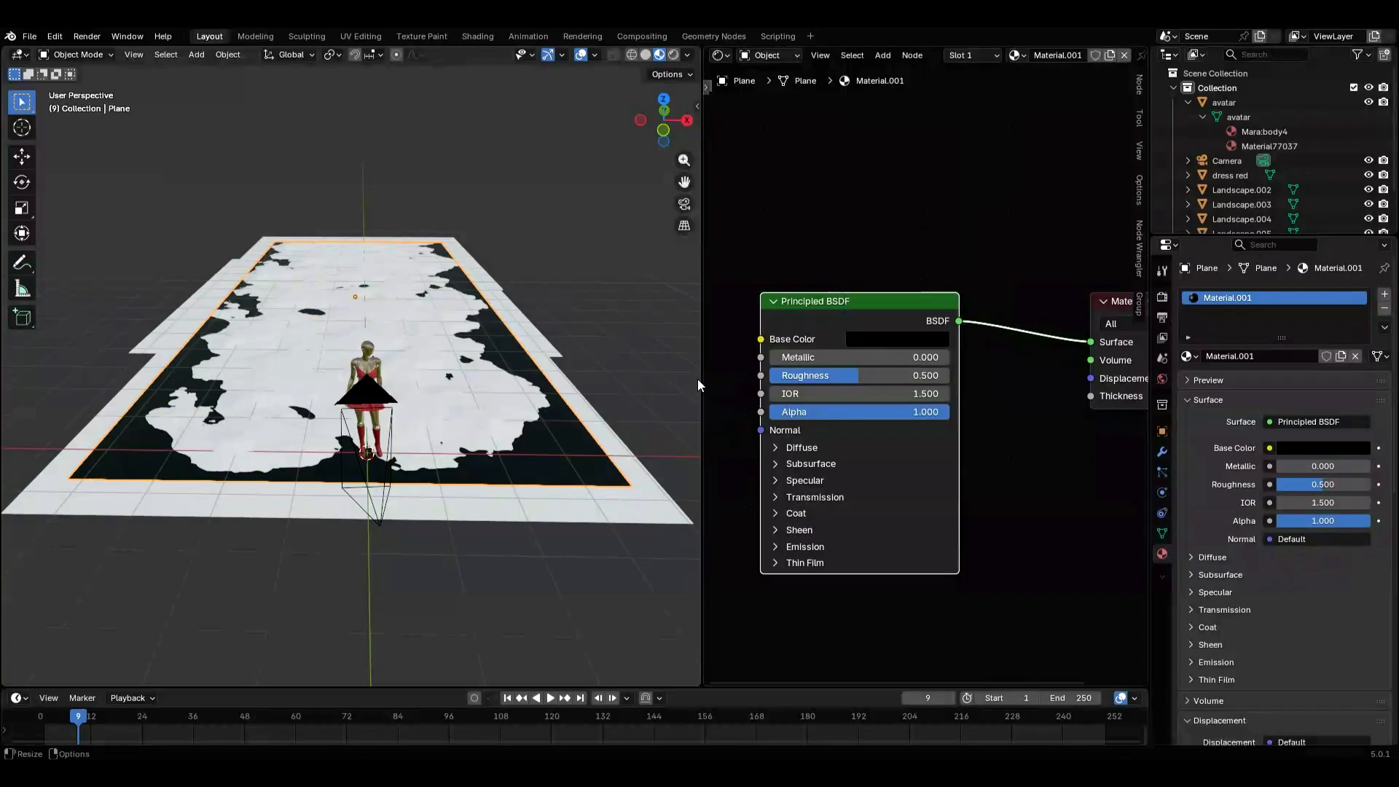
- Set the floor material's Roughness to 0, Transmission Weight to 1 and IOR to 2.1
left_click_drag(864, 379, 802, 378)
left_click(776, 497)
left_click_drag(838, 518, 948, 517)
left_click(1102, 301)
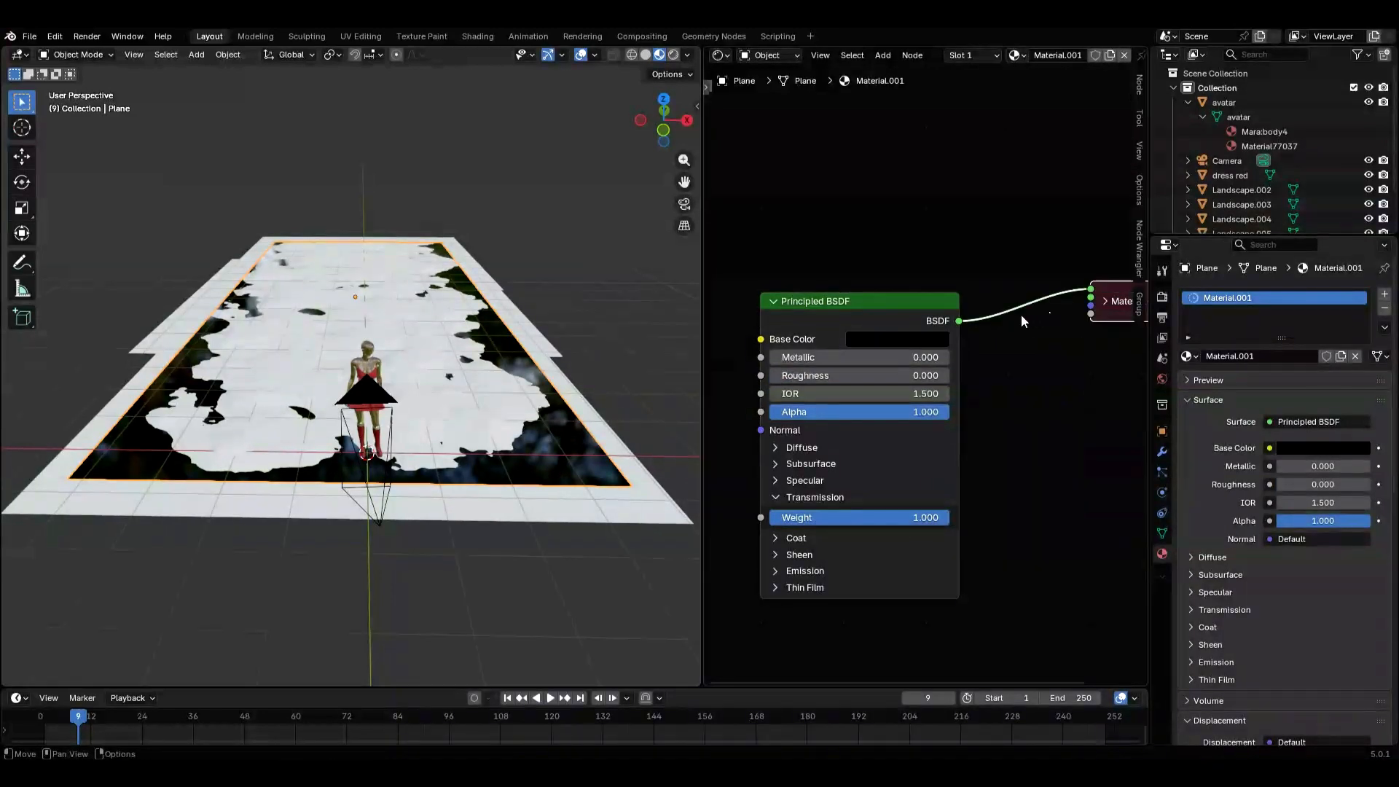
left_click(1104, 301)
left_click_drag(1122, 305, 1046, 315)
middle_click_drag(1021, 364, 1021, 268)
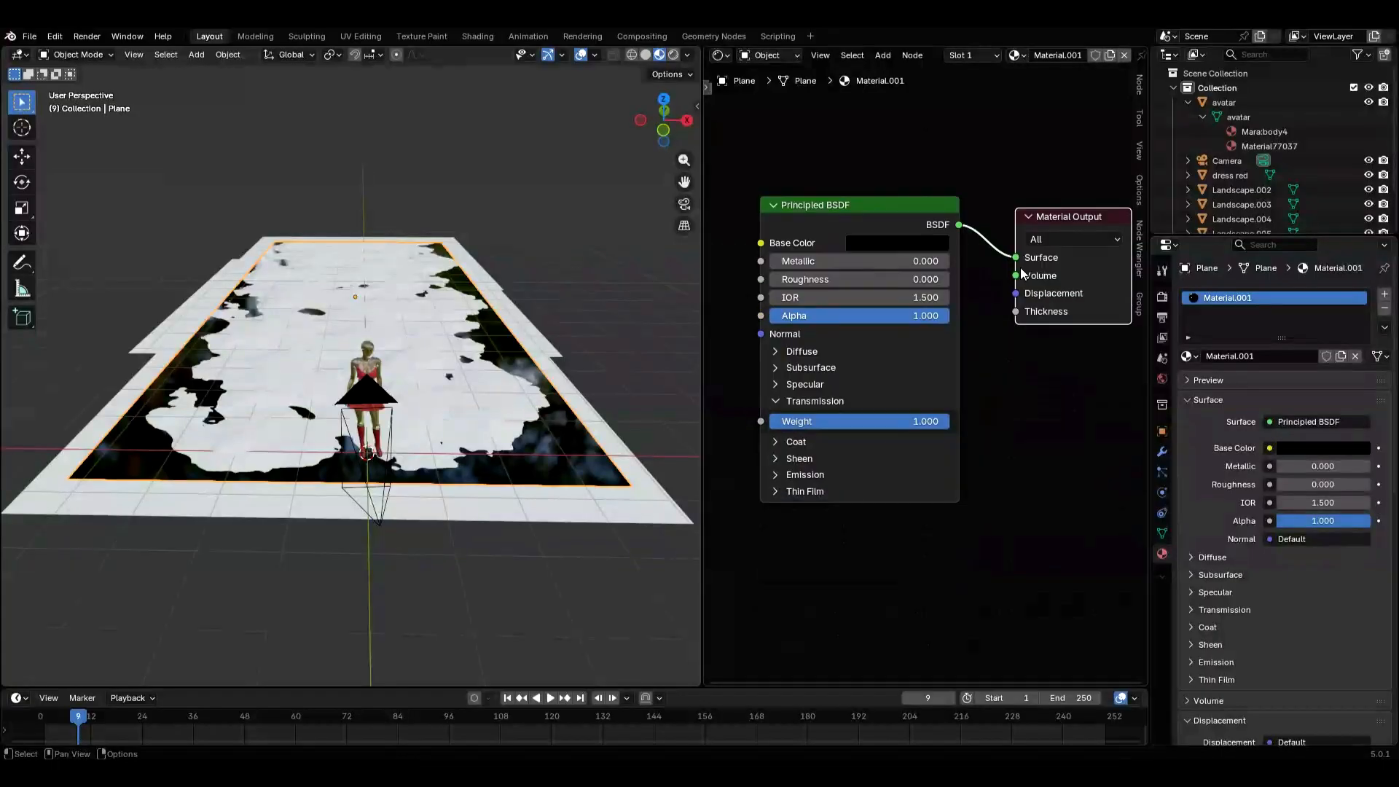
left_click_drag(860, 298, 929, 297)
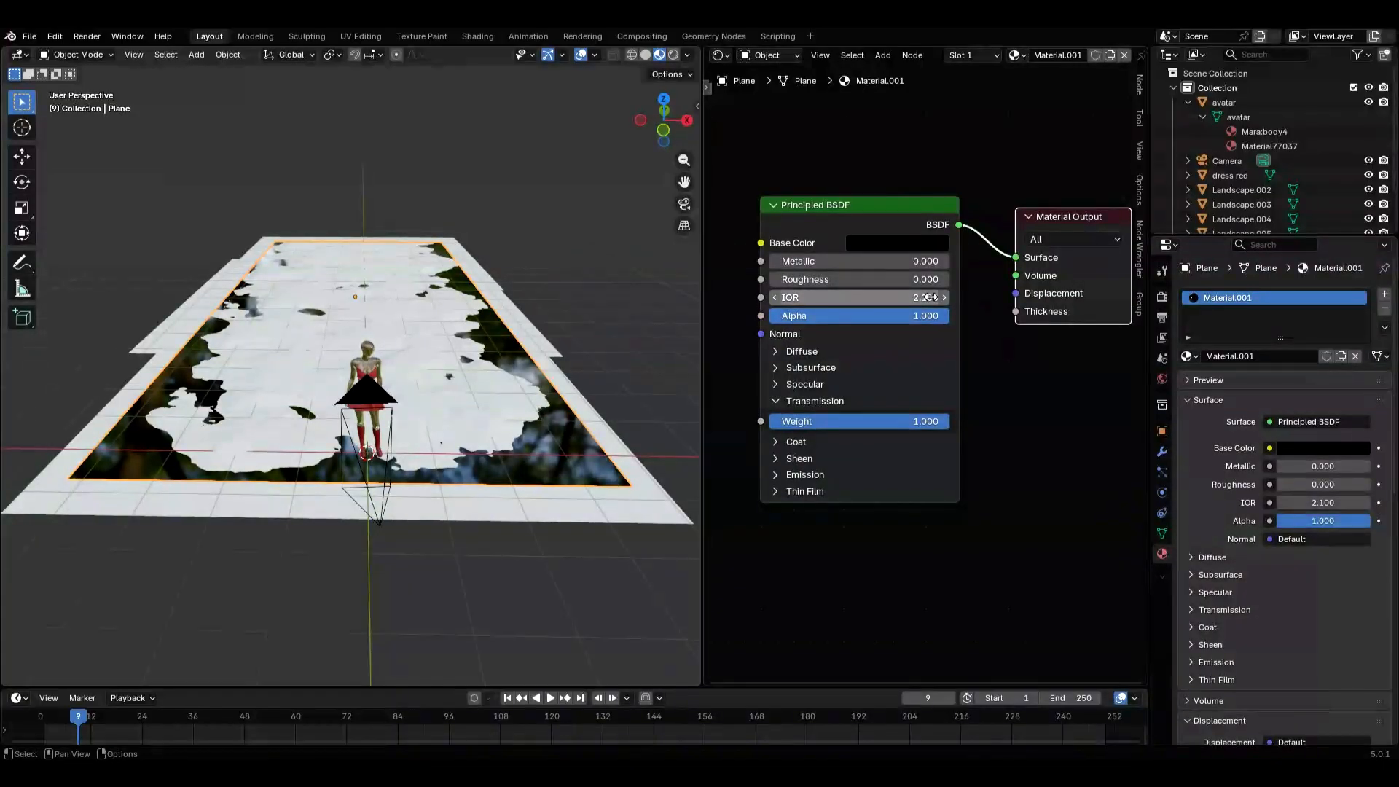
- Give Landscape.003 a new material and name it "landscape"
left_click(1241, 204)
left_click(1272, 356)
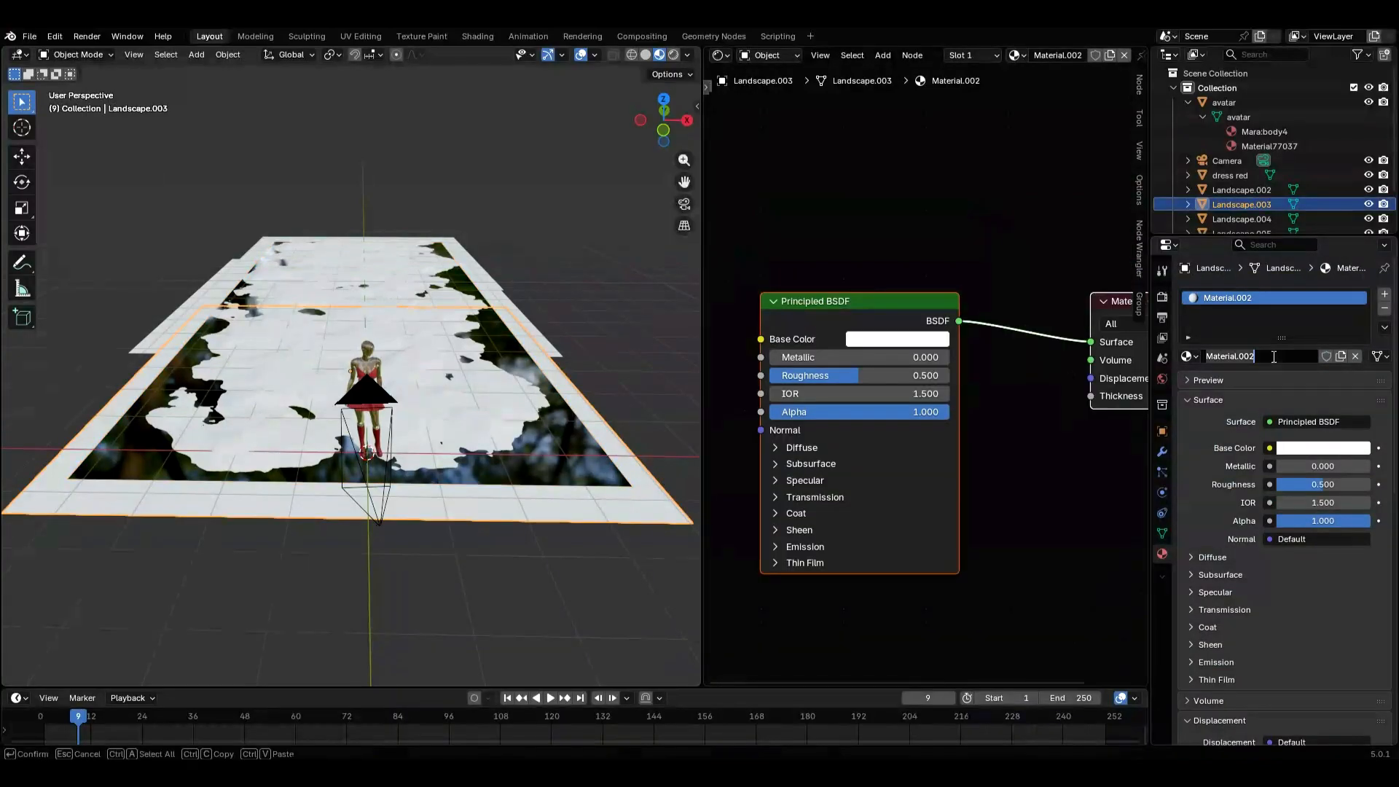
key("ctrl+a")
key("BackSpace")
key("Return")
- Set the landscape material's Base Color to dark grey #282828 and its Roughness to 0
left_click(911, 338)
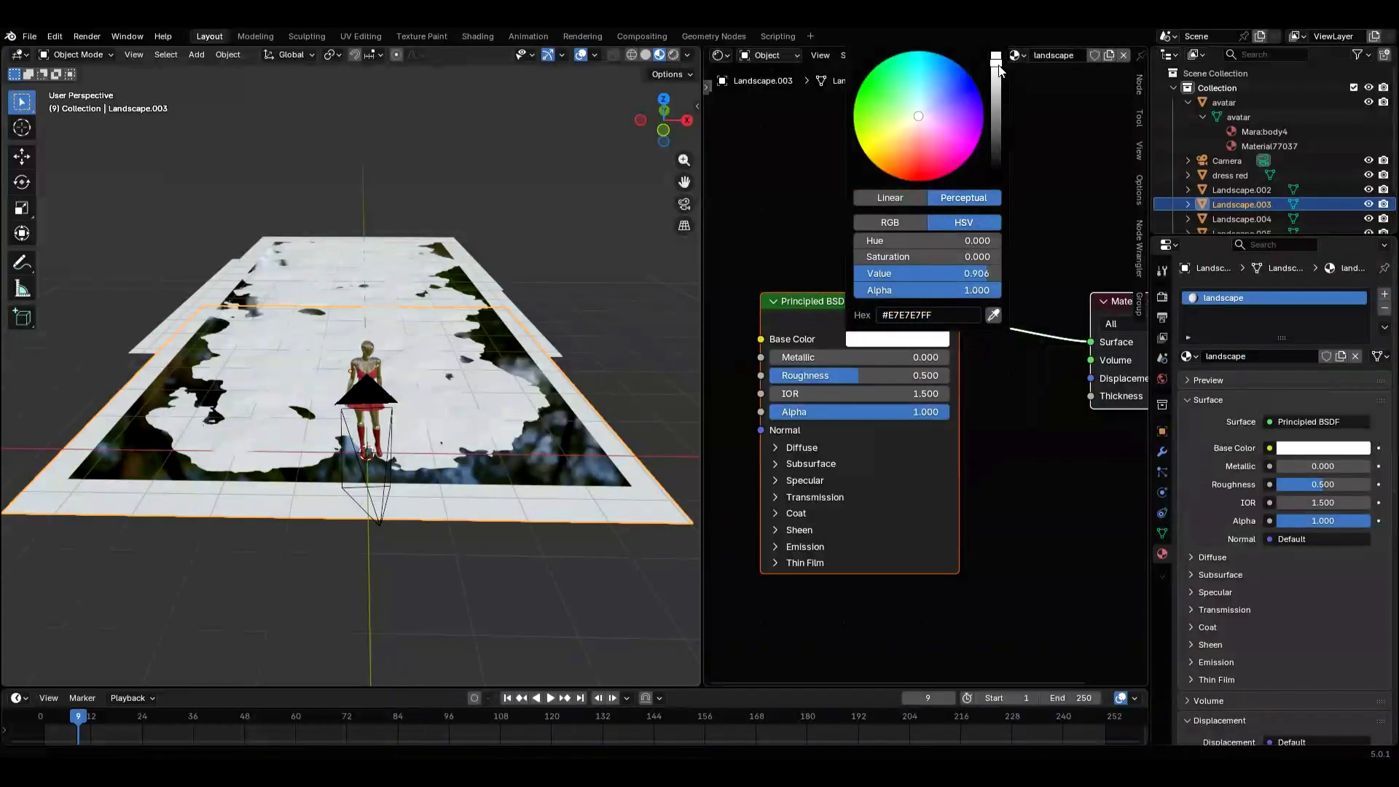
left_click_drag(998, 69, 997, 175)
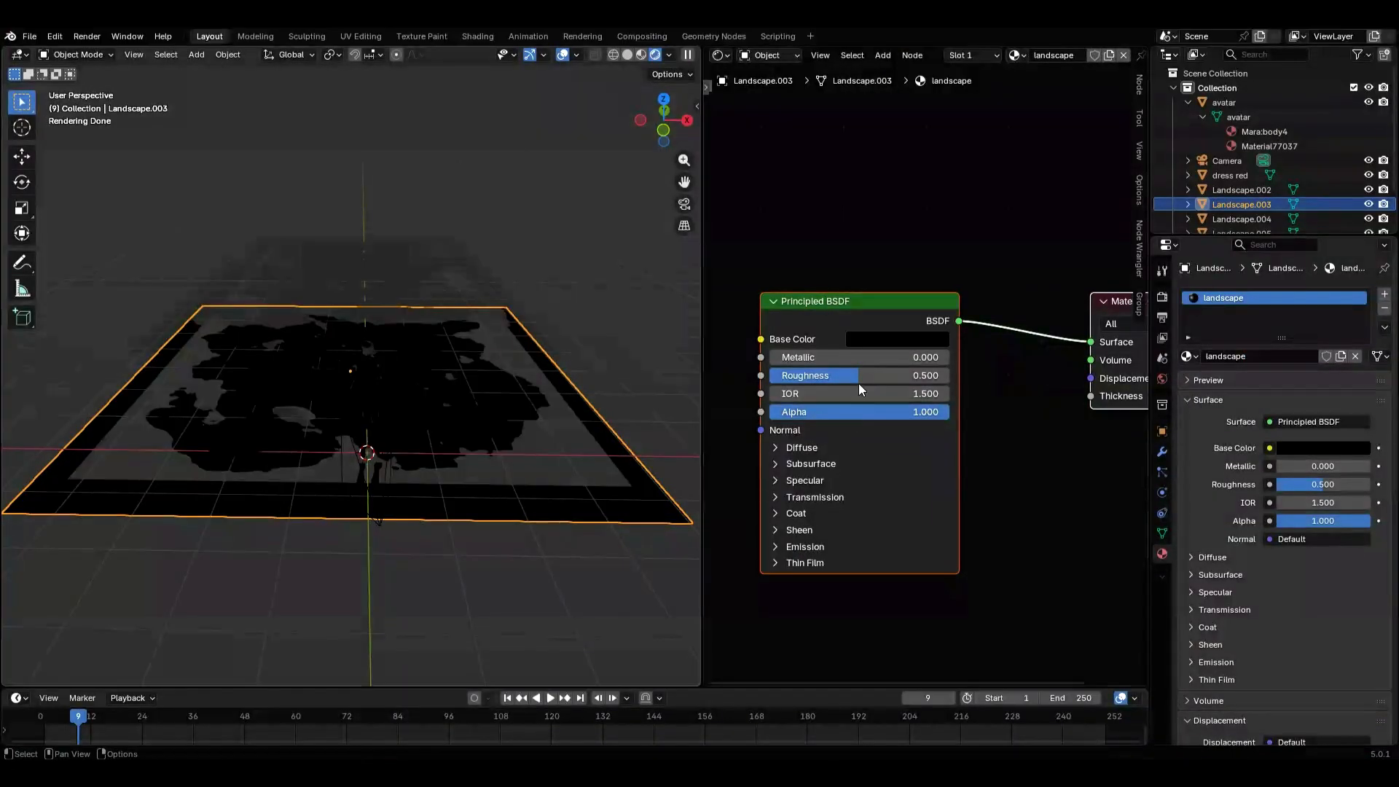
left_click_drag(858, 380, 770, 377)
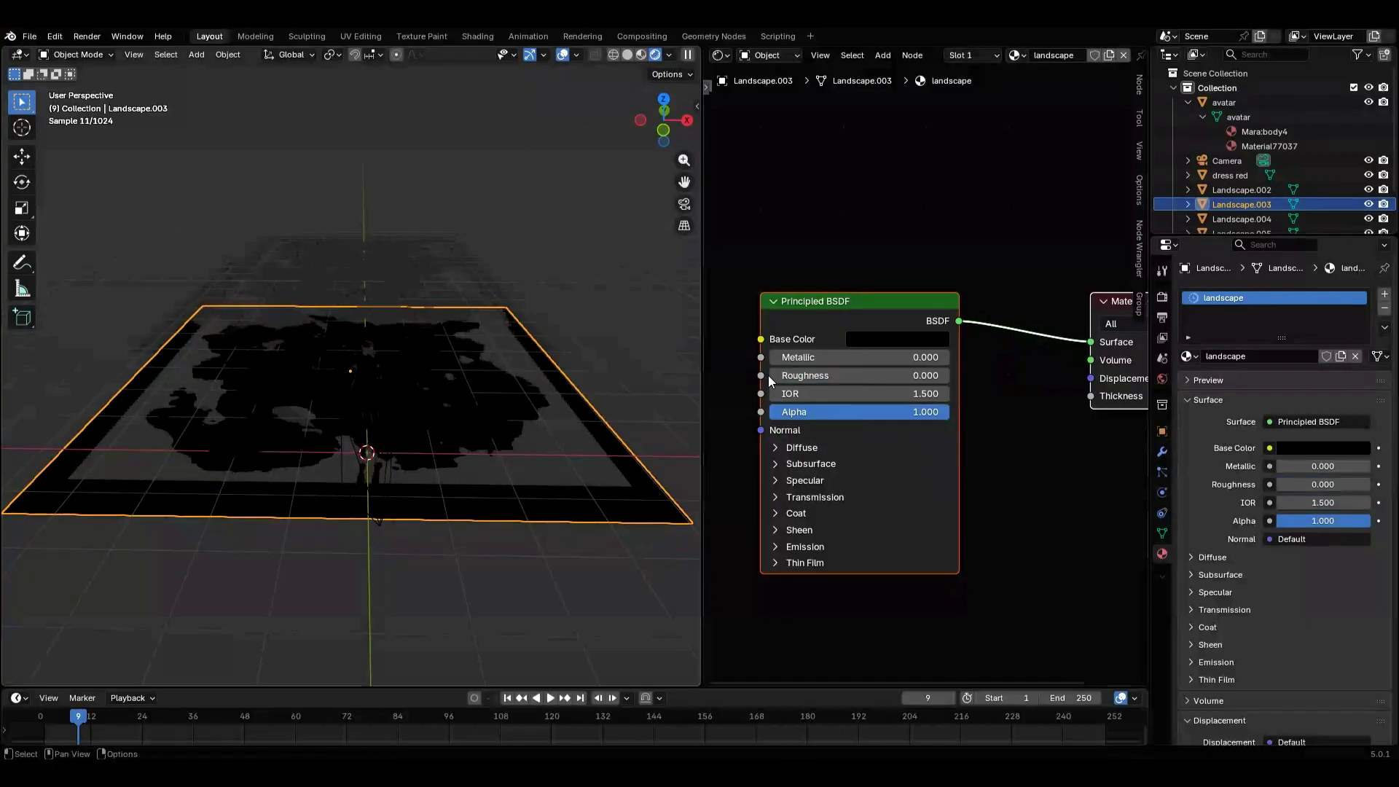
left_click(940, 340)
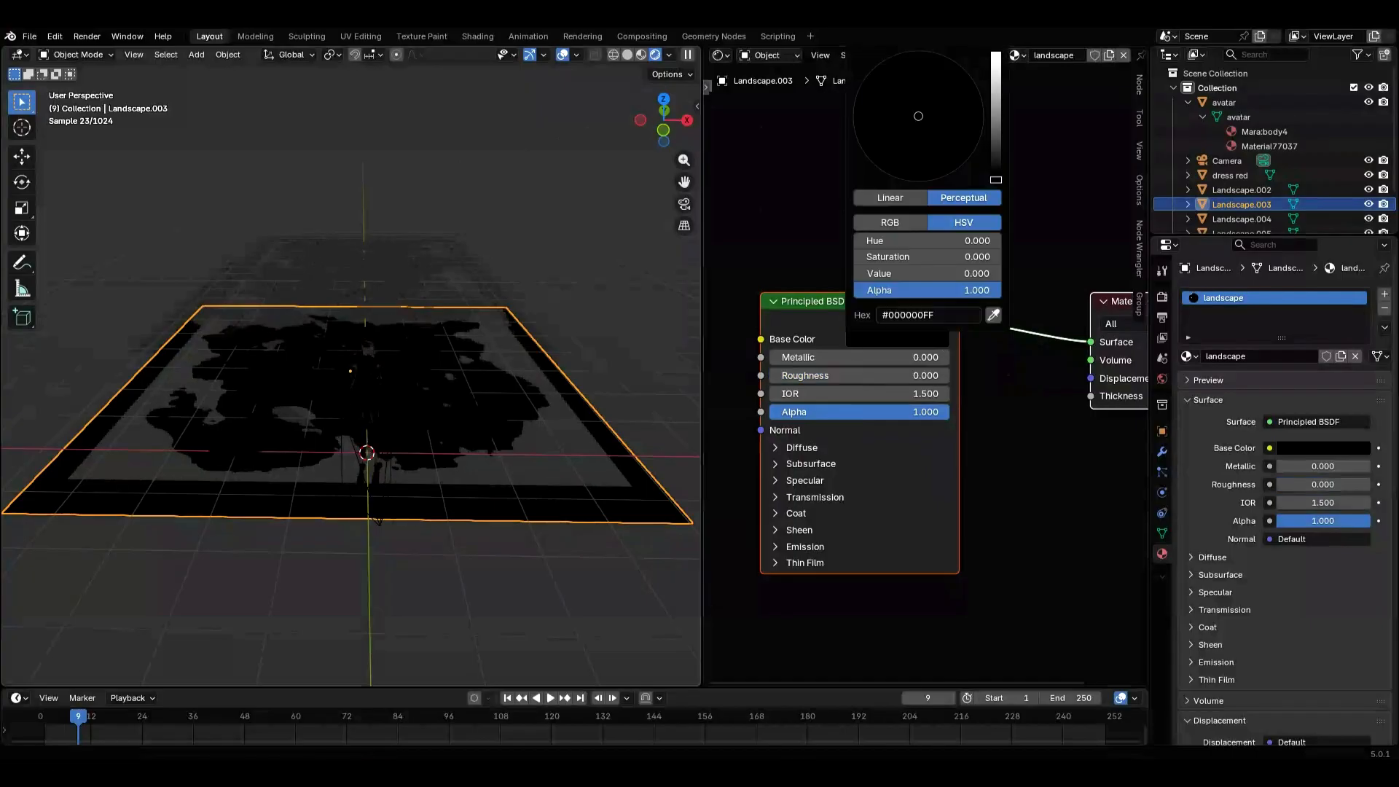
left_click_drag(996, 179, 996, 161)
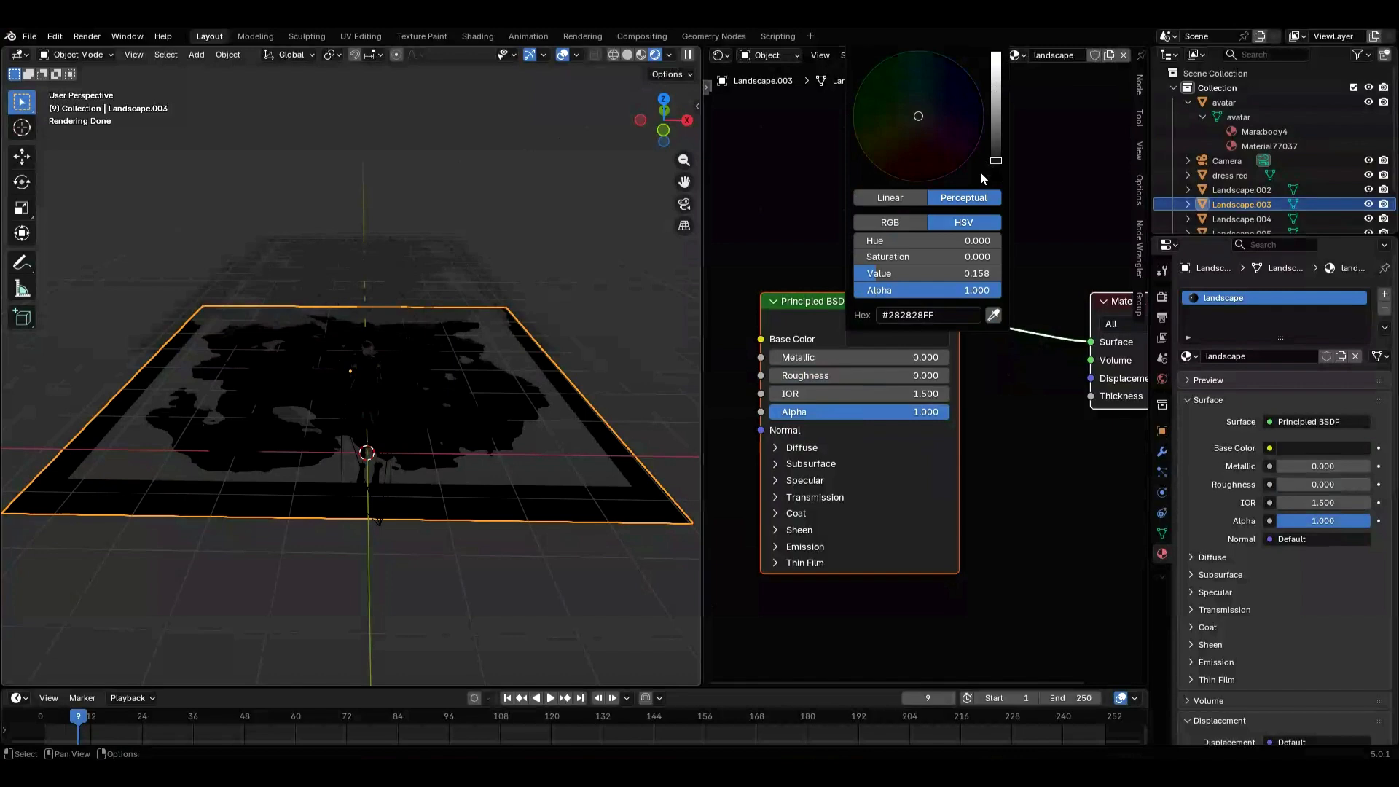
left_click(993, 496)
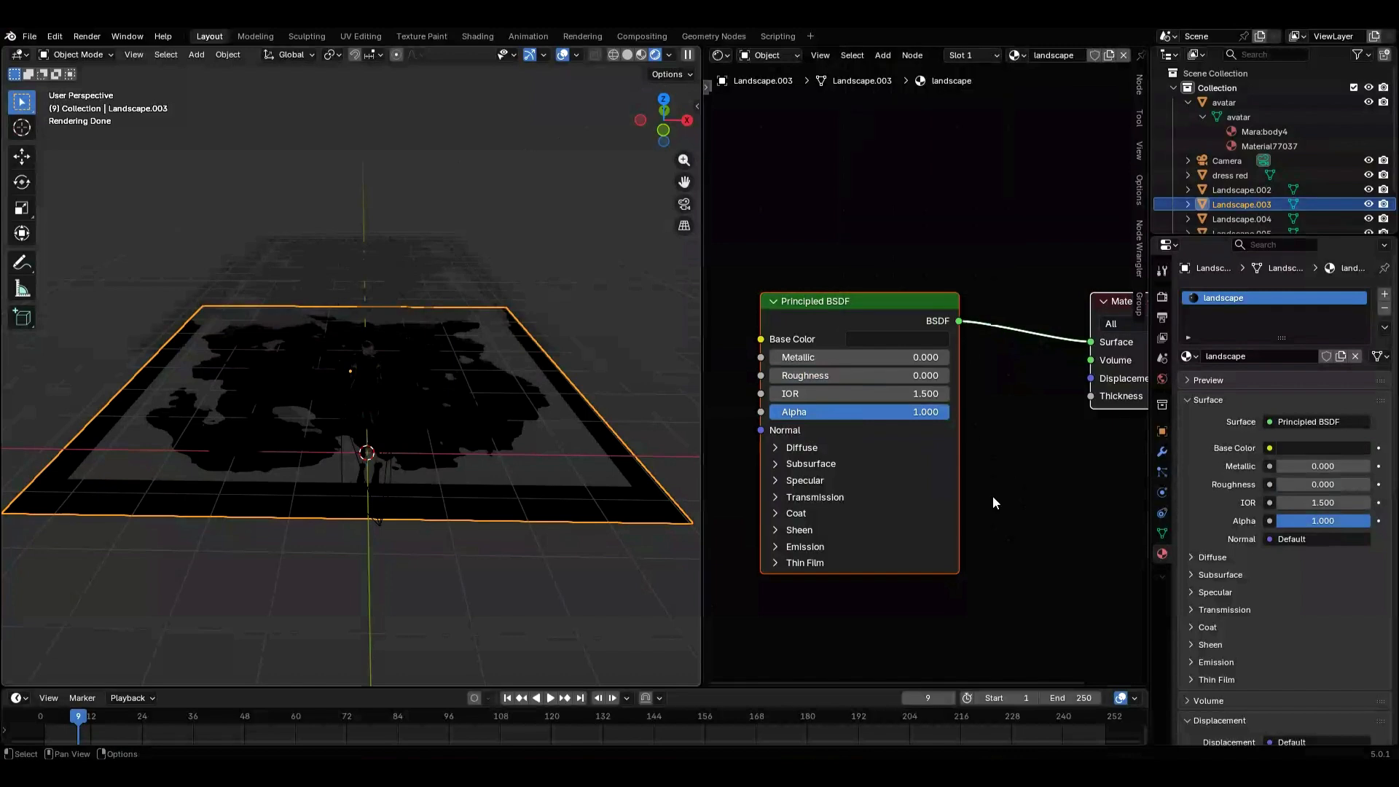
- Select all the landscapes with Landscape.003 as the active object and link its material to the others
middle_click_drag(483, 336, 497, 237)
left_click(308, 212)
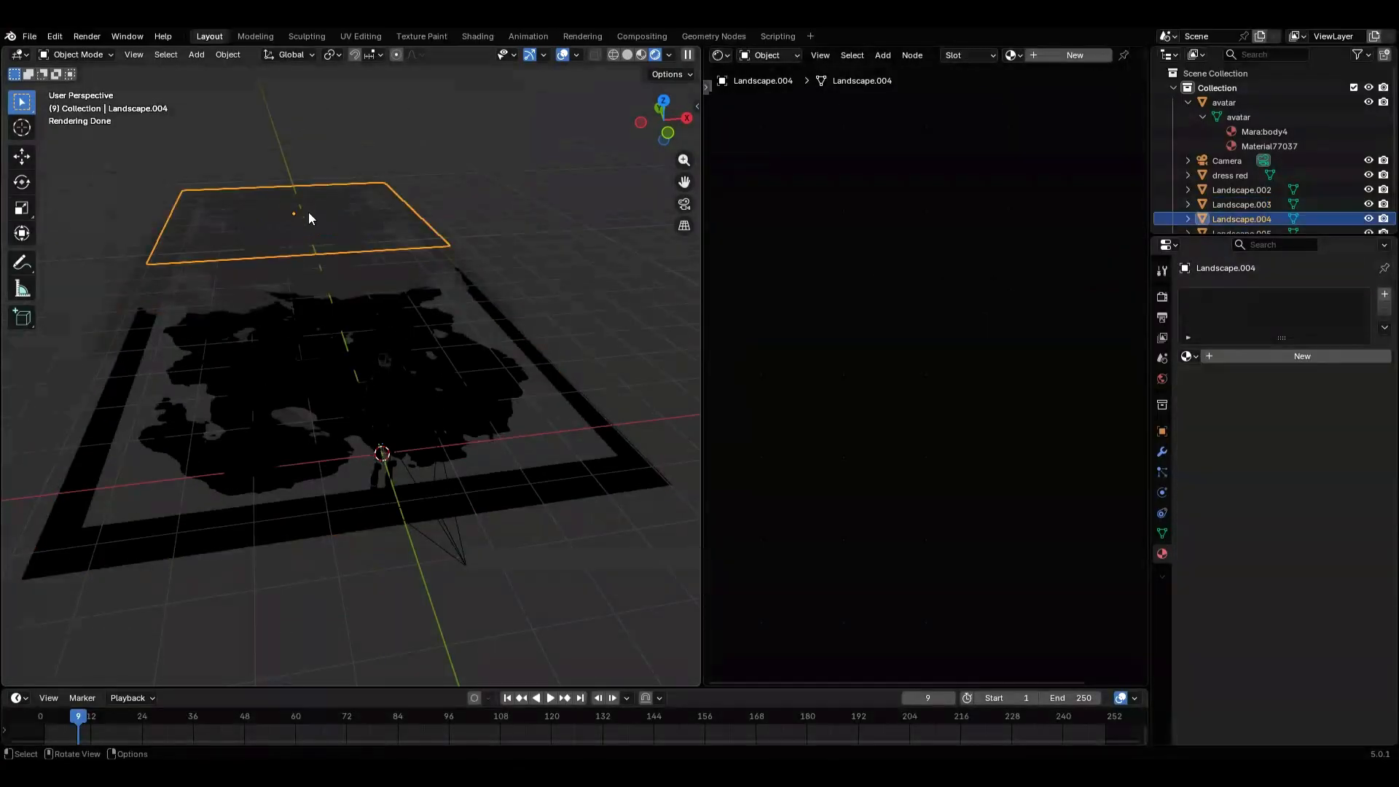
left_click(344, 280, "shift")
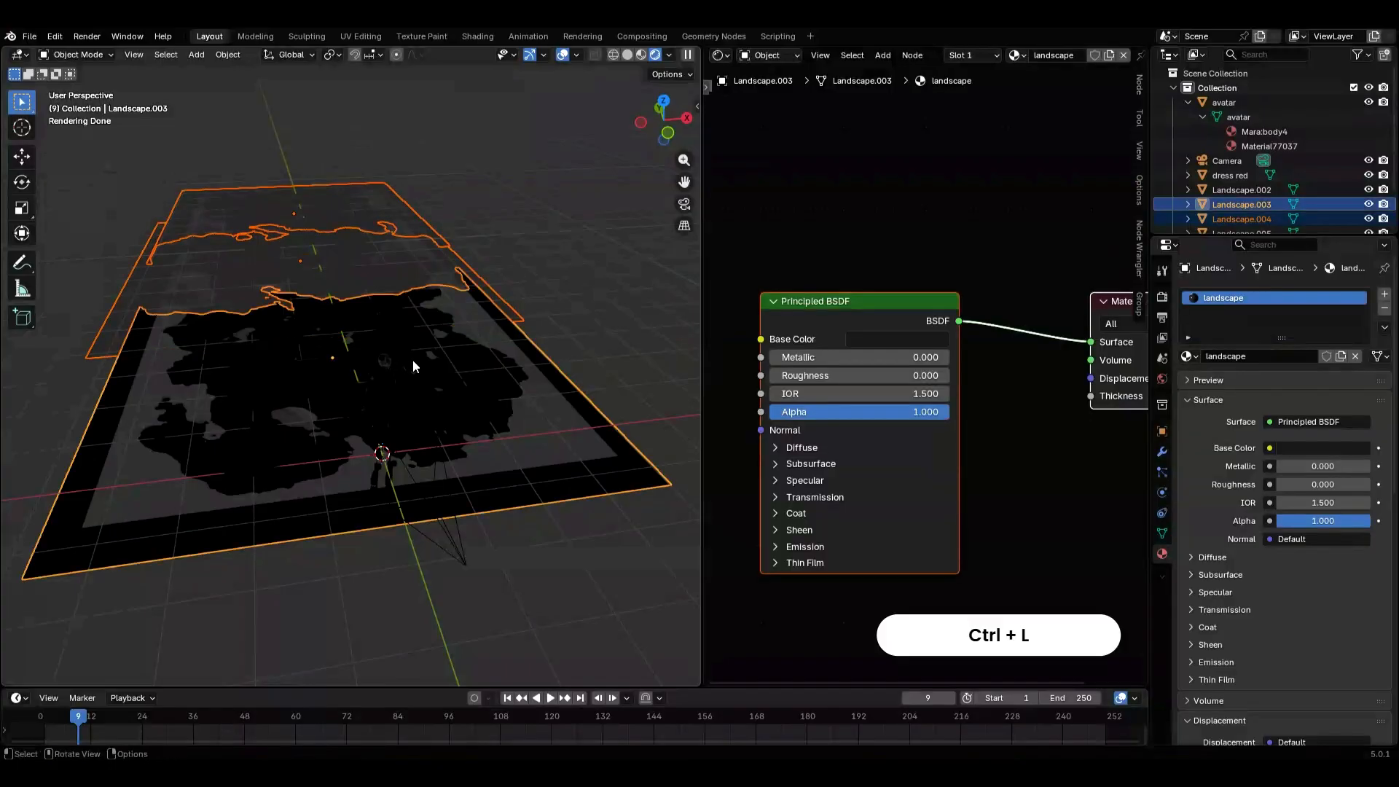
key("ctrl+l")
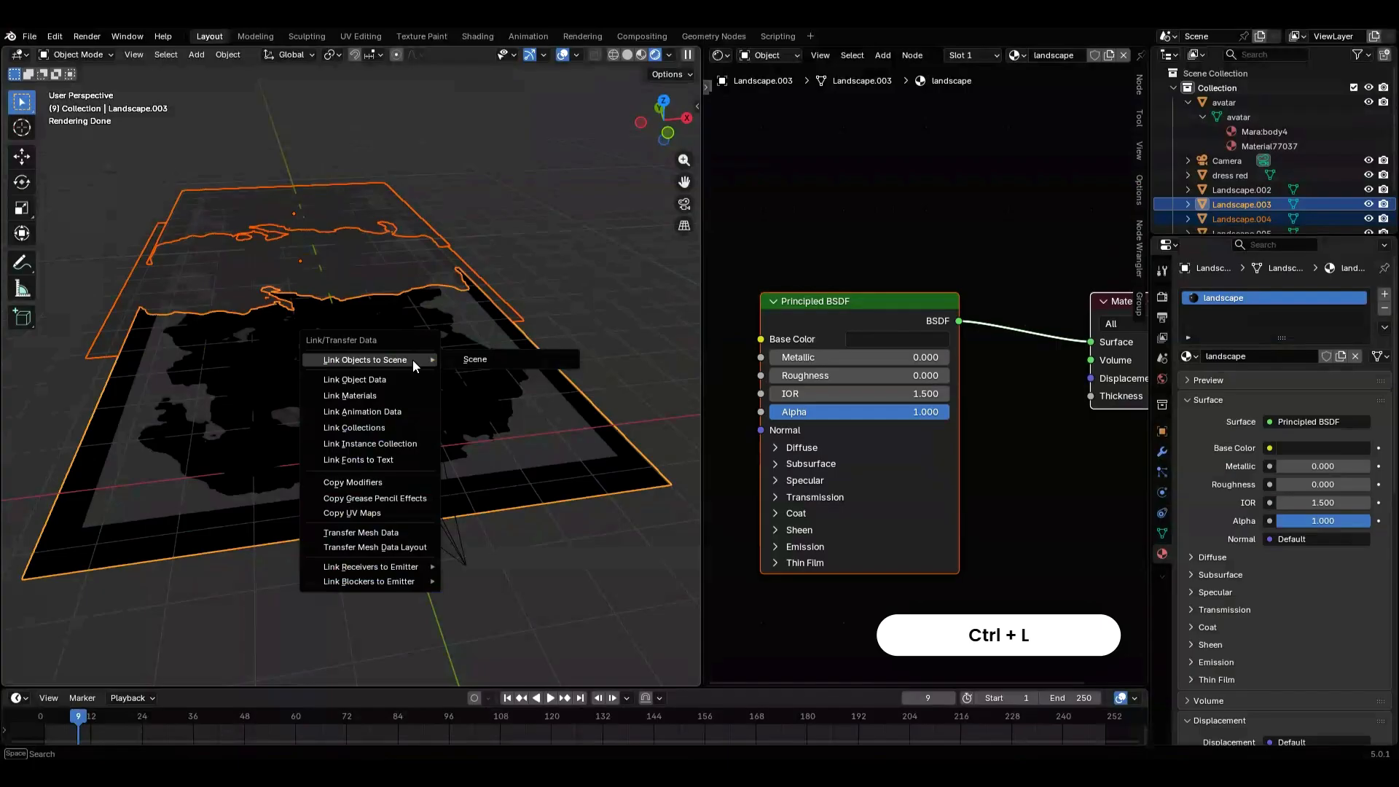
left_click(385, 396)
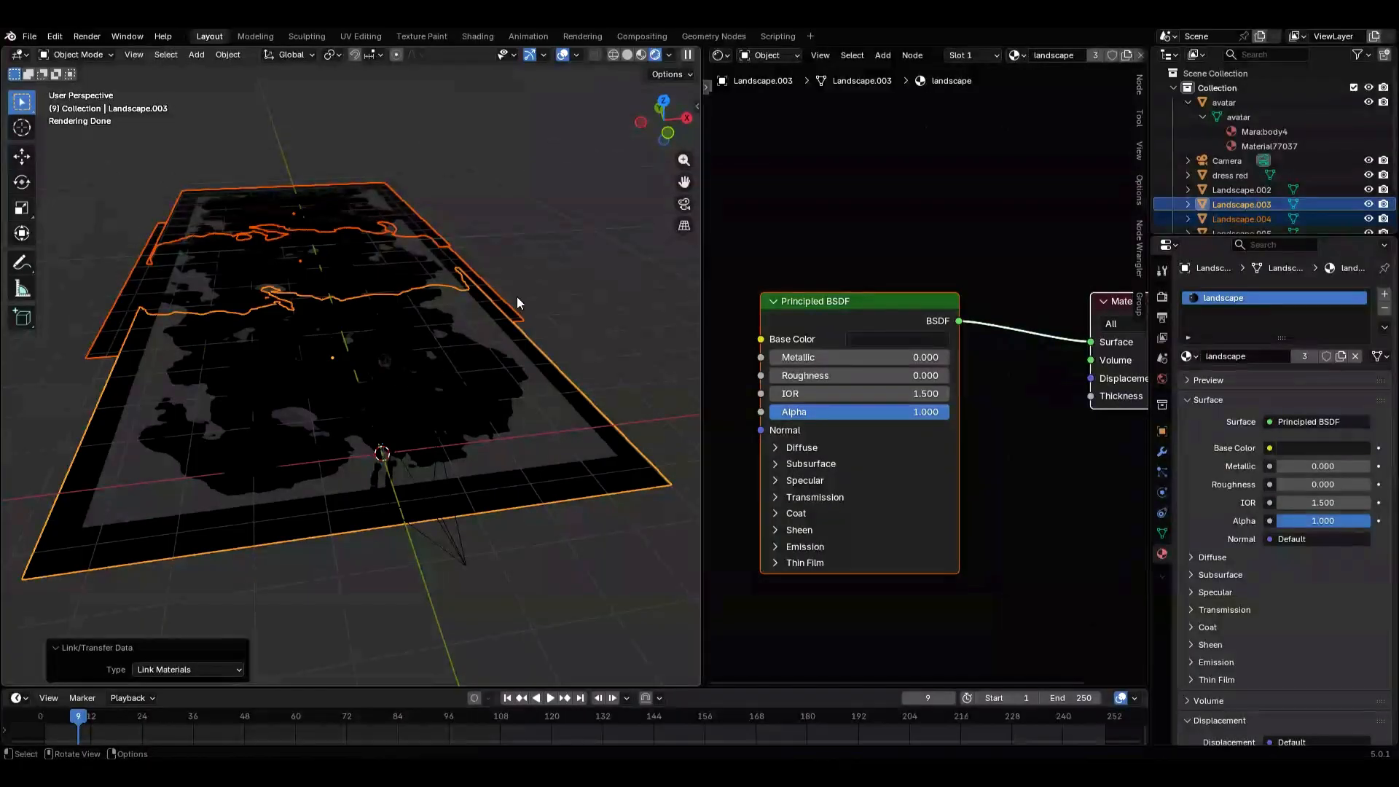
- Show the World nodes and load kloppenheim_06_puresky_4k.hdr into a new Environment Texture node
left_click(796, 58)
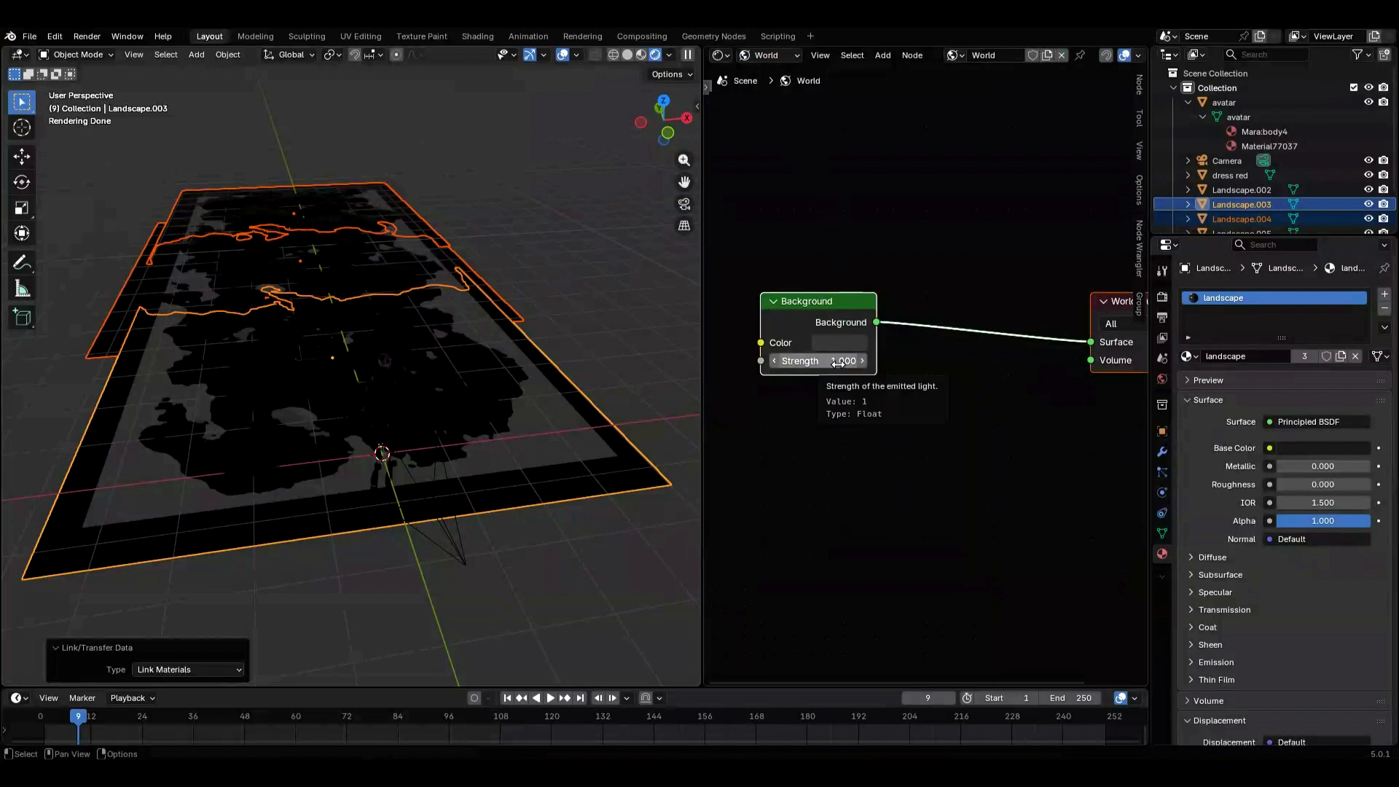
key("shift+a")
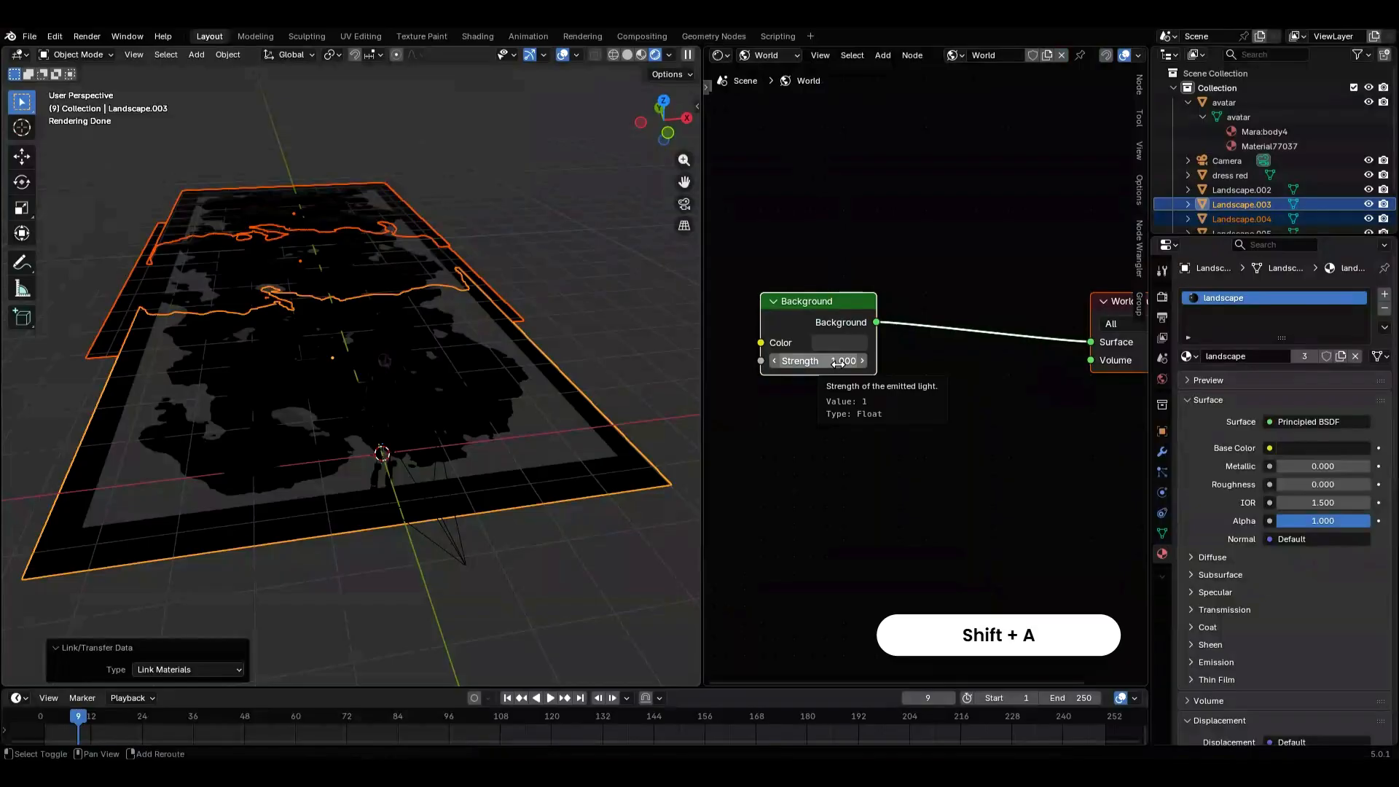
type("env")
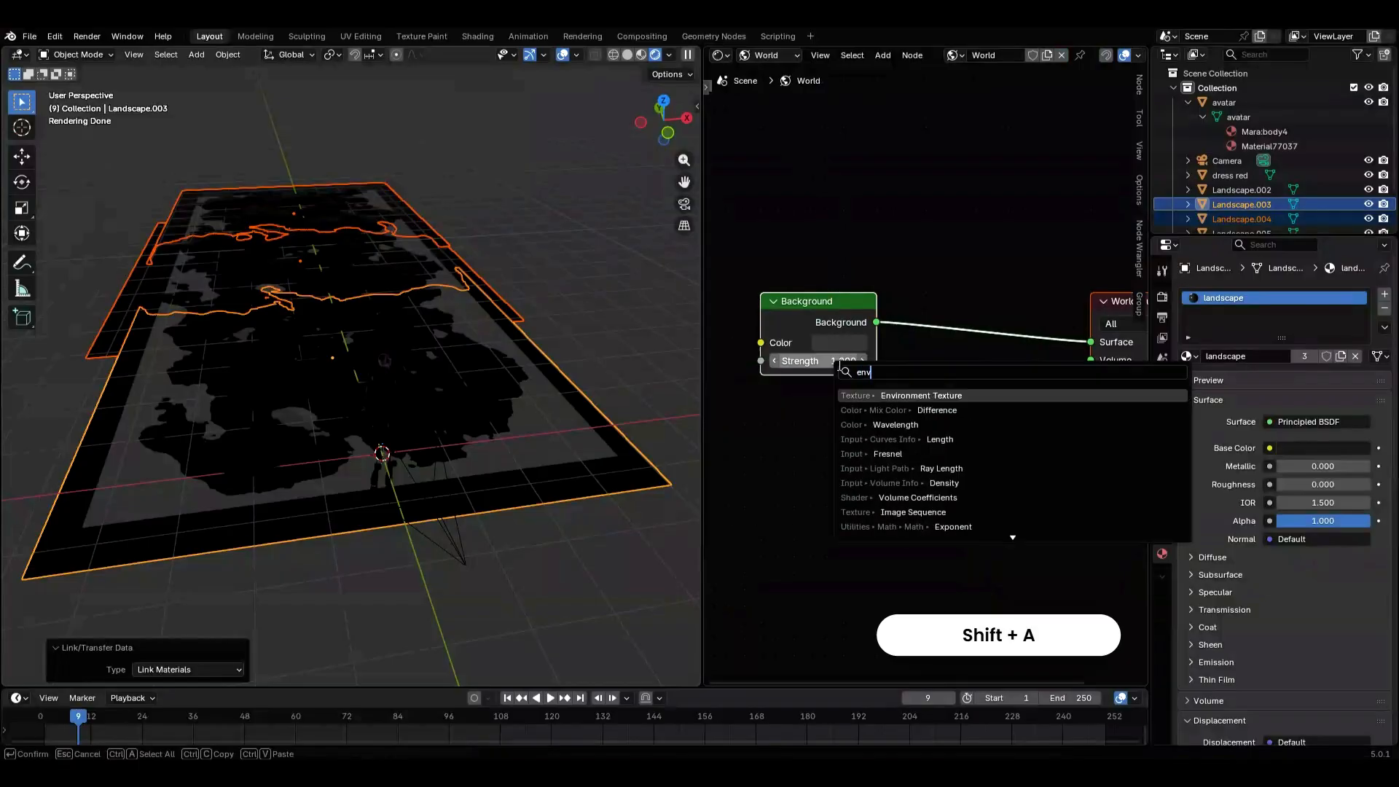
key("Return")
left_click(806, 424)
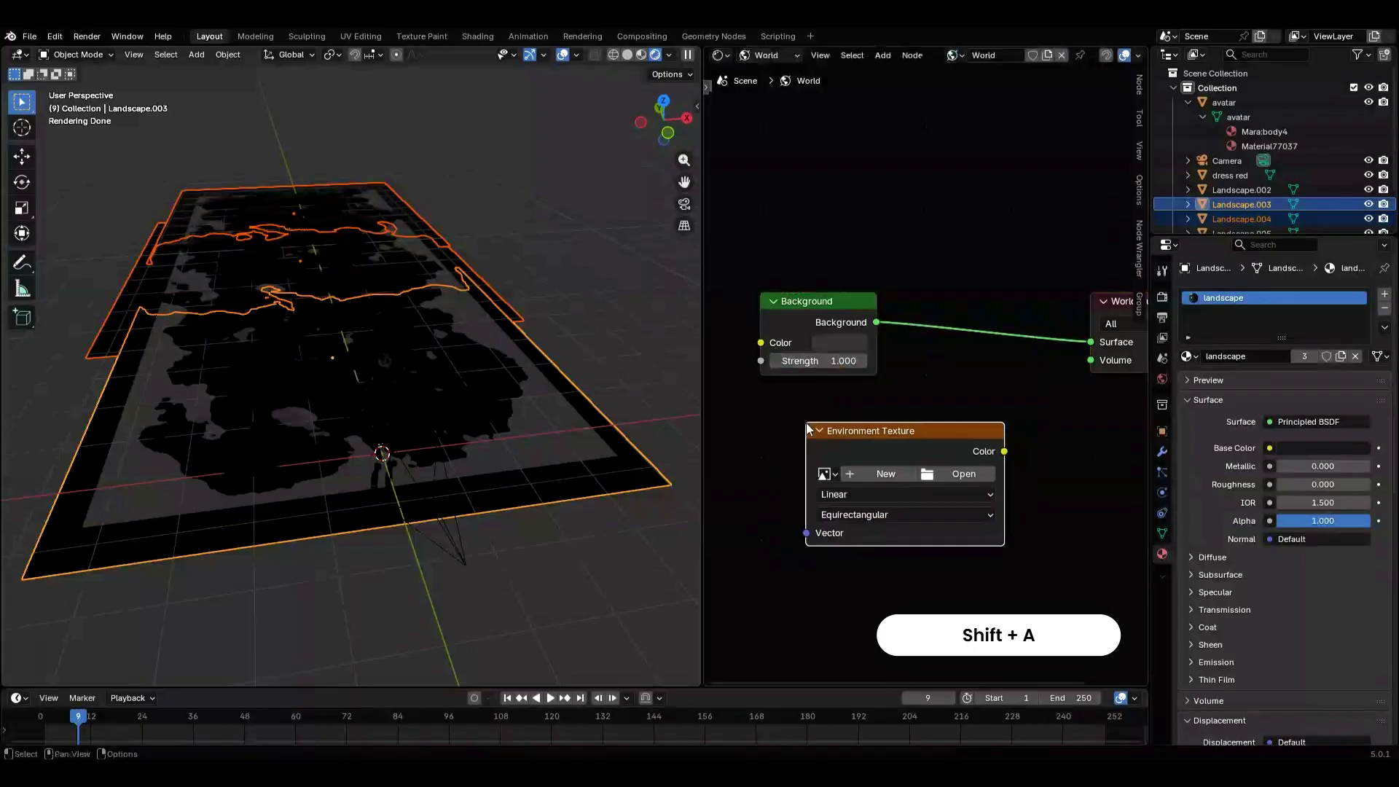
left_click(950, 475)
left_click(309, 317)
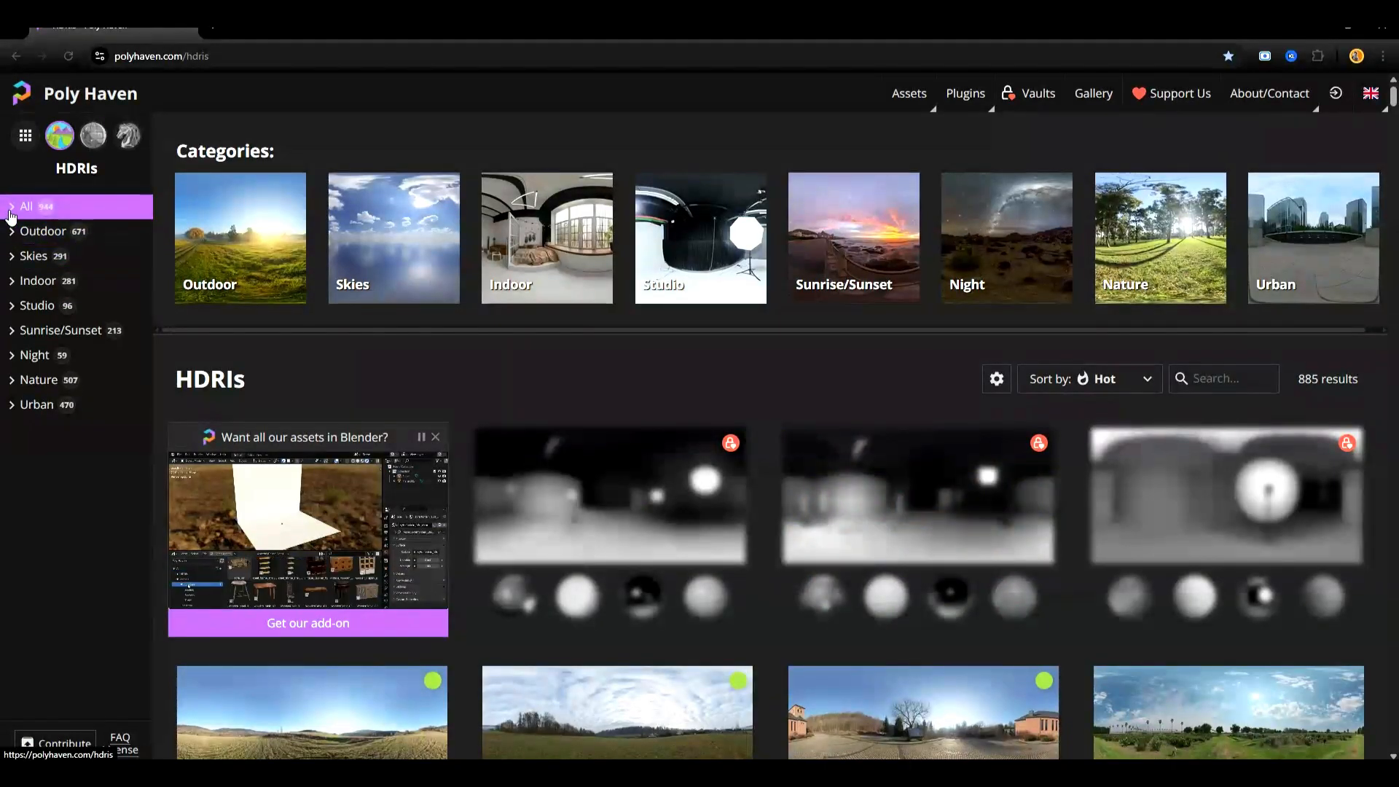
- On the Poly Haven website, open the indoor HDRI Brown Photostudio 02 and download it as a 4K HDR
left_click(22, 284)
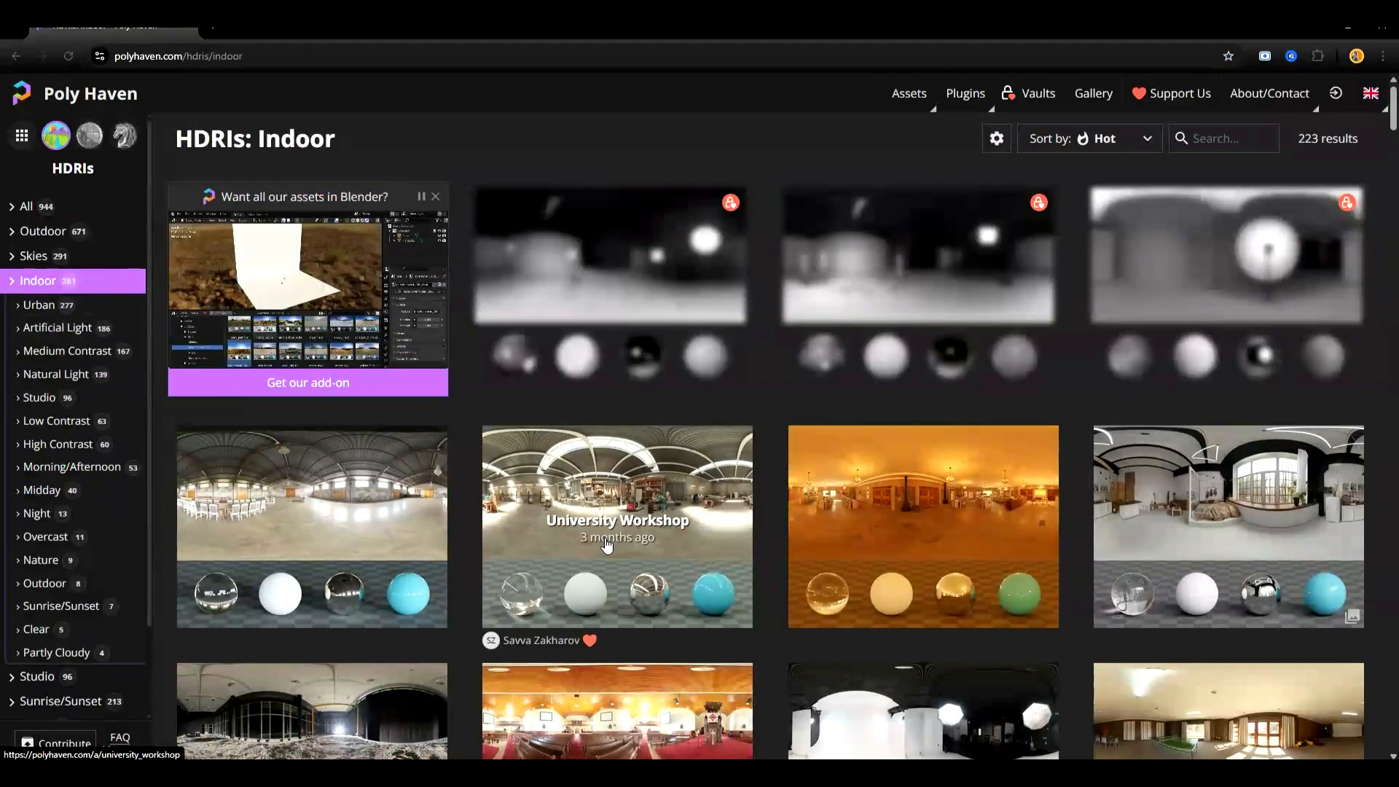
left_click(1180, 545)
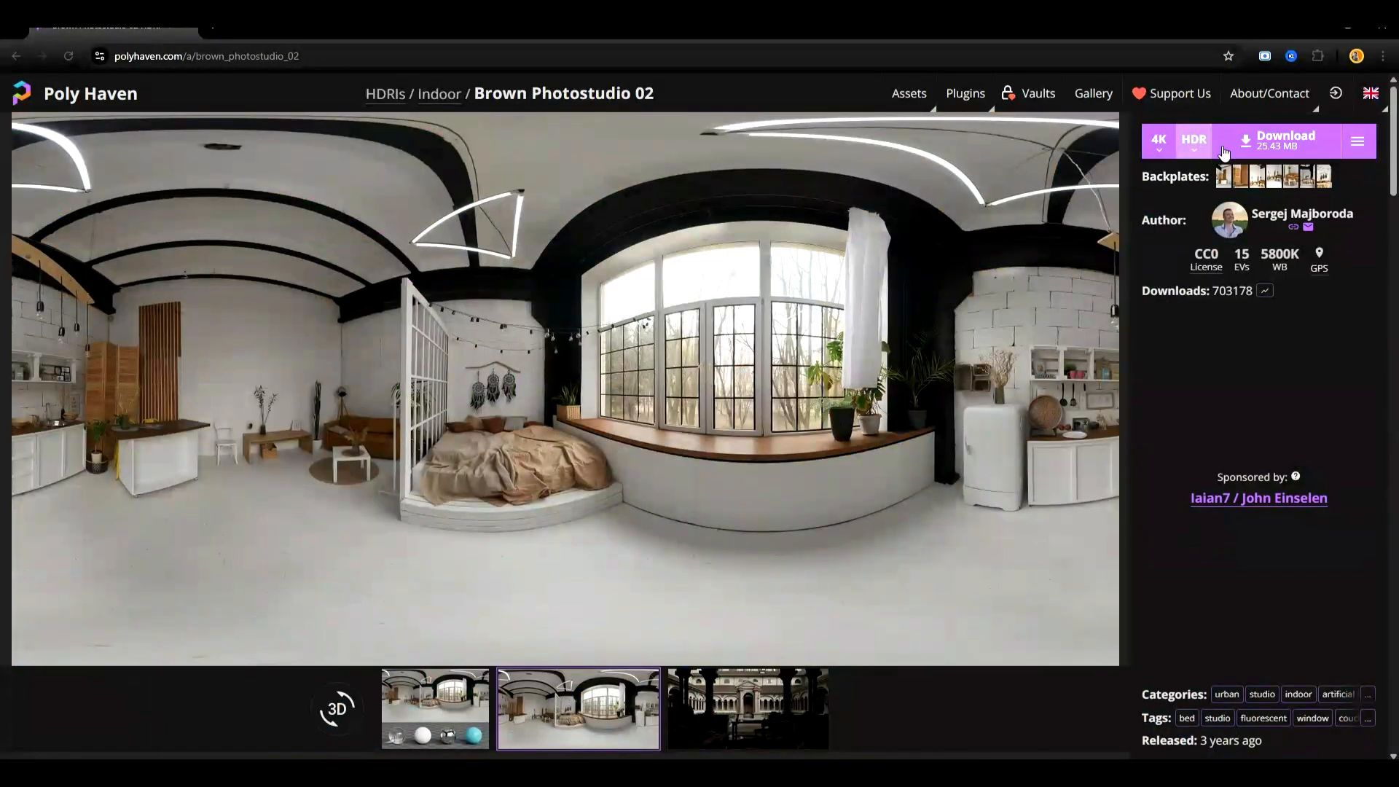
left_click(1254, 154)
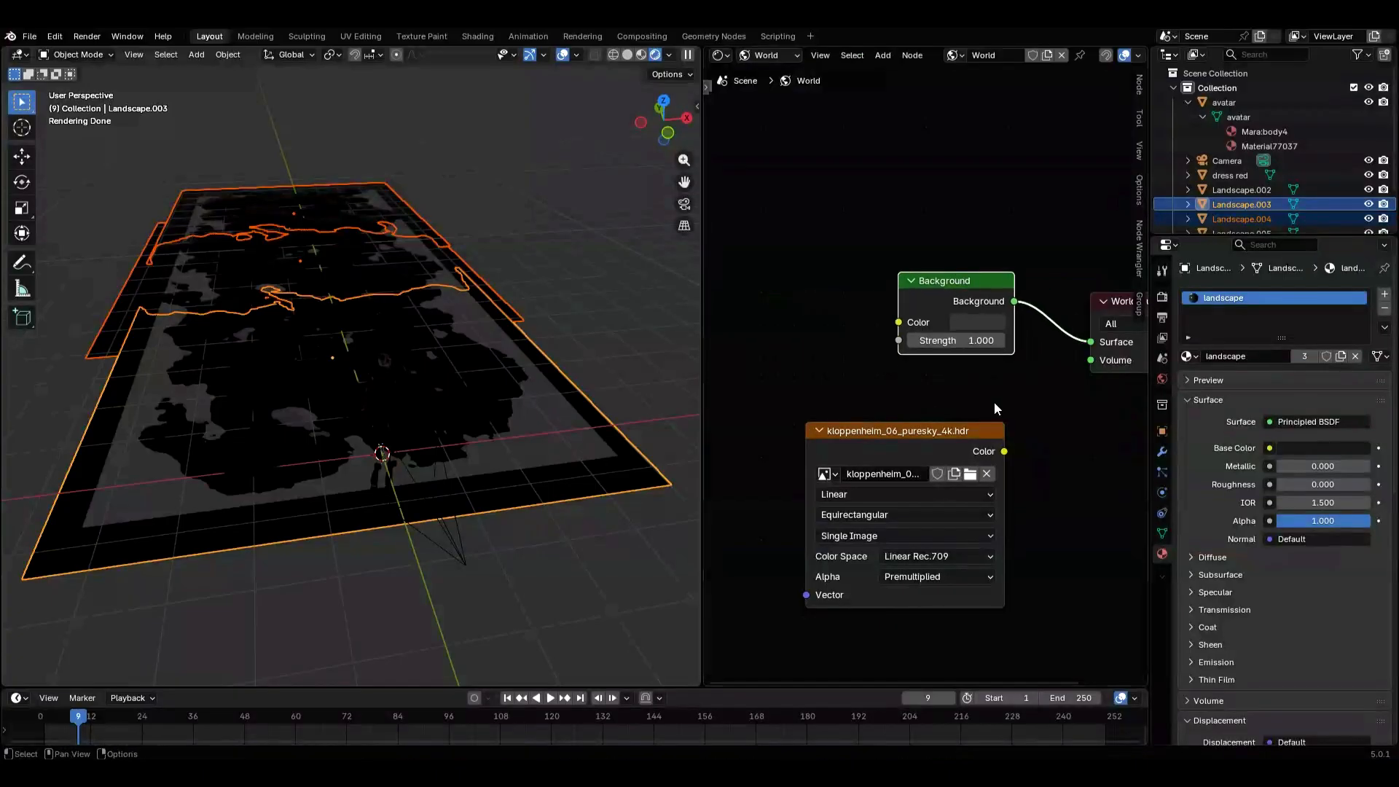
- Connect the environment texture to the Background Color and add Mapping and Texture Coordinate nodes to it
left_click_drag(1004, 451, 898, 322)
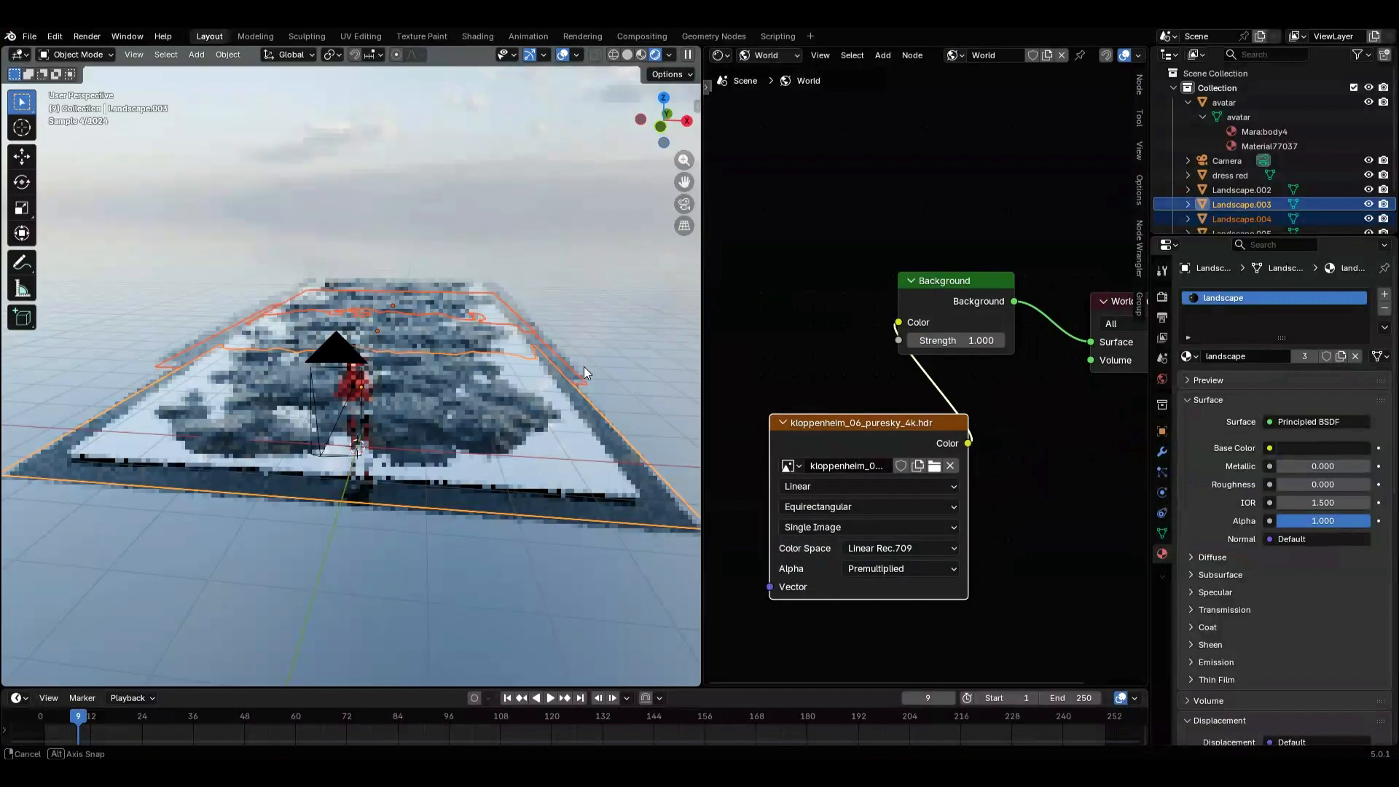
key("ctrl+t")
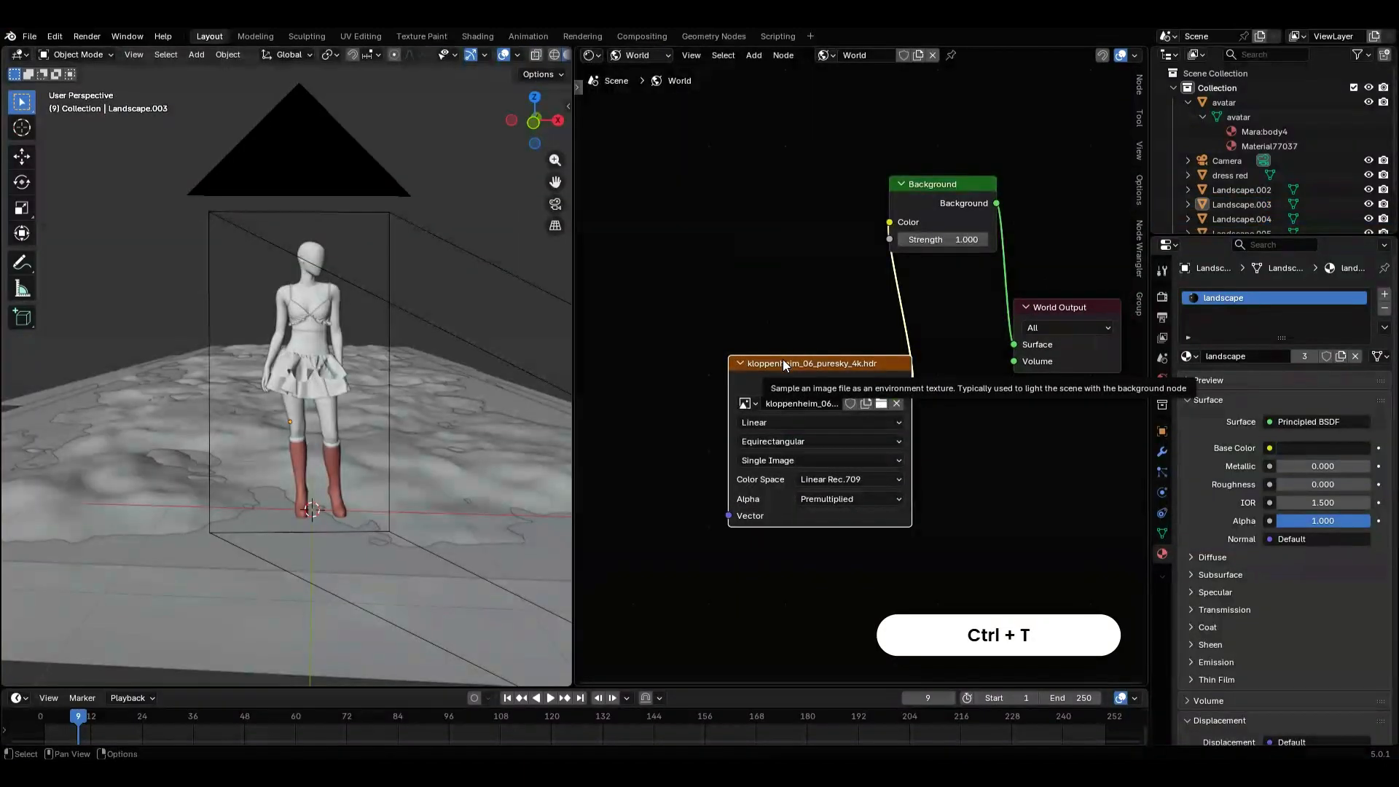
key("ctrl+t")
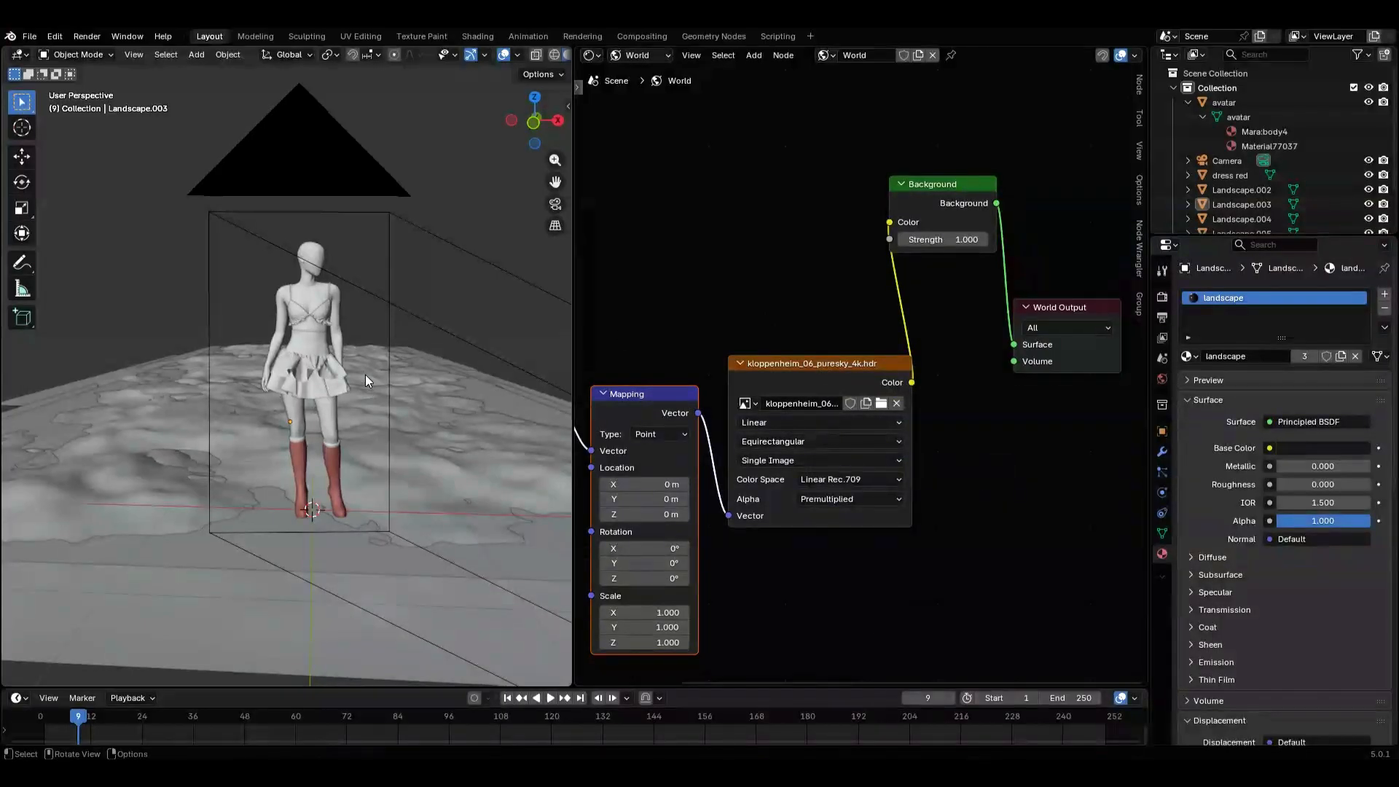
- Show the scene in Rendered shading through the camera and set the Background Strength to 0.6
key("z")
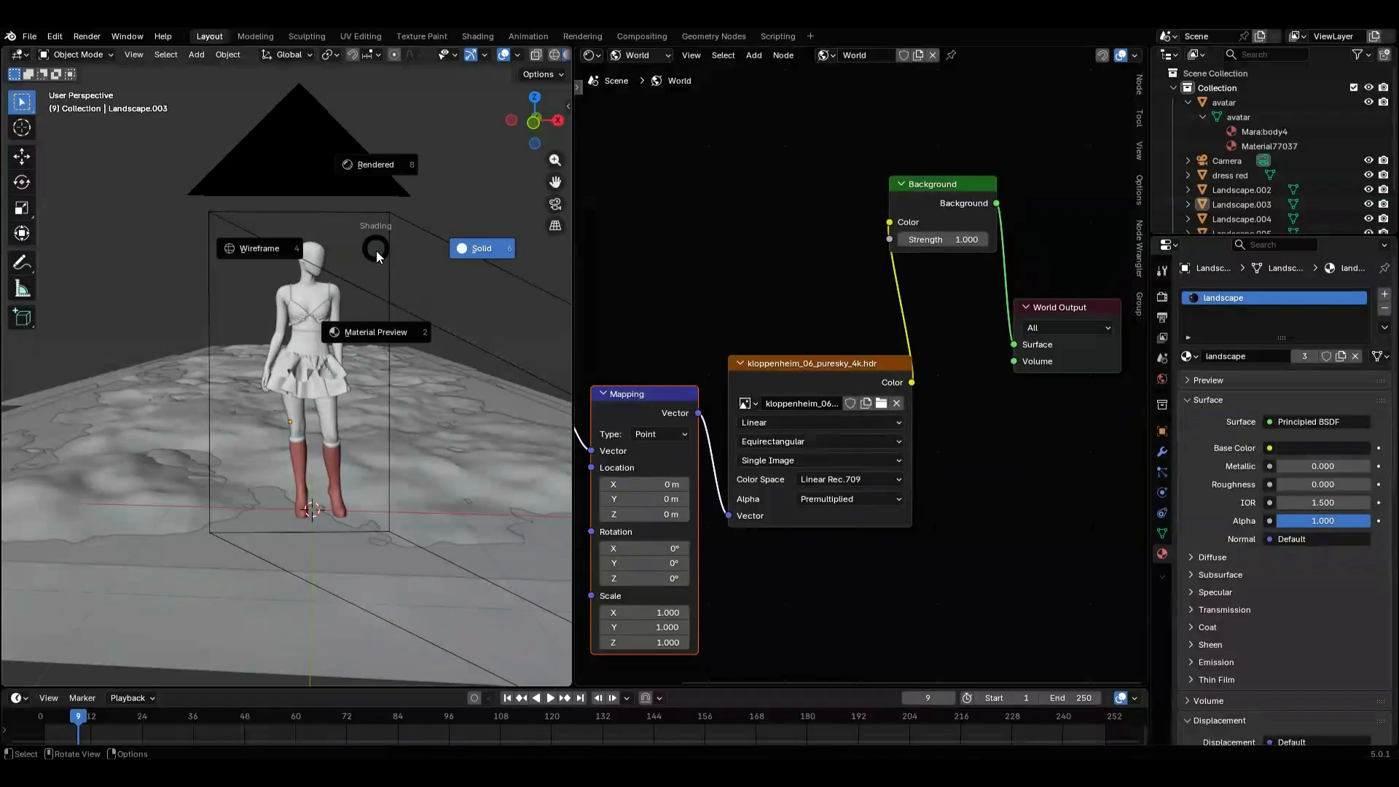
left_click(374, 160)
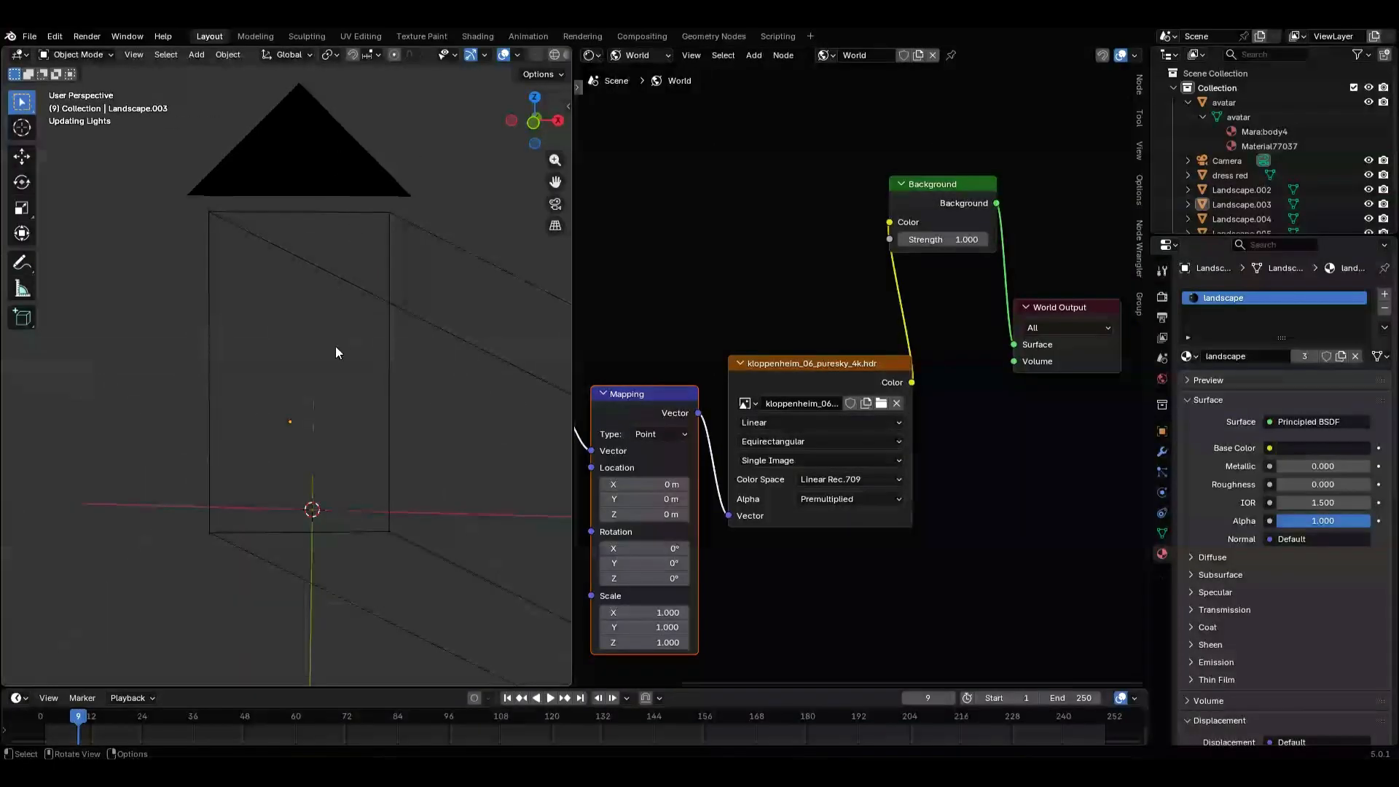
key("KP_0")
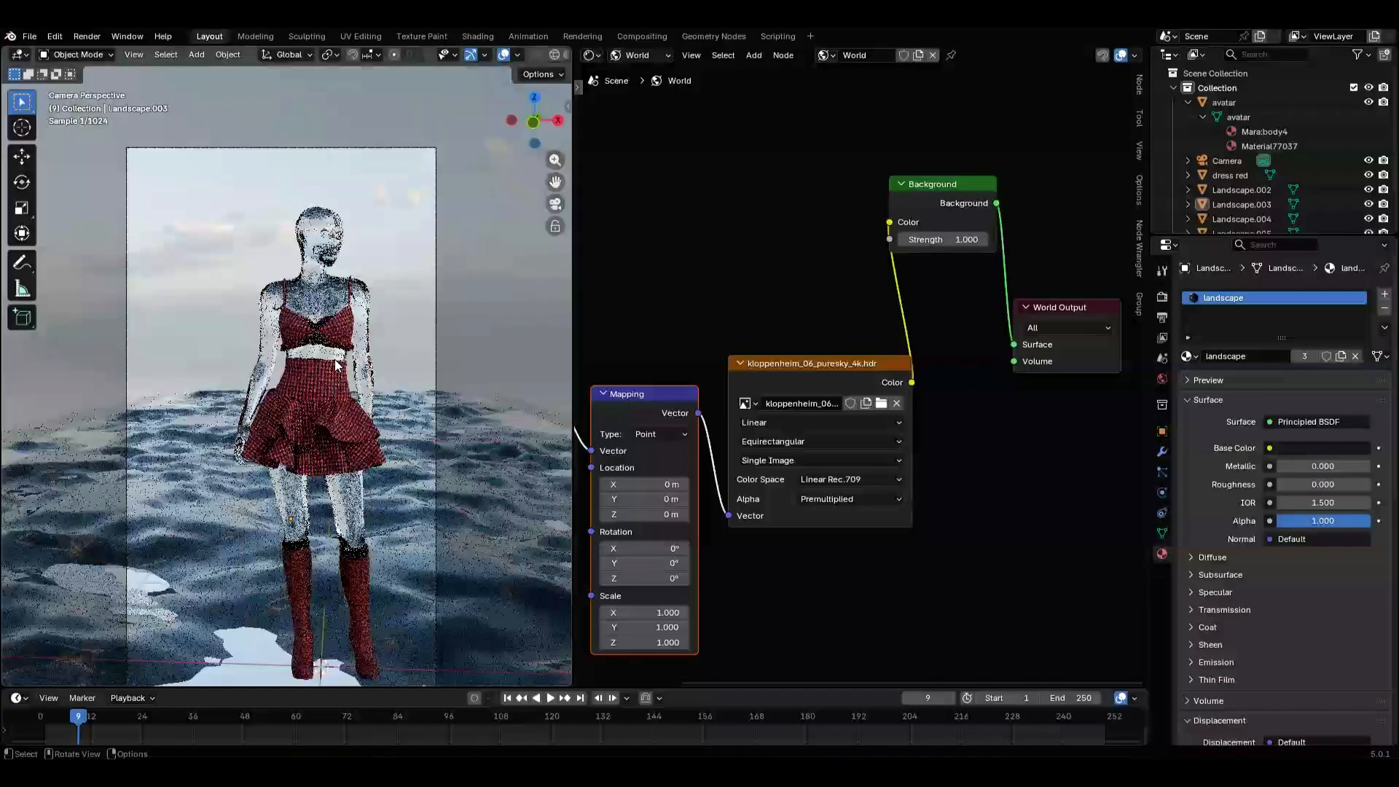
left_click(901, 239)
left_click(901, 239)
left_click(900, 240)
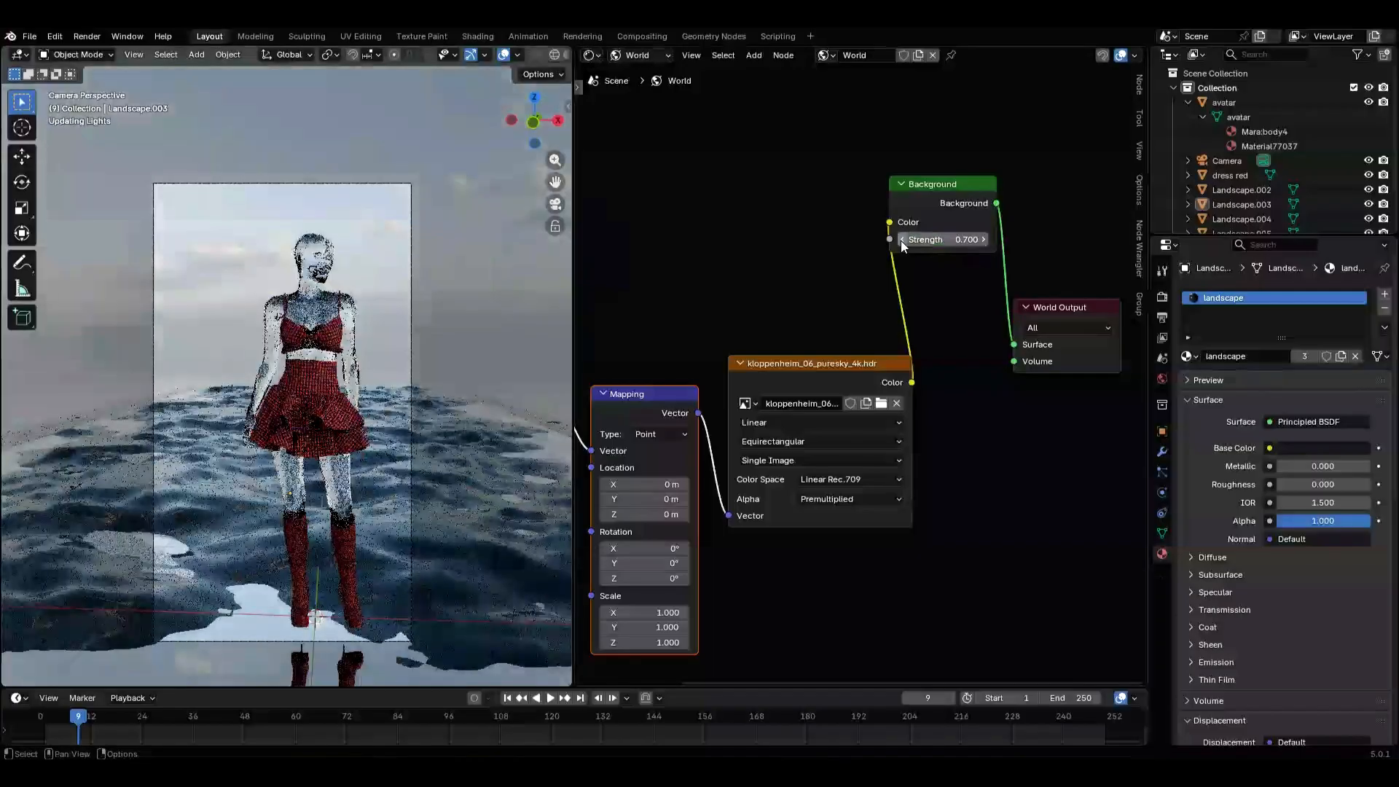
left_click(900, 240)
- Add a Mix Color node set to Multiply with Factor 1 and insert it between the environment texture and the Background
key("shift+a")
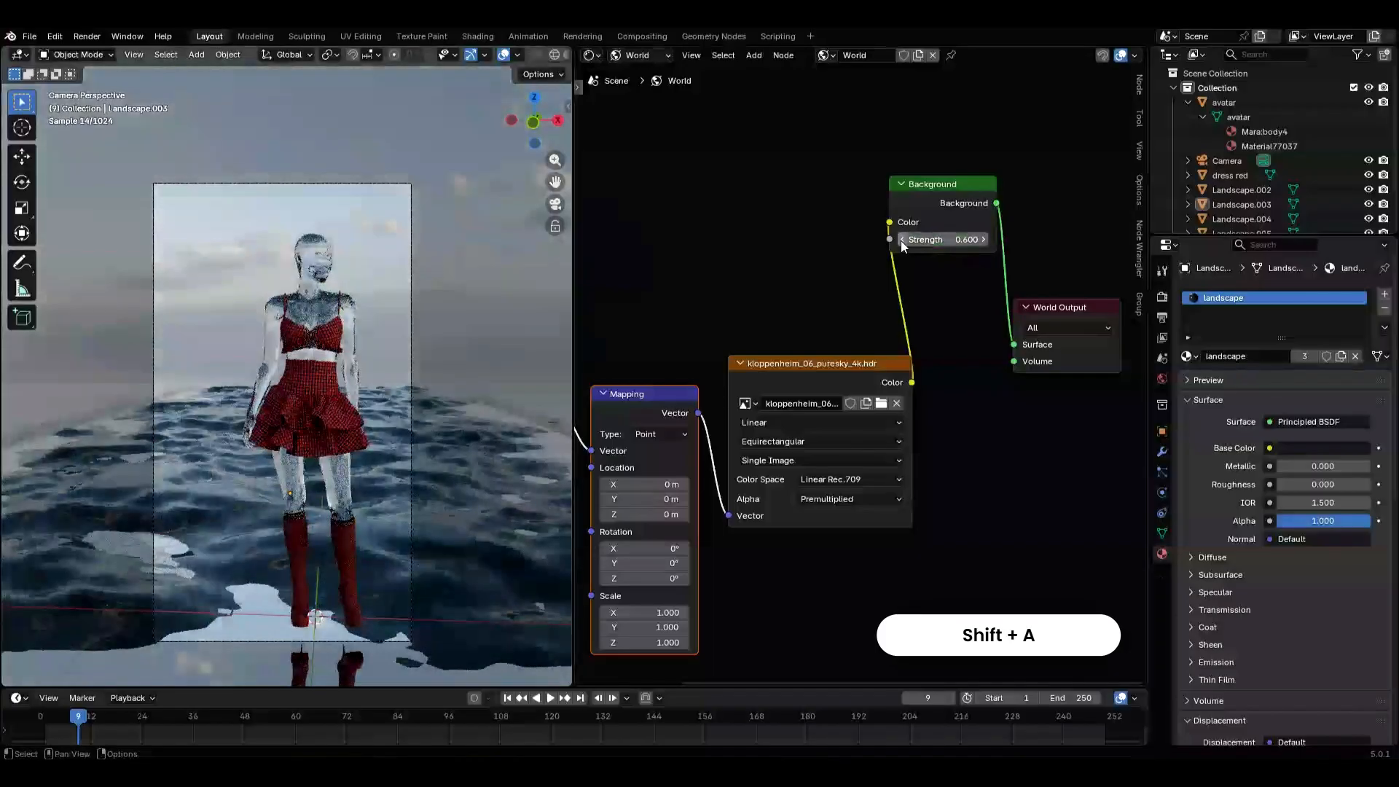
key("shift+a")
type("mix")
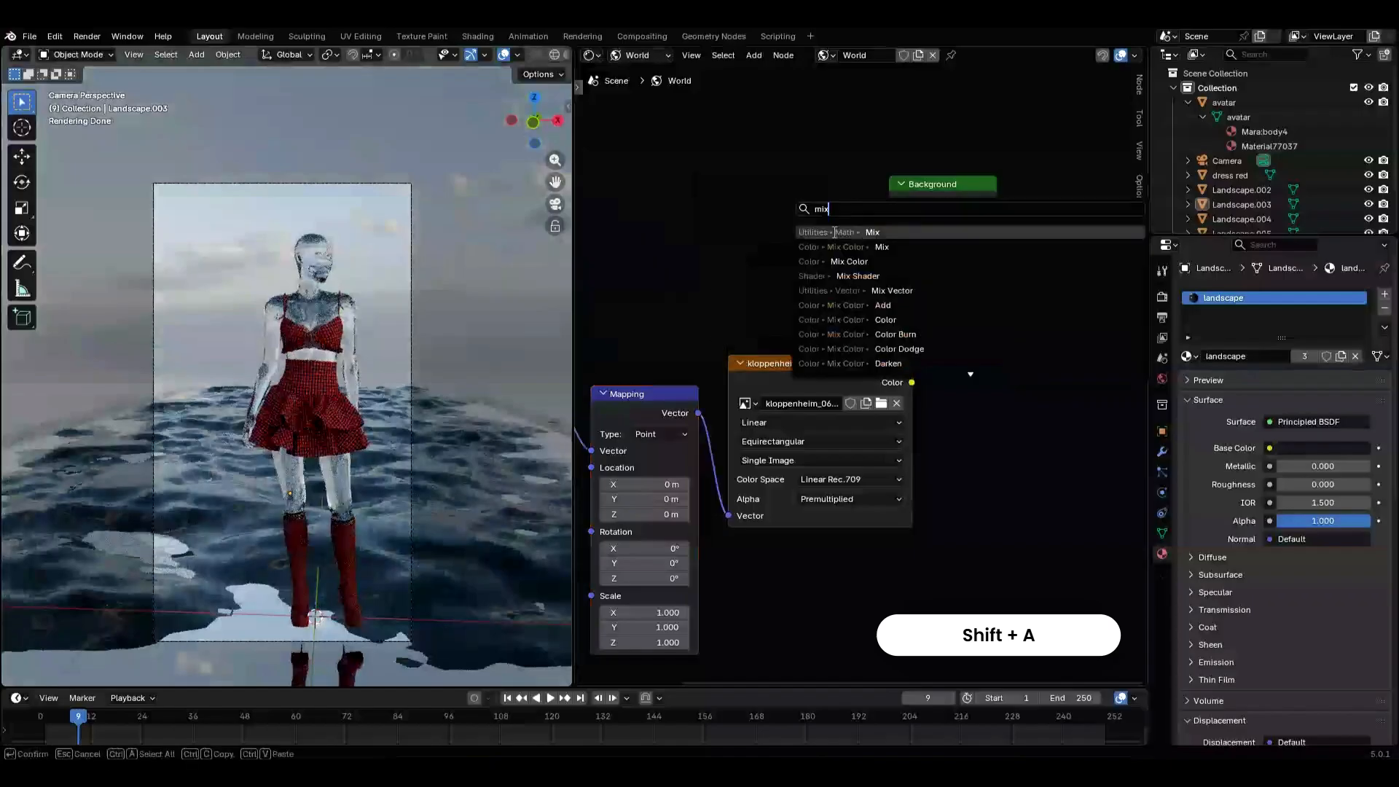
key("Return")
left_click(698, 154)
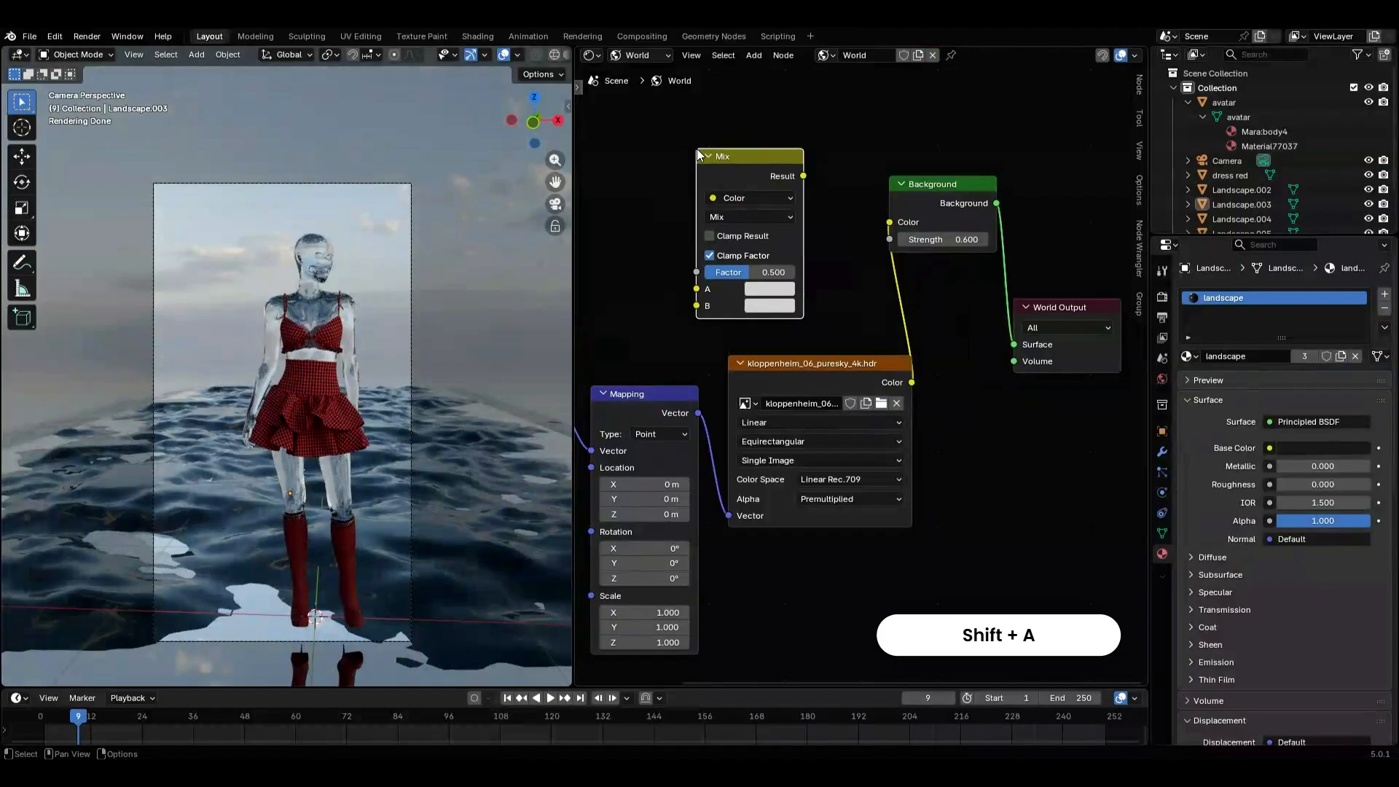
left_click(751, 217)
left_click(758, 296)
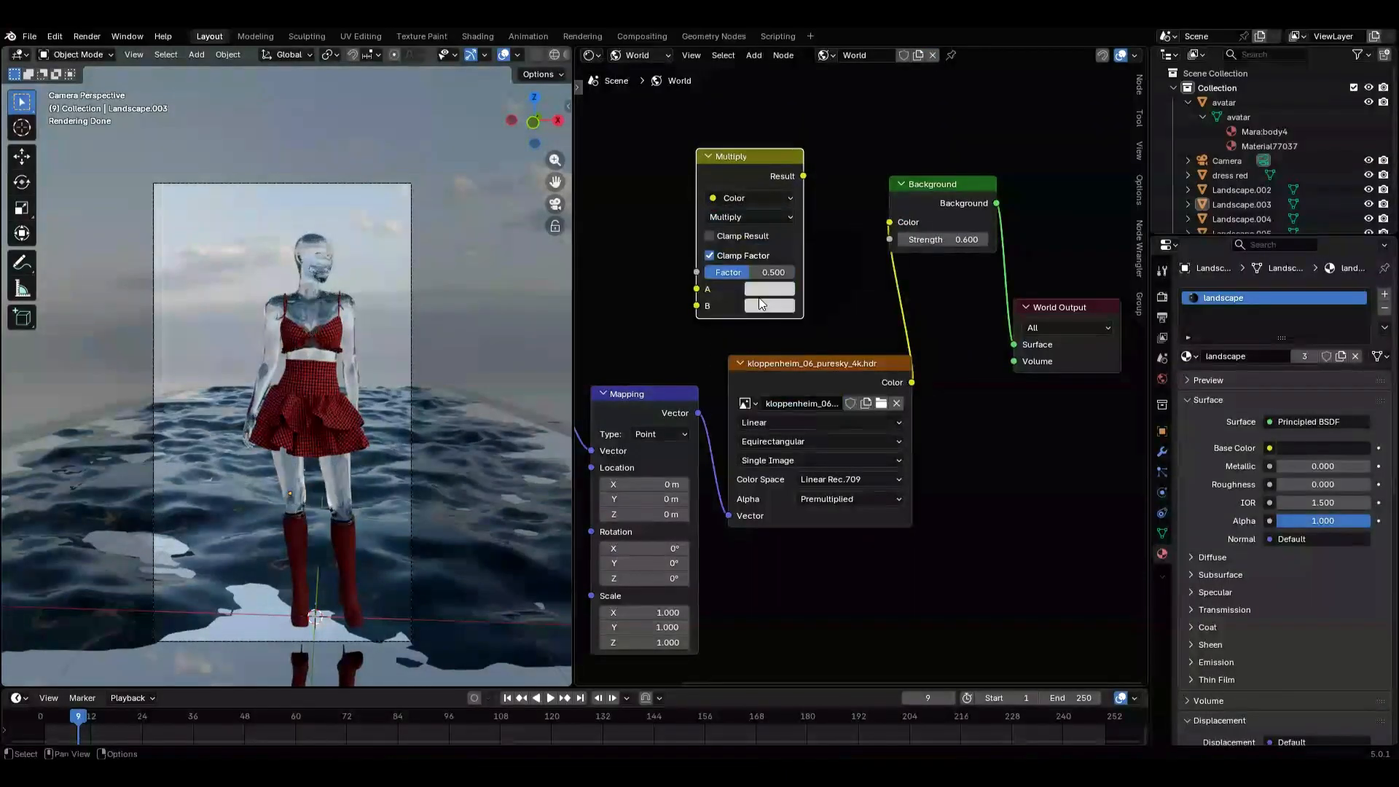
left_click_drag(759, 272, 794, 273)
left_click_drag(792, 363, 791, 496)
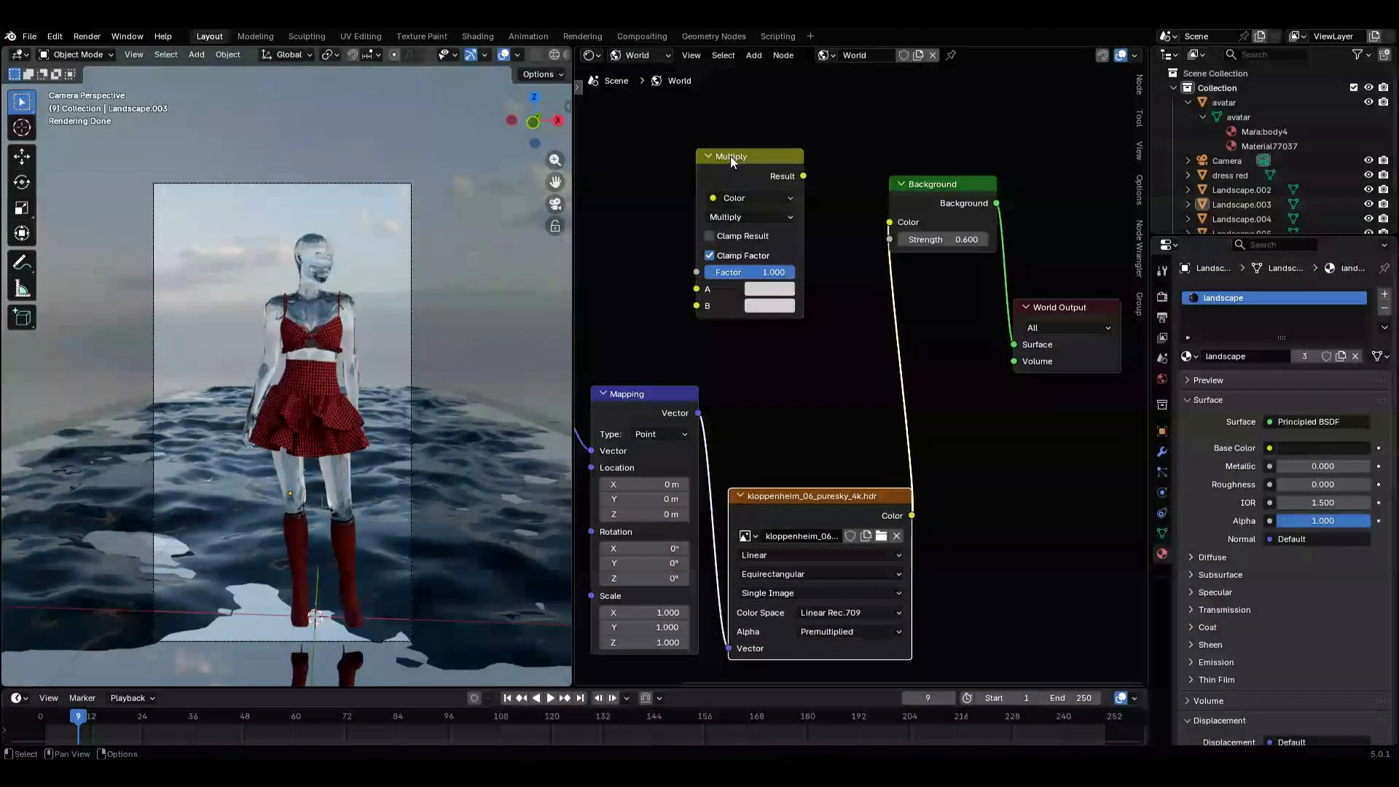
left_click_drag(734, 158, 881, 286)
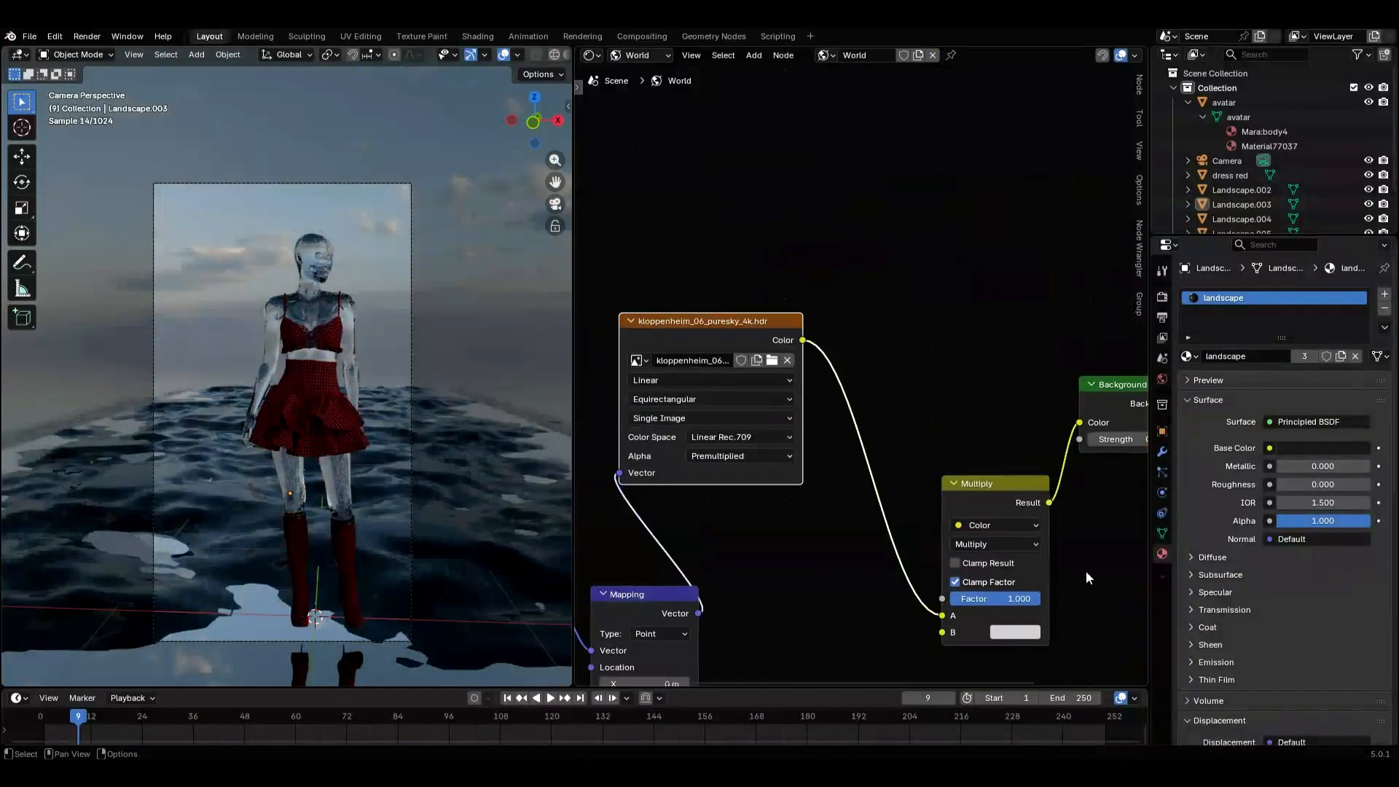
- Add a Blackbody node with a Temperature of 10000 K and connect it to the Multiply node's B input
key("shift+a")
type("blackbody")
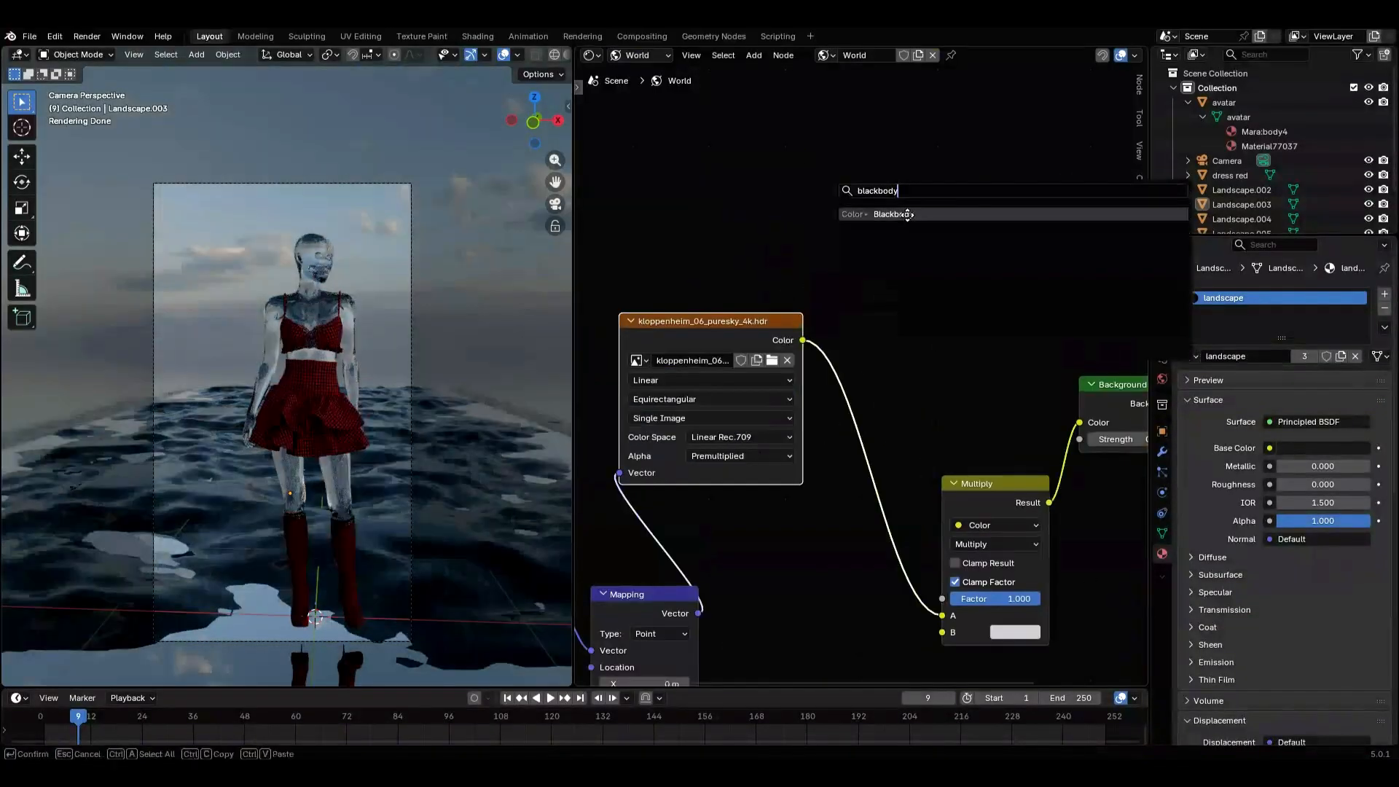
key("Return")
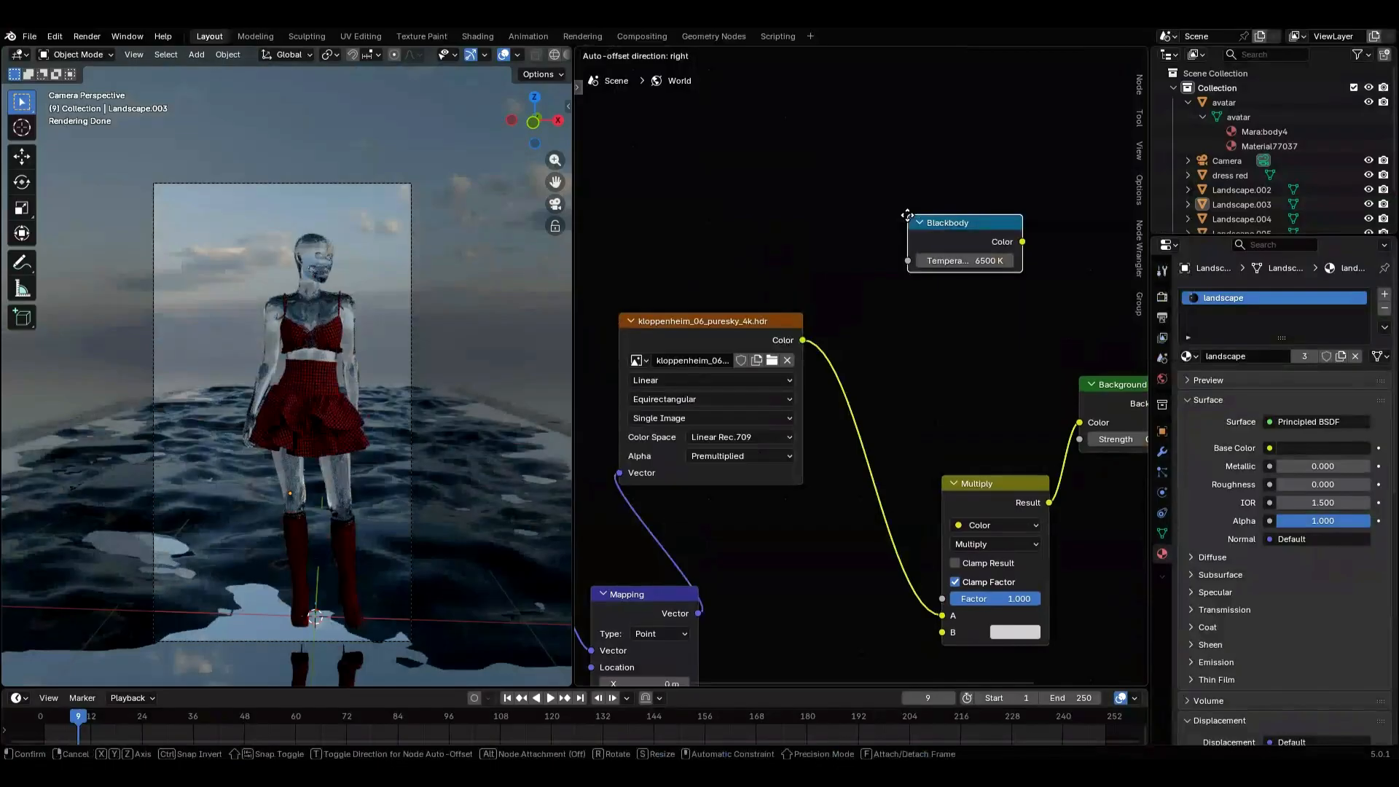
left_click(874, 219)
left_click(960, 267)
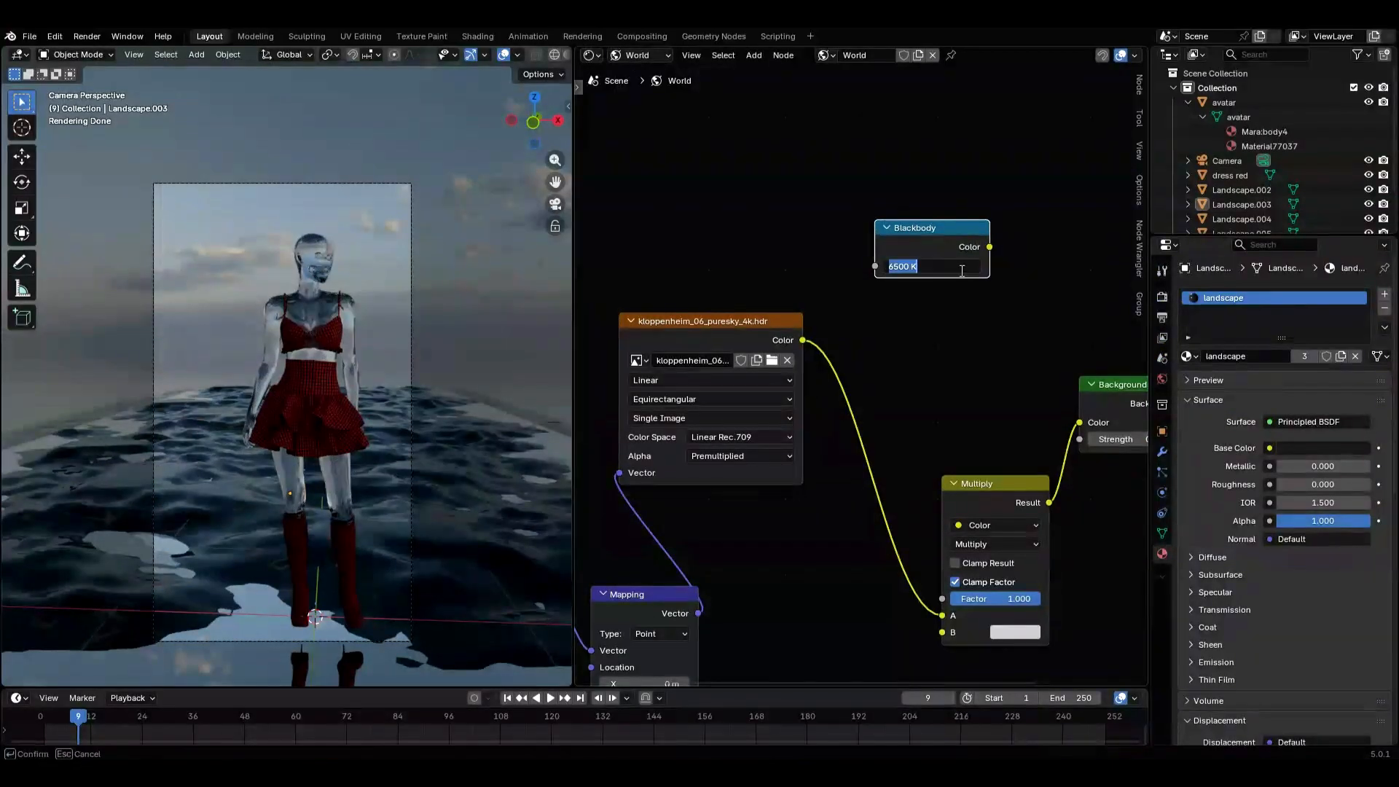
type("10000")
key("Return")
left_click_drag(986, 258, 860, 615)
left_click_drag(863, 604, 944, 636)
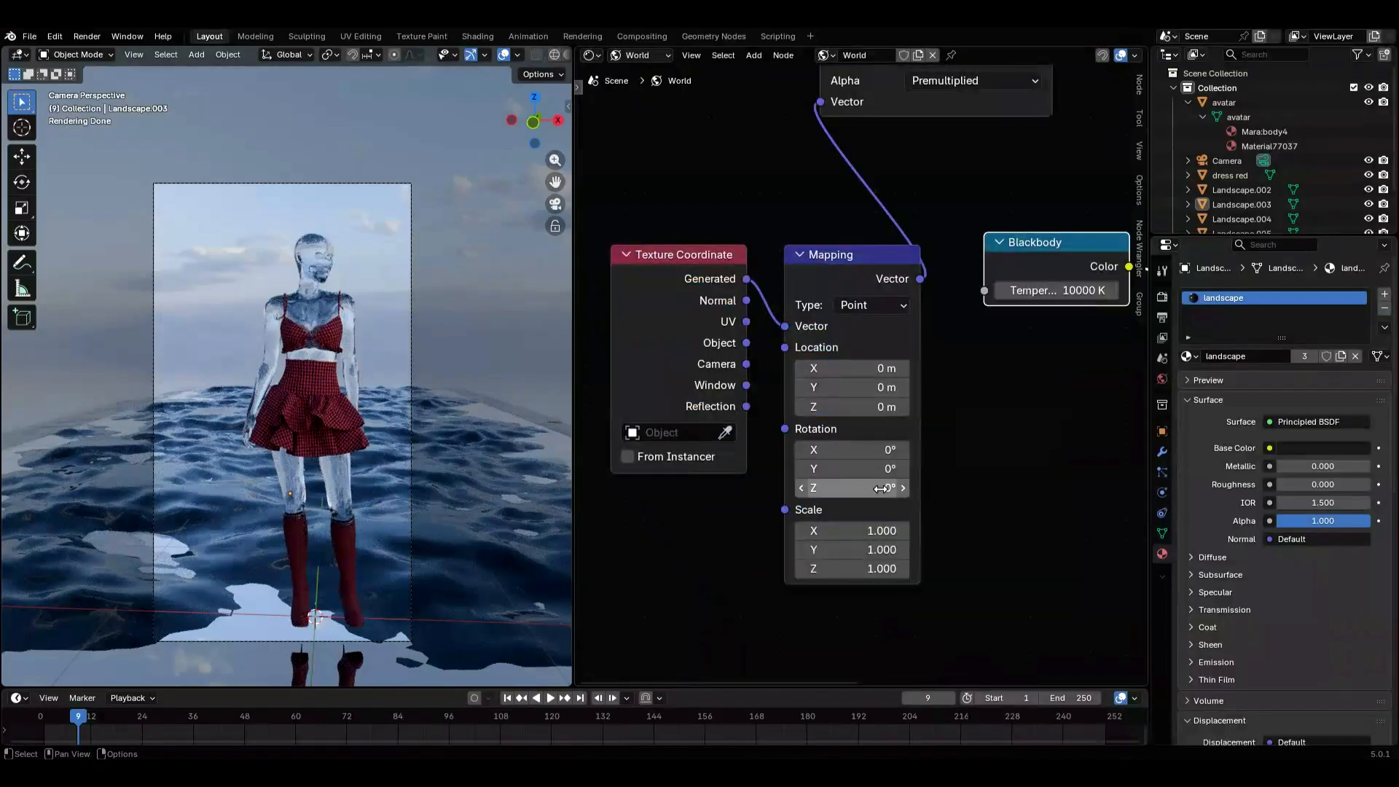
- Rotate the environment by setting the Mapping node's Z rotation to -16.6°
left_click_drag(874, 488, 810, 488)
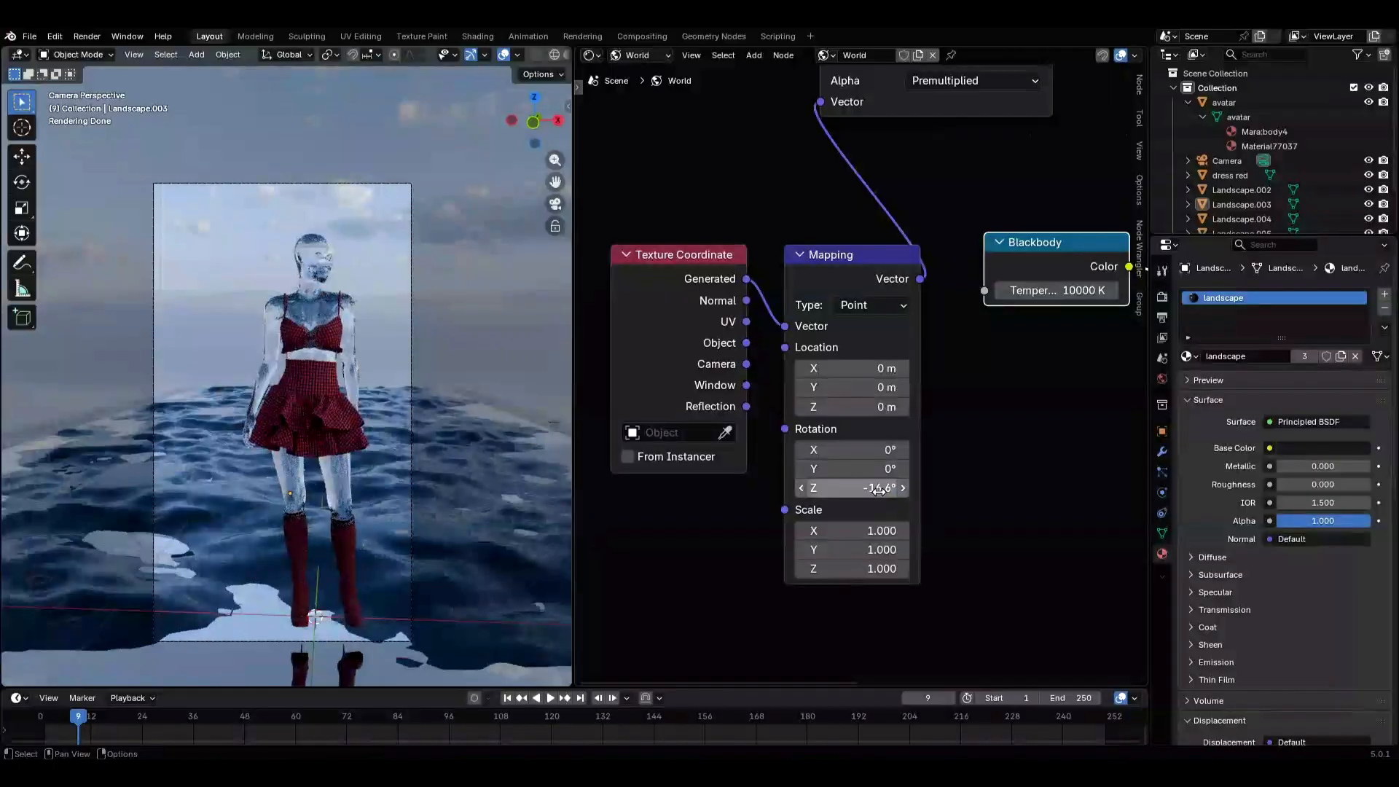
- Try the High Contrast look in the render's Color Management settings
left_click(1162, 296)
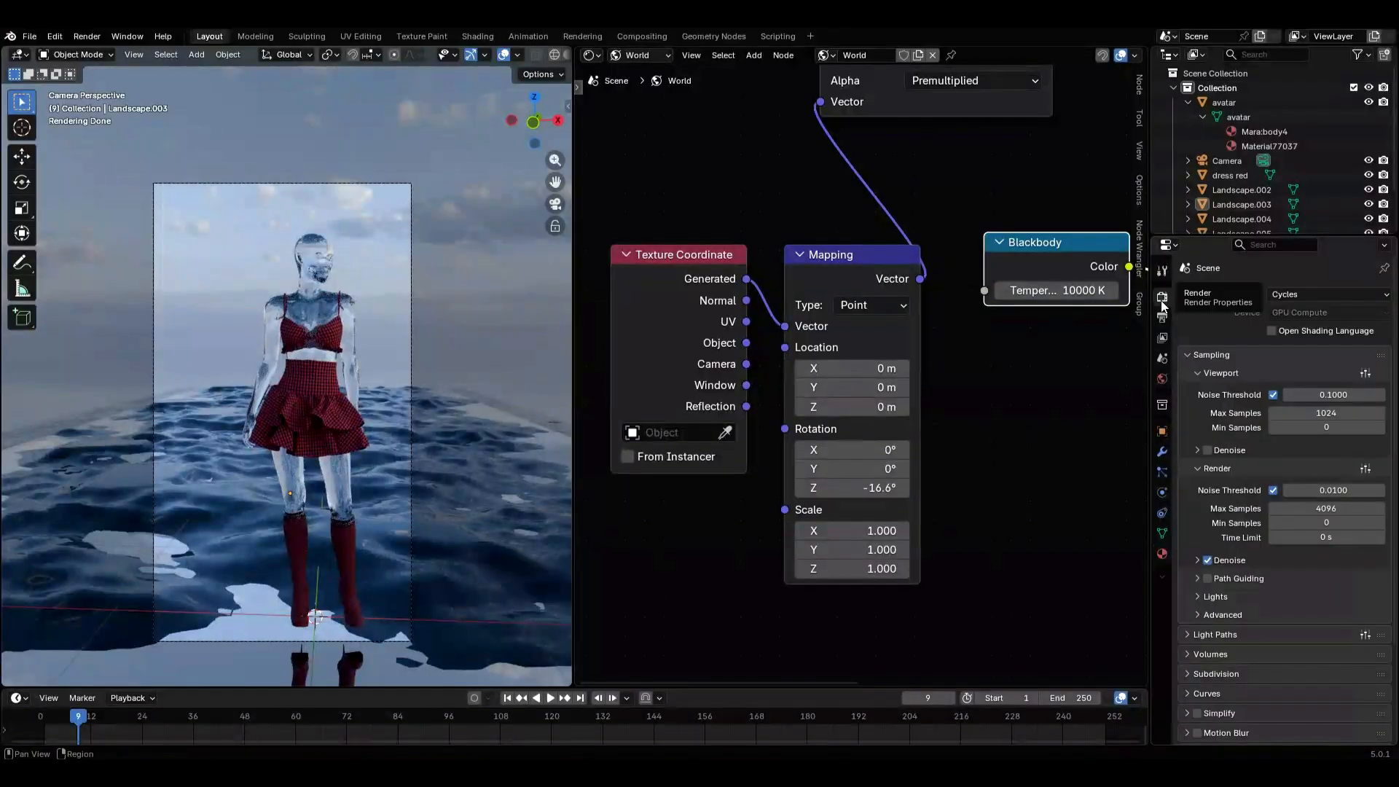
scroll(1230, 699, "down", 8)
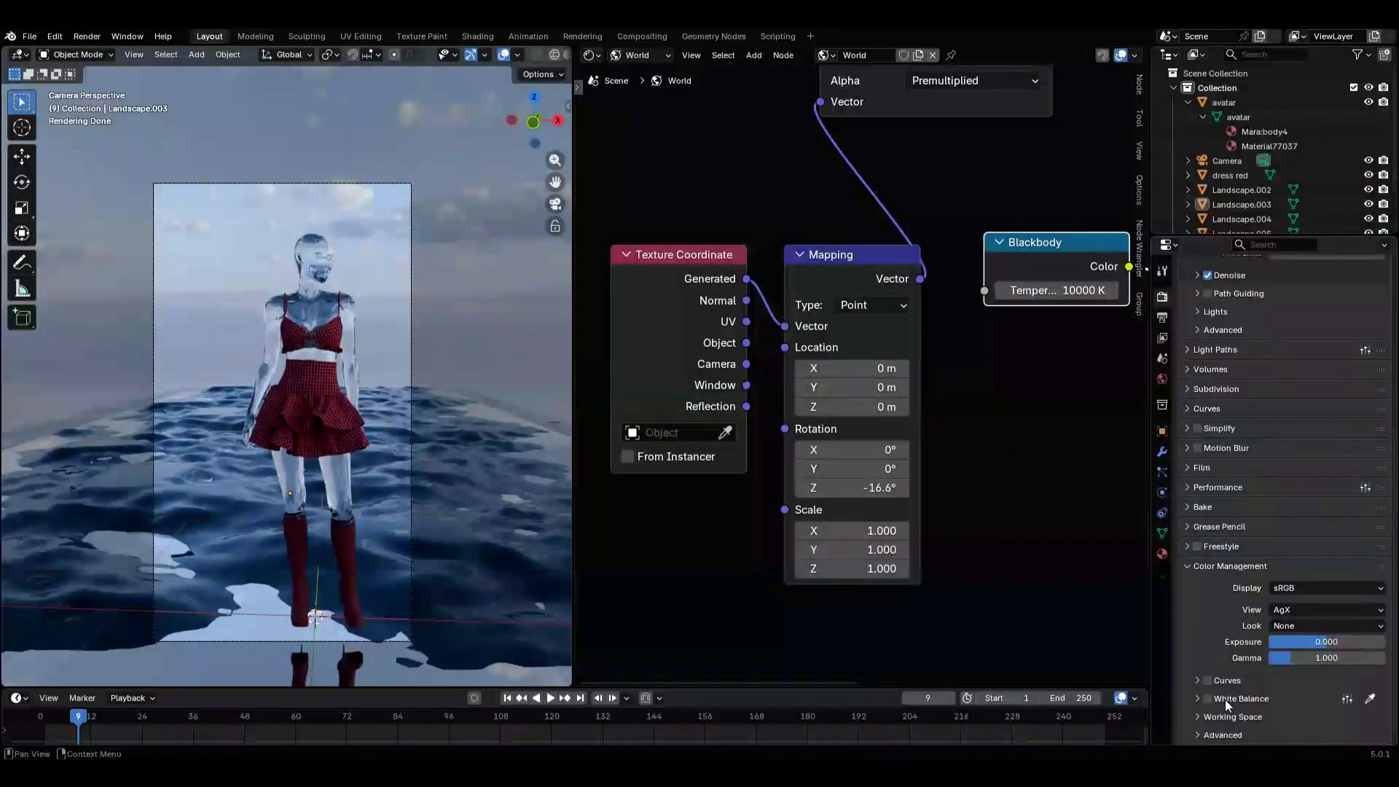
left_click(1283, 625)
left_click(1299, 529)
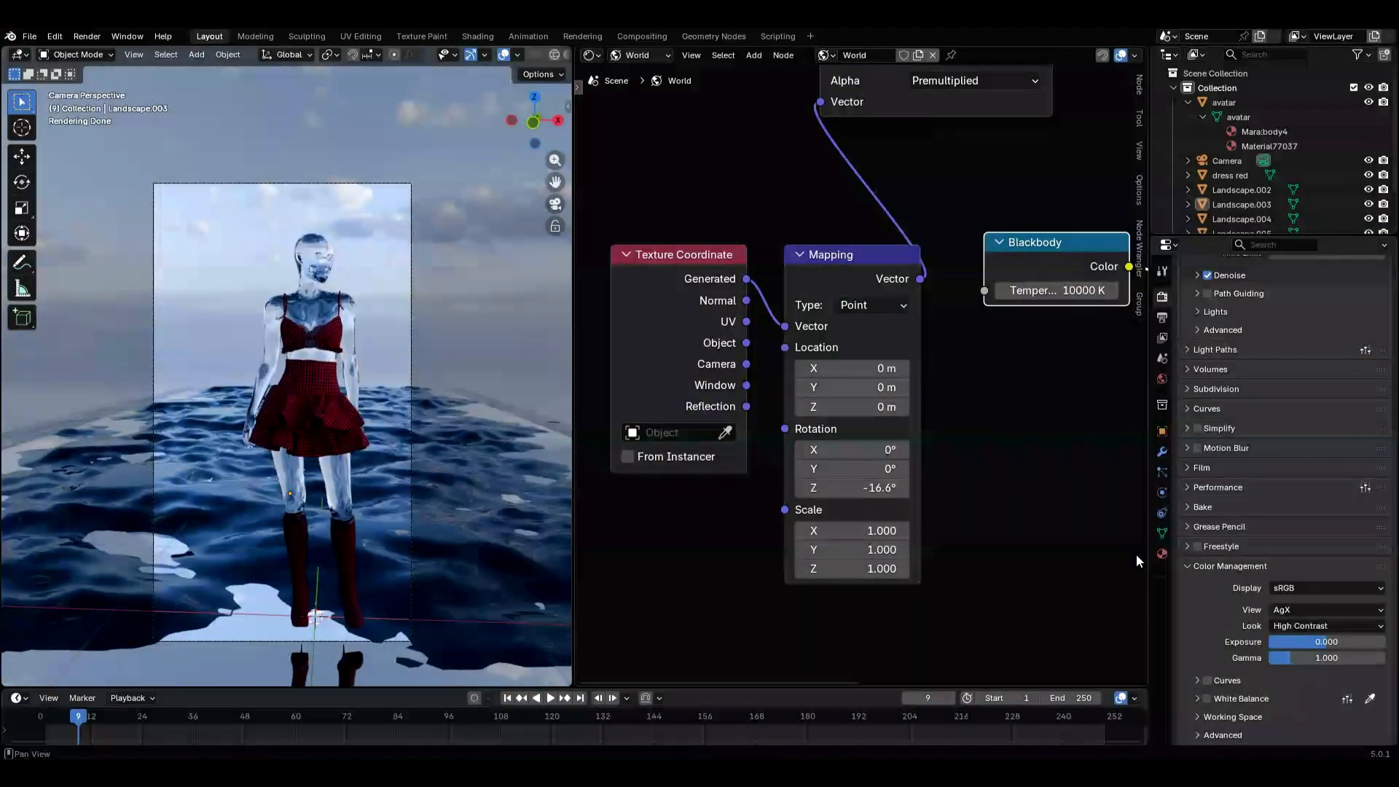
- Try the Khronos PBR Neutral, ACES 1.3 and ACES 2.0 view transforms and return to AgX
left_click(1287, 588)
left_click(1290, 610)
left_click(1301, 512)
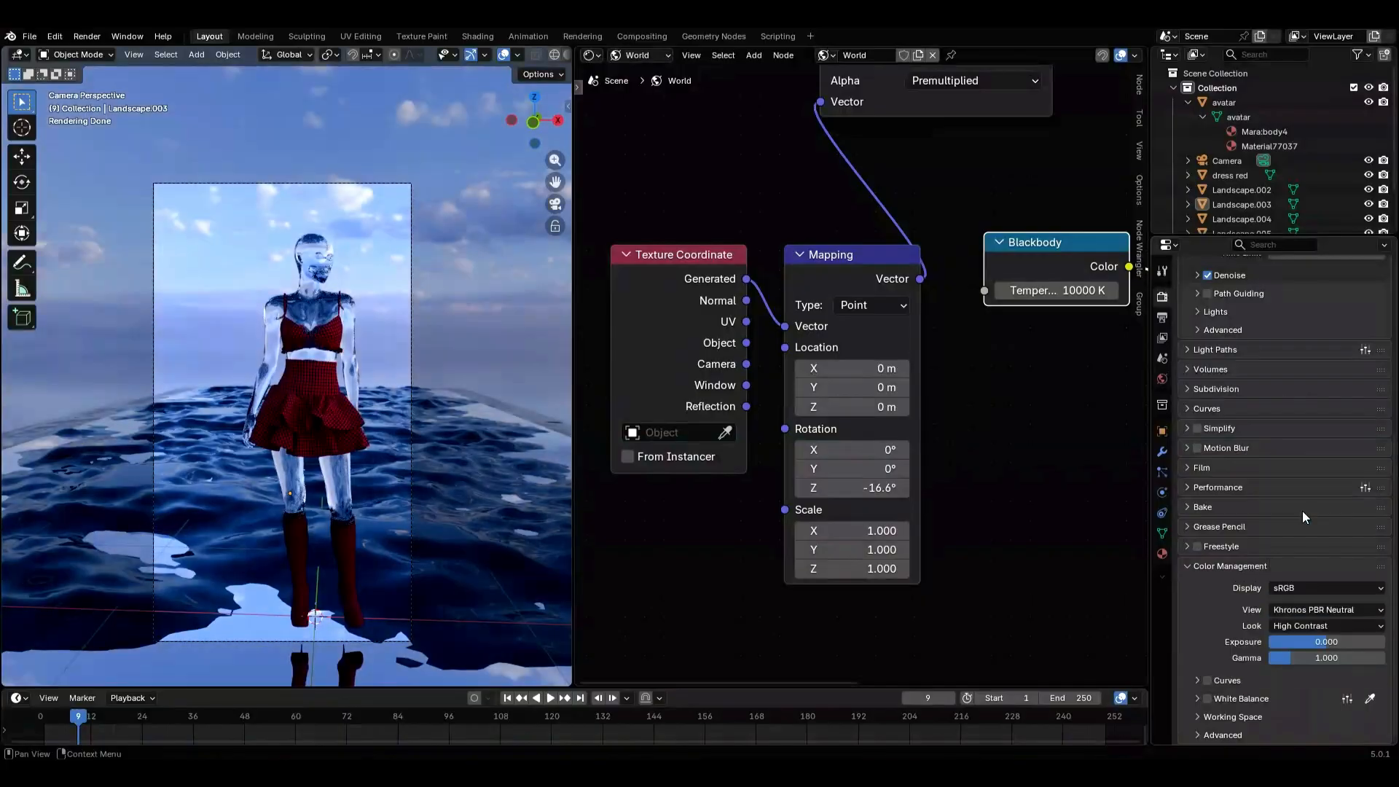
left_click(1304, 610)
left_click(1287, 480)
left_click(1301, 610)
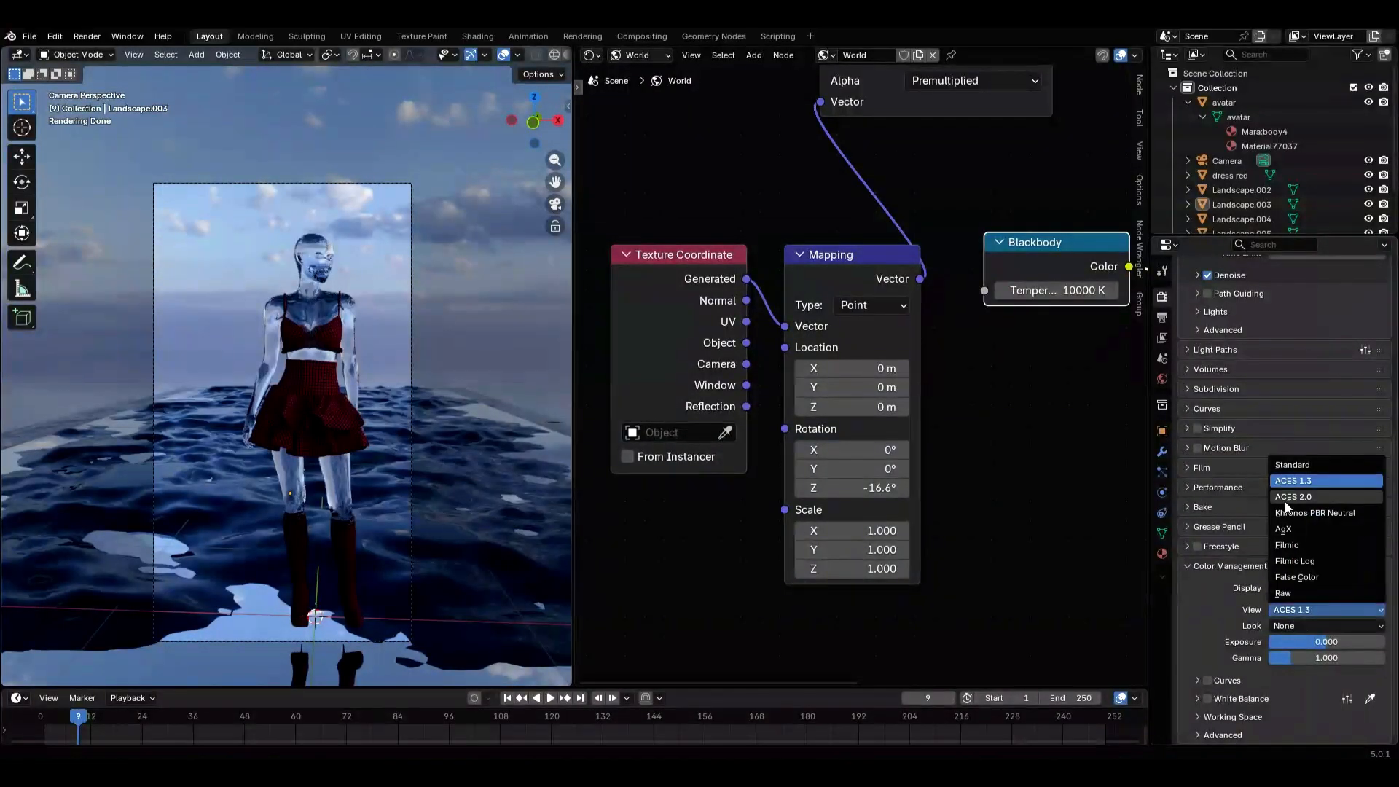
left_click(1285, 496)
left_click(1305, 609)
left_click(1285, 529)
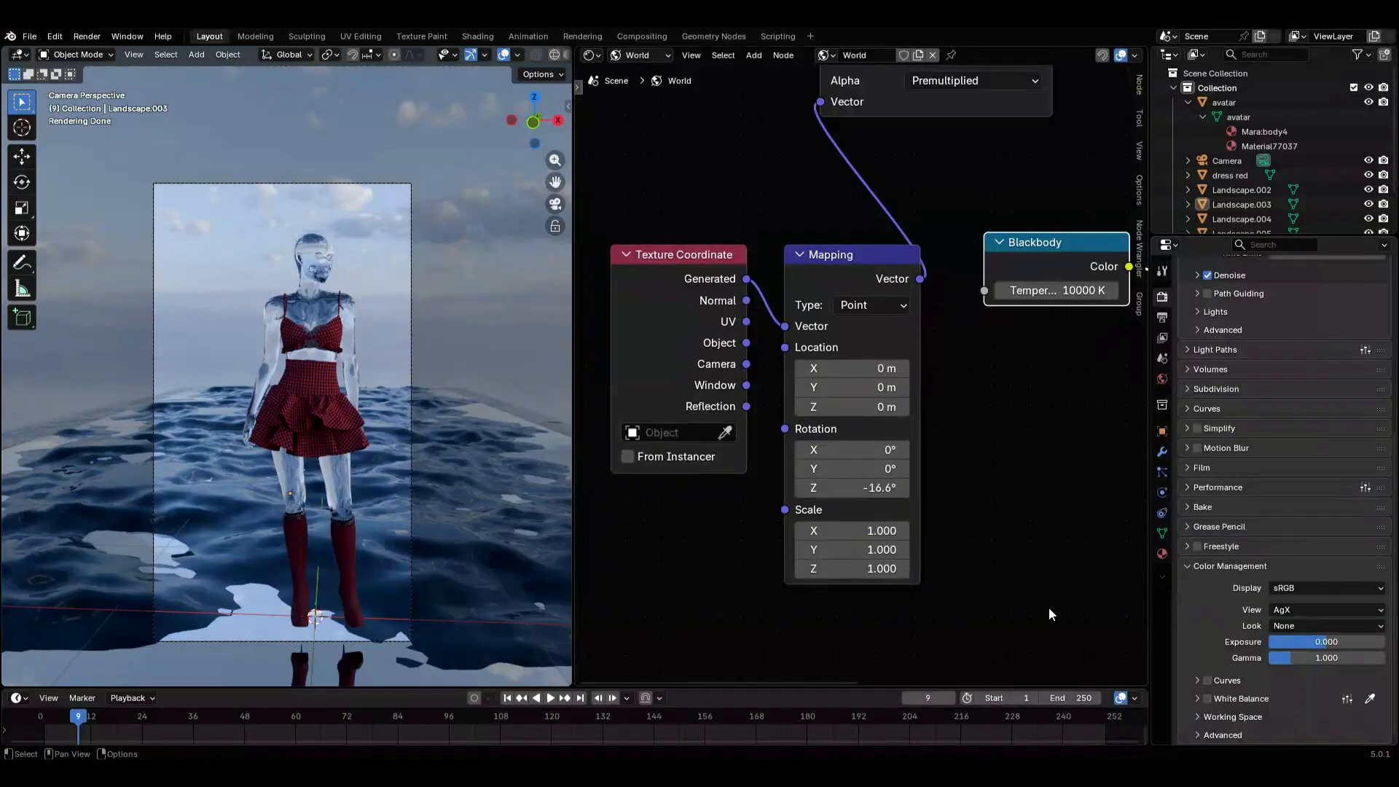
- Insert a Hue/Saturation/Value node between the environment texture and the Multiply node and set its Value to 0.9
middle_click_drag(1122, 354, 871, 650)
key("shift+a")
left_click(852, 136)
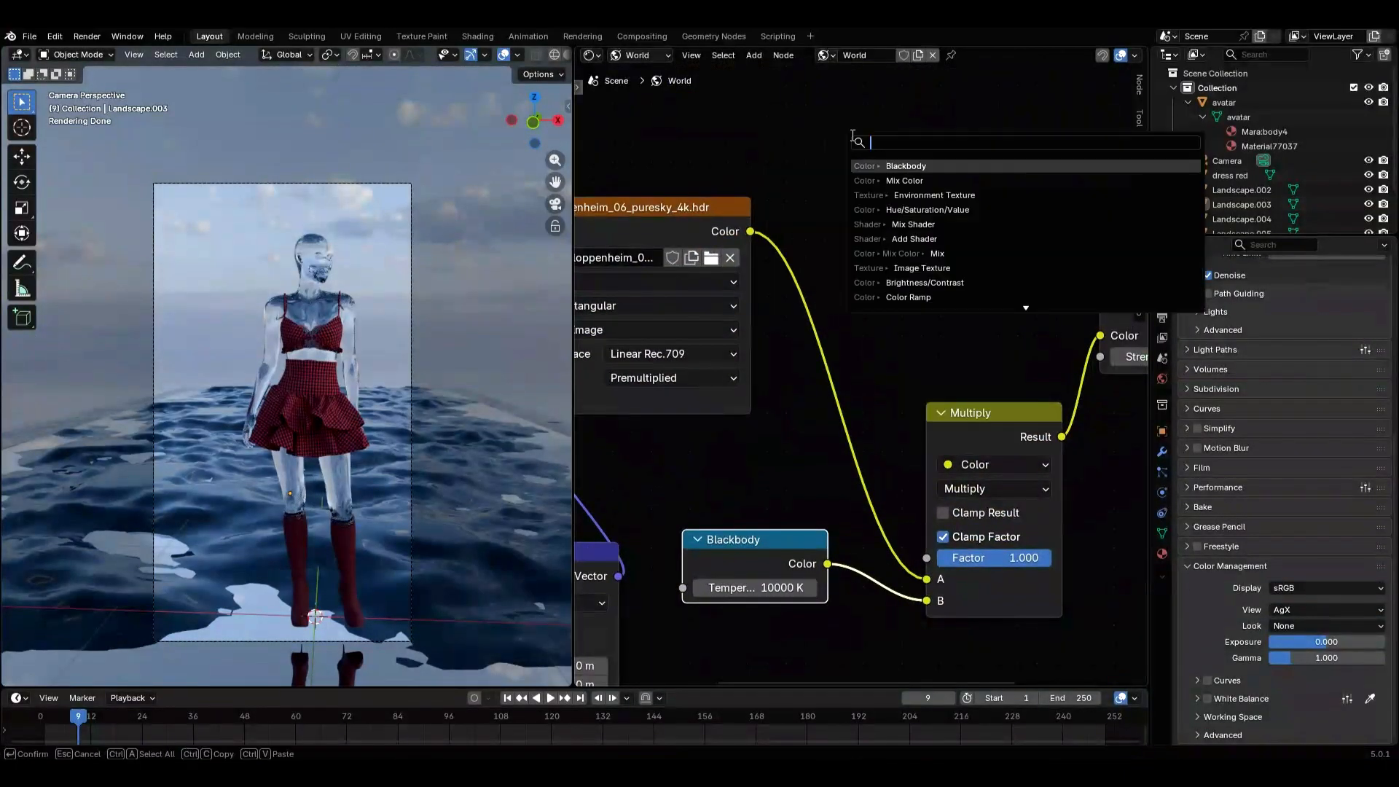
type("hue")
key("Return")
left_click(778, 291)
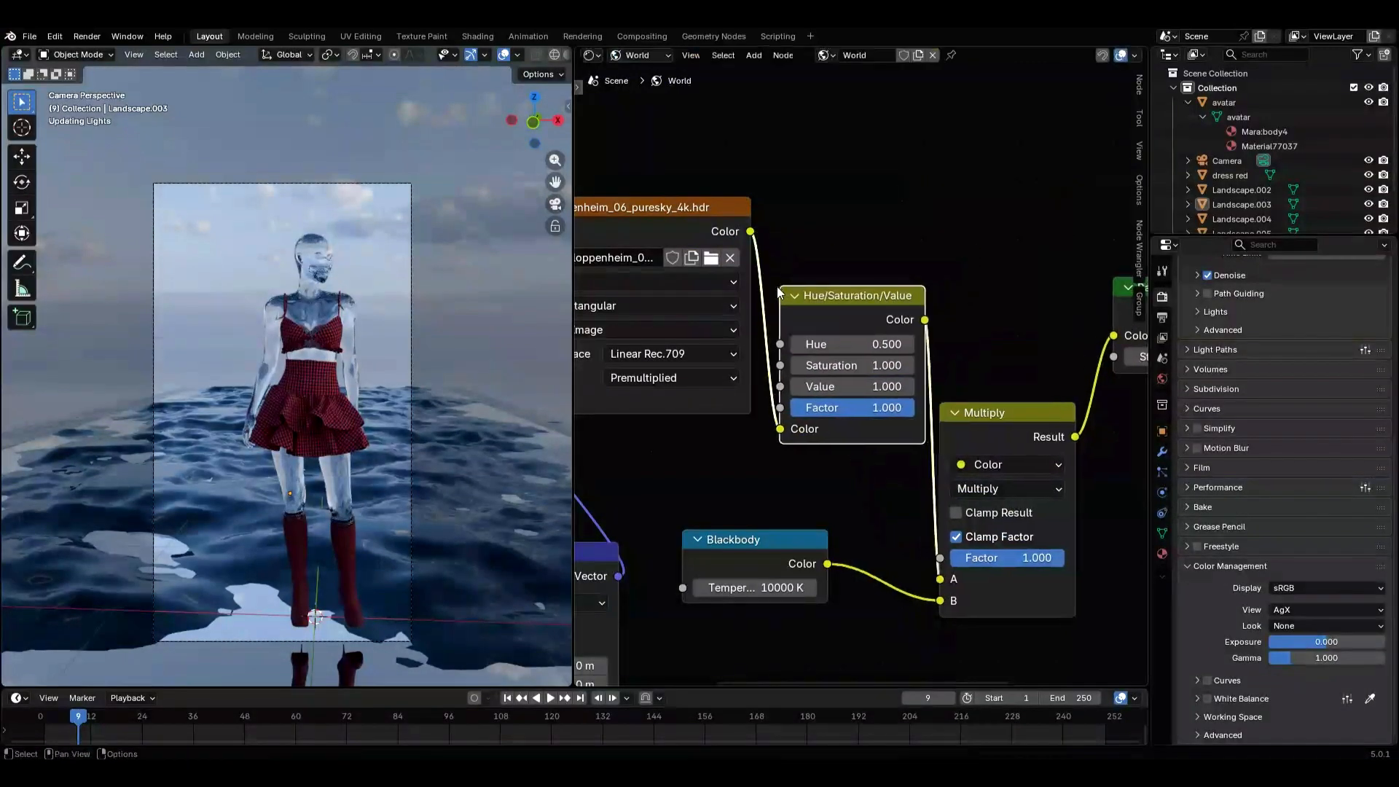
left_click_drag(860, 386, 845, 387)
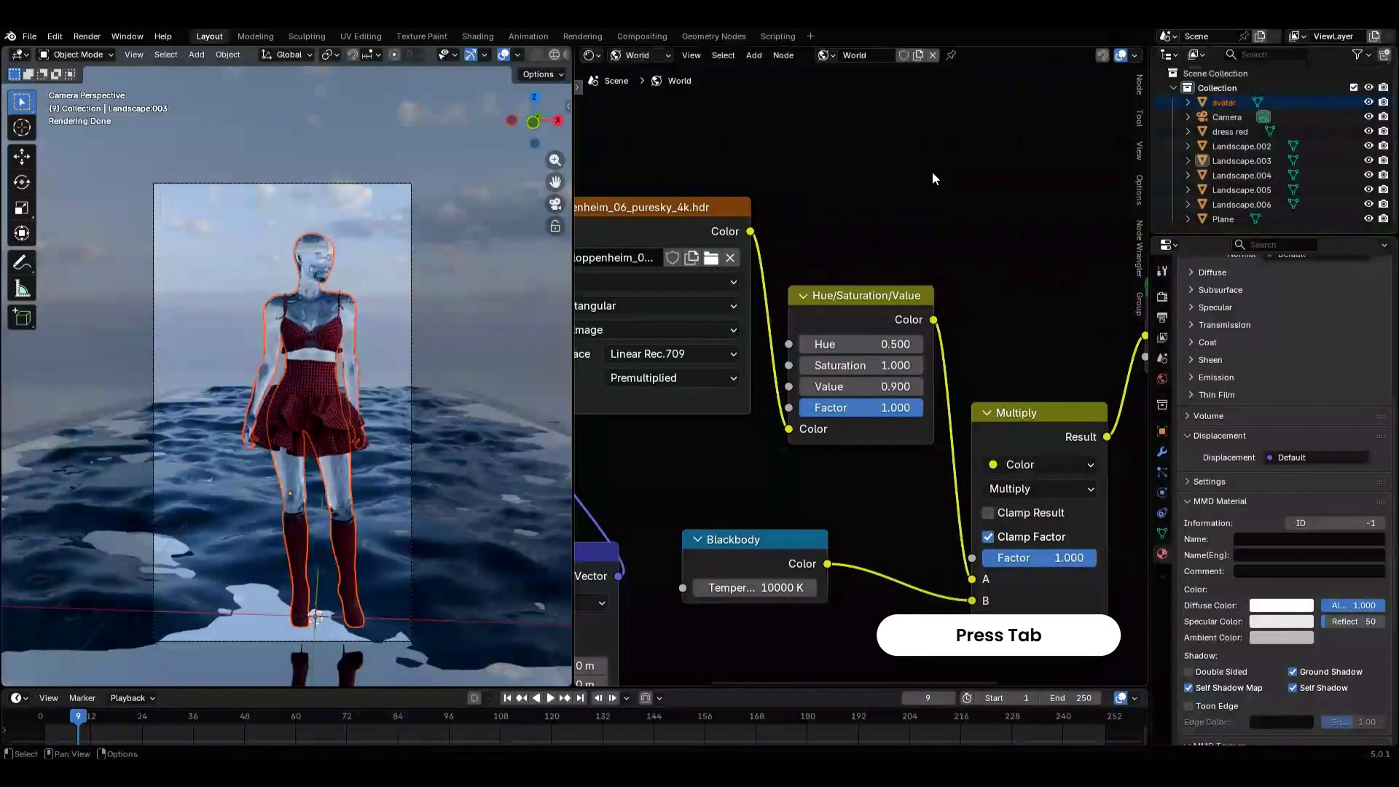
- Edit the Landscape.003 mesh with proportional editing off and lower patches of vertices on both sides of the avatar
left_click(1235, 149)
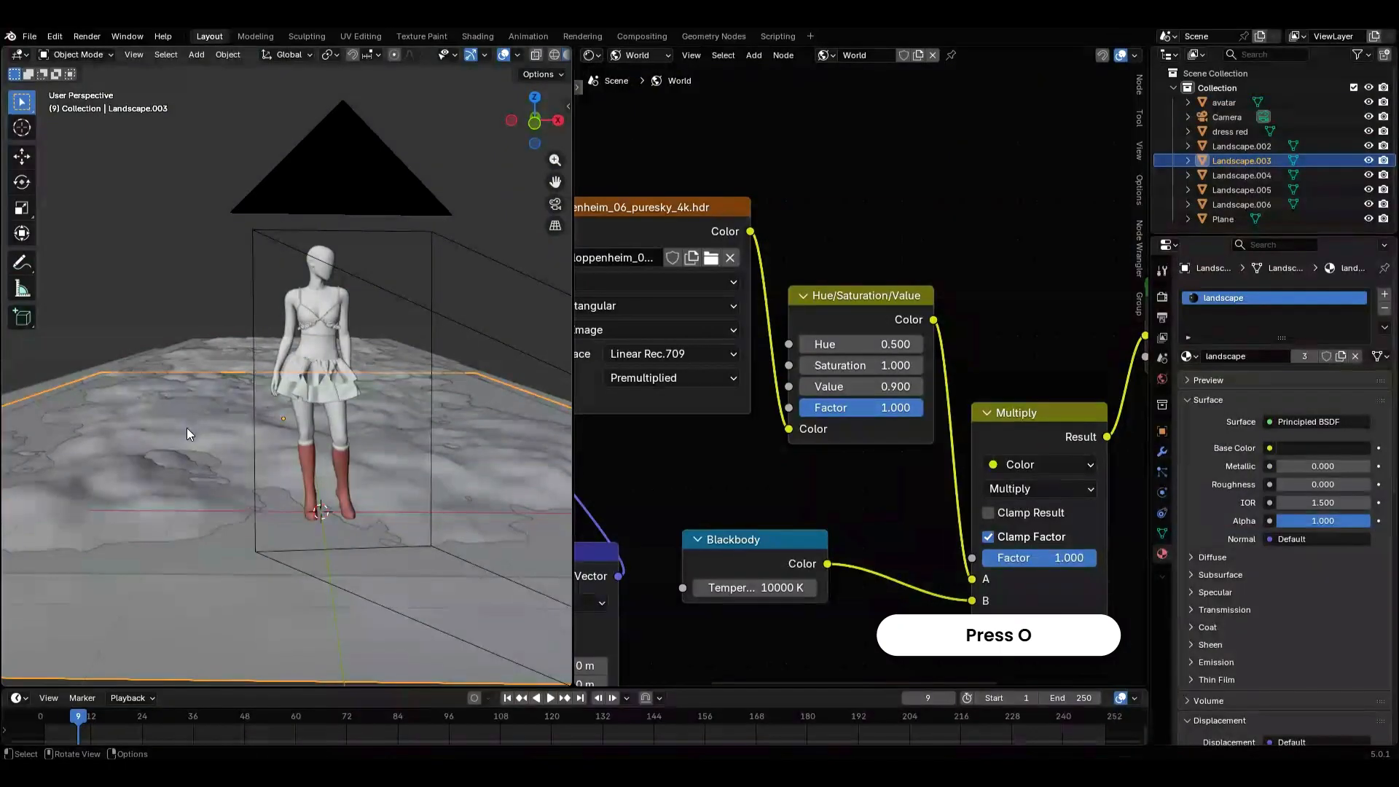
key("Tab")
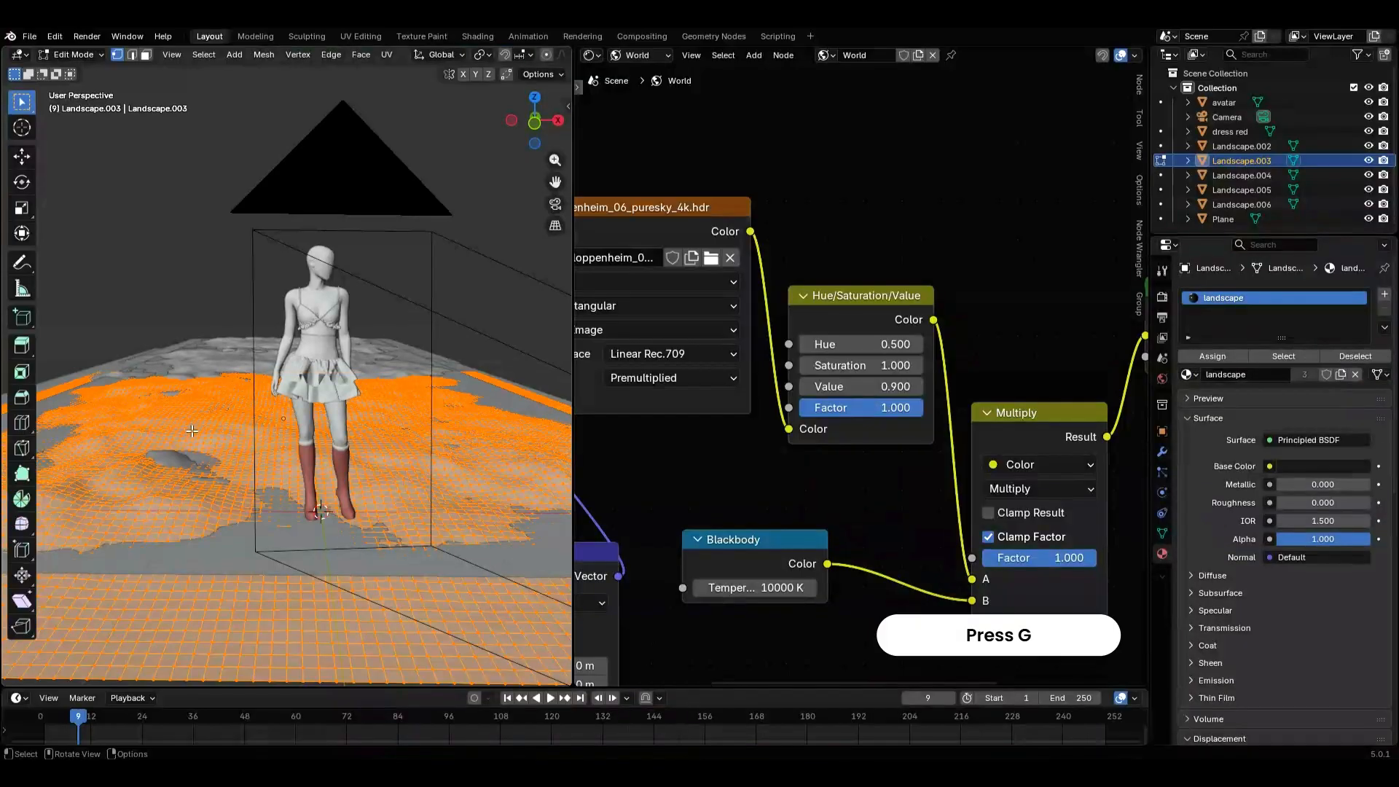
key("o")
key("o")
left_click(224, 413)
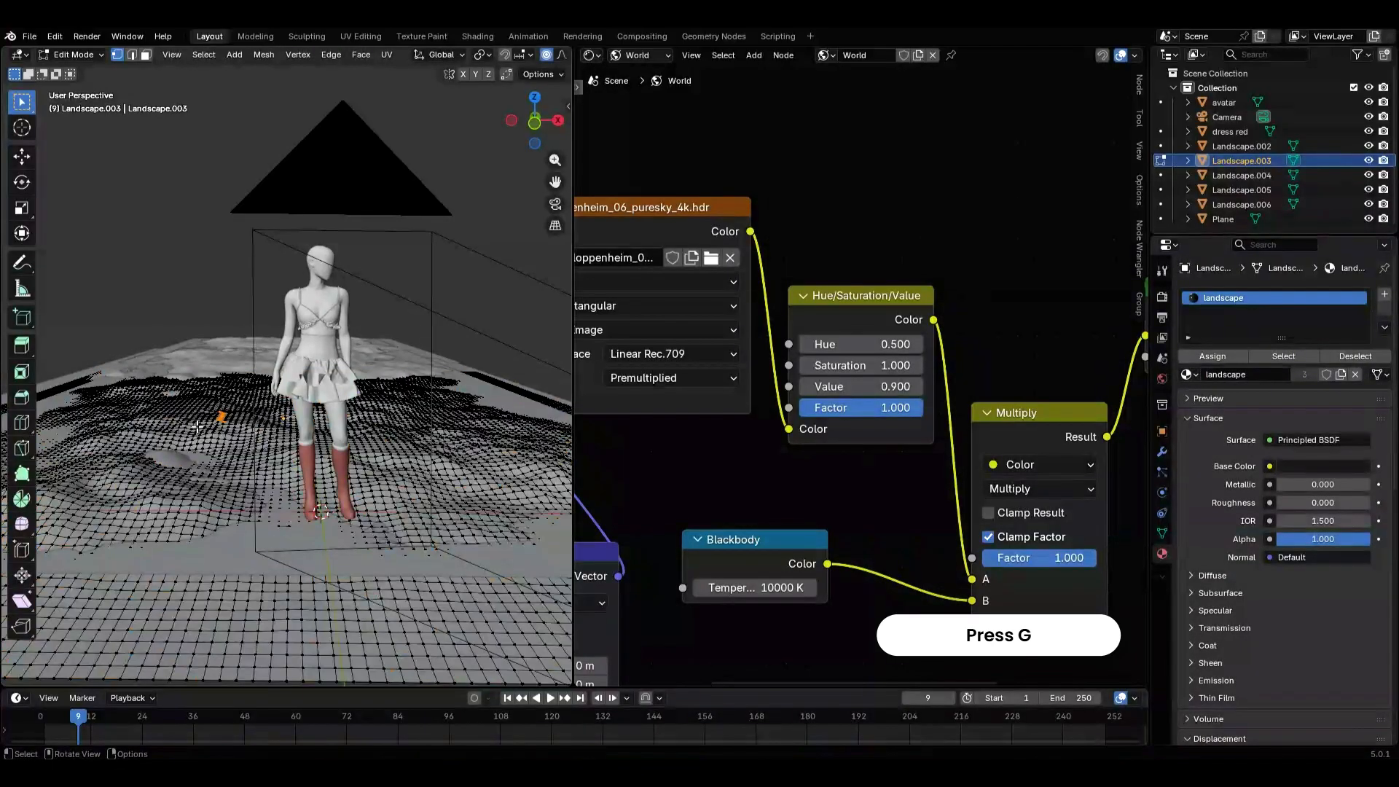
left_click_drag(149, 481, 212, 521)
key("g")
left_click(186, 505)
left_click_drag(402, 475, 511, 522)
key("g")
left_click(467, 477)
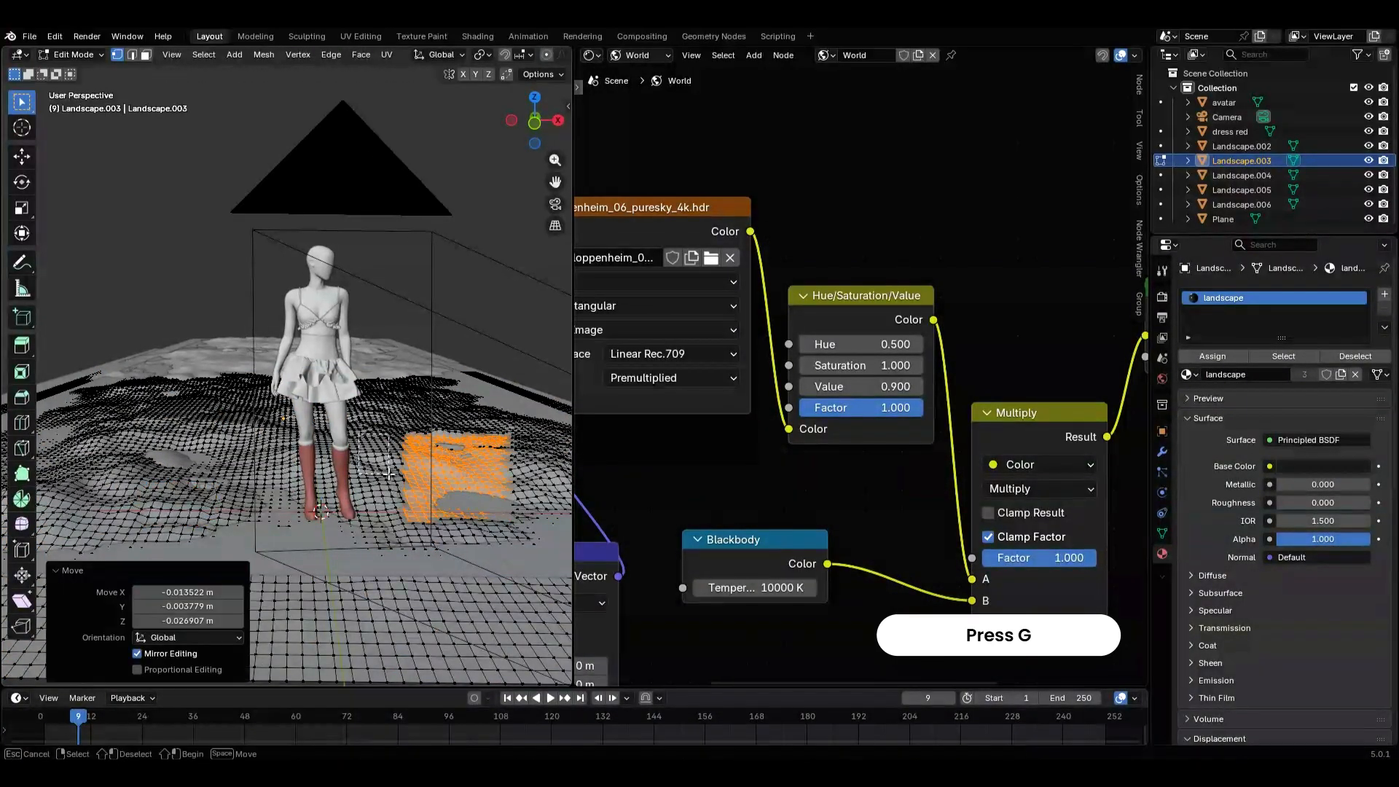
- Lower several more vertex patches of Landscape.003 behind and beside the avatar to break up the terrain surface
left_click_drag(350, 433, 414, 484)
key("g")
left_click_drag(75, 499, 204, 537)
key("g")
left_click(162, 531)
left_click_drag(188, 399, 256, 443)
key("g")
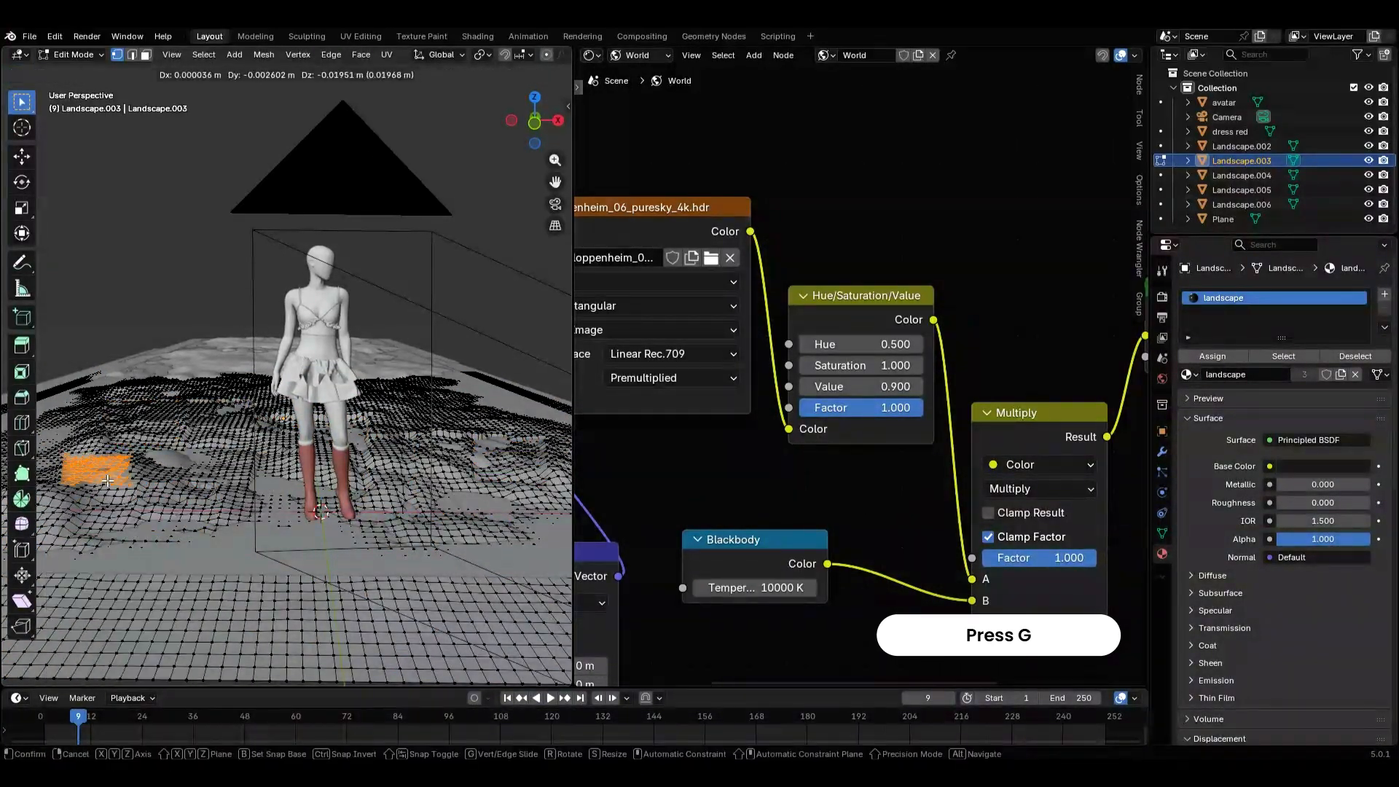
left_click(109, 470)
middle_click_drag(124, 467, 95, 481)
key("g")
left_click(269, 454)
left_click_drag(394, 456, 440, 499)
key("g")
left_click(413, 488)
- Return to Object Mode and show the scene in a wider 3D viewport with rendered shading
left_click(555, 204)
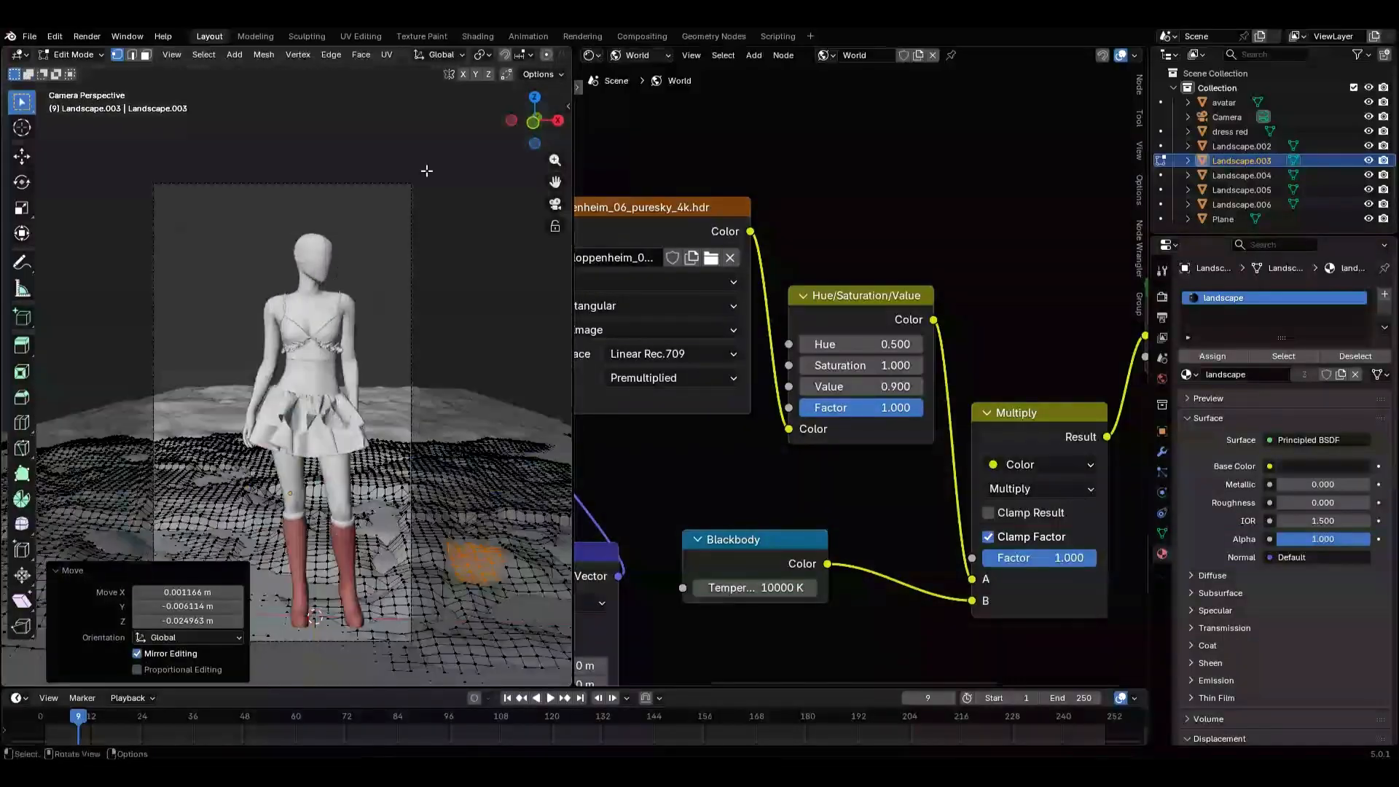
left_click(556, 204)
left_click(437, 184)
left_click(75, 55)
left_click_drag(574, 66, 798, 66)
left_click(770, 55)
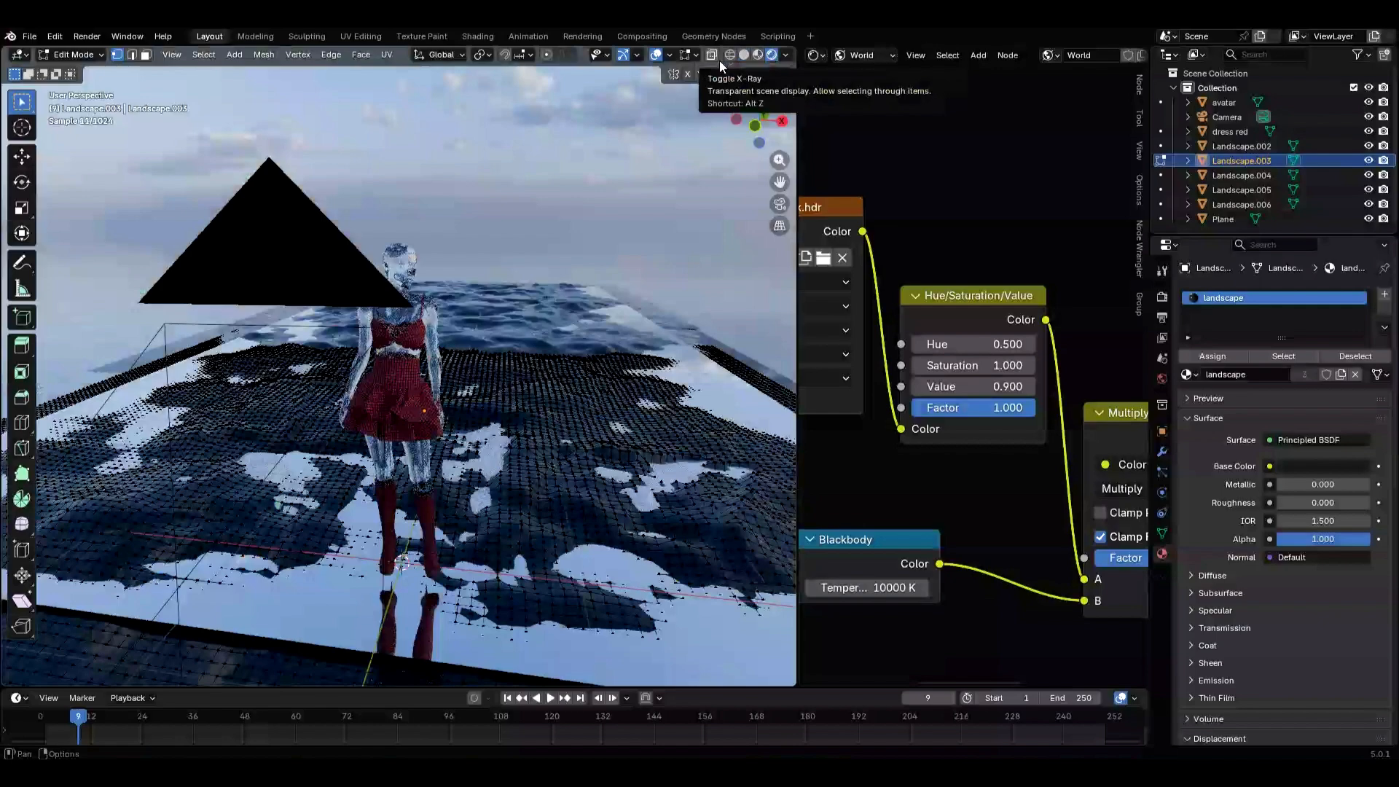
key("Tab")
key("KP_0")
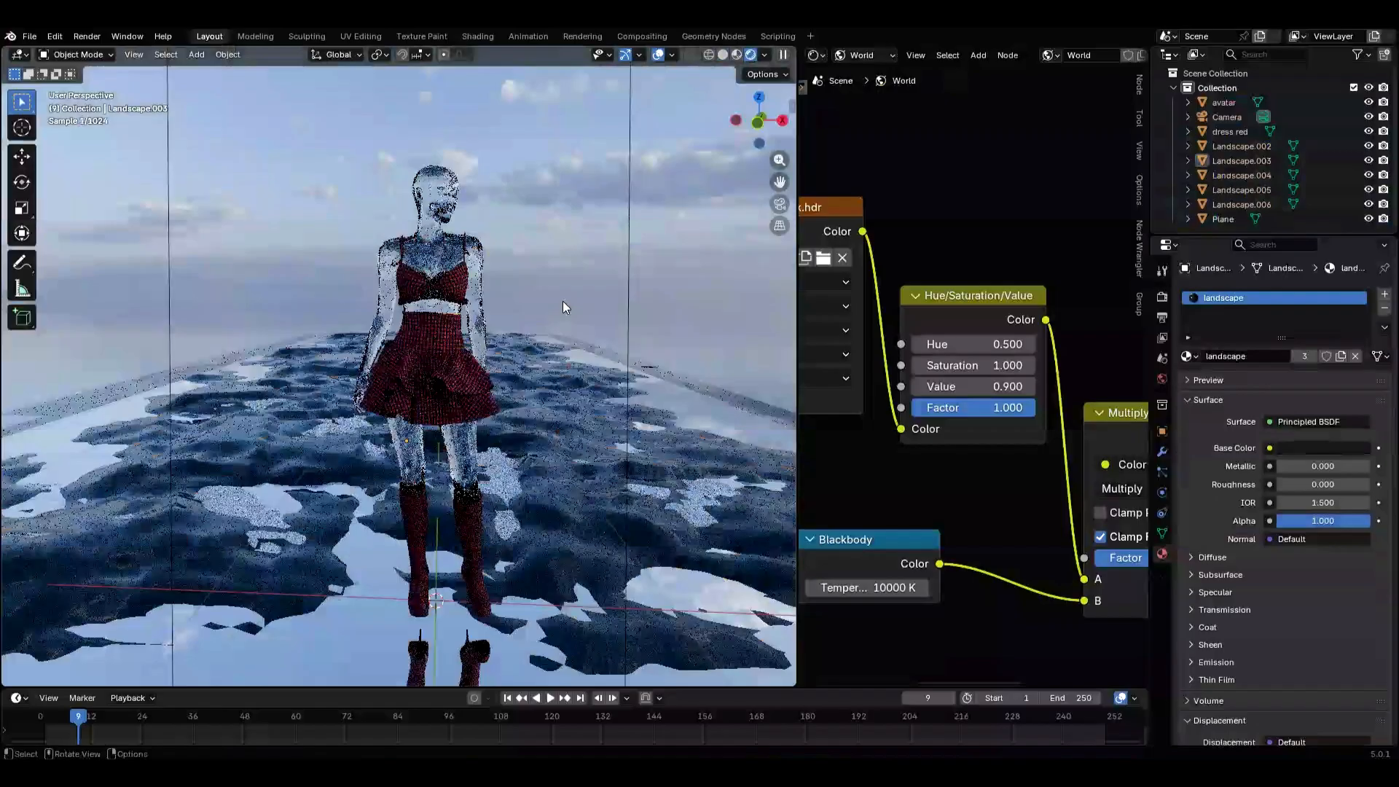
- Set the output resolution to 1744 × 2048 px and enable Render Region
left_click(1162, 318)
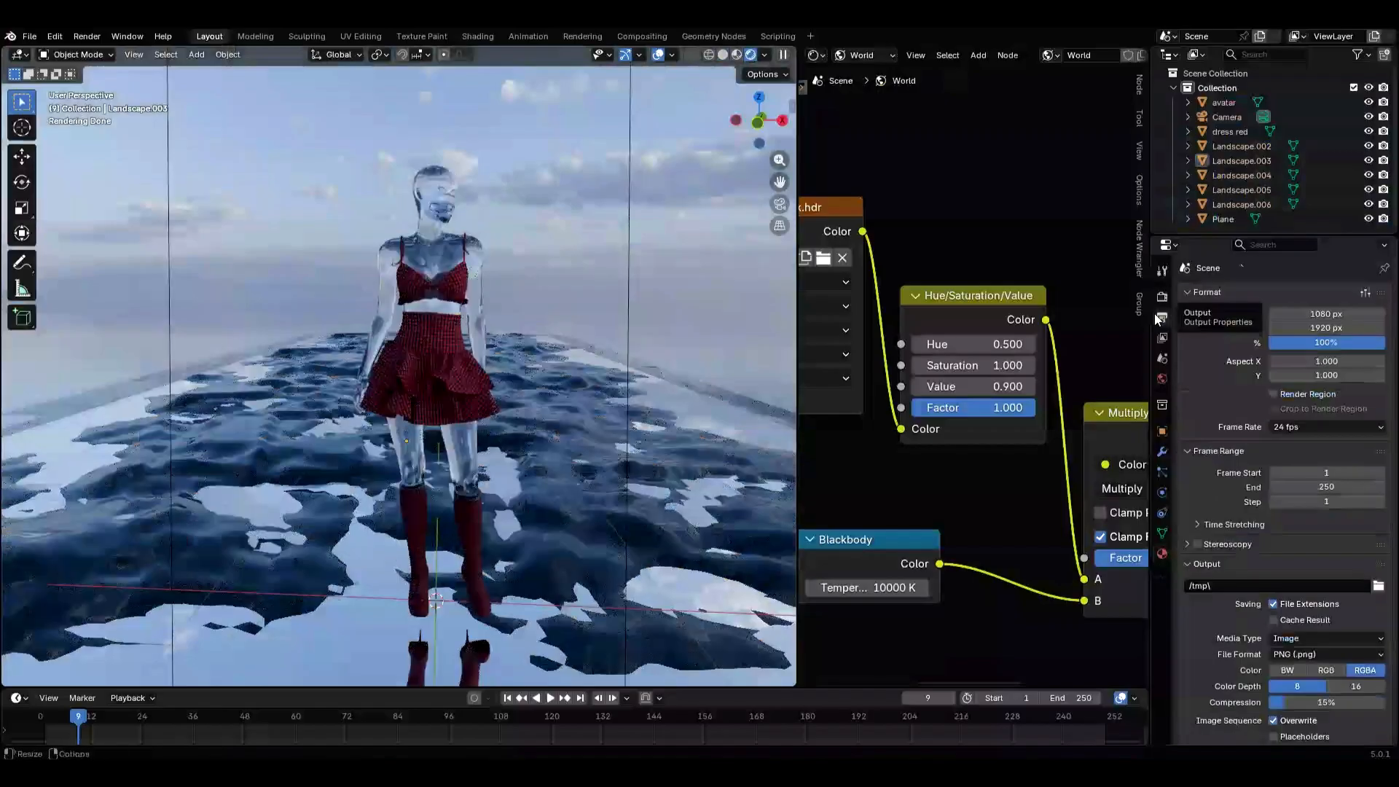
left_click(1330, 313)
type("2040")
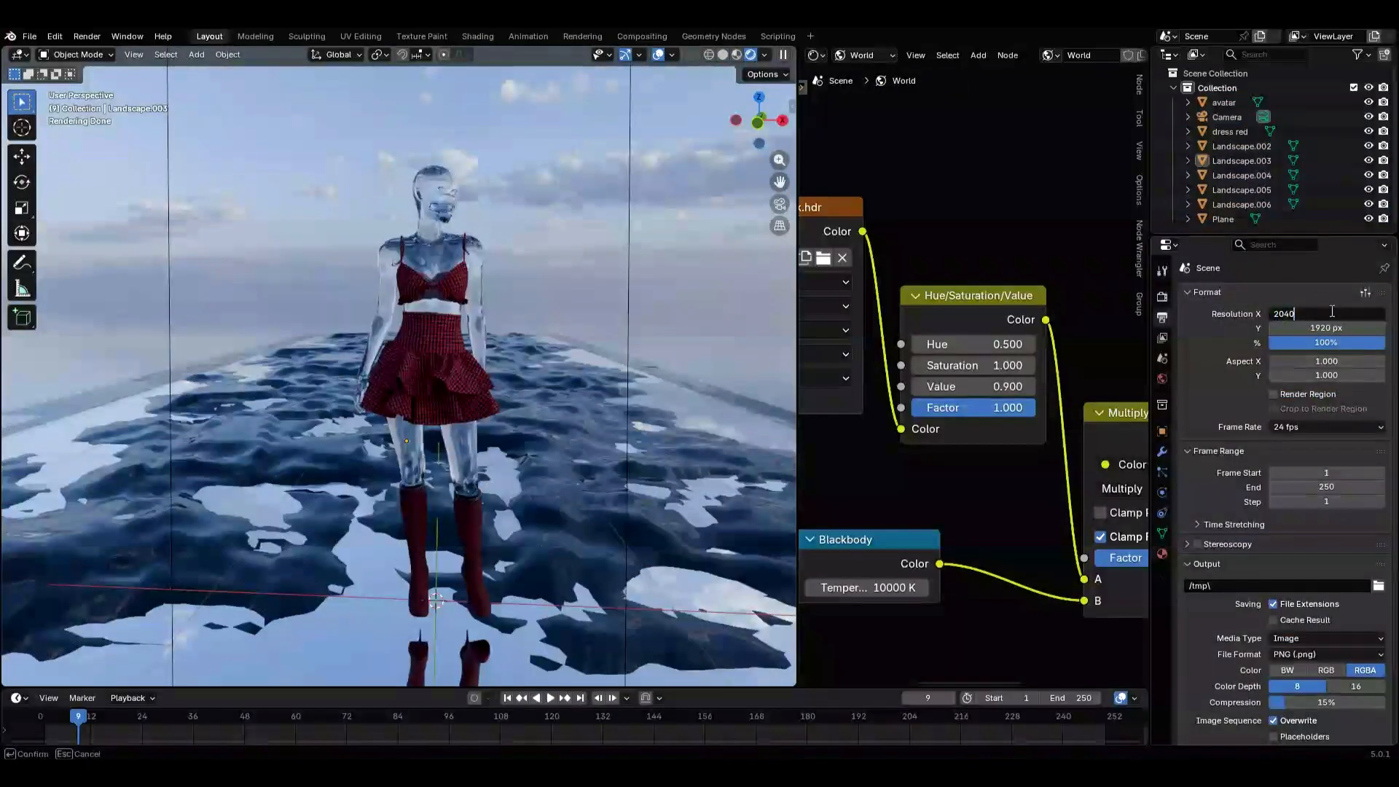
key("Tab")
type("2048")
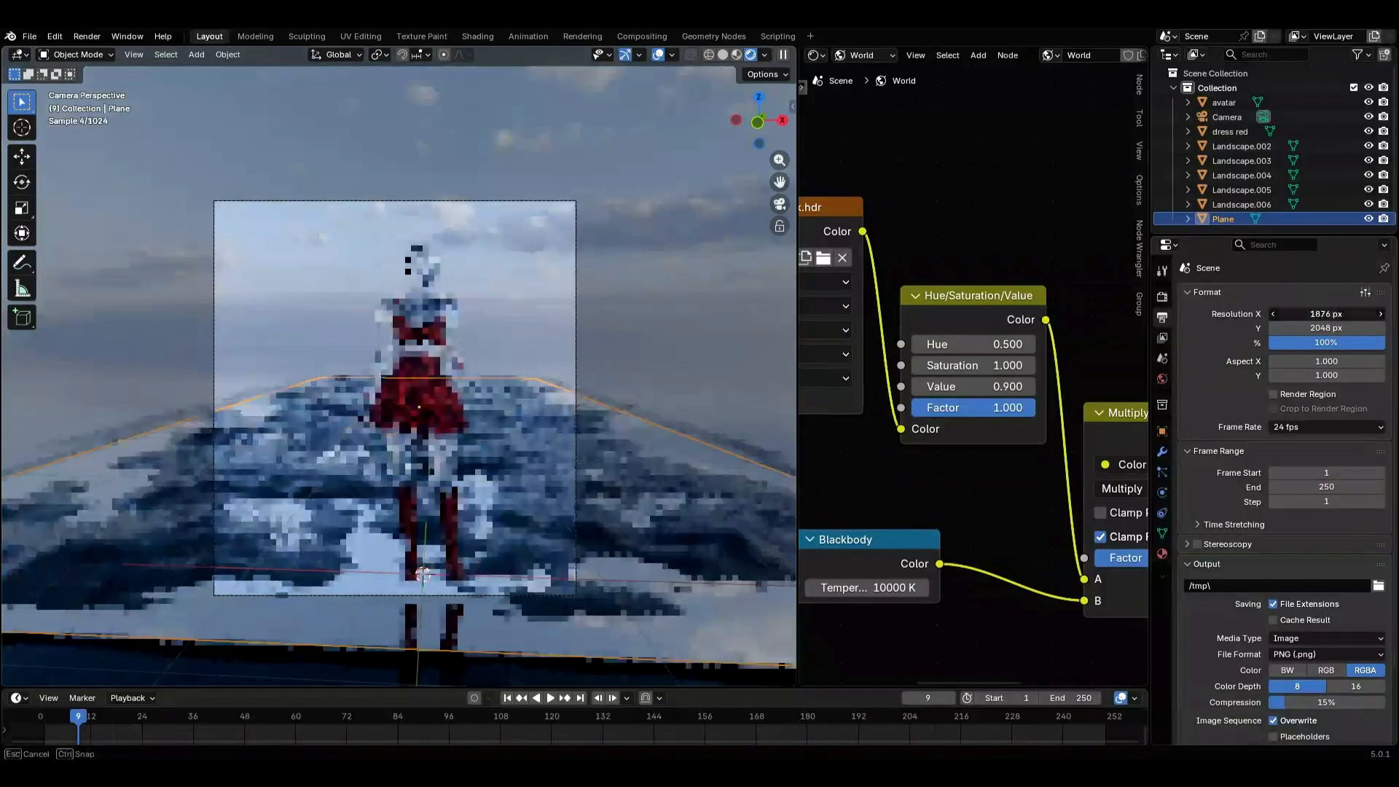
left_click(1272, 394)
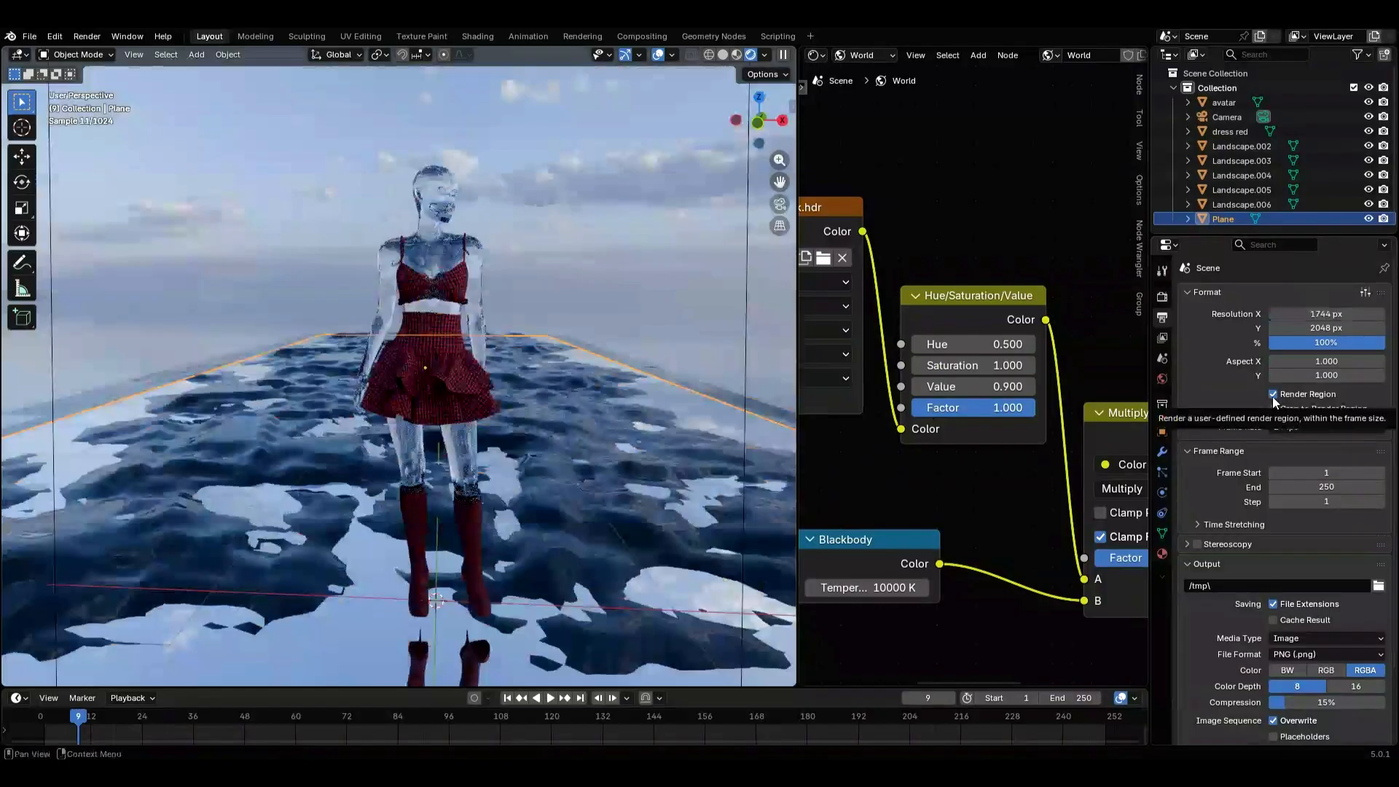
- Try a focal length of 80 mm on the camera and check the framing through it
left_click(1198, 117)
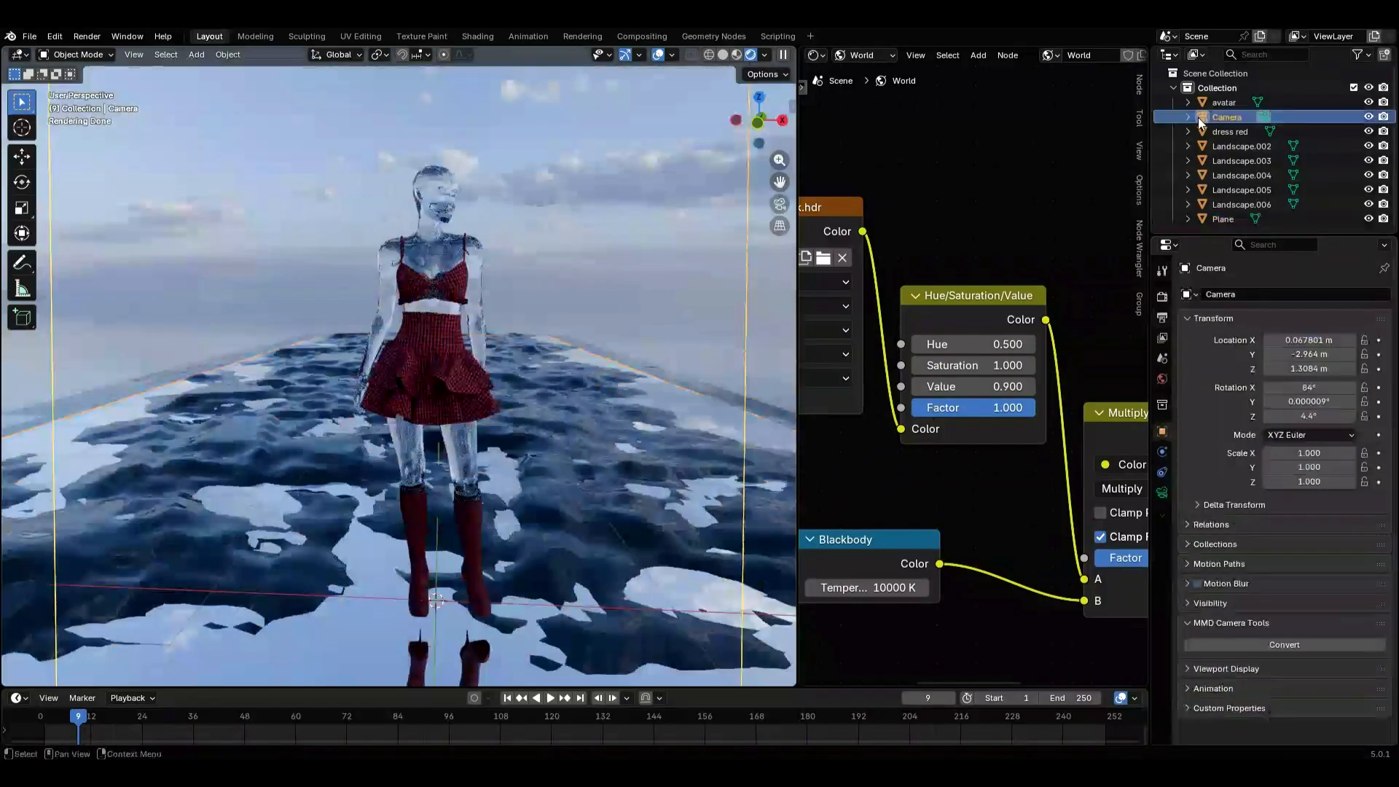
left_click(1162, 492)
left_click_drag(1311, 363, 1384, 363)
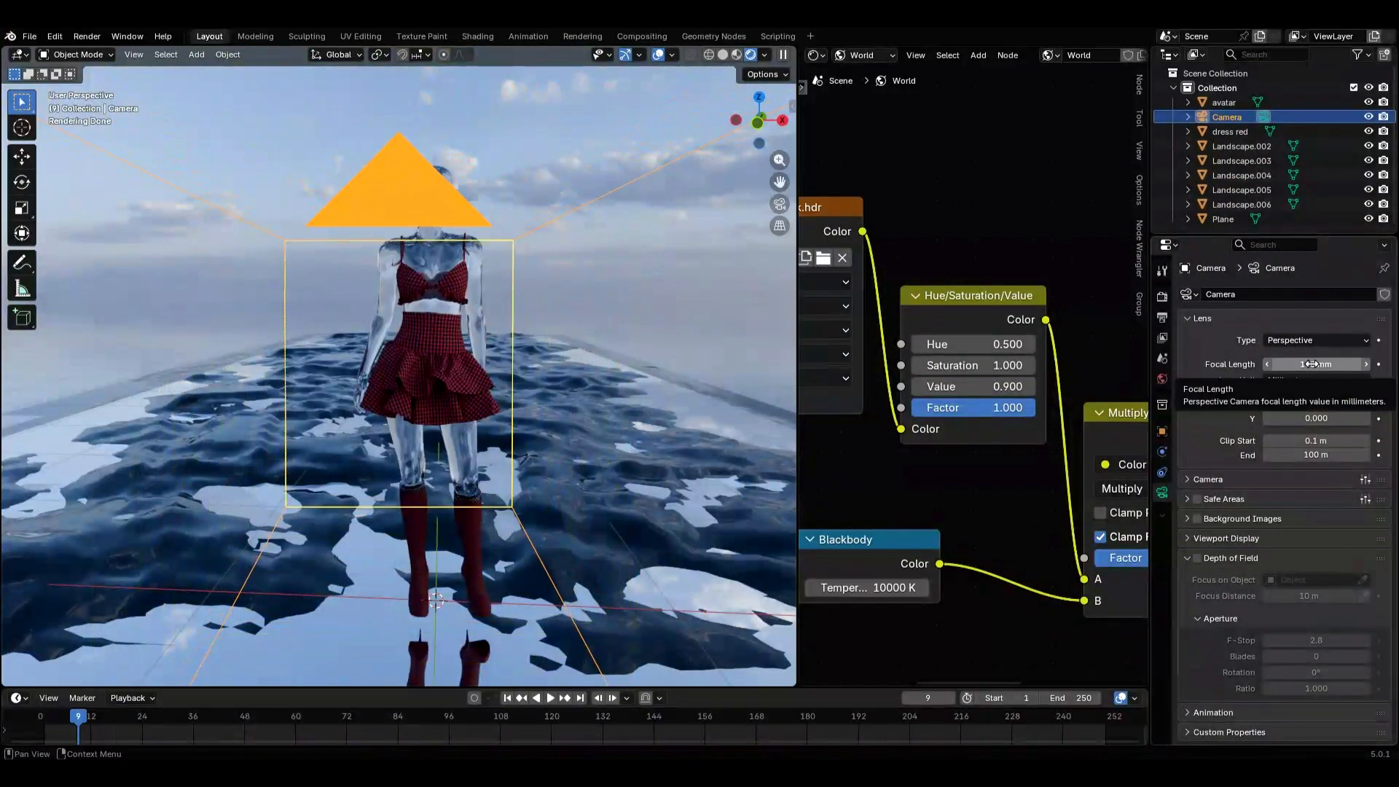
left_click_drag(1333, 363, 1301, 363)
key("KP_0")
scroll(611, 258, "down", 2)
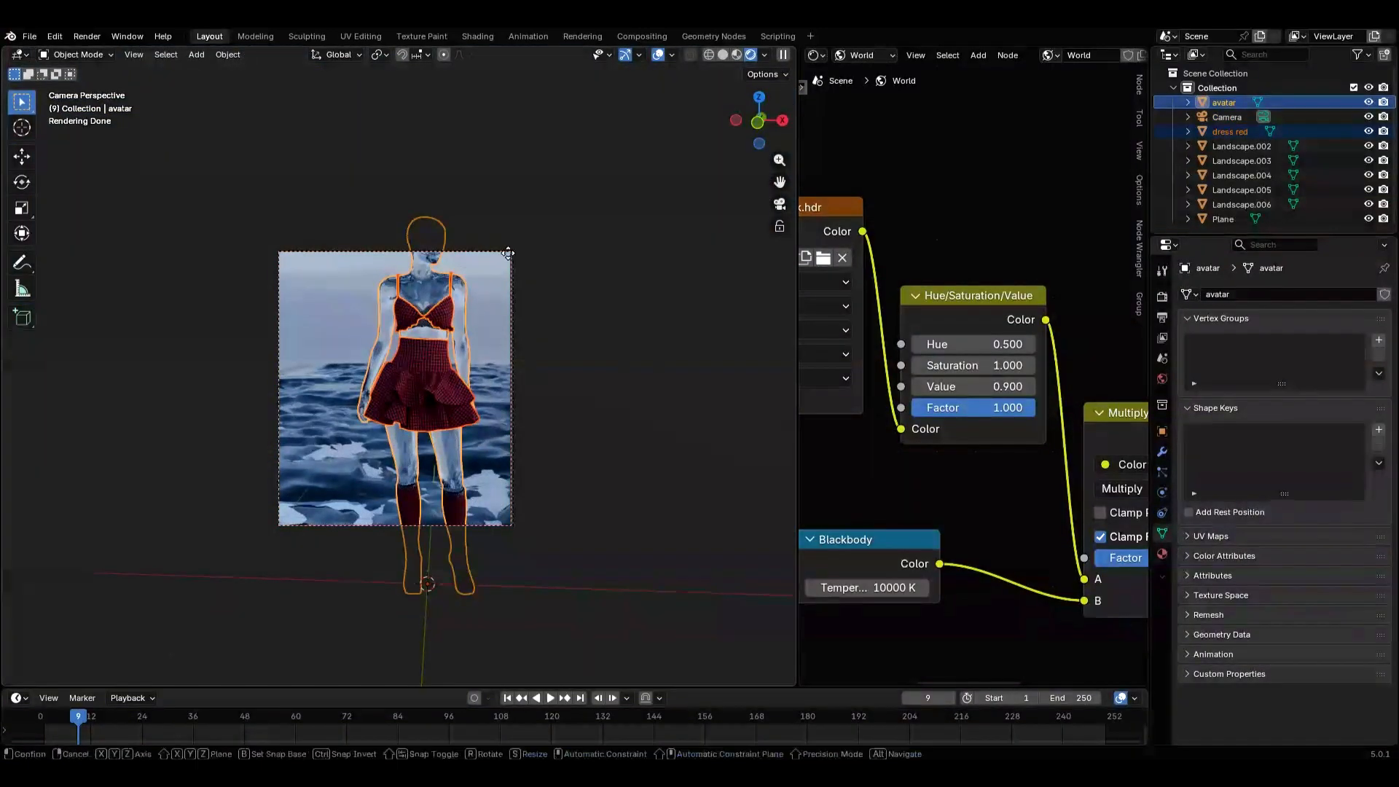
- Nudge the camera slightly and set its focal length to 52 mm to frame the full figure
key("g")
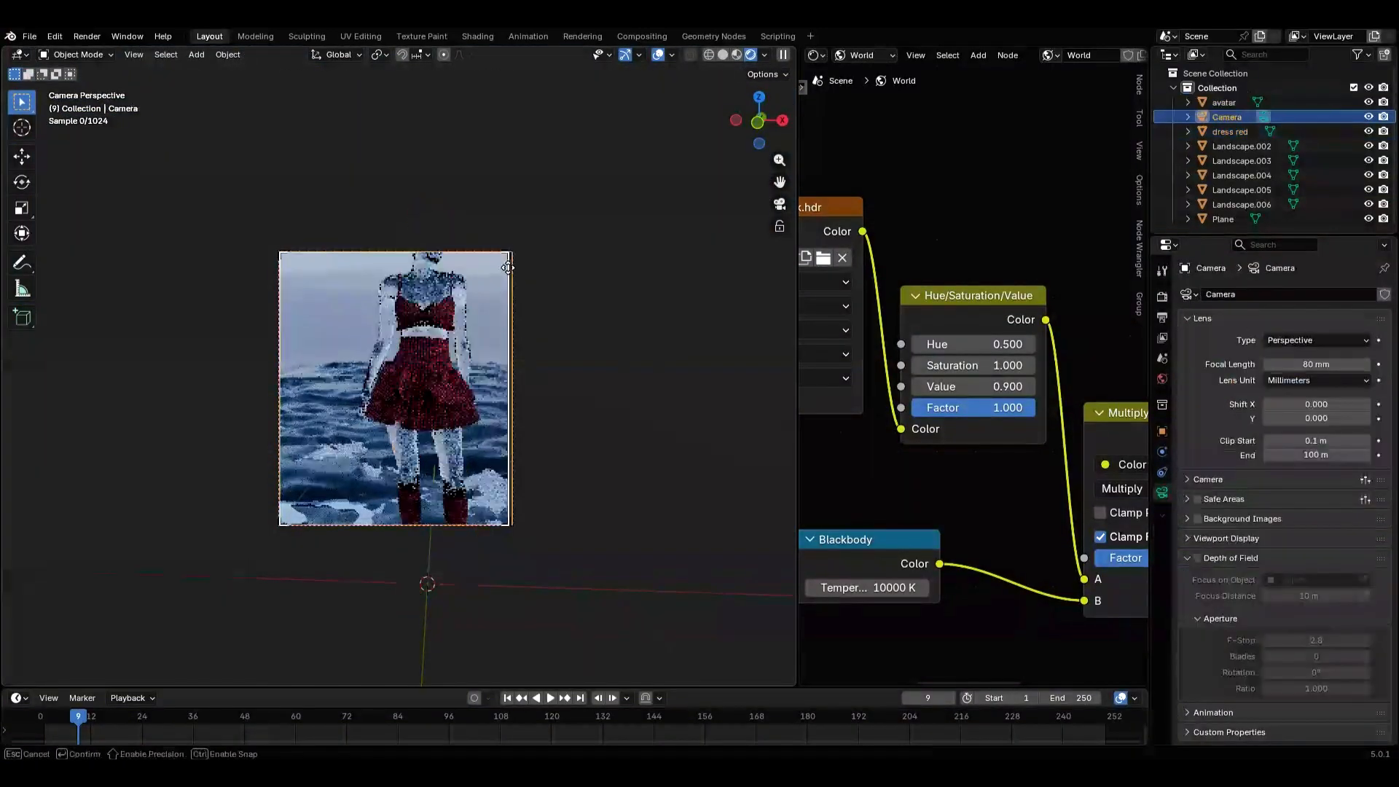
scroll(509, 274, "down", 1)
scroll(481, 299, "up", 3)
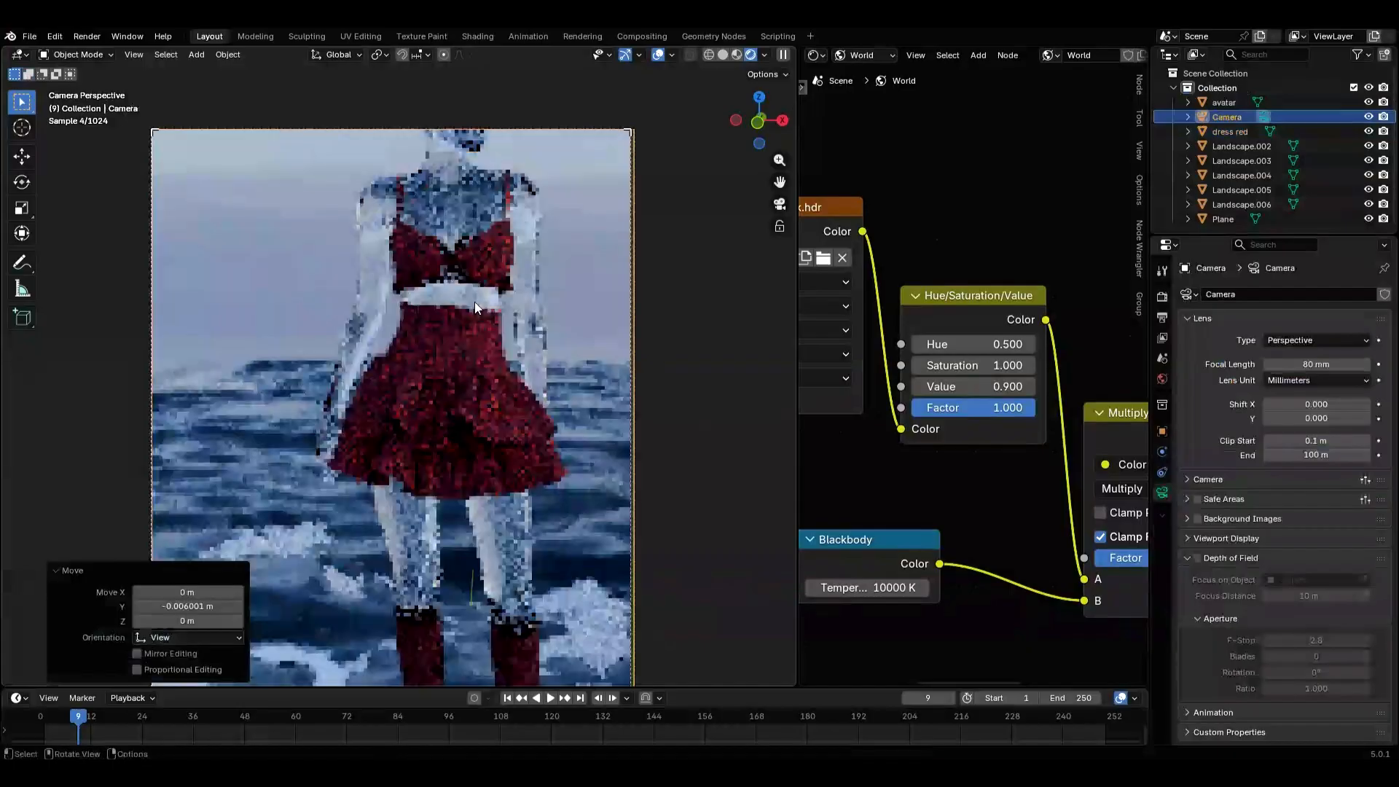
scroll(474, 307, "down", 1)
left_click_drag(1316, 364, 1282, 364)
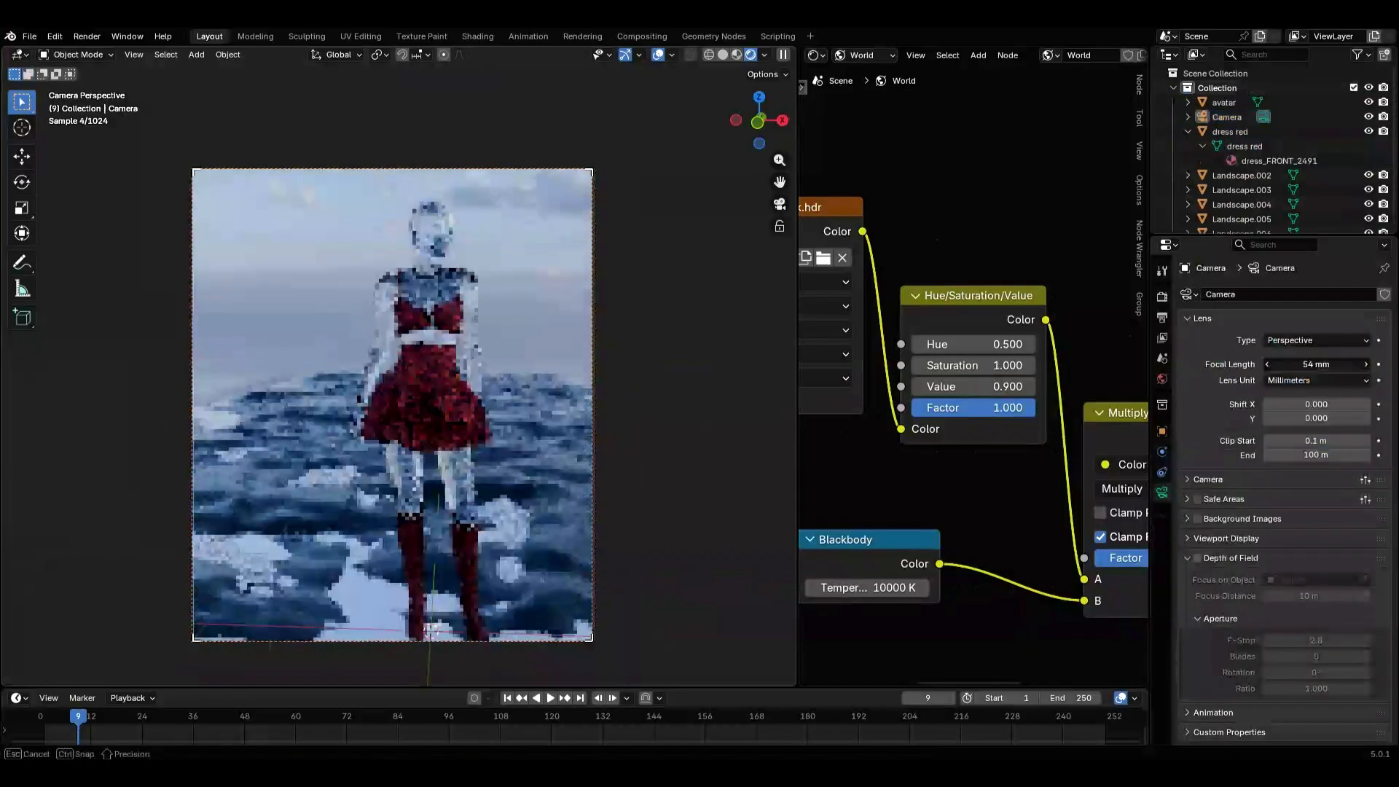
left_click_drag(1282, 364, 1271, 365)
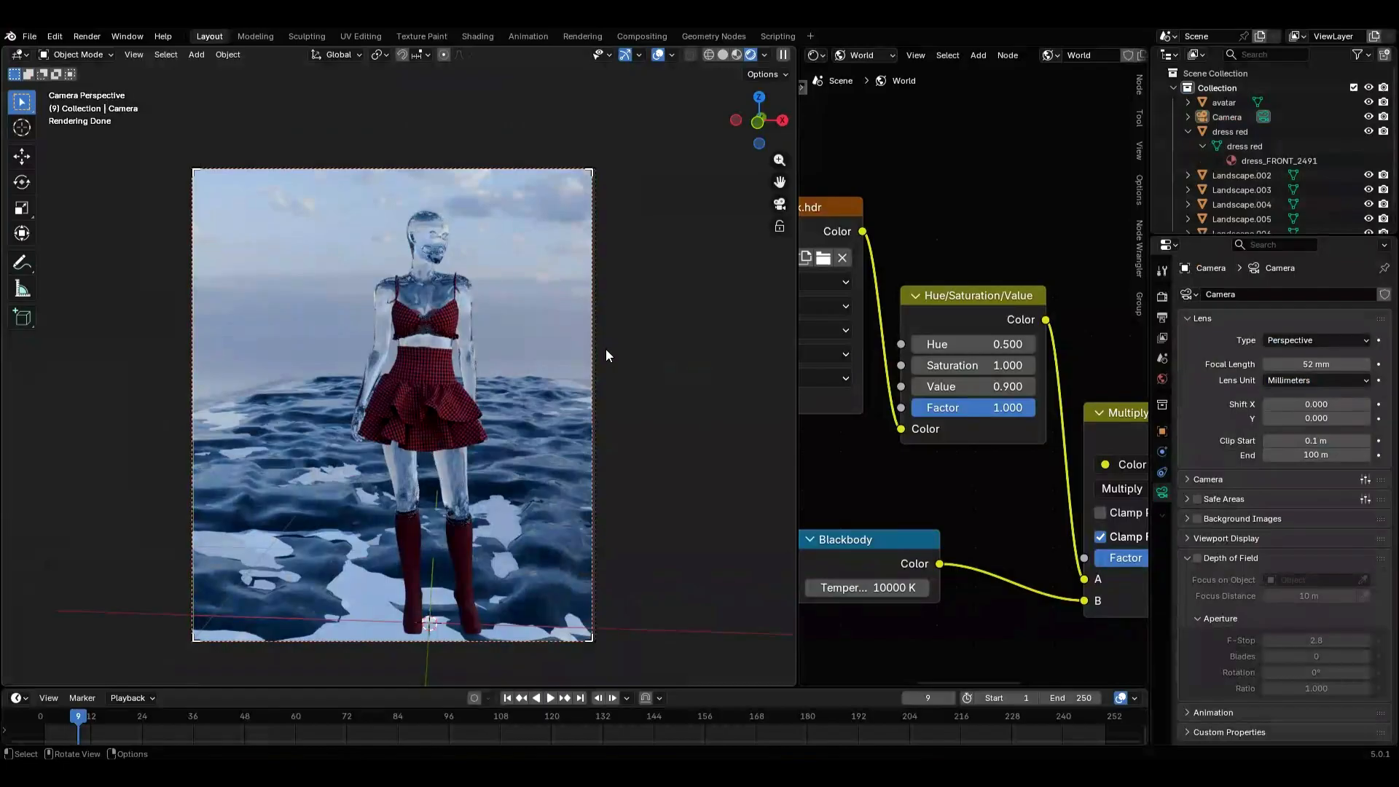
- Add an area light to the scene and scale it up
key("shift+a")
key("shift+a")
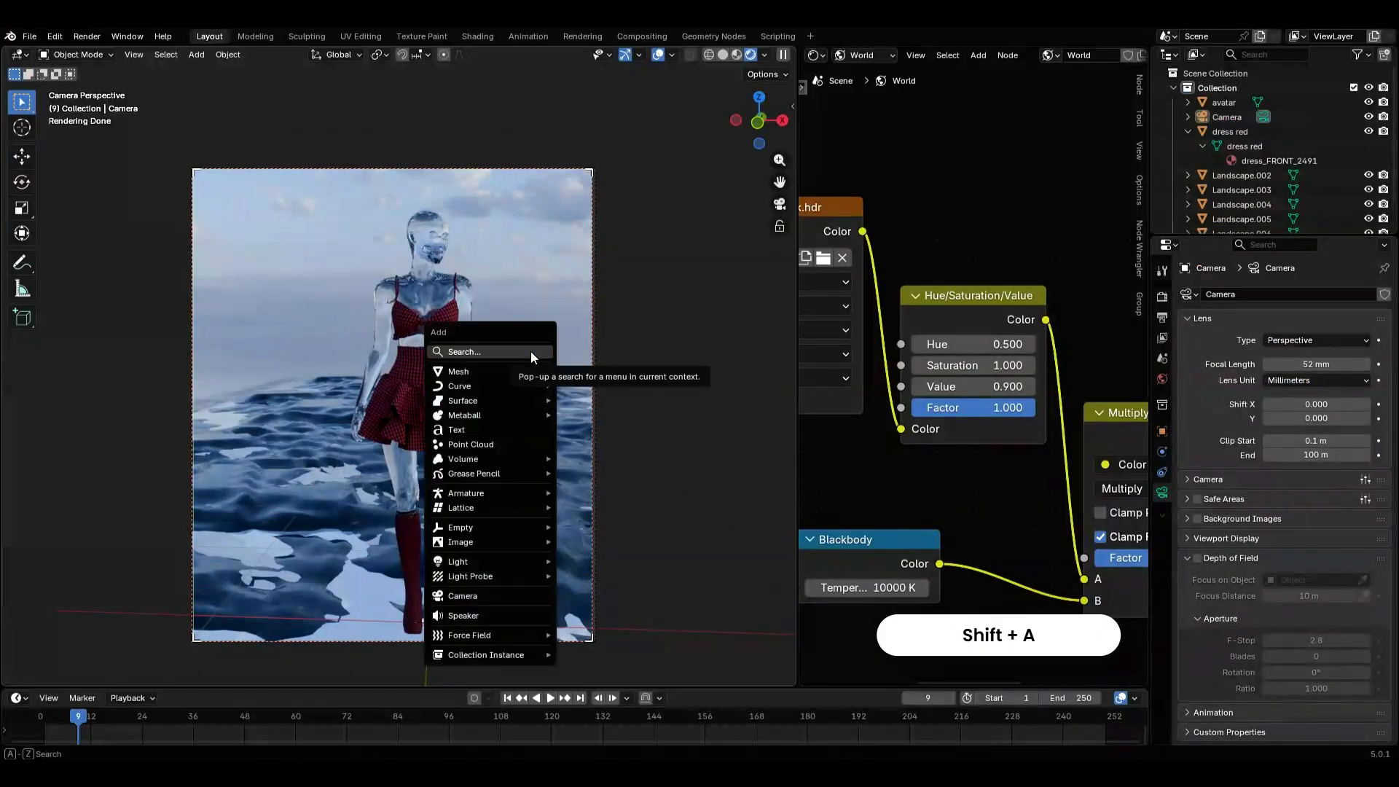
mouse_move(518, 561)
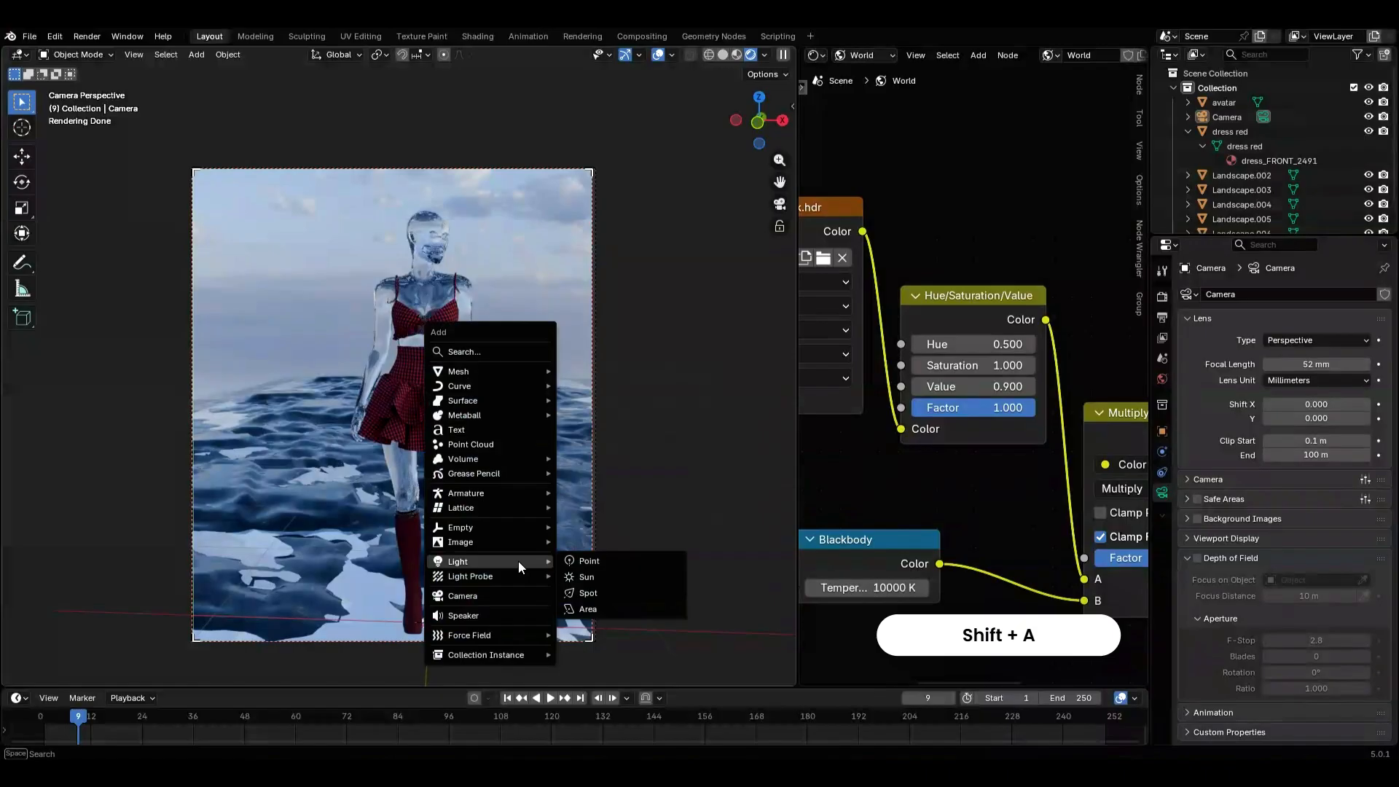
left_click(600, 612)
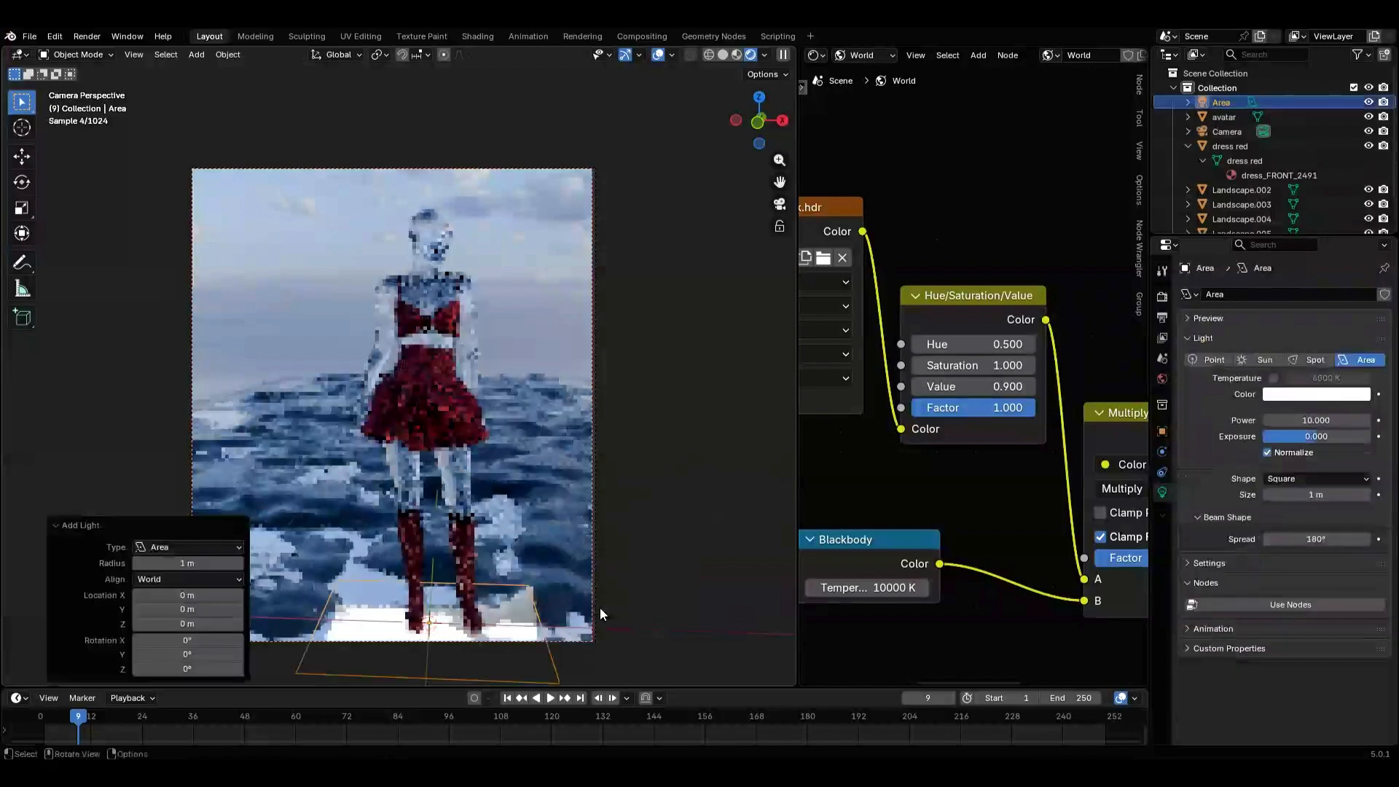
middle_click_drag(600, 612, 309, 447)
key("s")
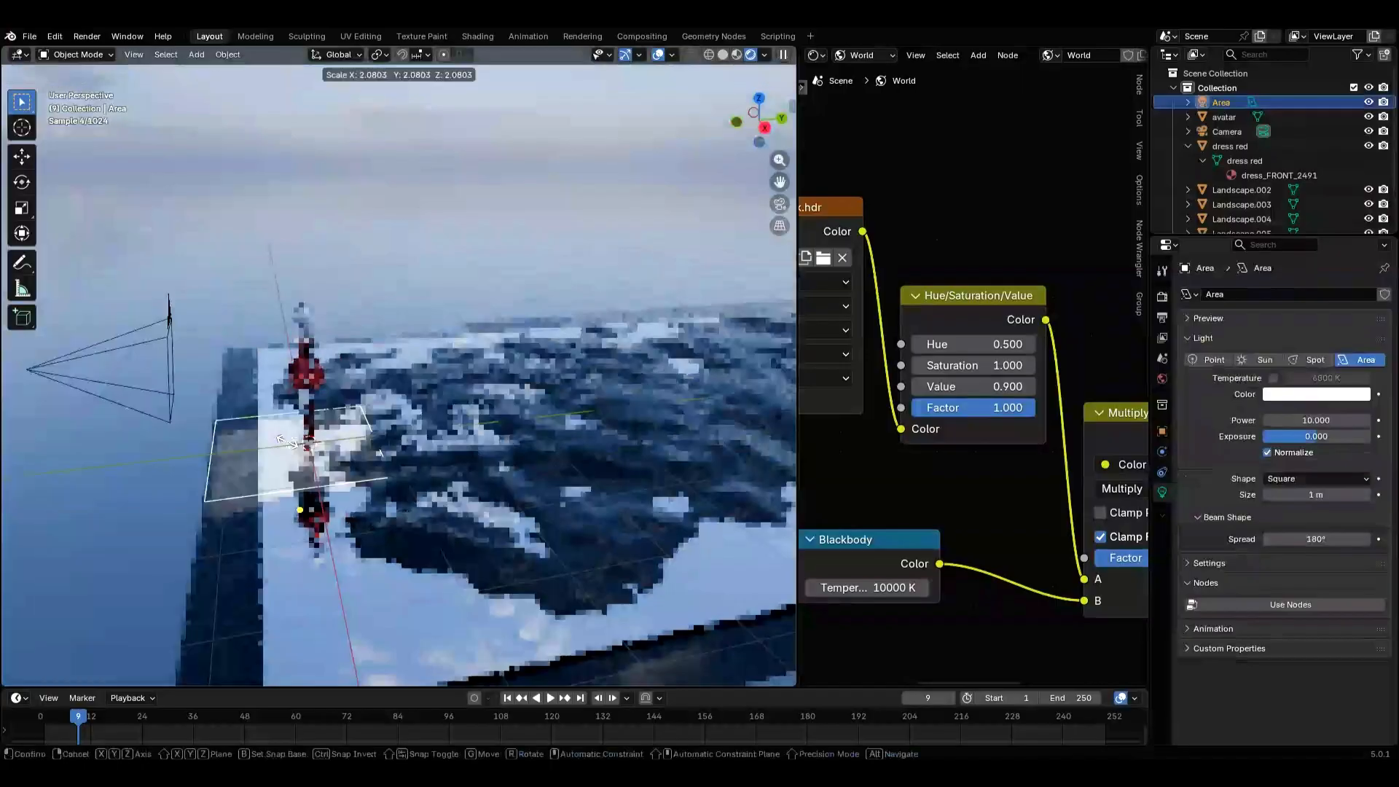
left_click(291, 443)
- Move the area light up above the camera, undo the surplus adjustments and resize it
left_click(22, 183)
key("g")
left_click(156, 291)
key("g")
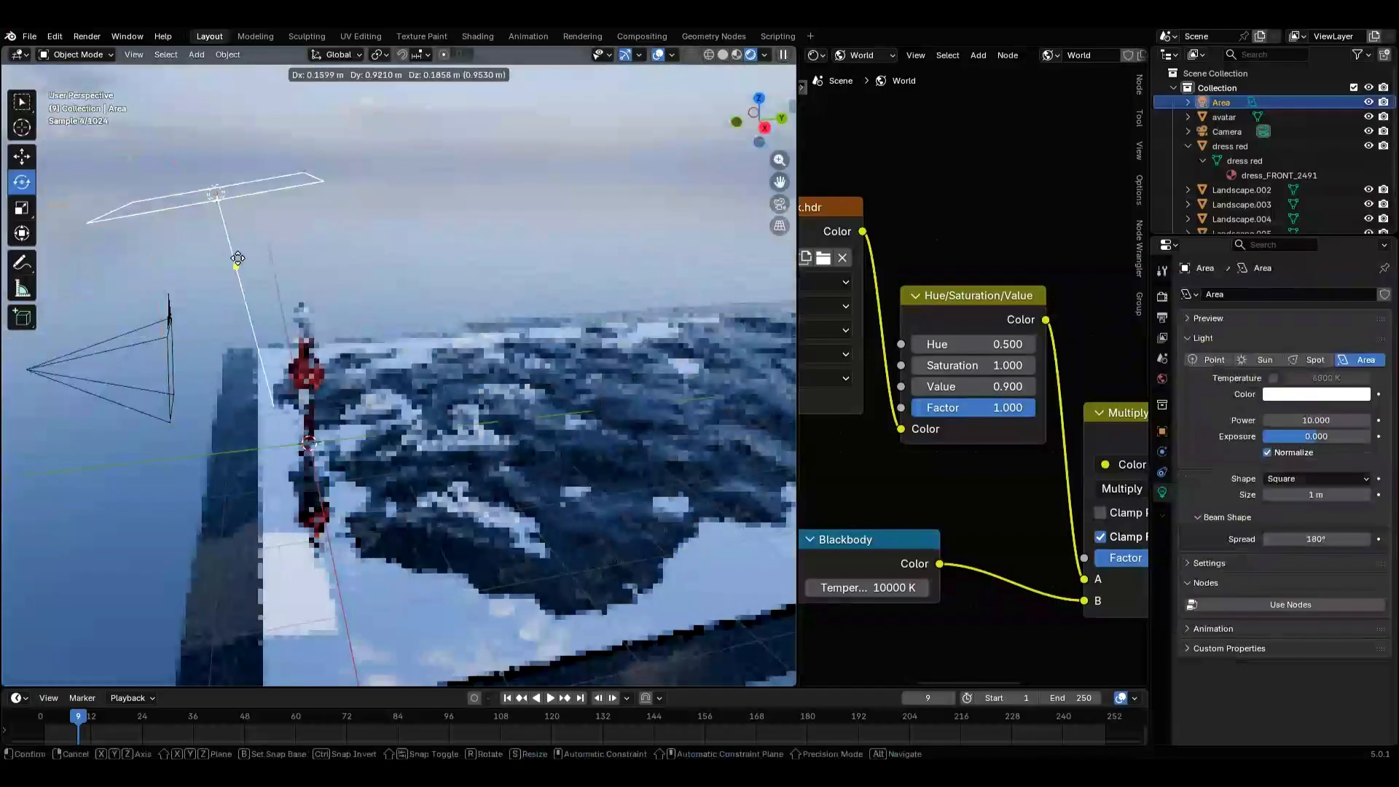
left_click(332, 302)
key("ctrl+z")
key("ctrl+z")
key("s")
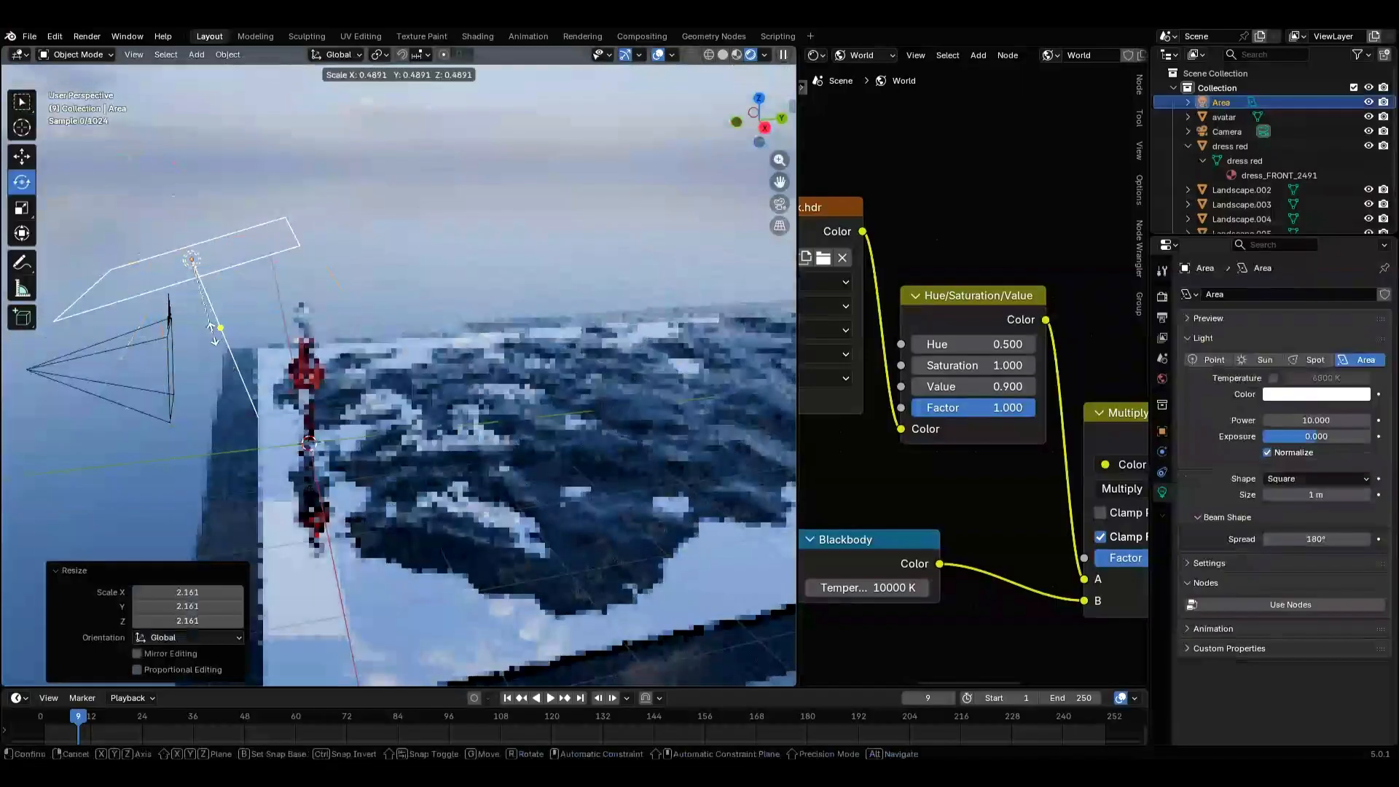
left_click(213, 334)
- Raise the area light further, rotate it about -16.7° toward the avatar and check the result through the camera
key("KP_0")
key("KP_0")
key("g")
left_click(194, 196)
left_click_drag(201, 155, 237, 140)
key("r")
left_click(236, 201)
key("KP_0")
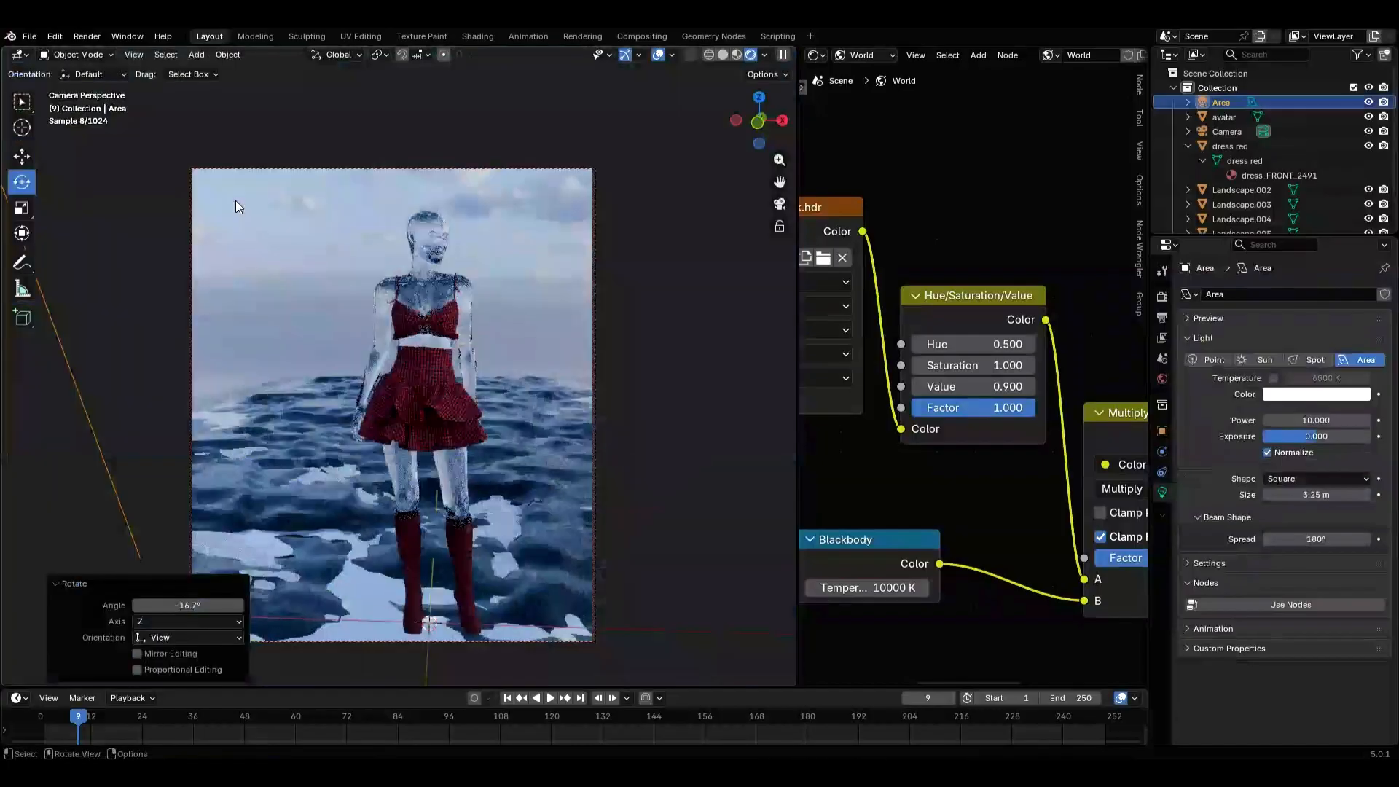
key("KP_0")
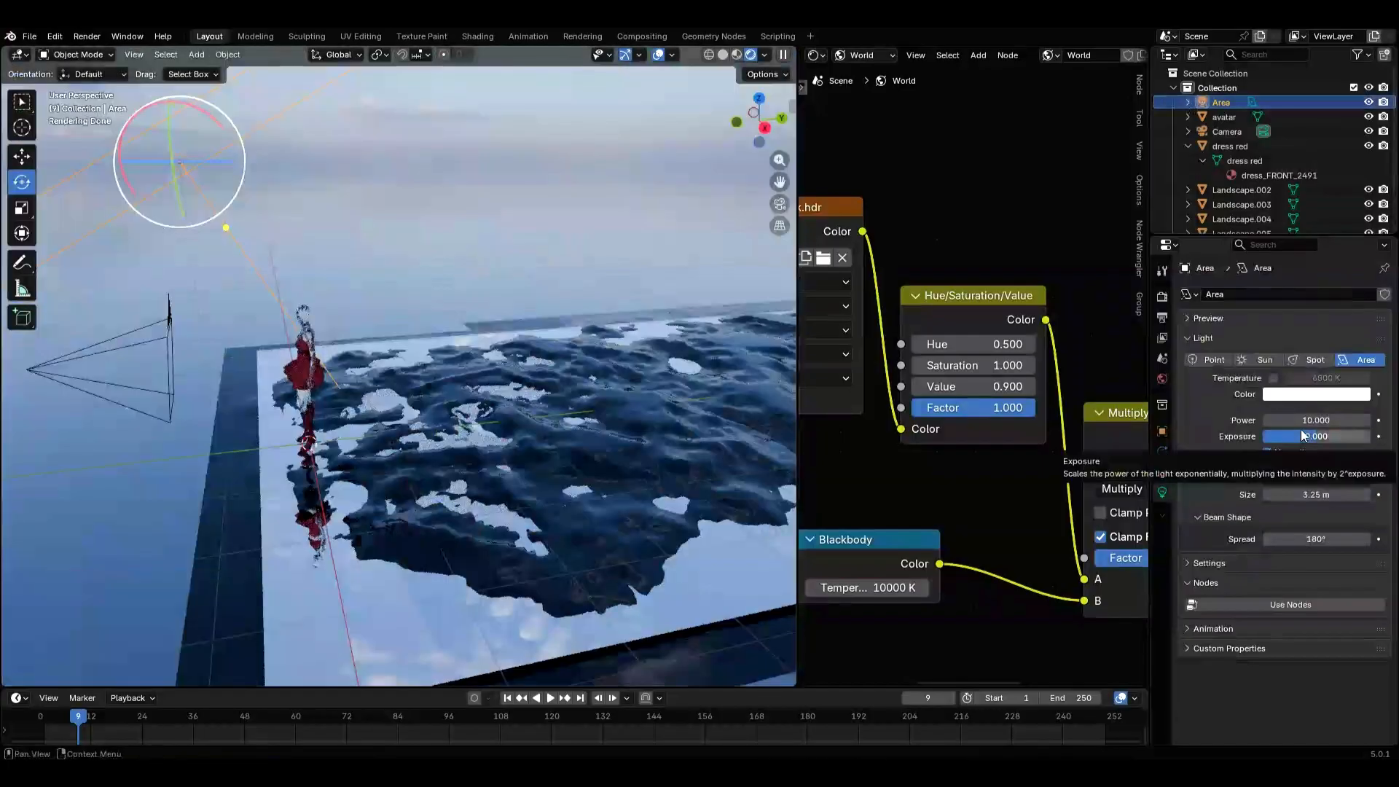
- Try an area light power of 52.2, check it through the camera and undo the change
scroll(291, 543, "down", 6)
middle_click_drag(291, 543, 455, 344)
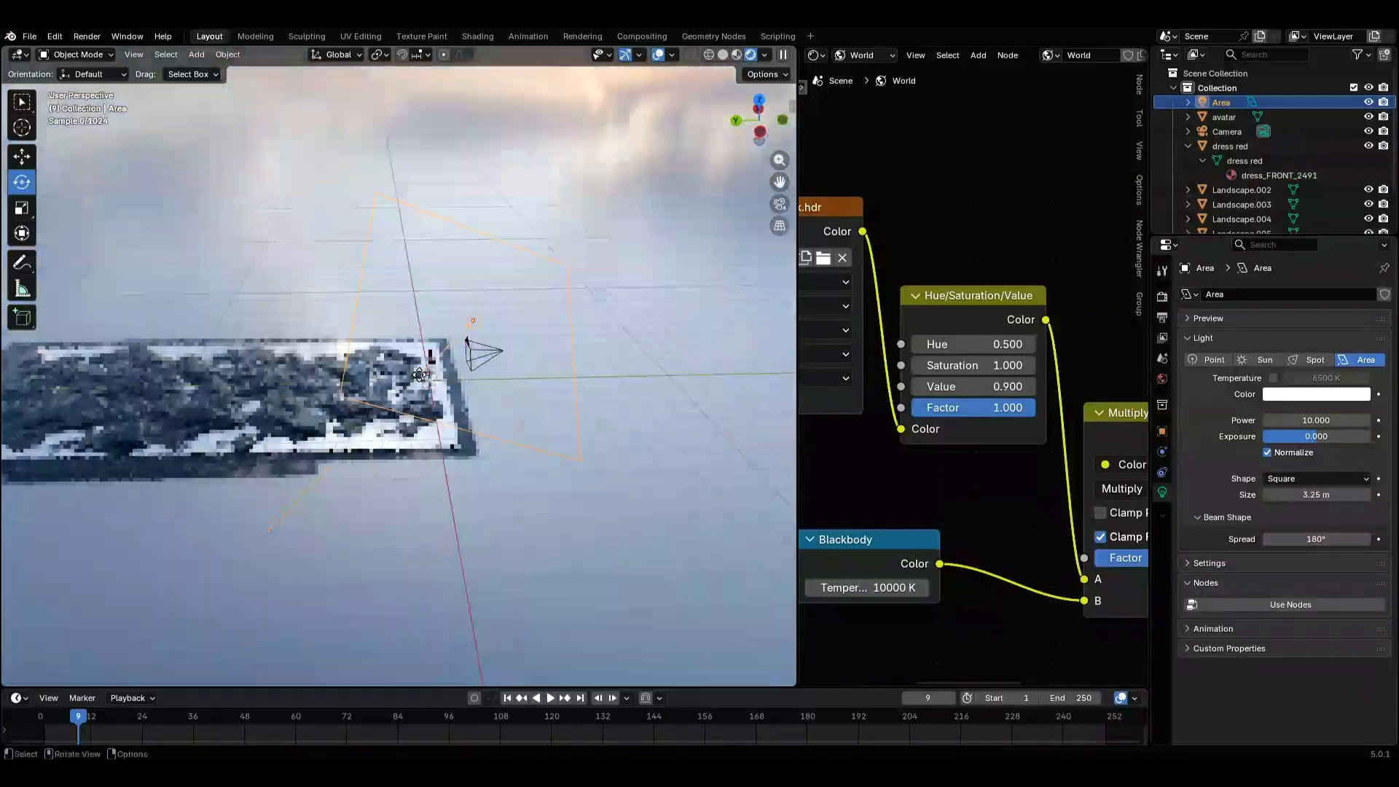
left_click_drag(1316, 420, 1336, 420)
key("KP_0")
key("KP_0")
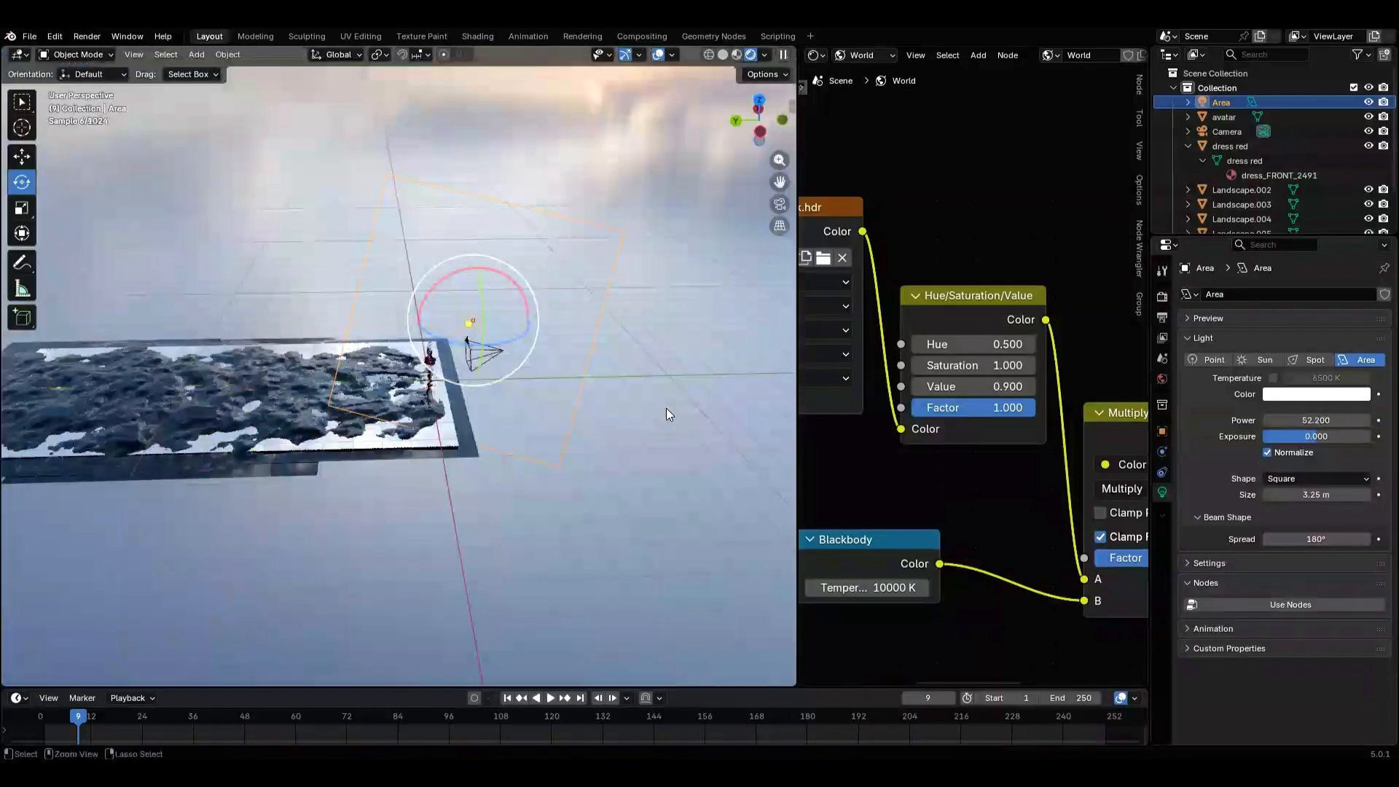
key("ctrl+z")
- Shrink the area light to a size of 0.496 m and raise it about 1.38 m in Z
left_click_drag(375, 416, 424, 322)
middle_click_drag(424, 322, 200, 261)
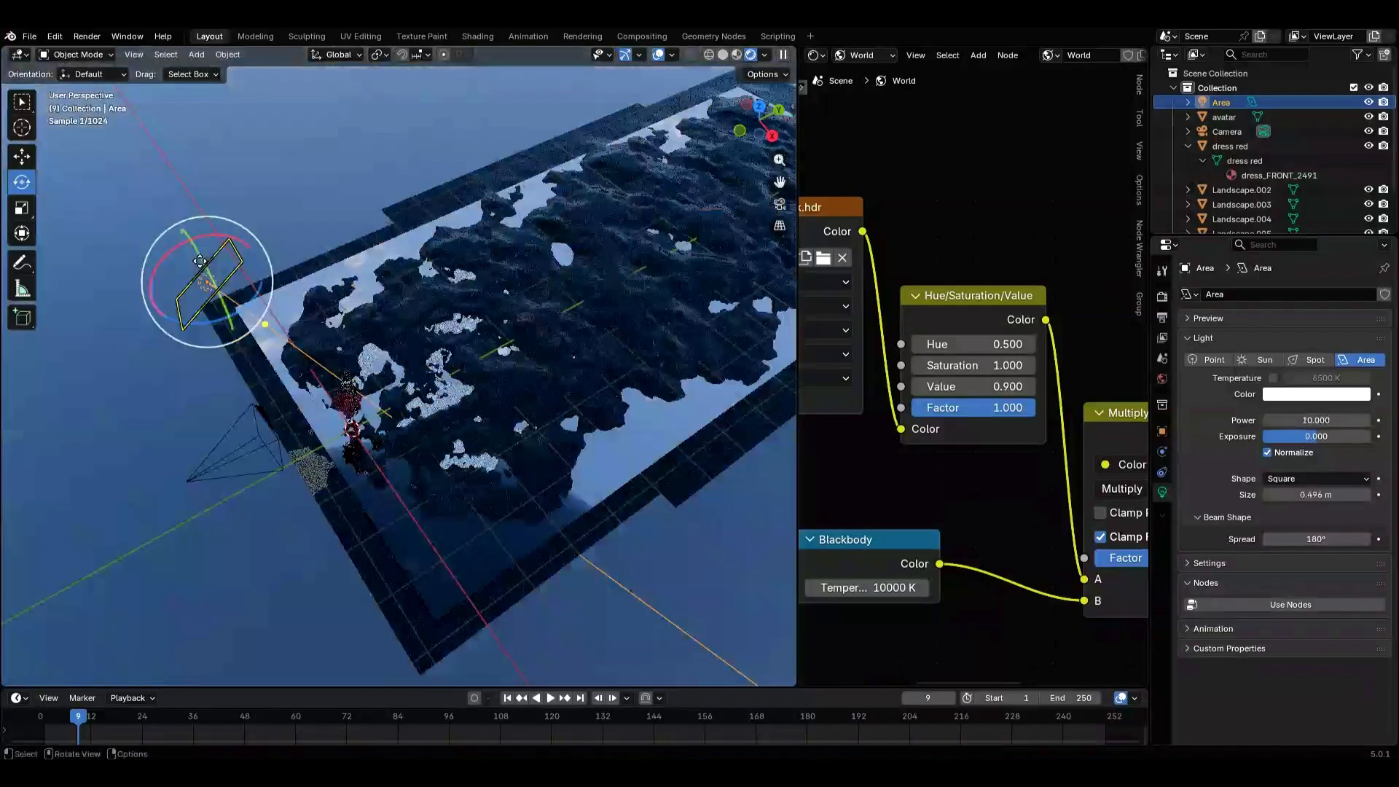
key("KP_0")
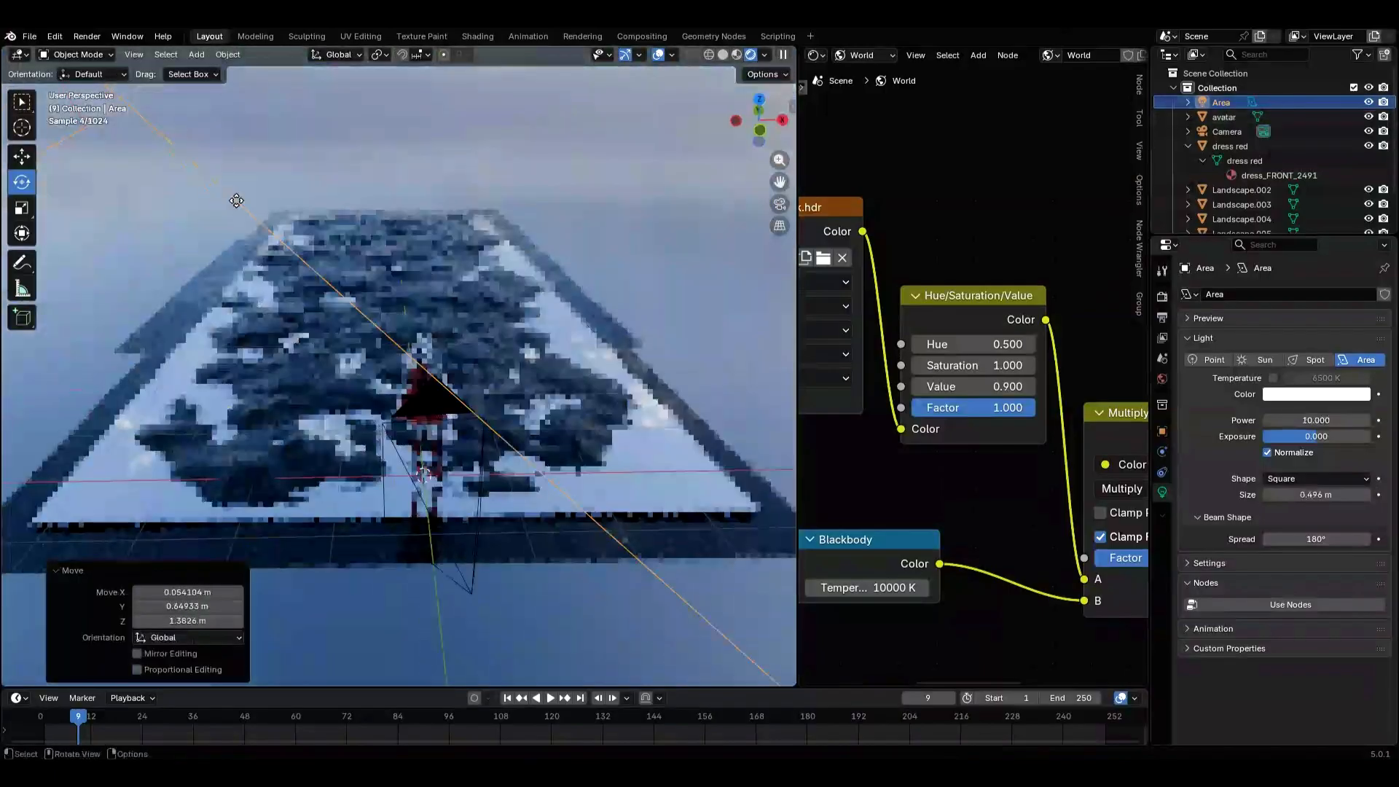
key("g")
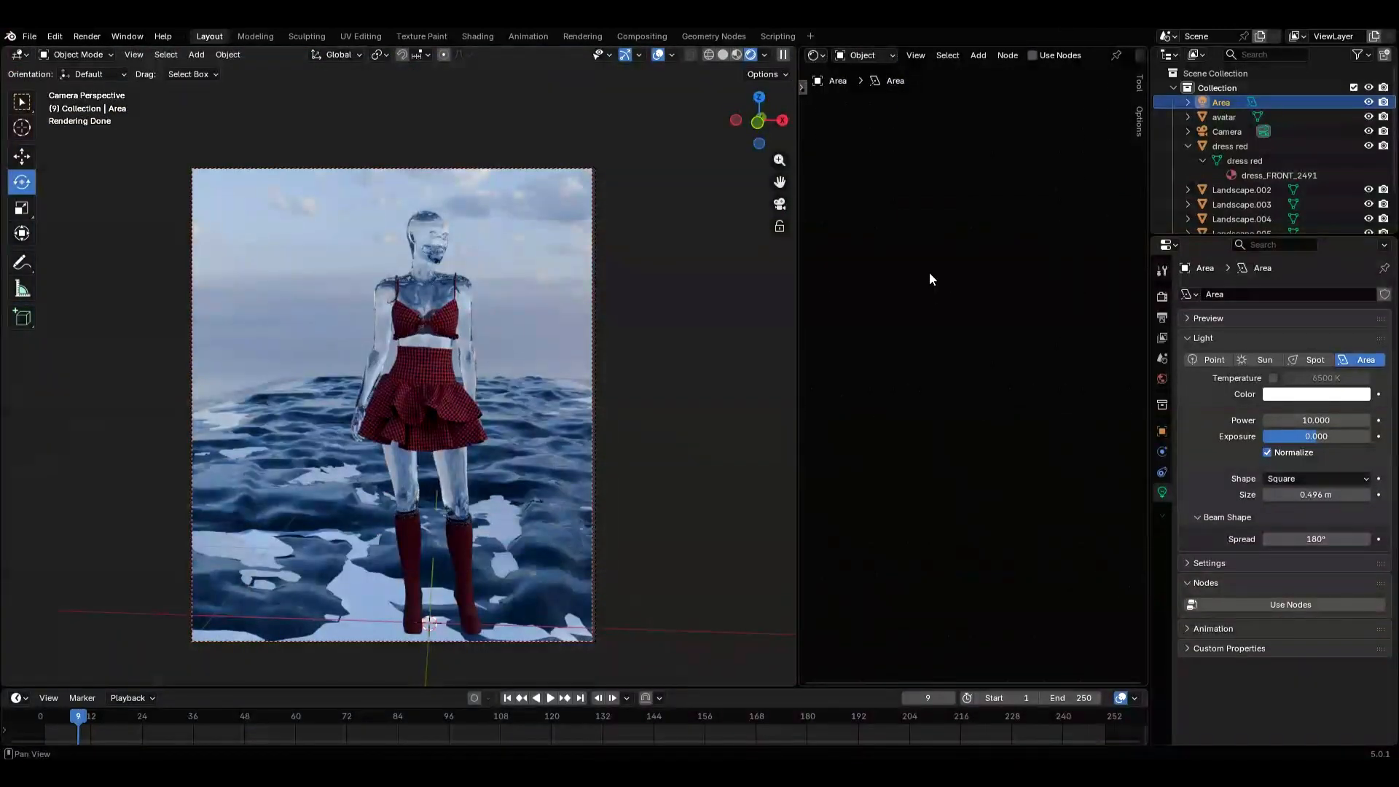
- Widen the 3D viewport around the camera view and open the scene's render settings
left_click(1248, 102)
left_click(1247, 102)
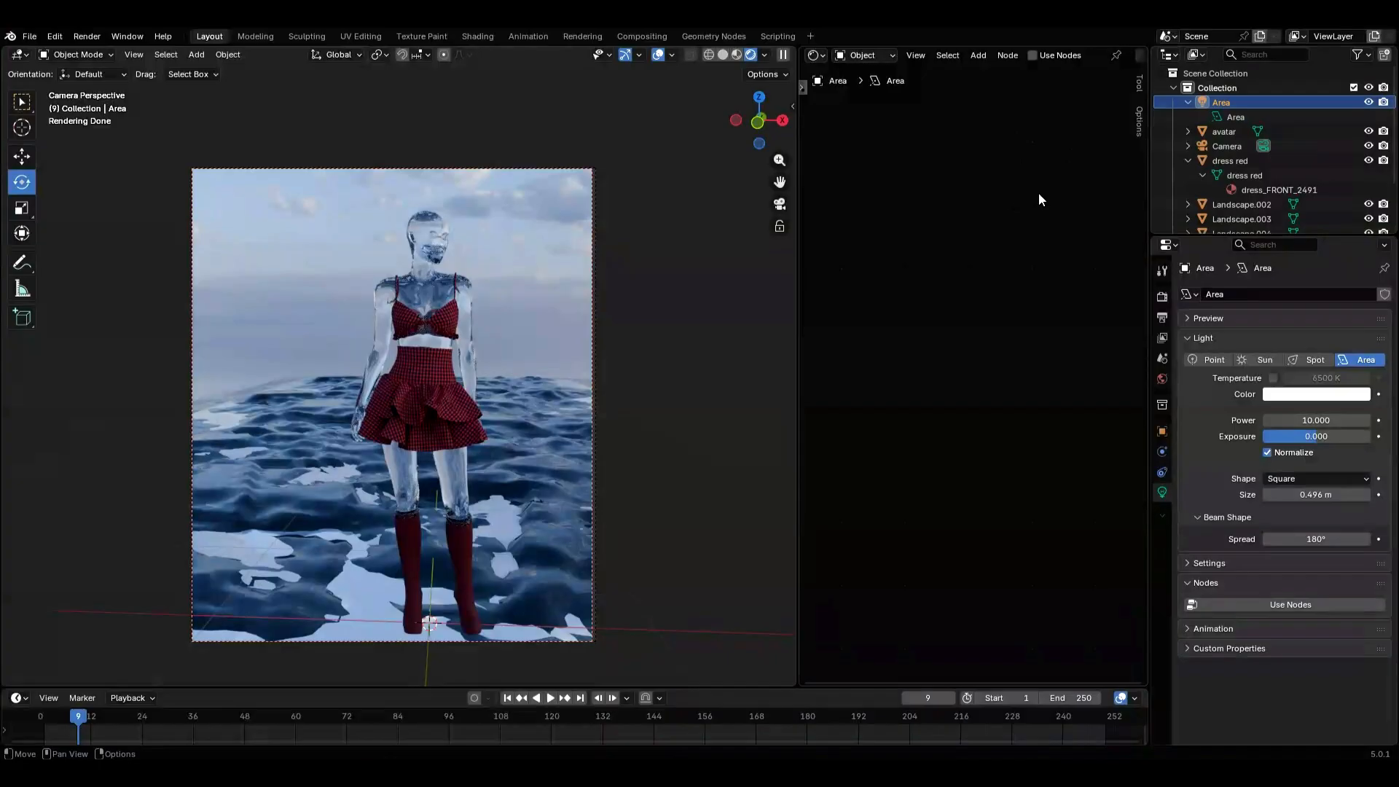
left_click_drag(799, 364, 1033, 364)
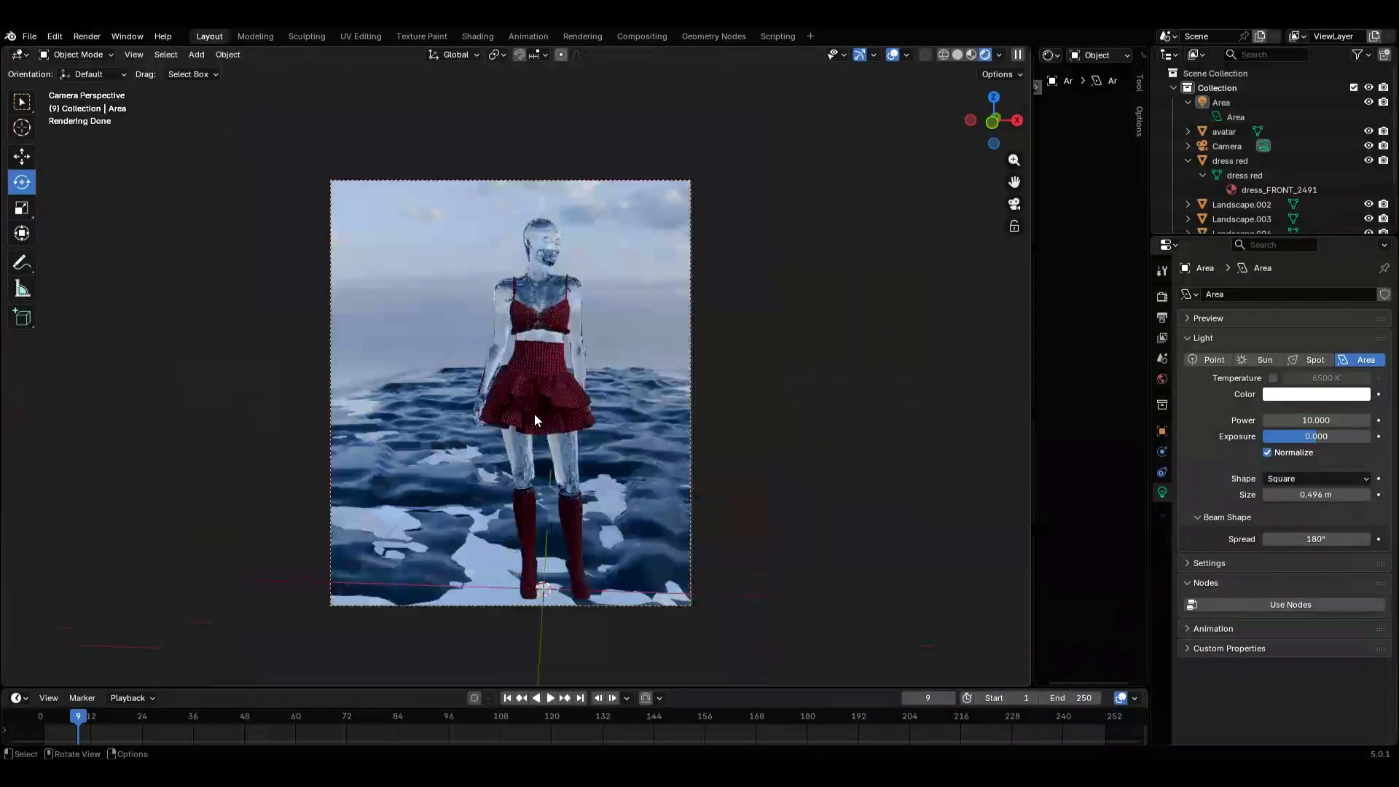
left_click(1163, 298)
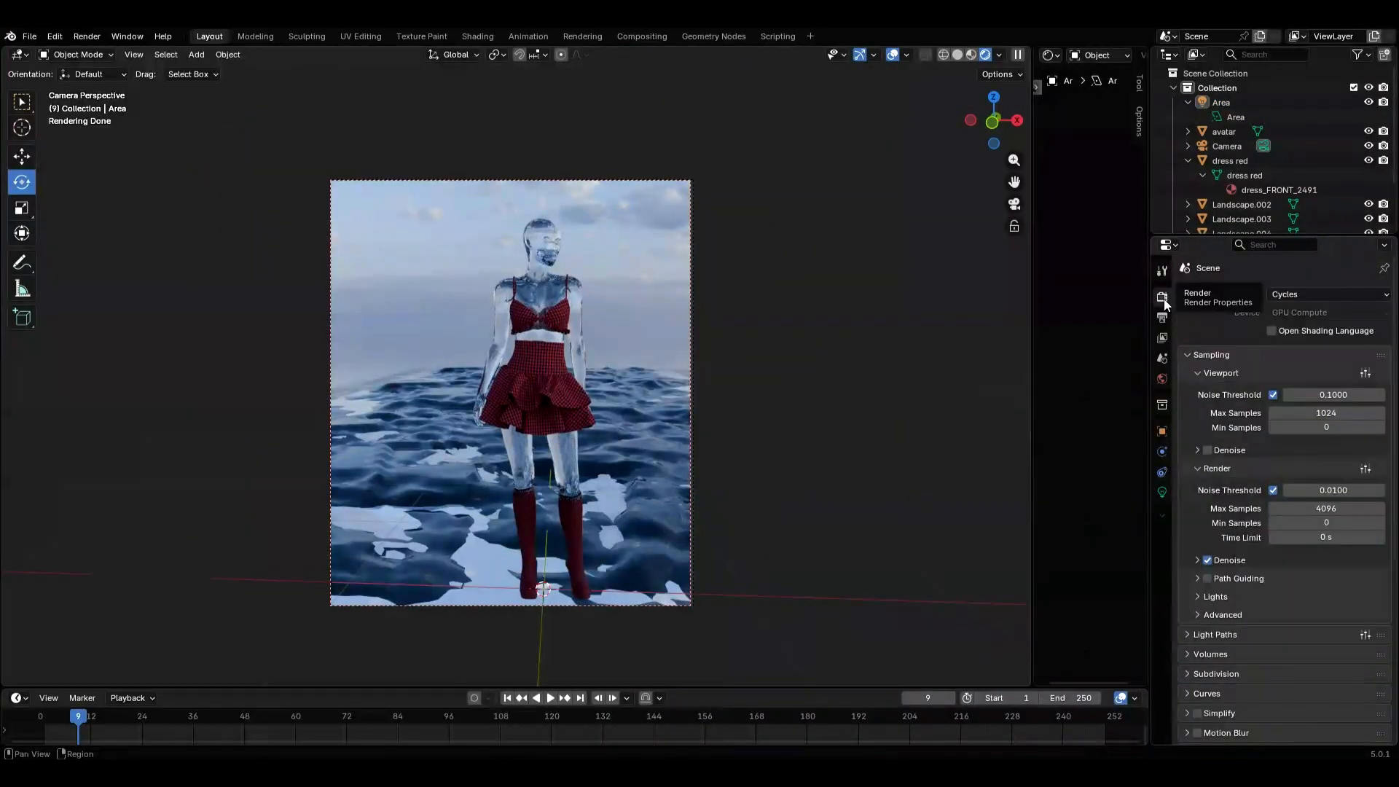
- Expand the Lights and Light Paths render settings and set the maximum diffuse bounces to 12
scroll(1234, 561, "down", 5)
left_click(1198, 453)
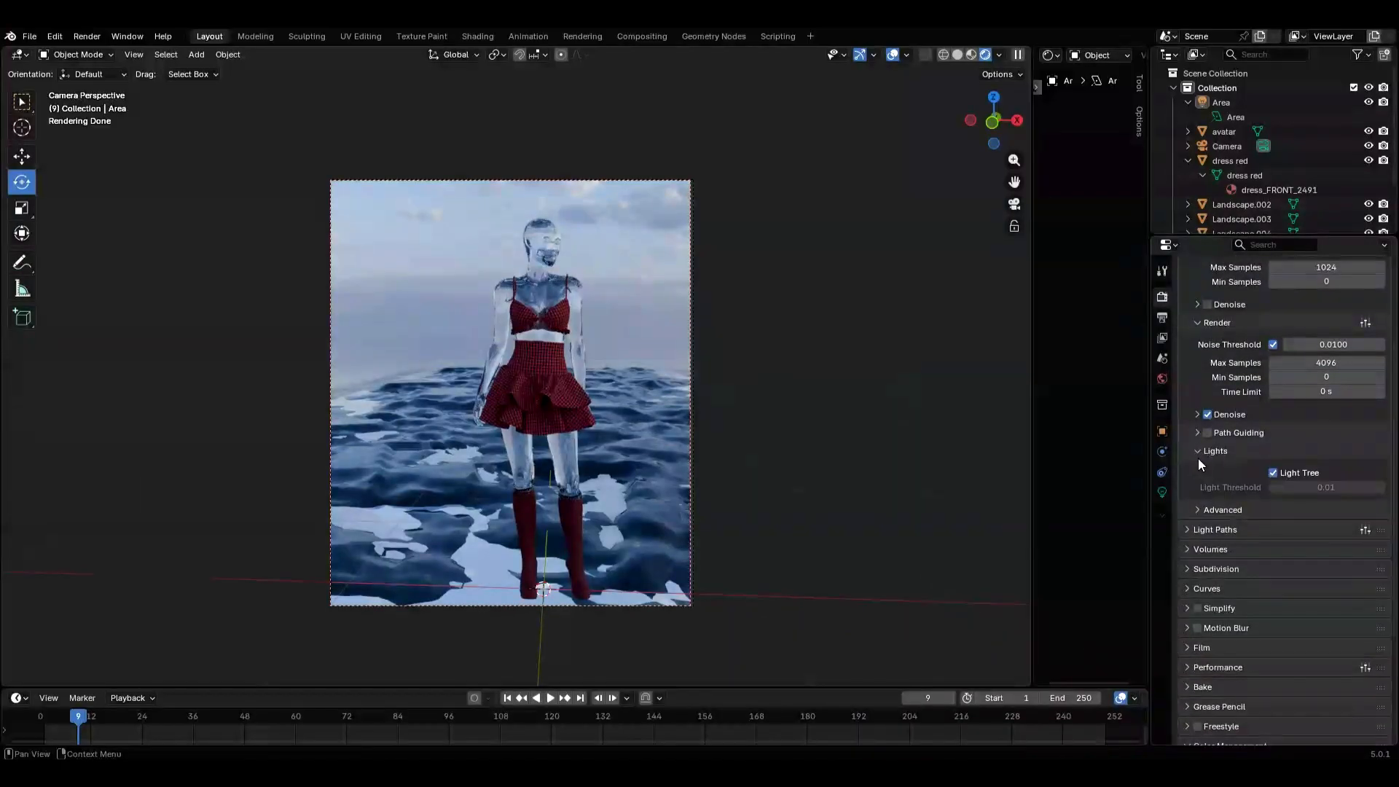
left_click(1203, 529)
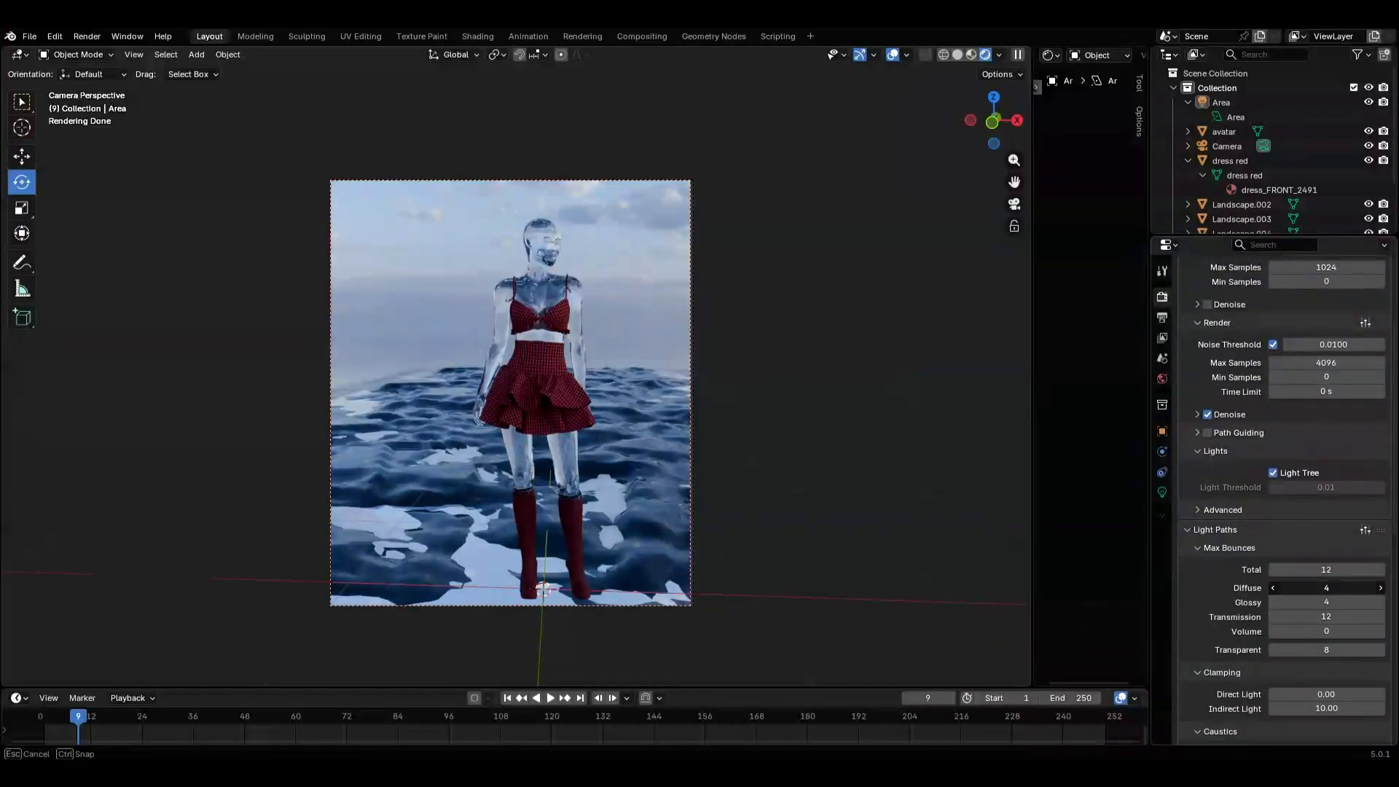
left_click_drag(1326, 587, 1377, 588)
left_click(1381, 588)
left_click(1380, 588)
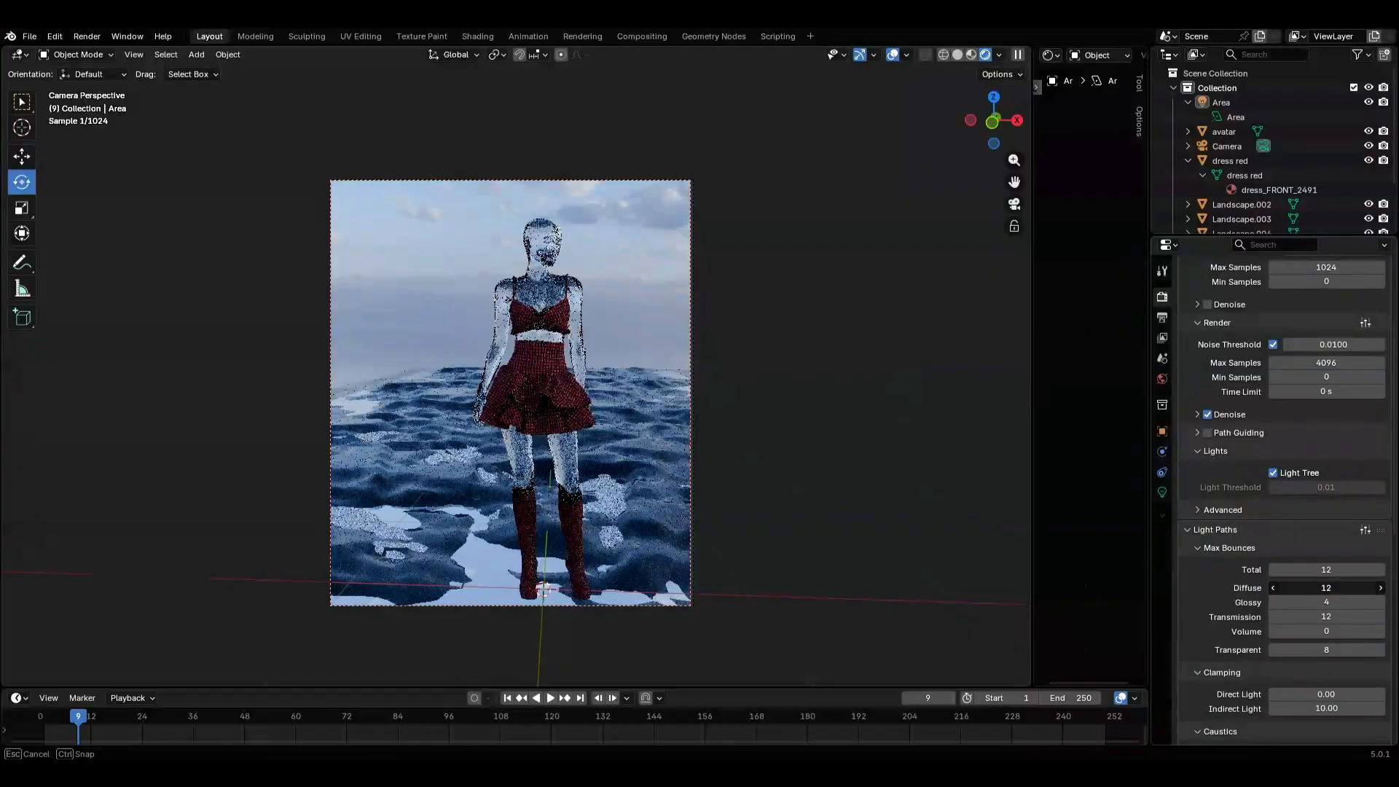
- Raise the maximum glossy light bounces to 12
left_click(1382, 604)
left_click(1382, 604)
left_click(1383, 604)
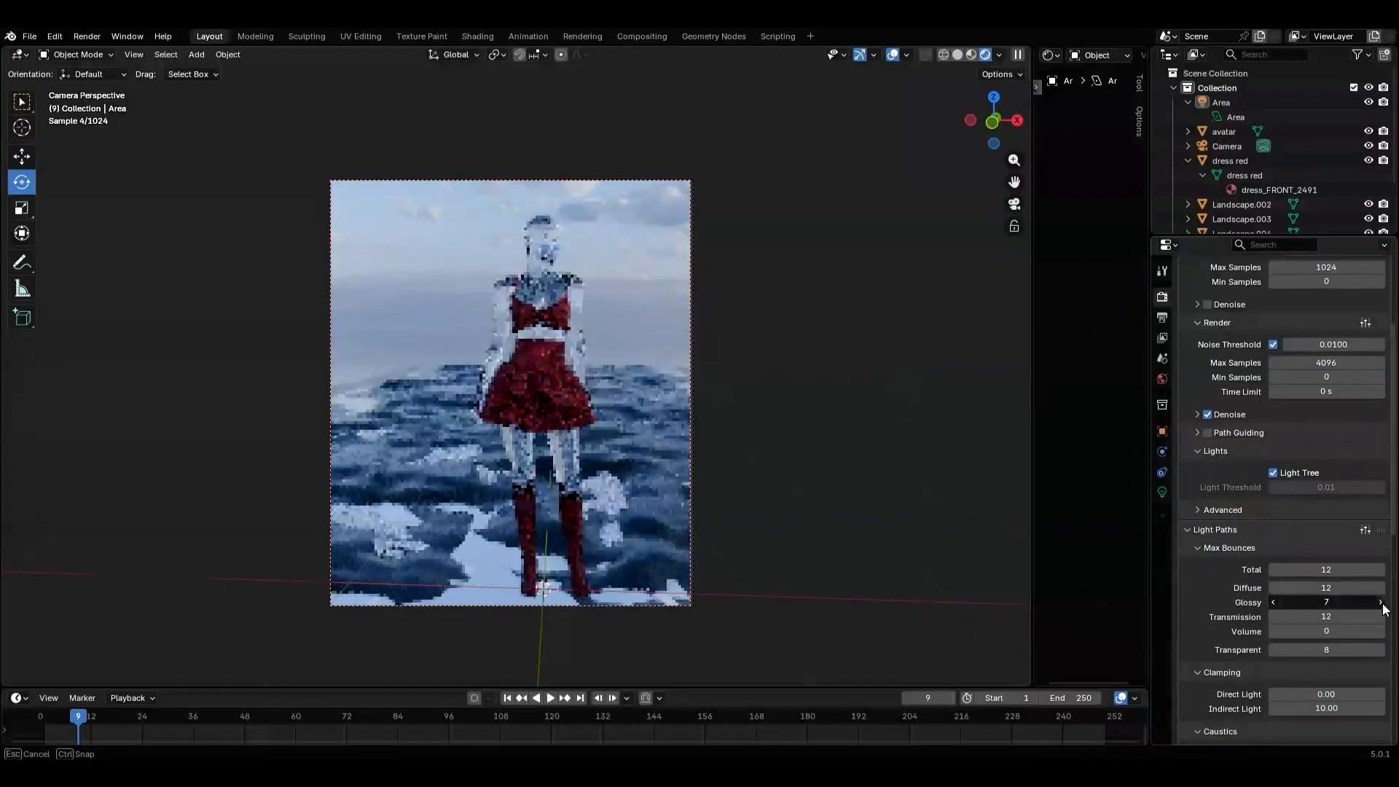
left_click(1382, 604)
left_click(1382, 604)
left_click(1382, 604)
left_click(1382, 604)
left_click(1382, 604)
- Set the maximum transparent light bounces to 64
double_click(1363, 652)
type("64")
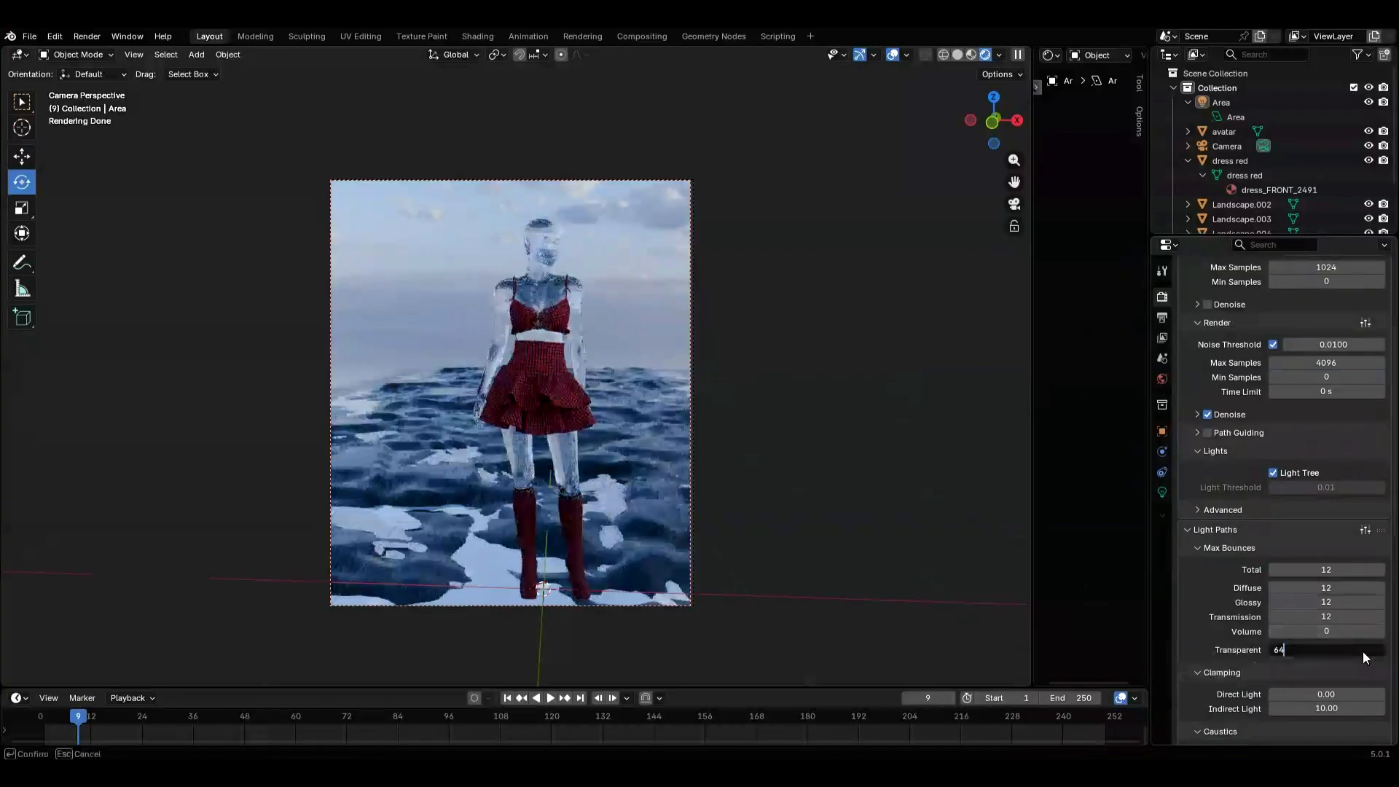
key("Return")
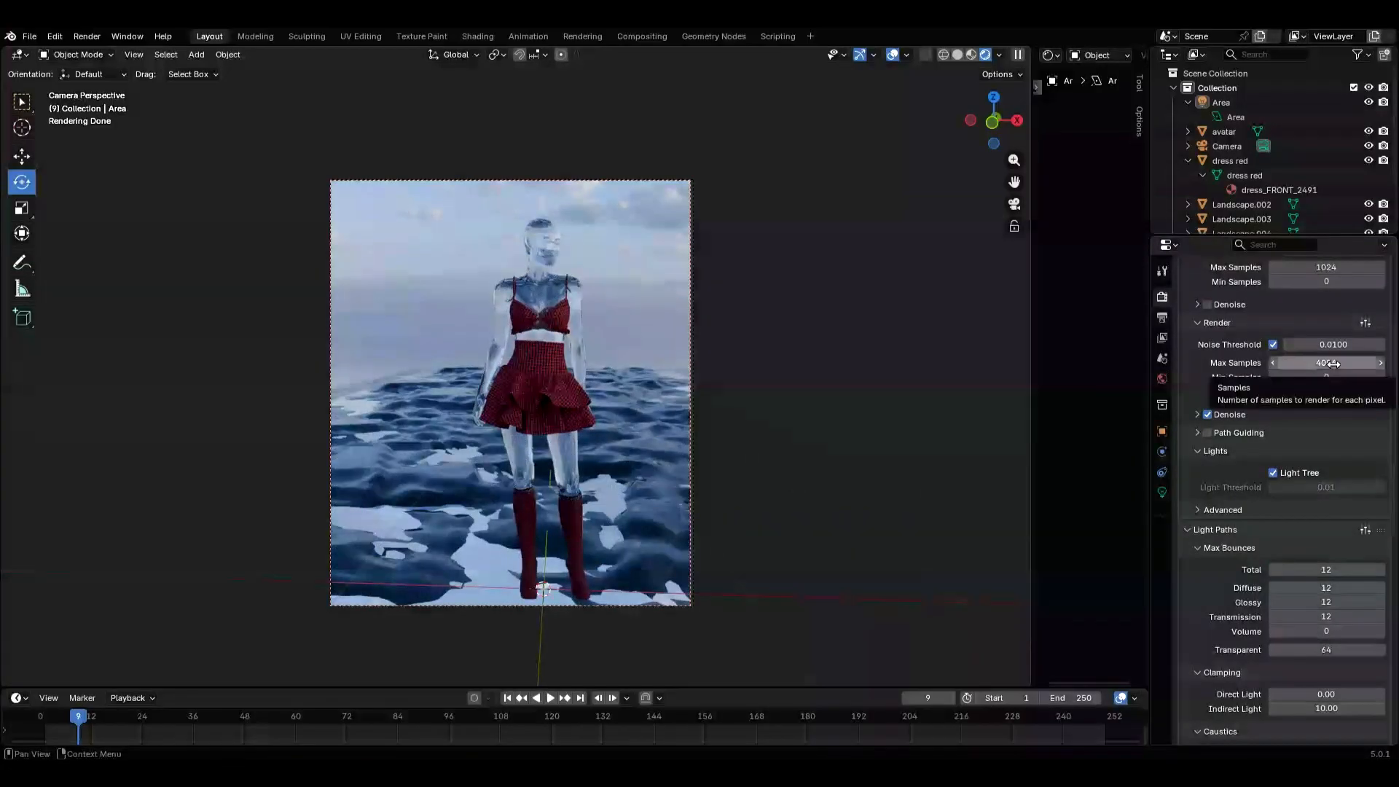
- Set the maximum samples for the final render to 200
left_click(1311, 362)
type("200")
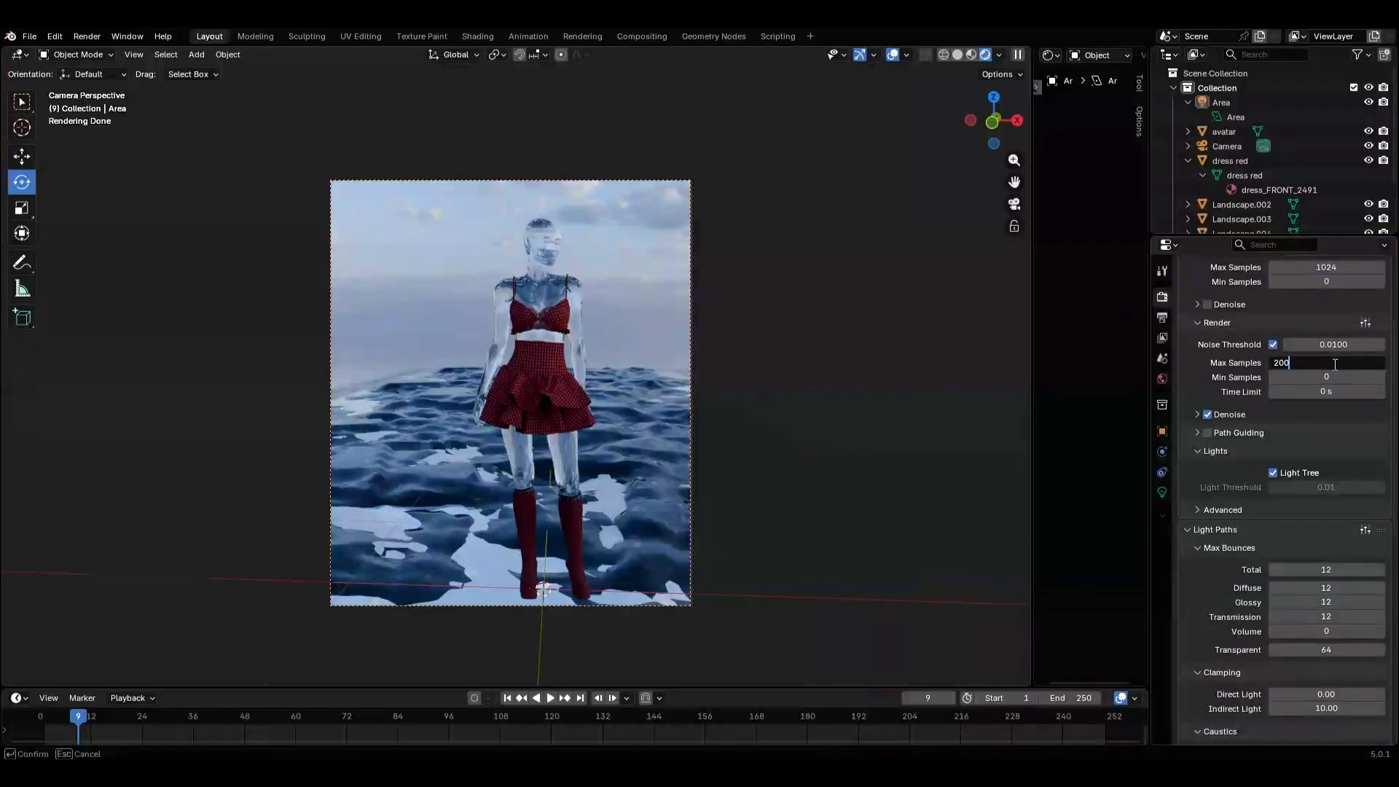
key("Return")
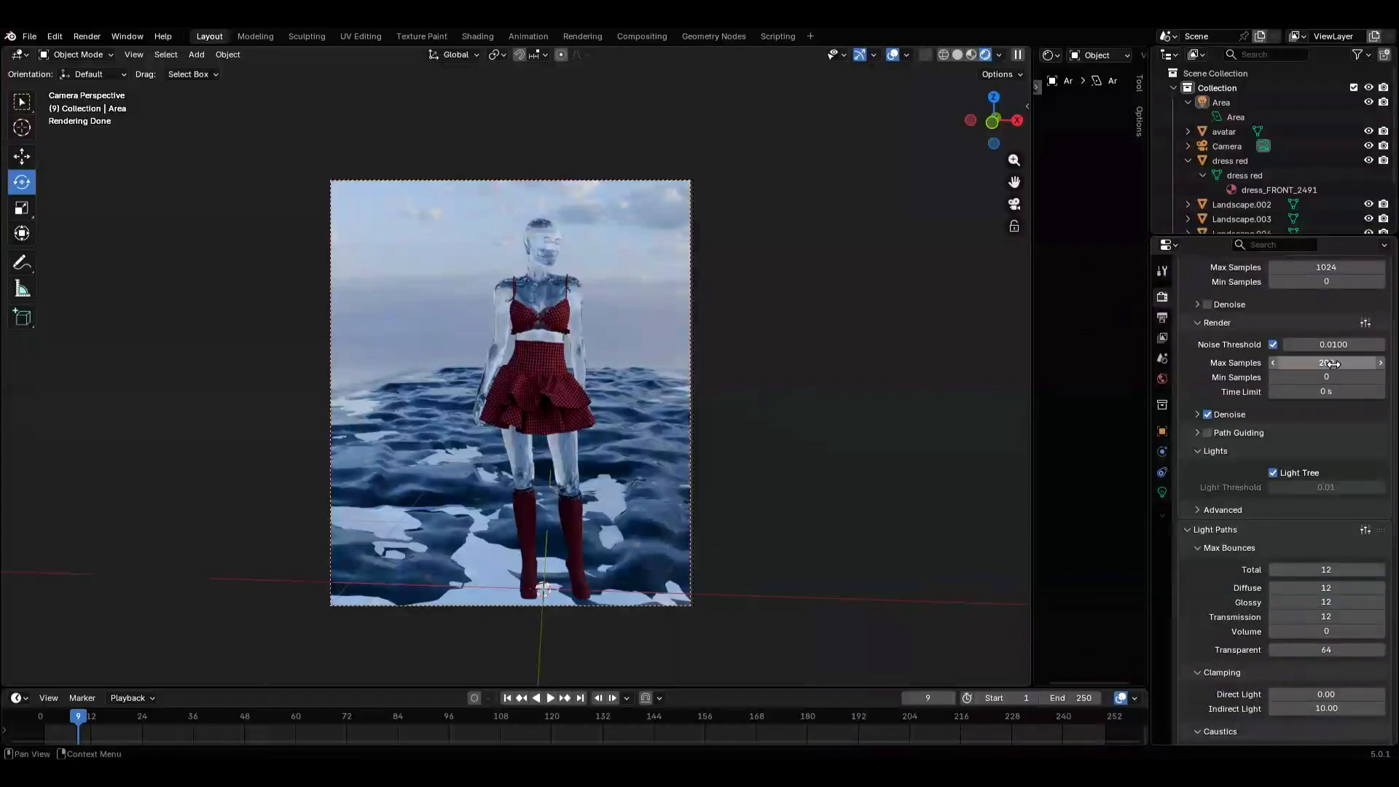
scroll(1355, 321, "up", 5)
- Start the animation render and save the Blender file
key("ctrl+F12")
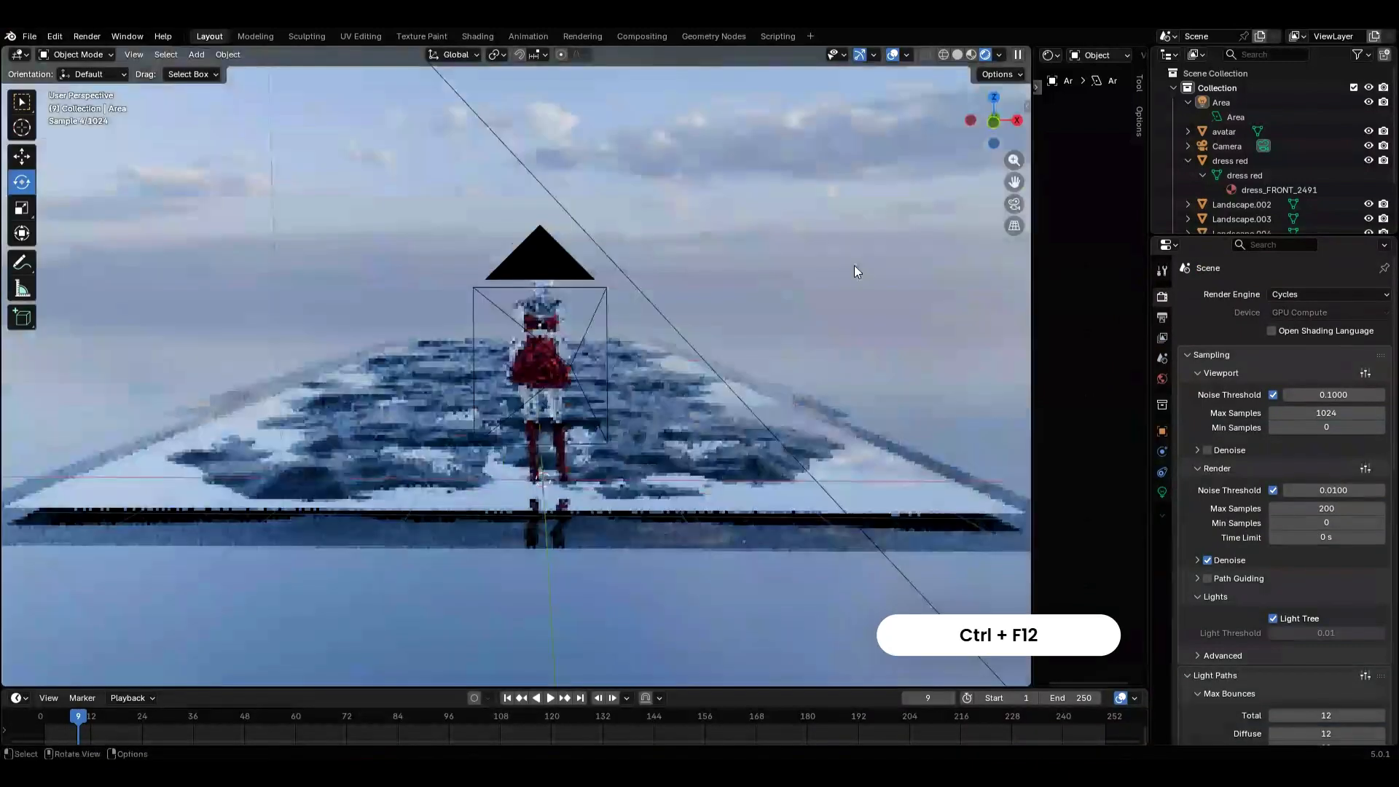
left_click(29, 37)
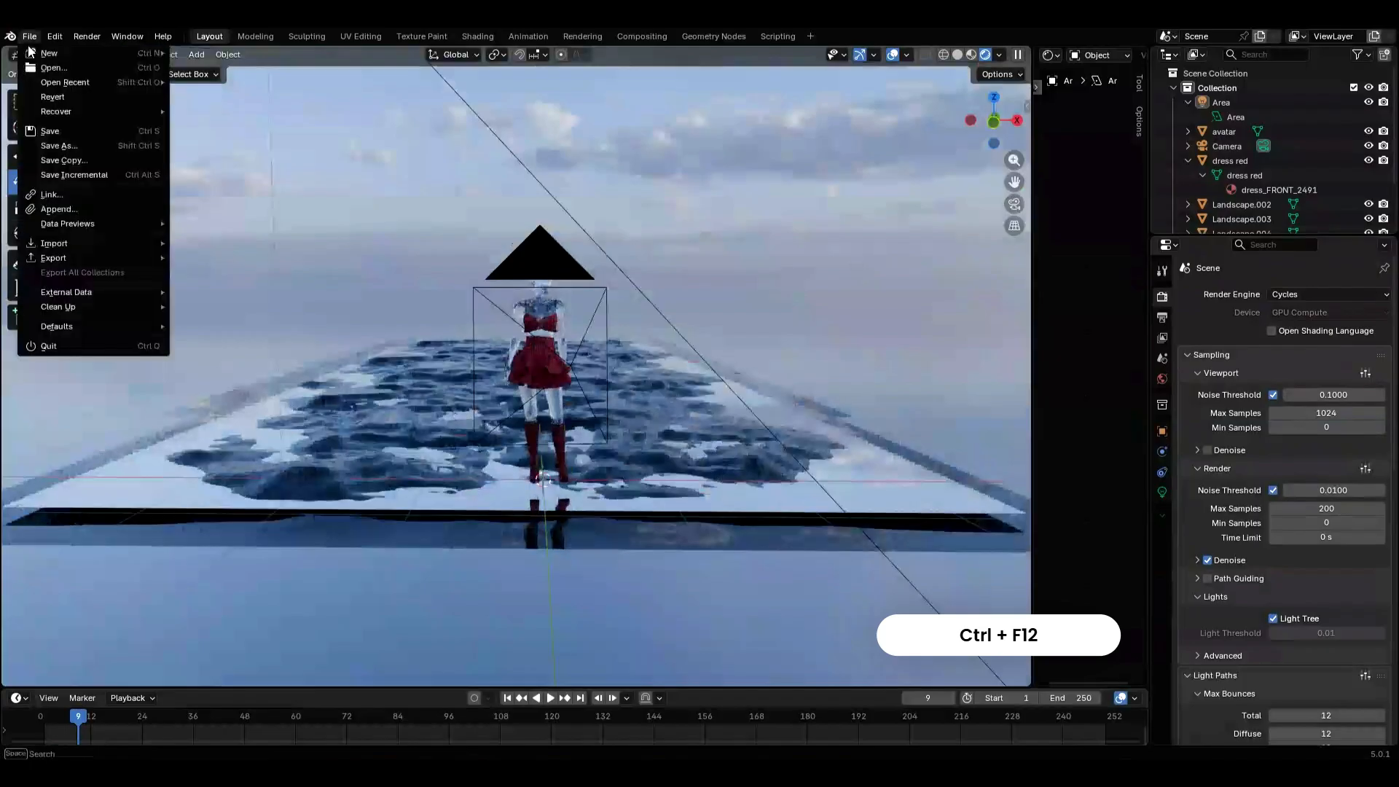
left_click(50, 133)
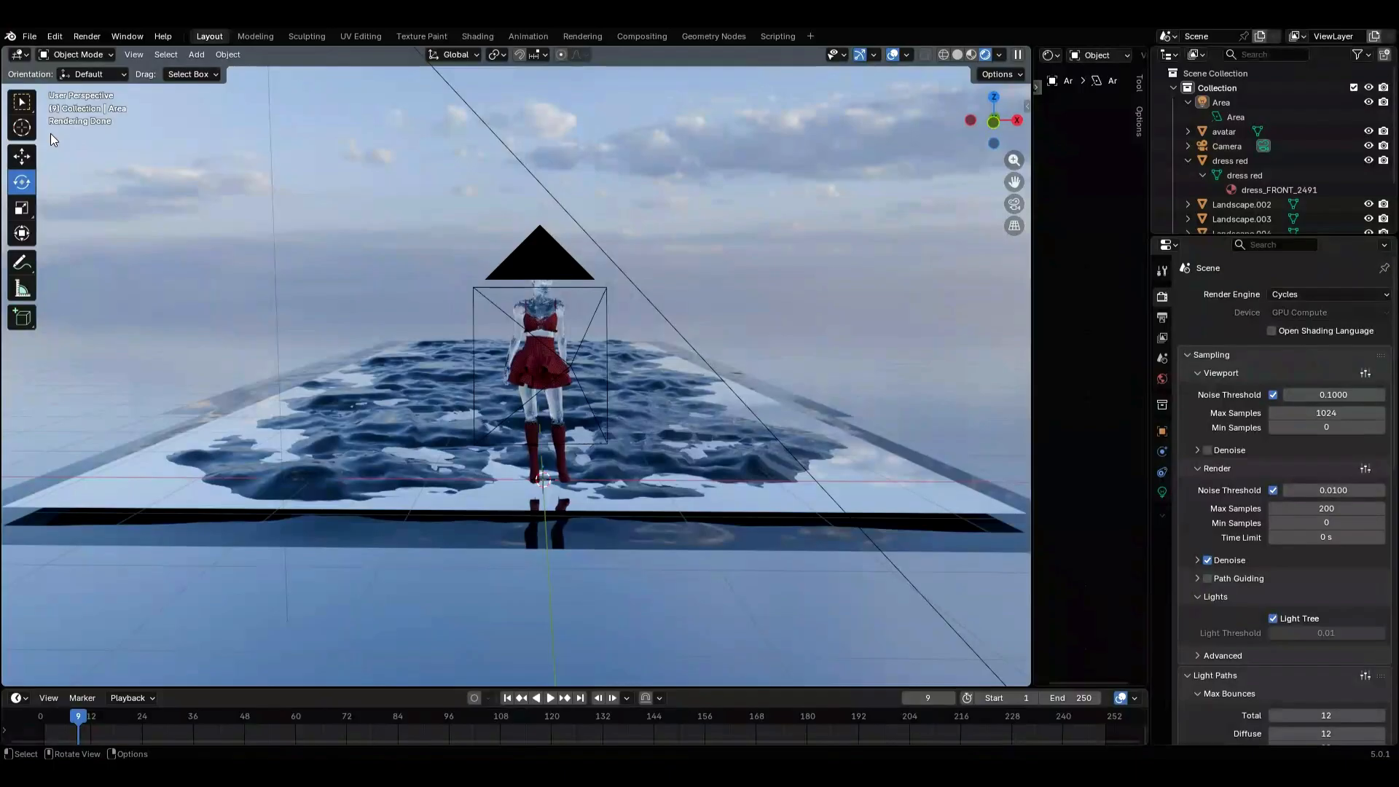
- Inspect the dressed avatar and water landscape in Material Preview and Rendered viewport shading from a frontal view
key("KP_0")
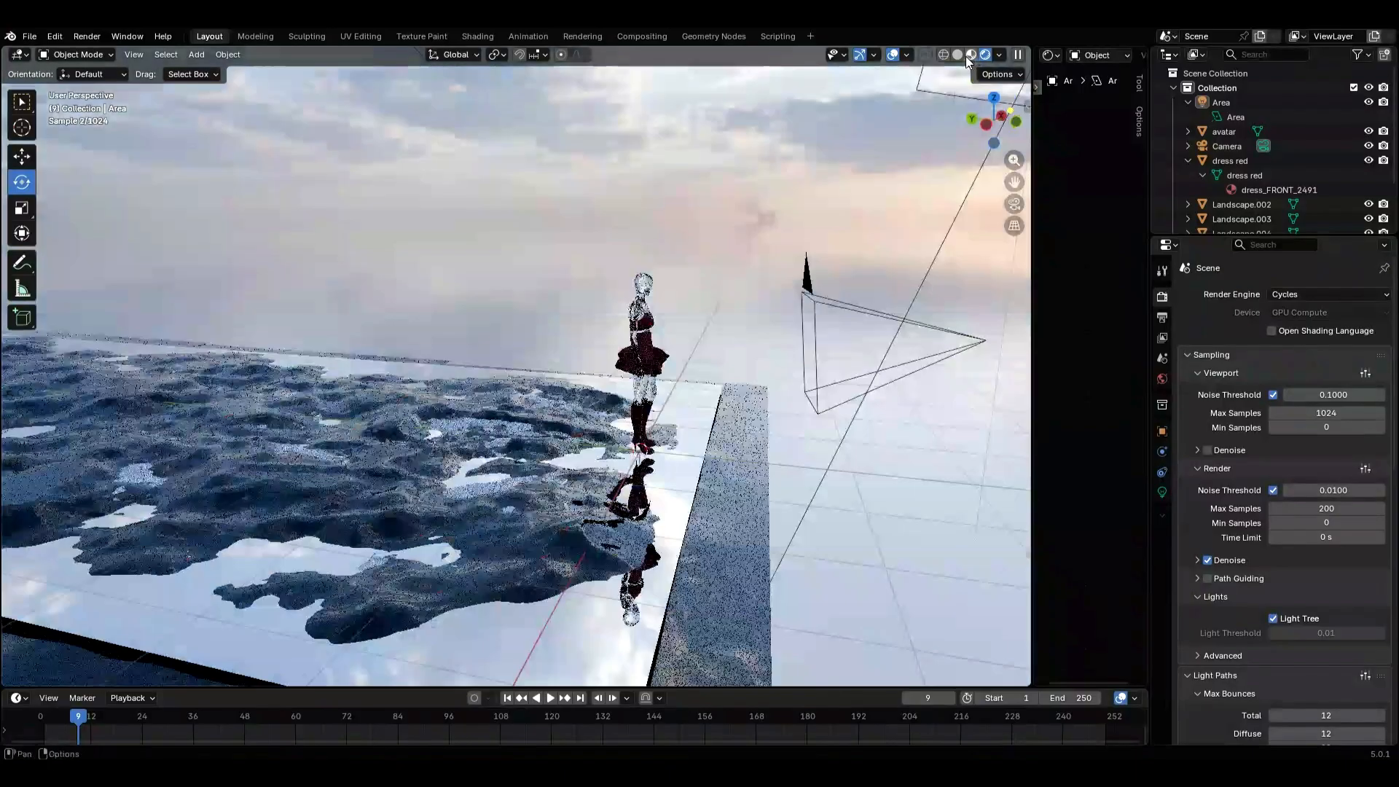
left_click(968, 55)
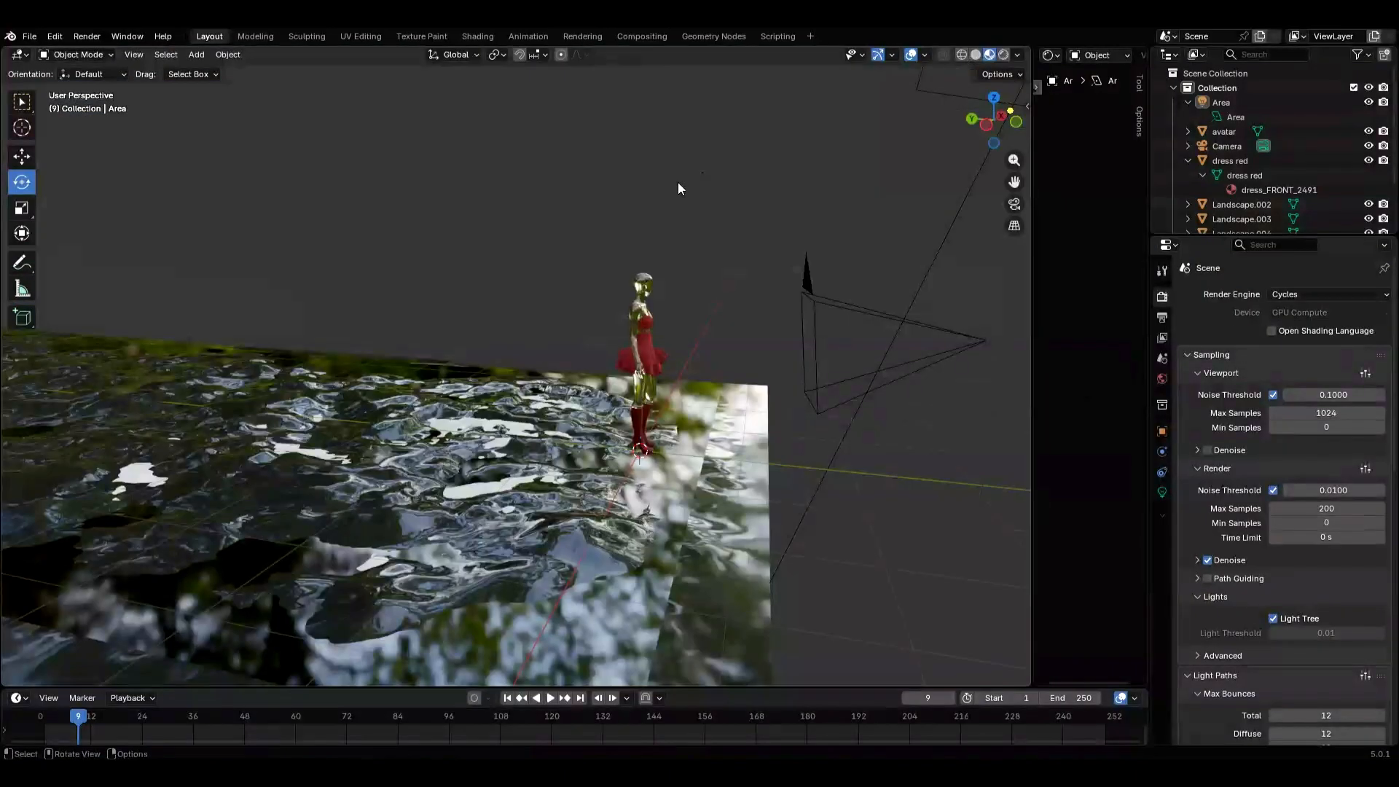
middle_click_drag(692, 193, 668, 279)
scroll(669, 280, "up", 4)
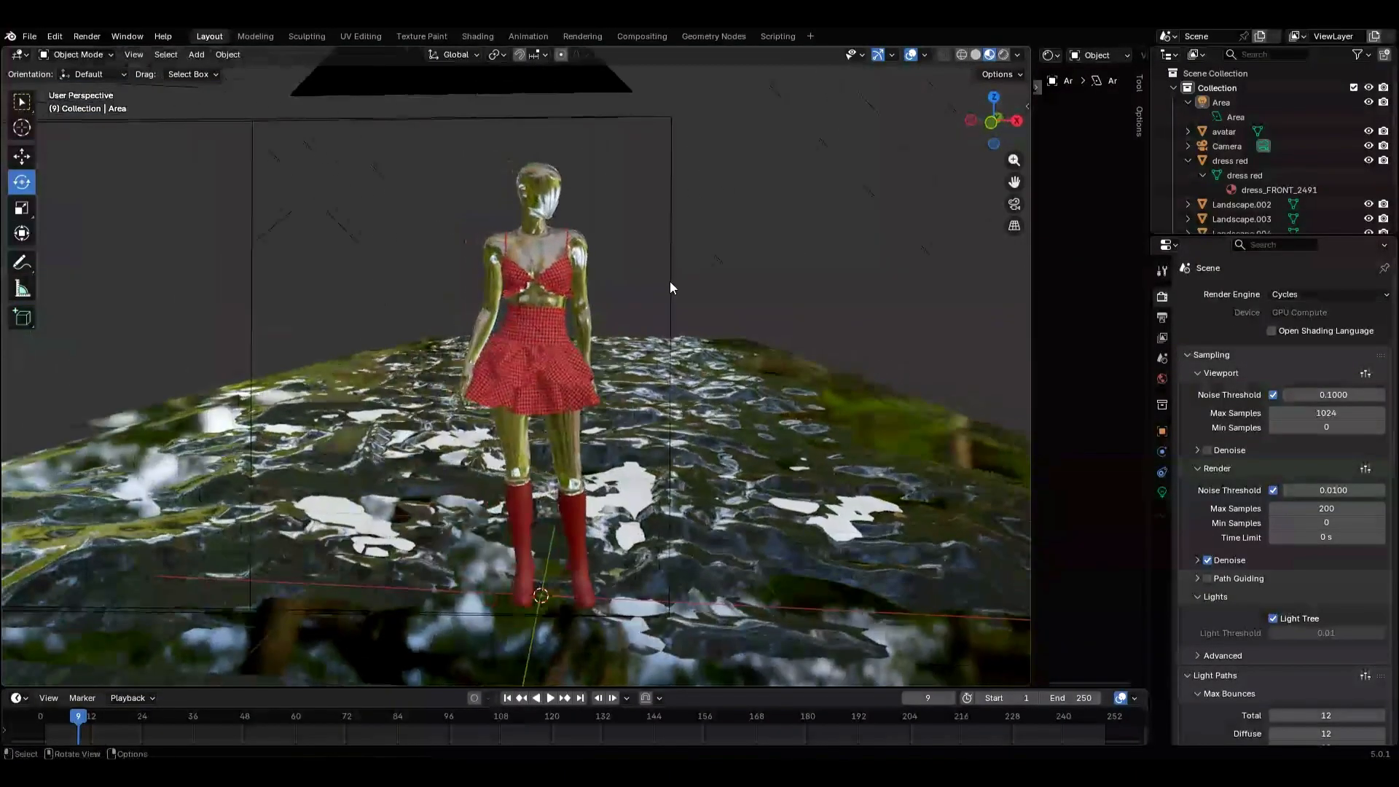
left_click(1004, 56)
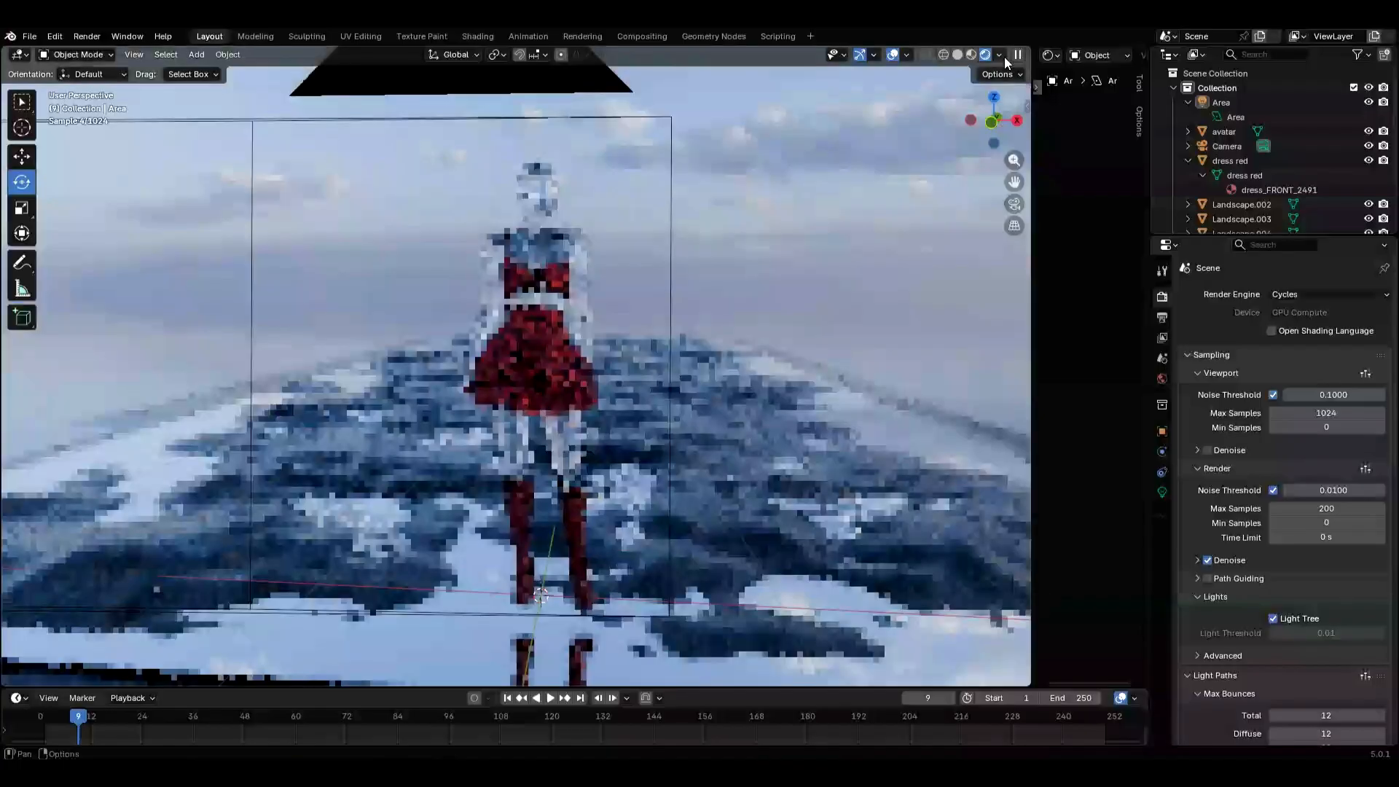
middle_click_drag(957, 184, 887, 212)
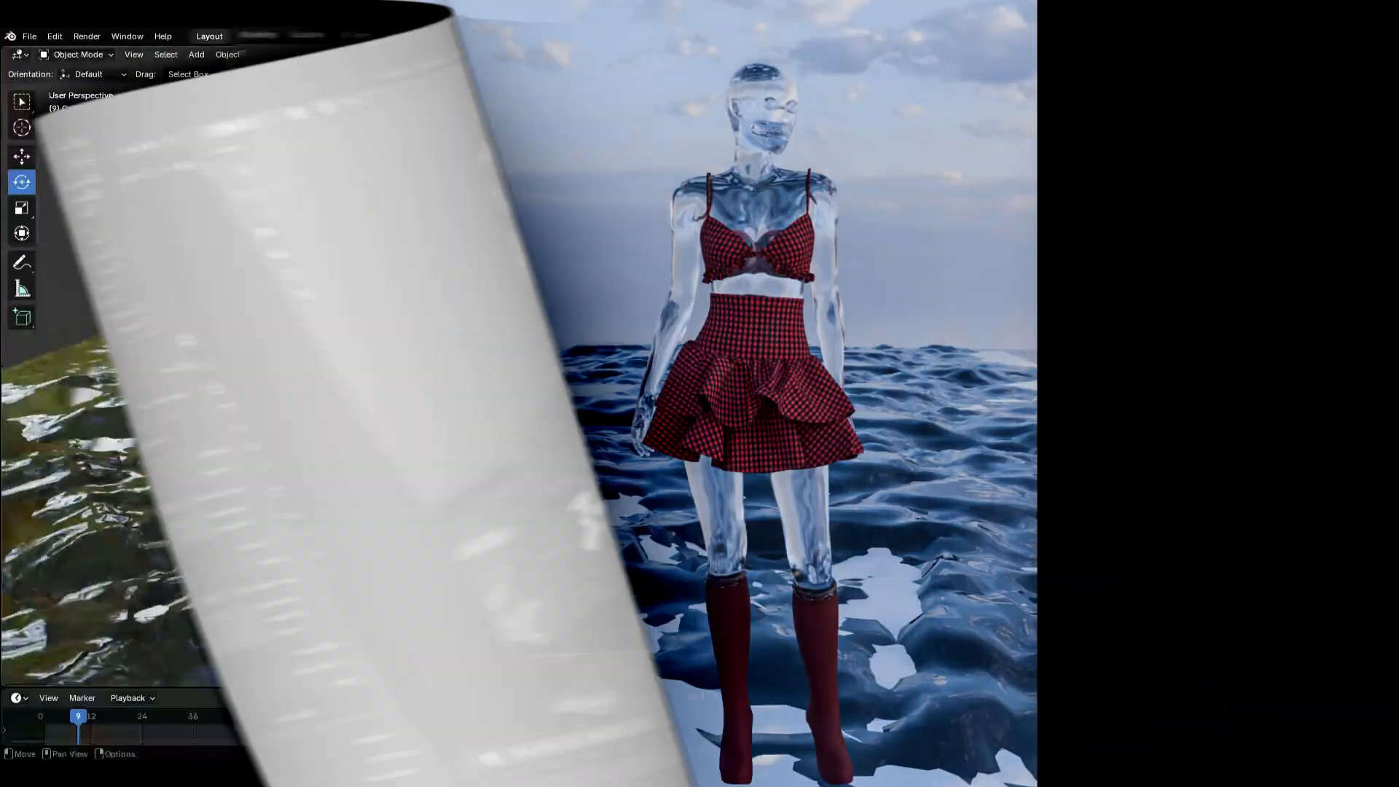